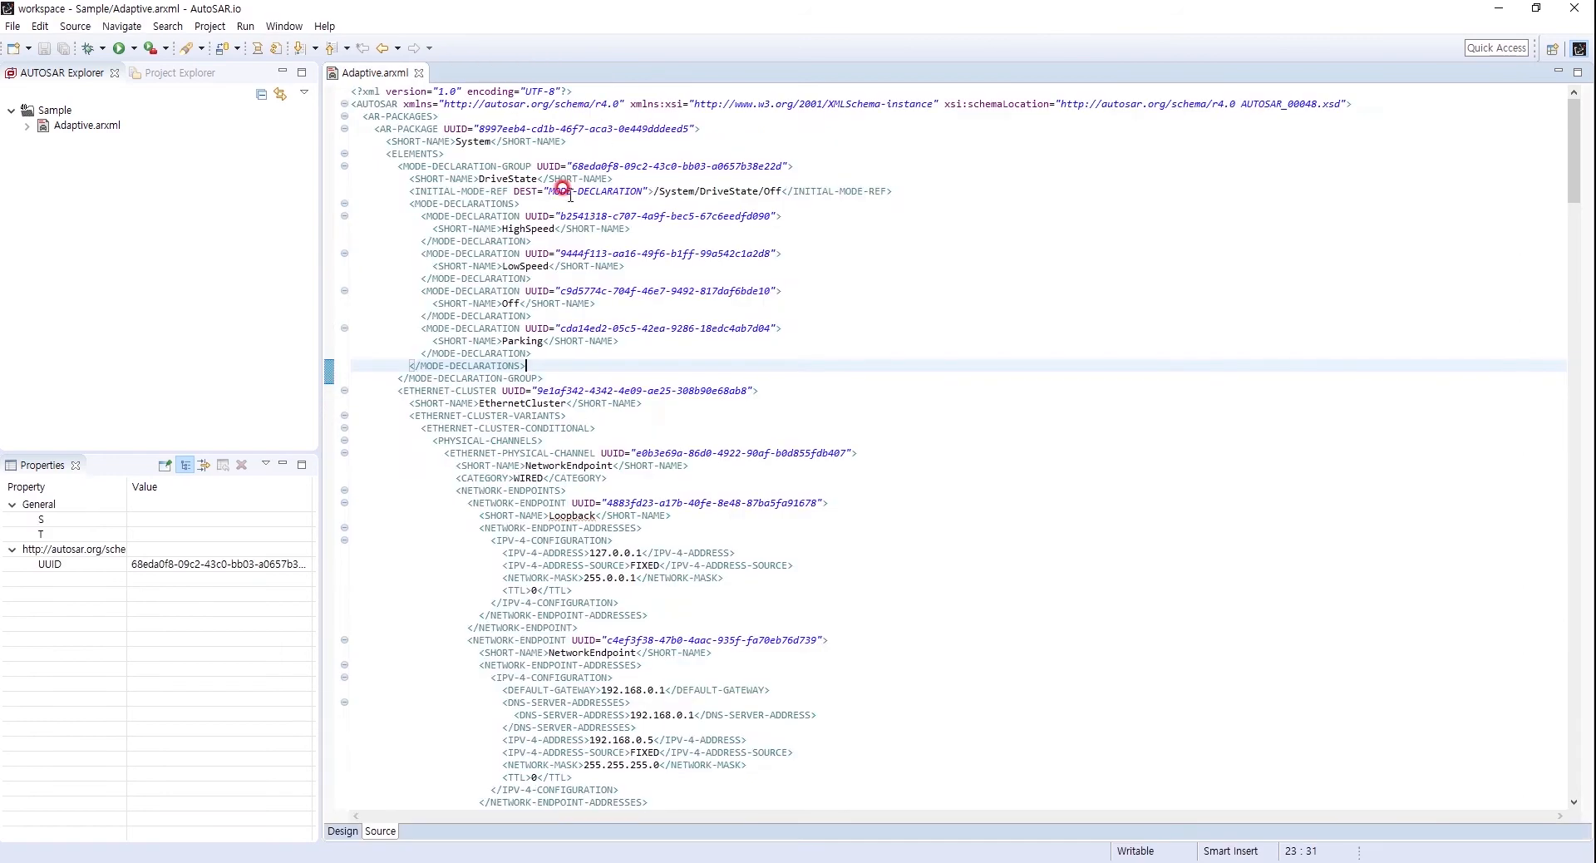
- Open the Adaptive Service Designer for the Sample project and select the ServiceInterface category under PortInterface
right_click(54, 114)
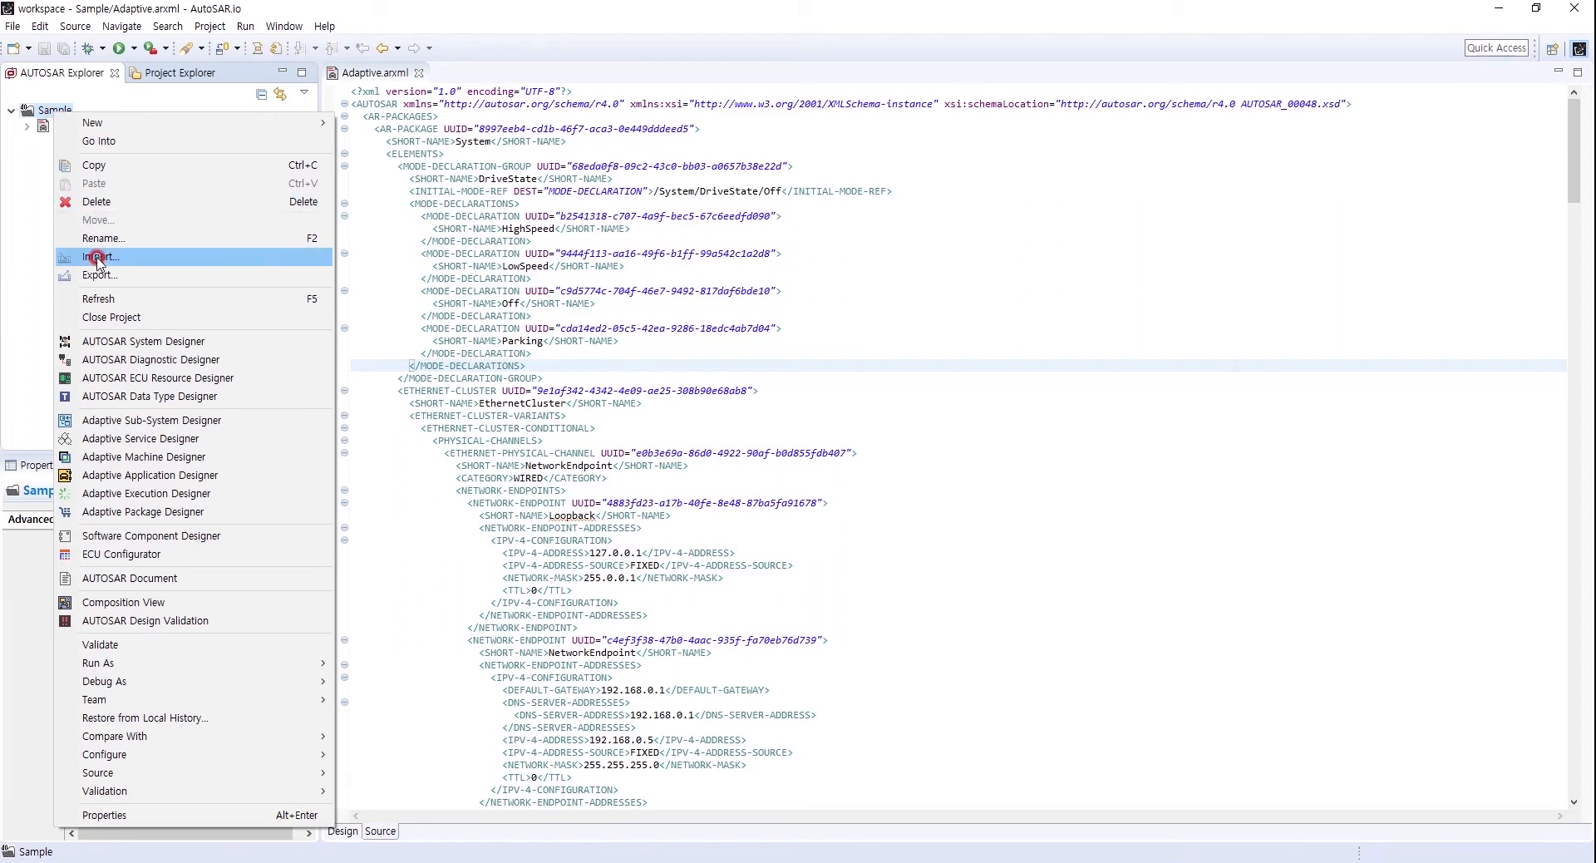
left_click(147, 441)
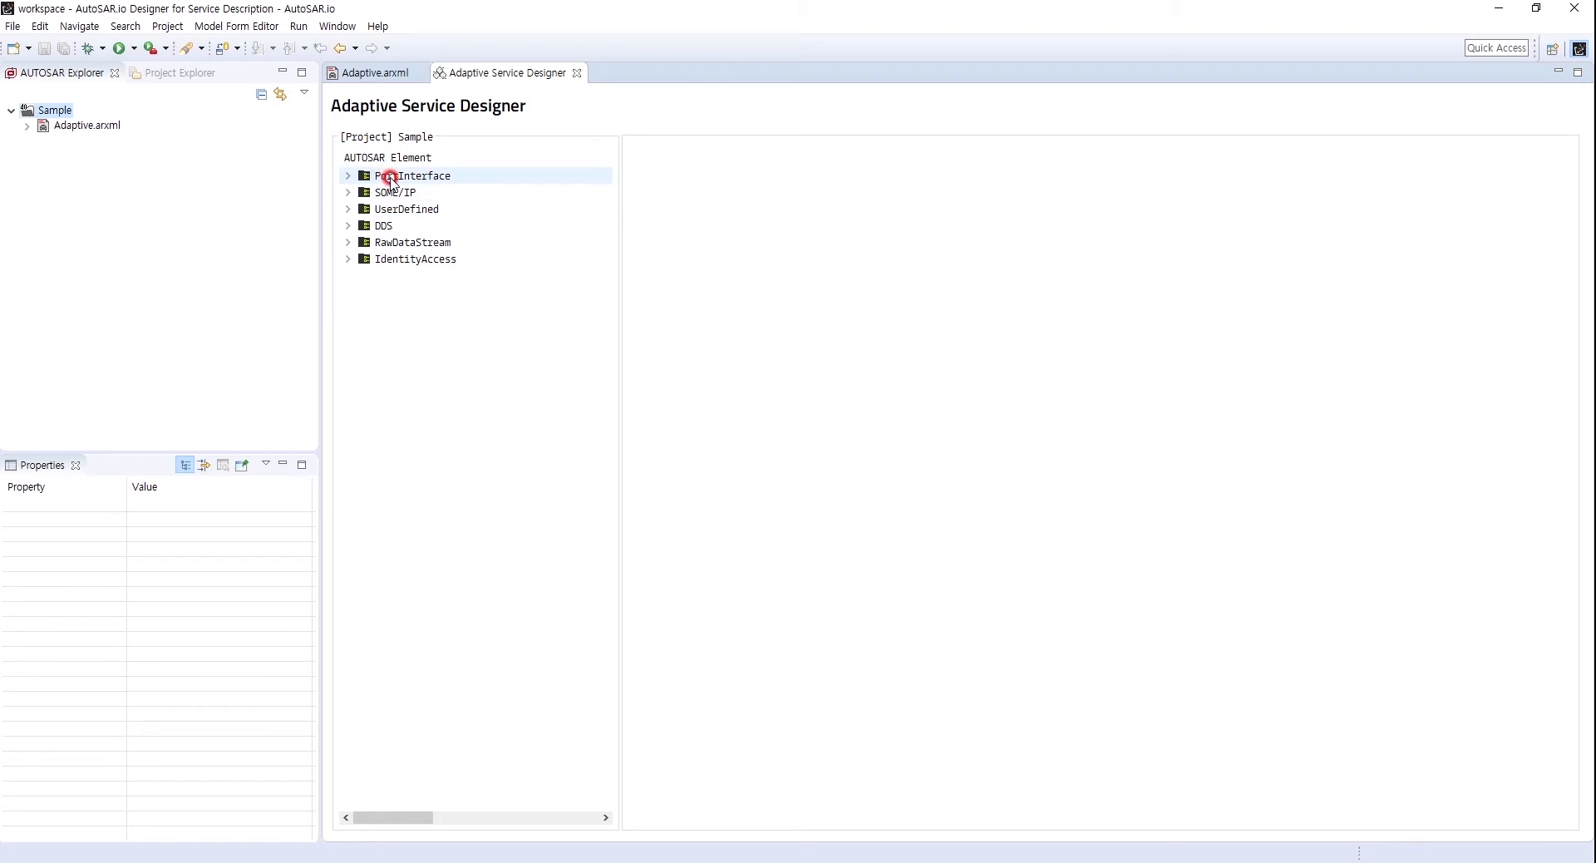
left_click(348, 175)
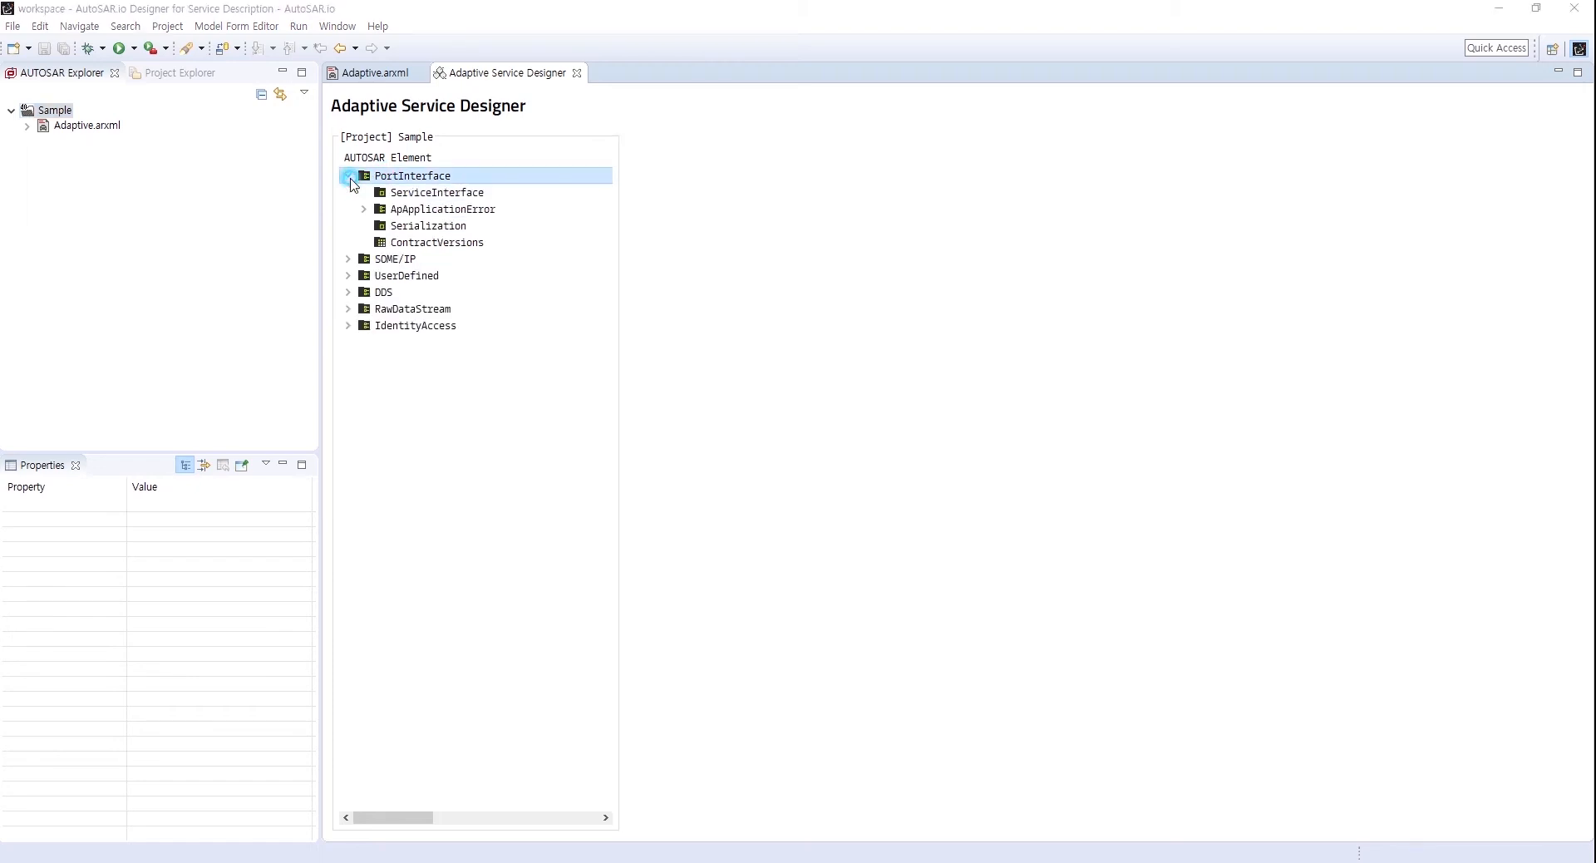
left_click(423, 193)
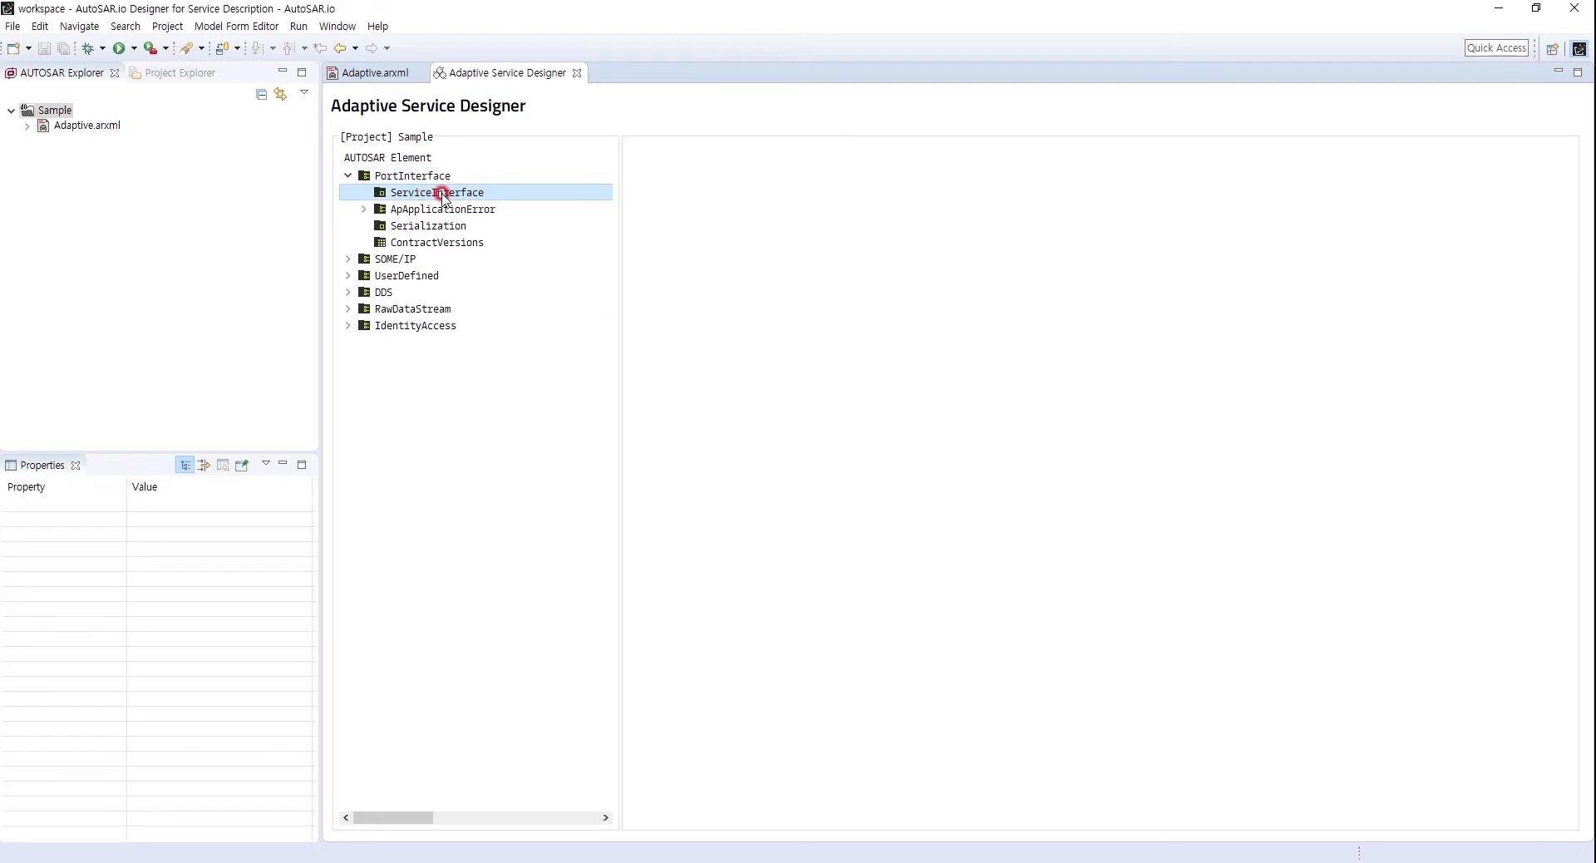
- Add a service interface, placing it in a new ARPackage named Service created under Adaptive.arxml
right_click(442, 197)
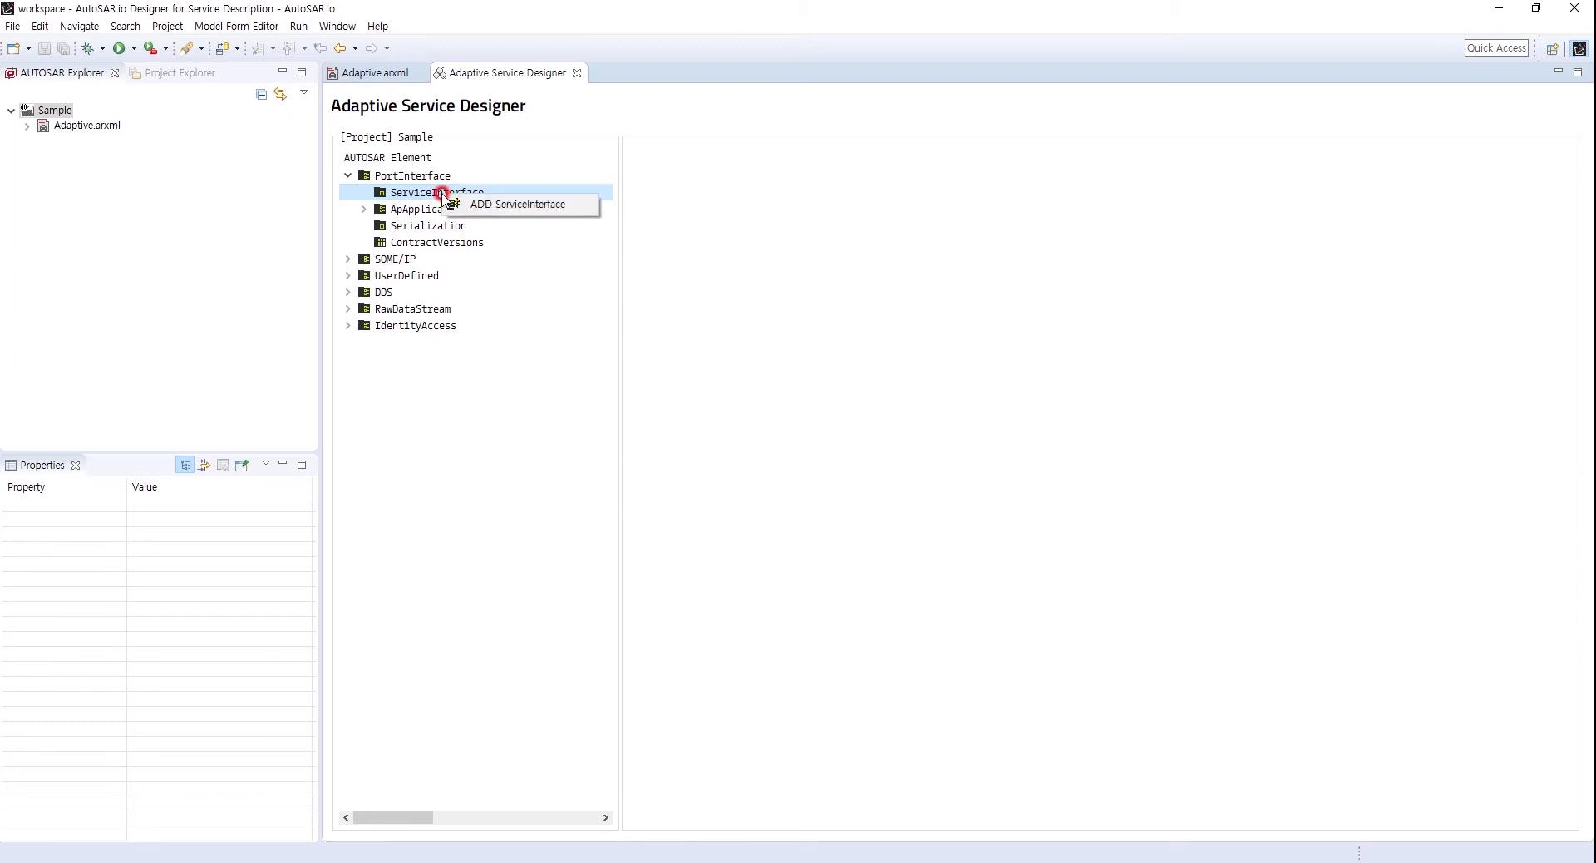
left_click(502, 206)
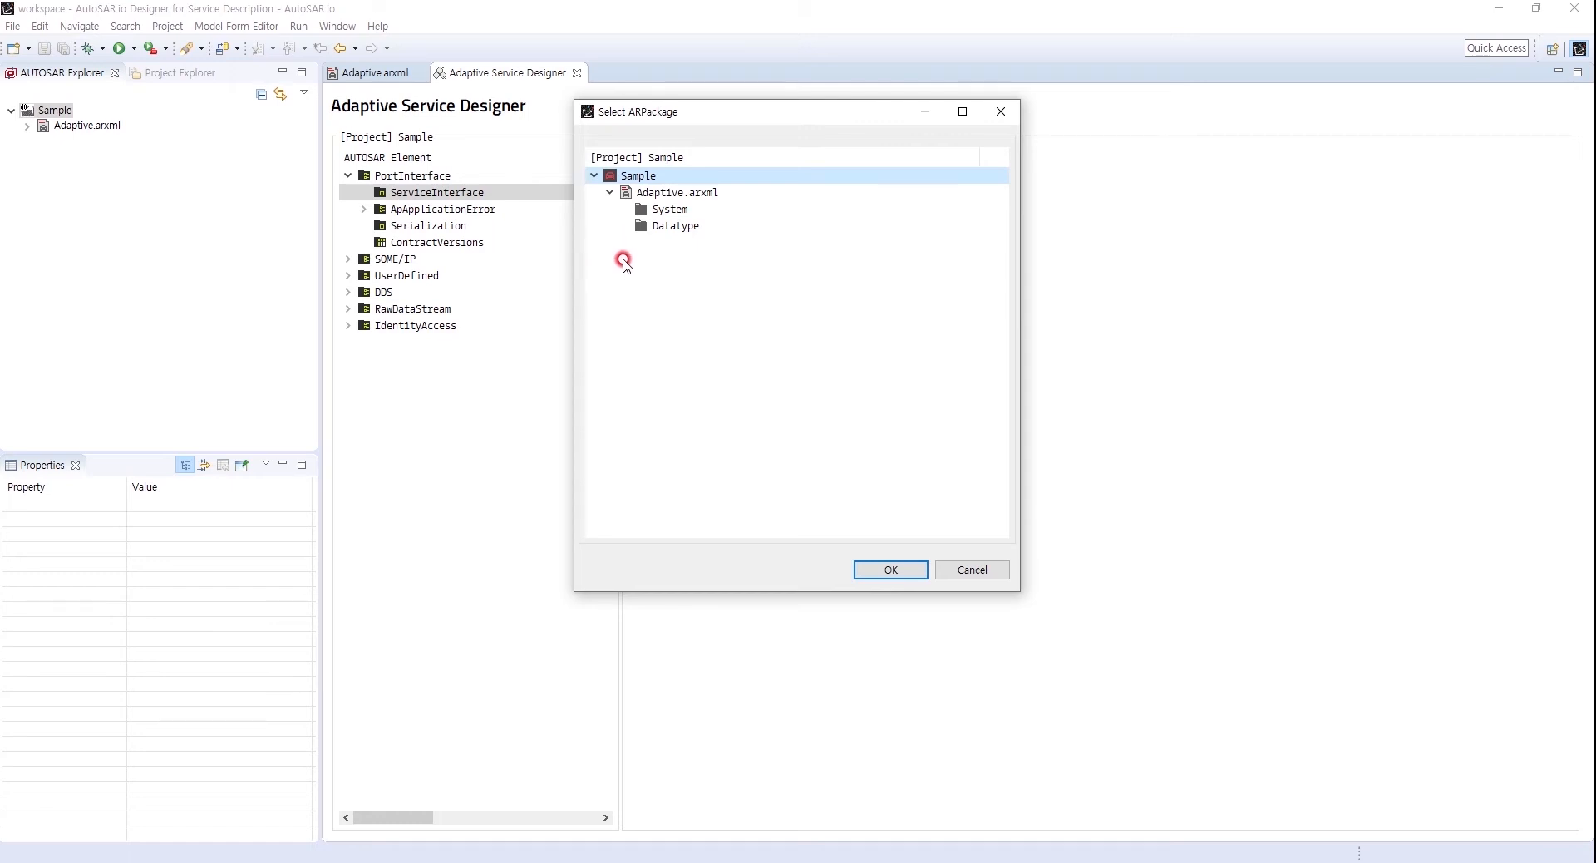
right_click(648, 196)
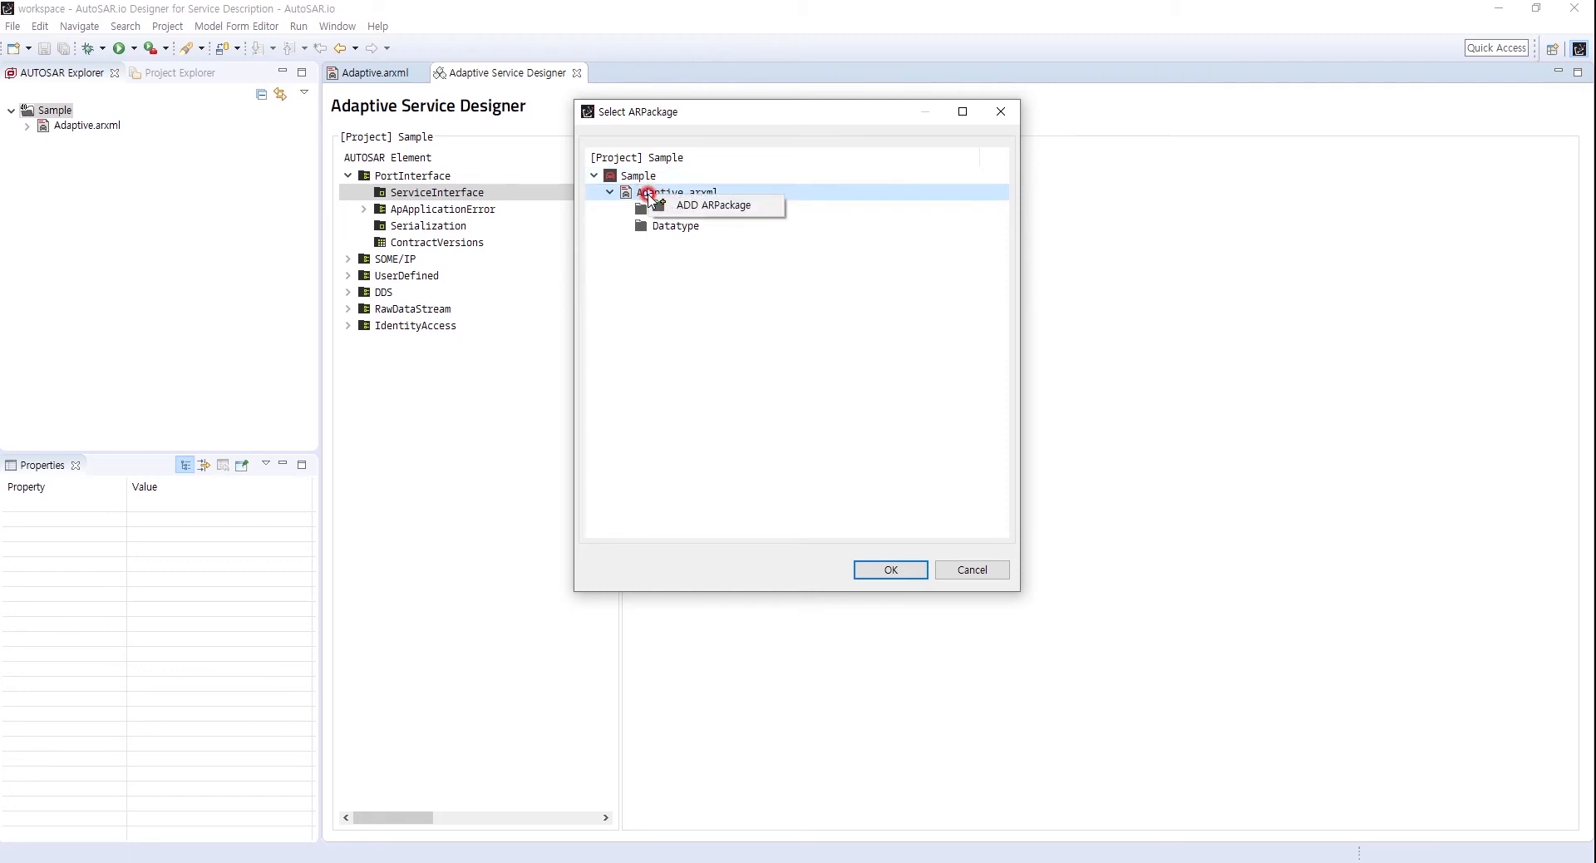
left_click(696, 206)
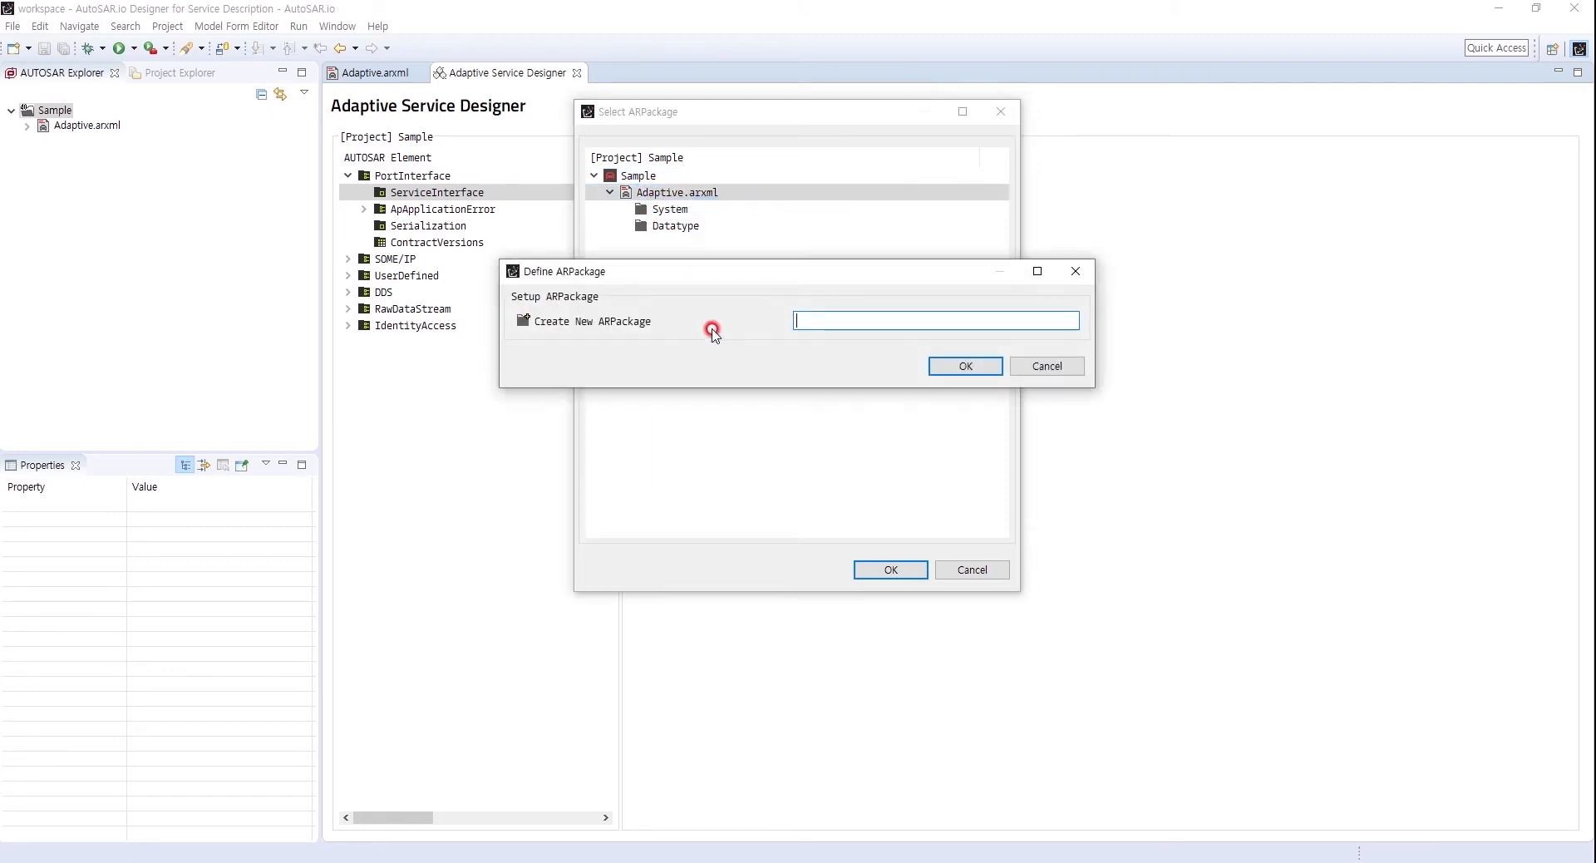
type("Service")
left_click(964, 366)
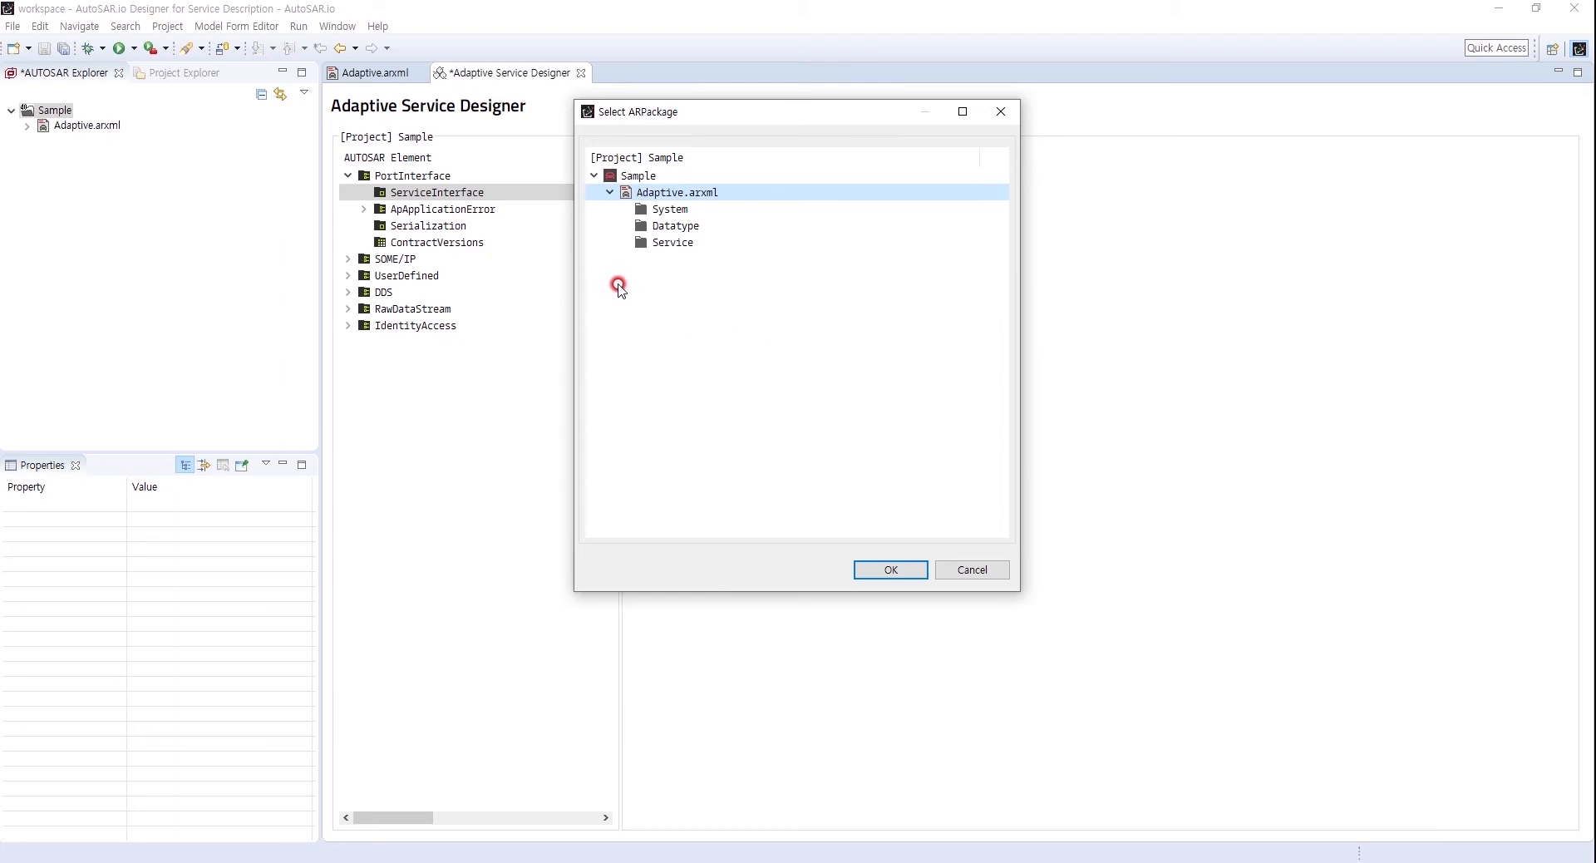
left_click(609, 243)
left_click(890, 572)
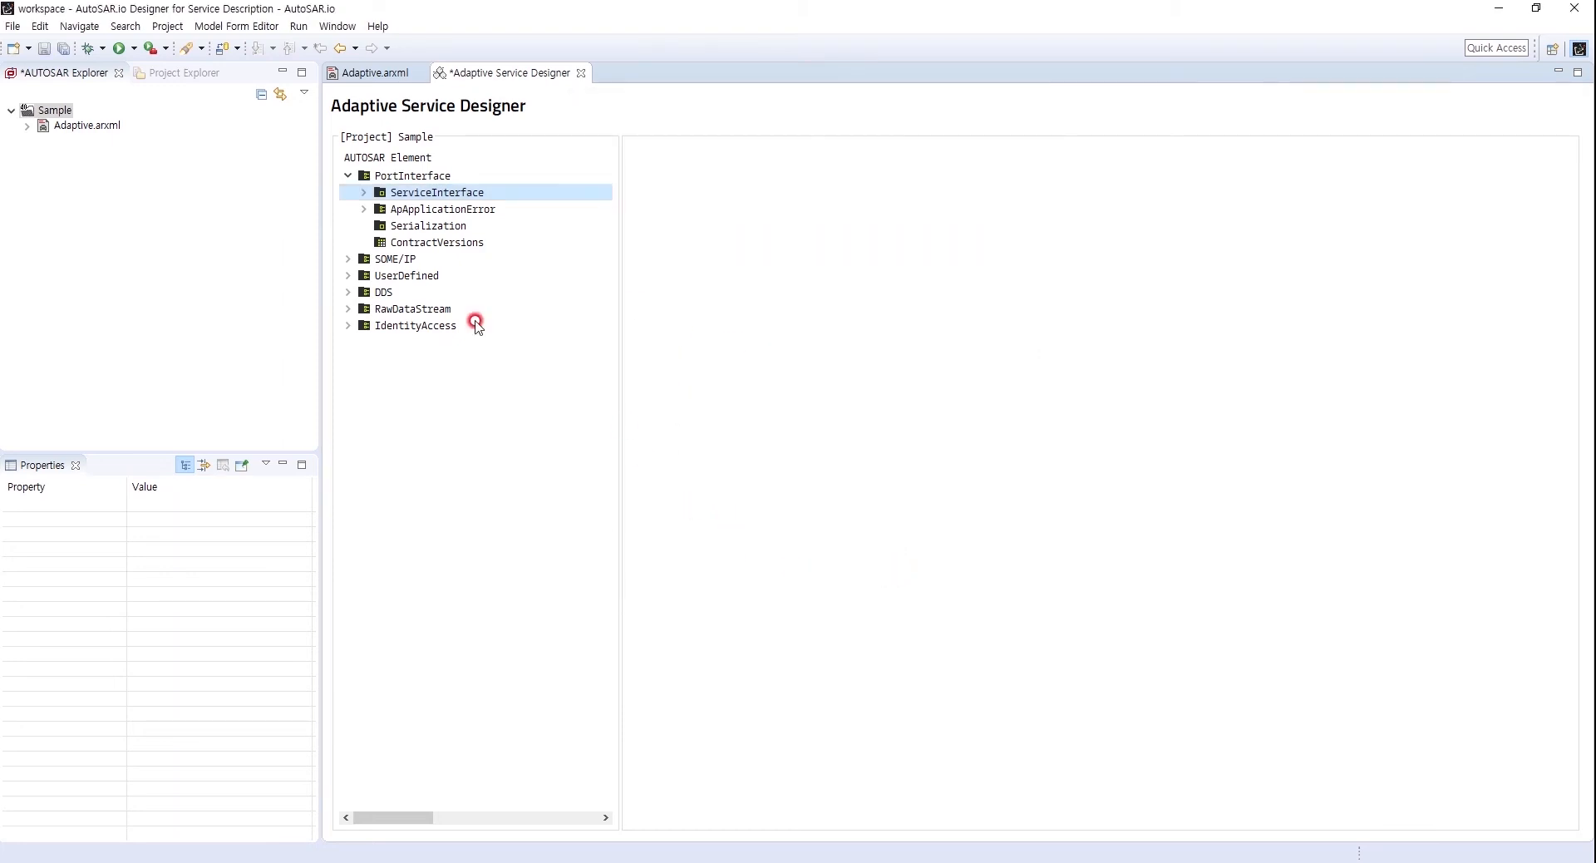
- Rename the new service interface to MyServiceInterface
left_click(364, 192)
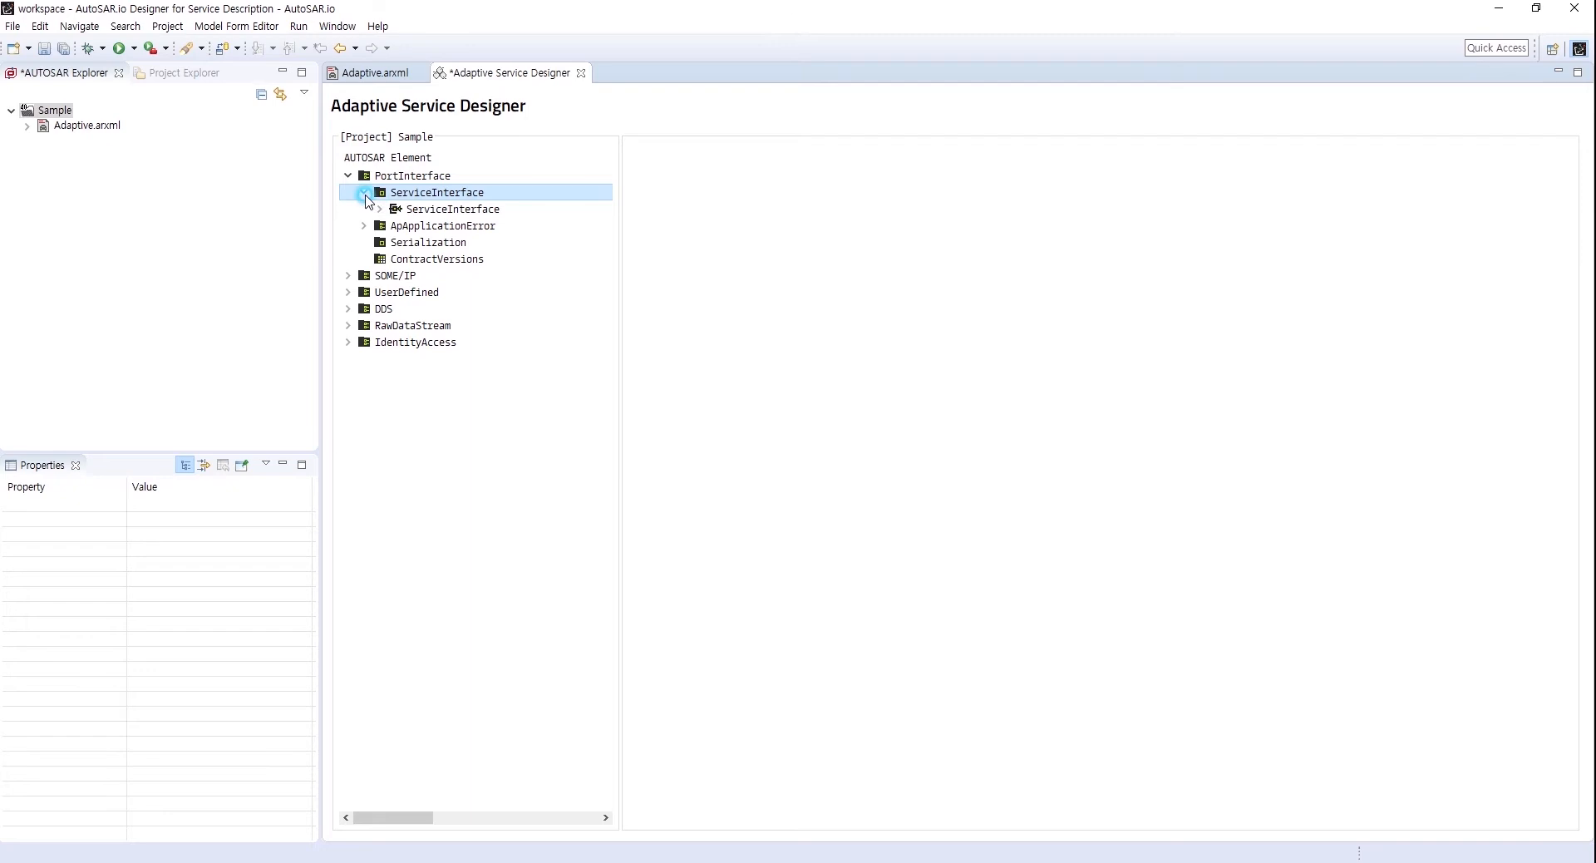
left_click(442, 211)
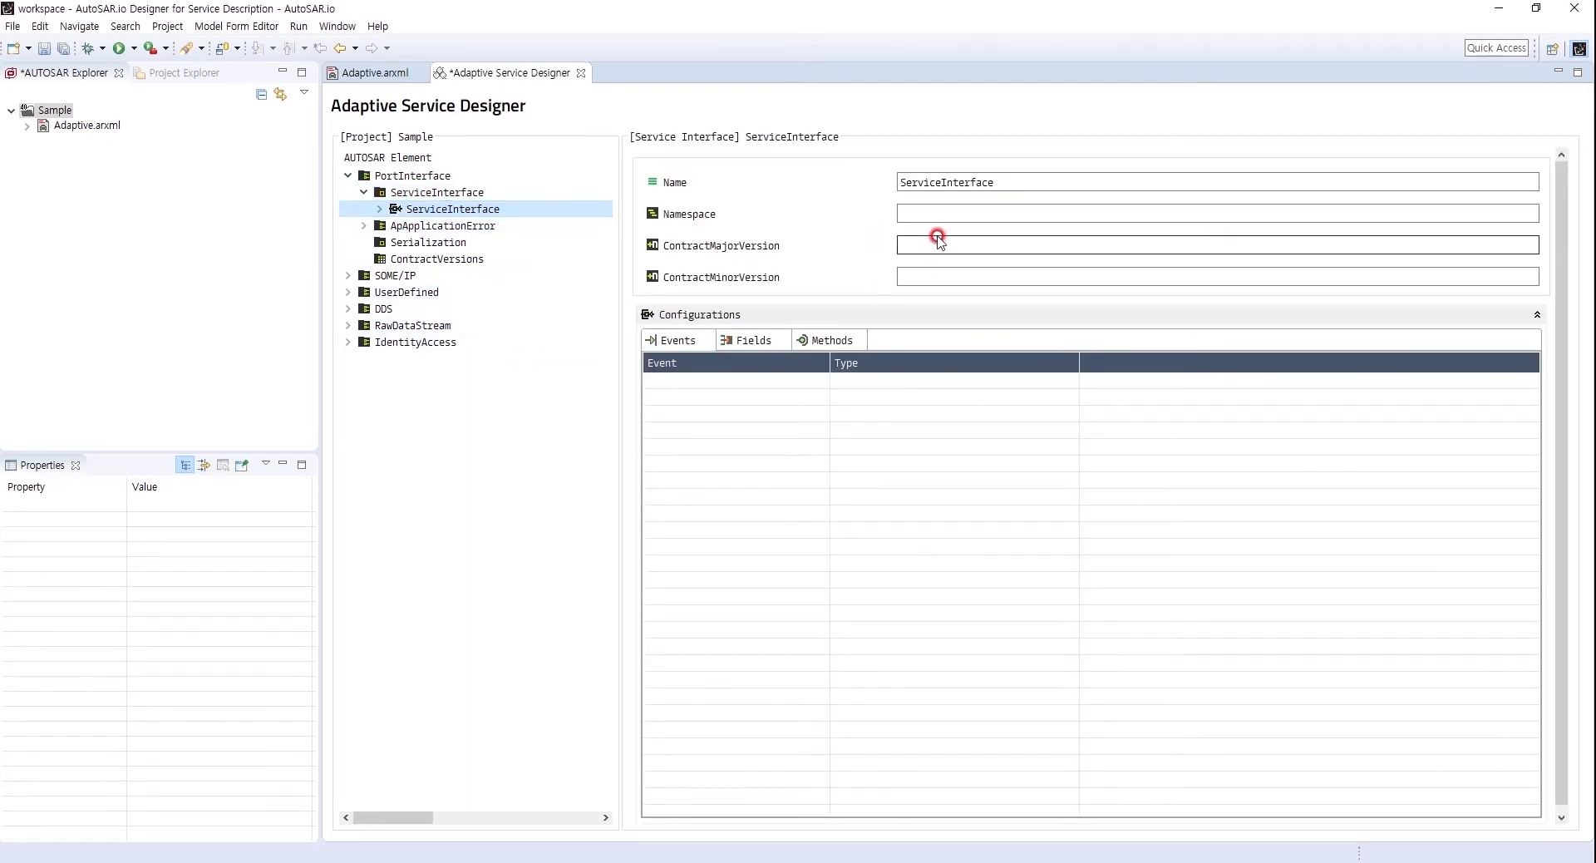
left_click(896, 181)
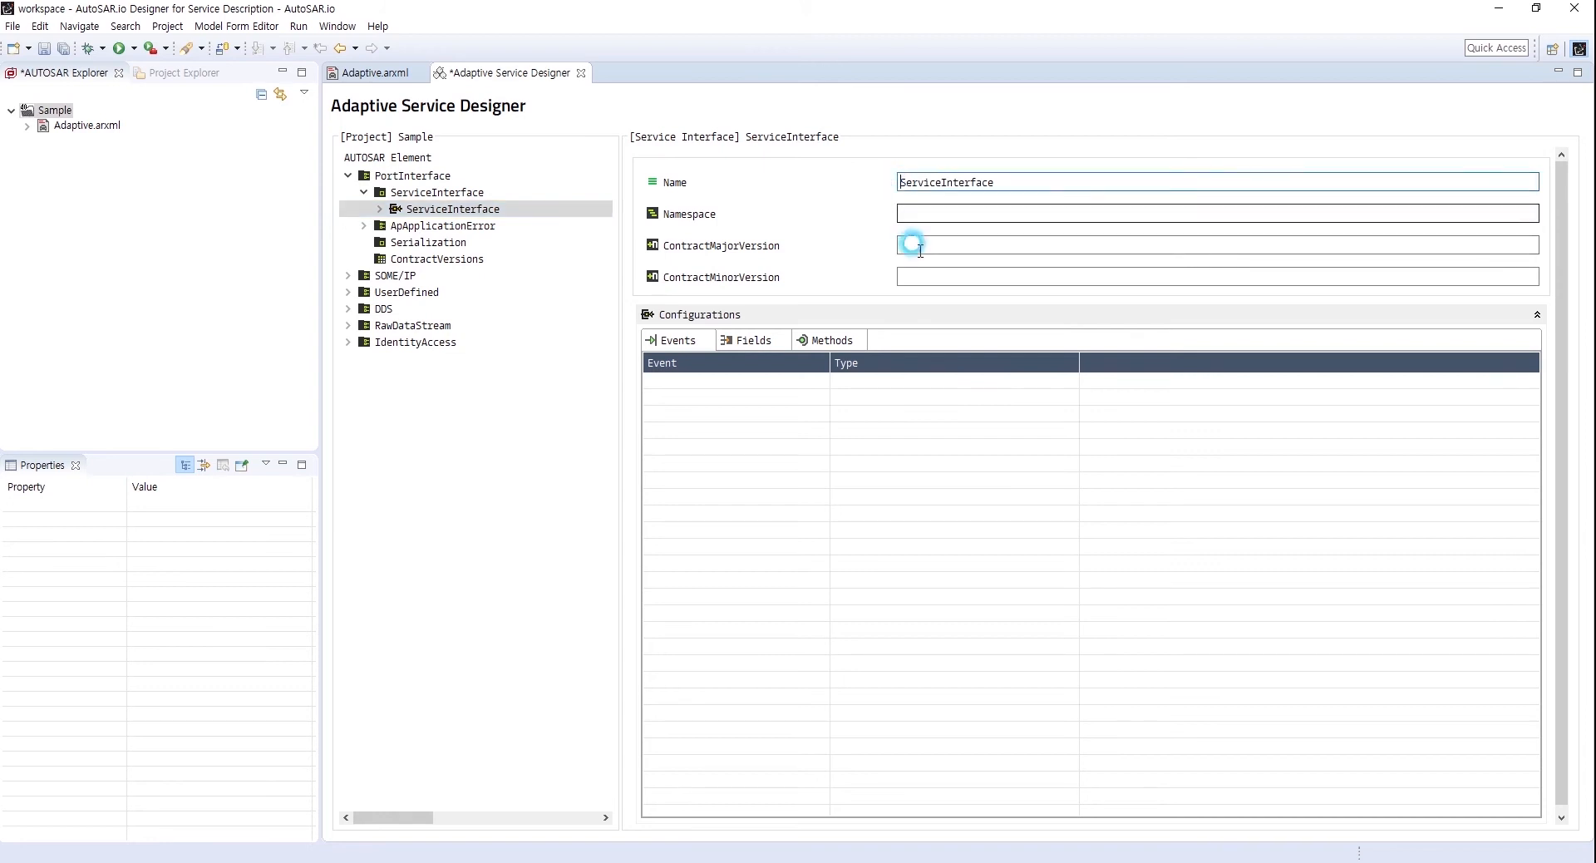
type("My")
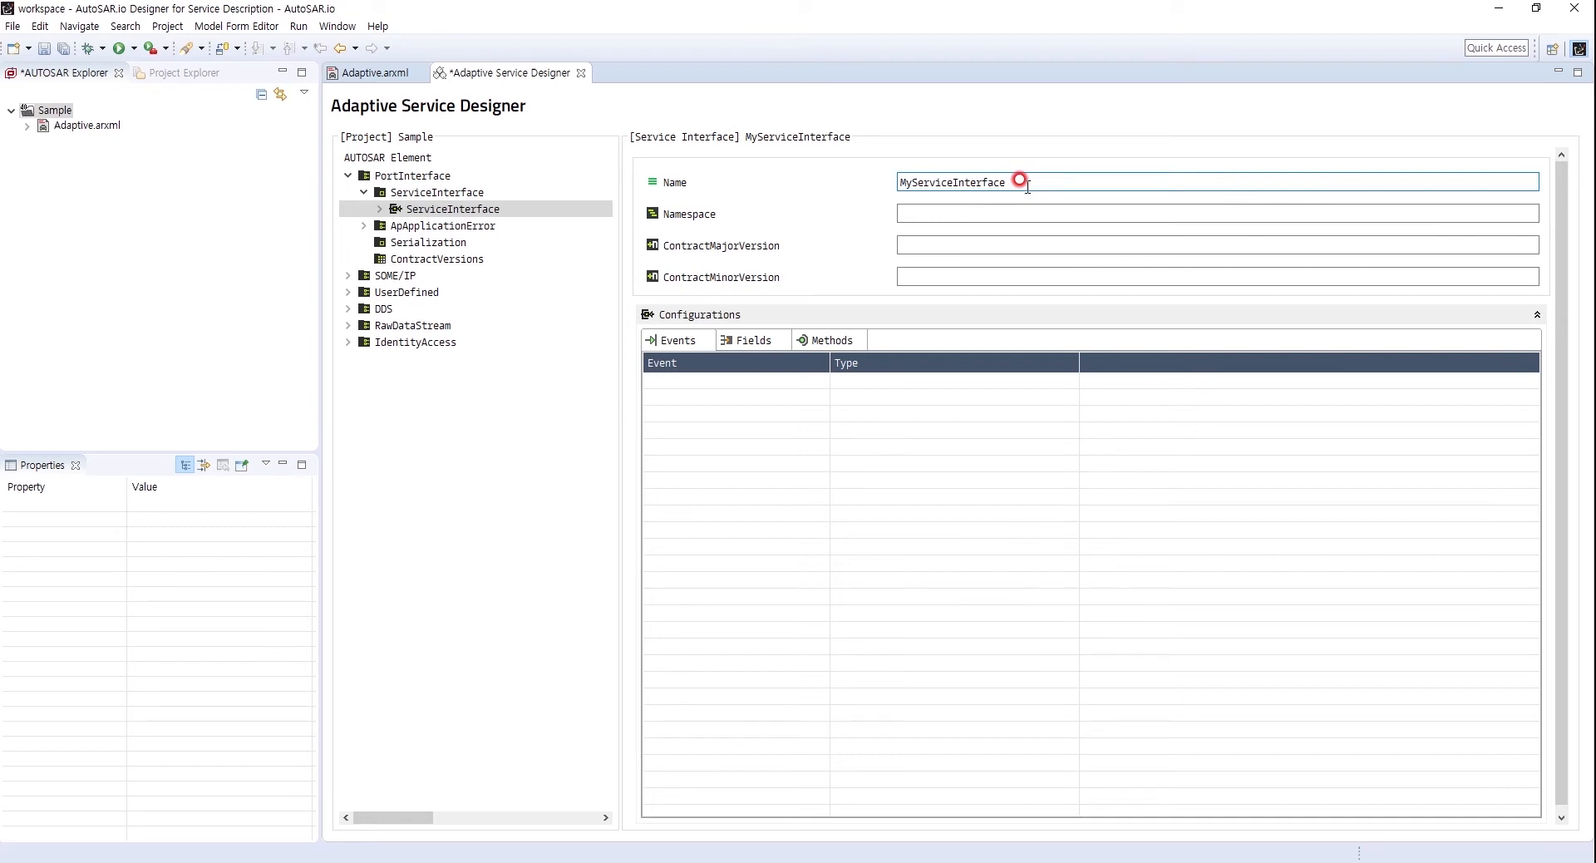
- Set the service interface's namespace to user::service, its contract major version to 1 and its minor version to 0
left_click(952, 211)
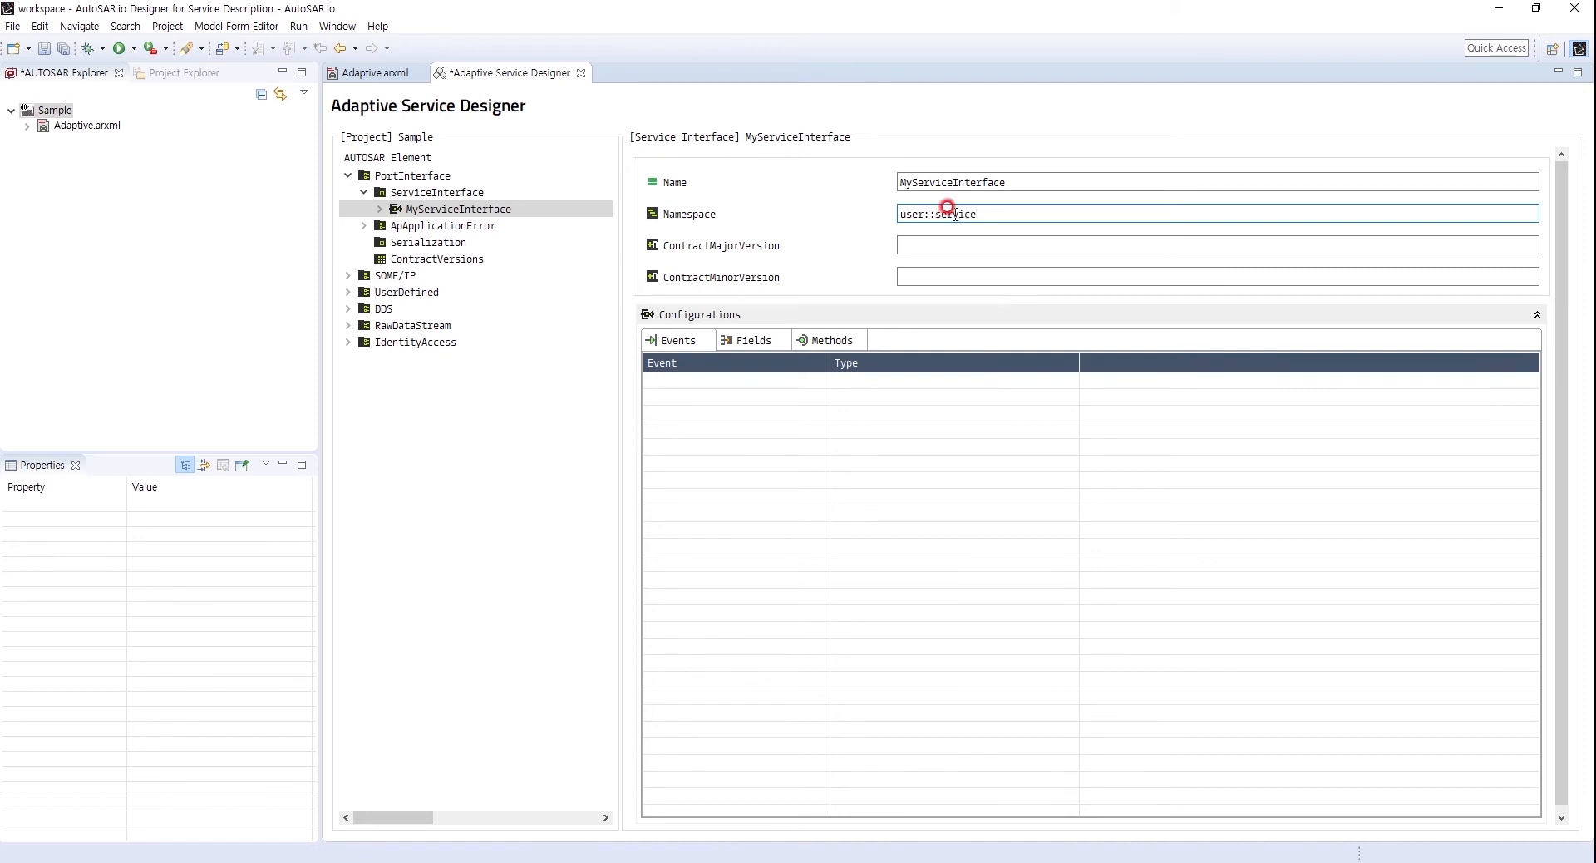
left_click(919, 245)
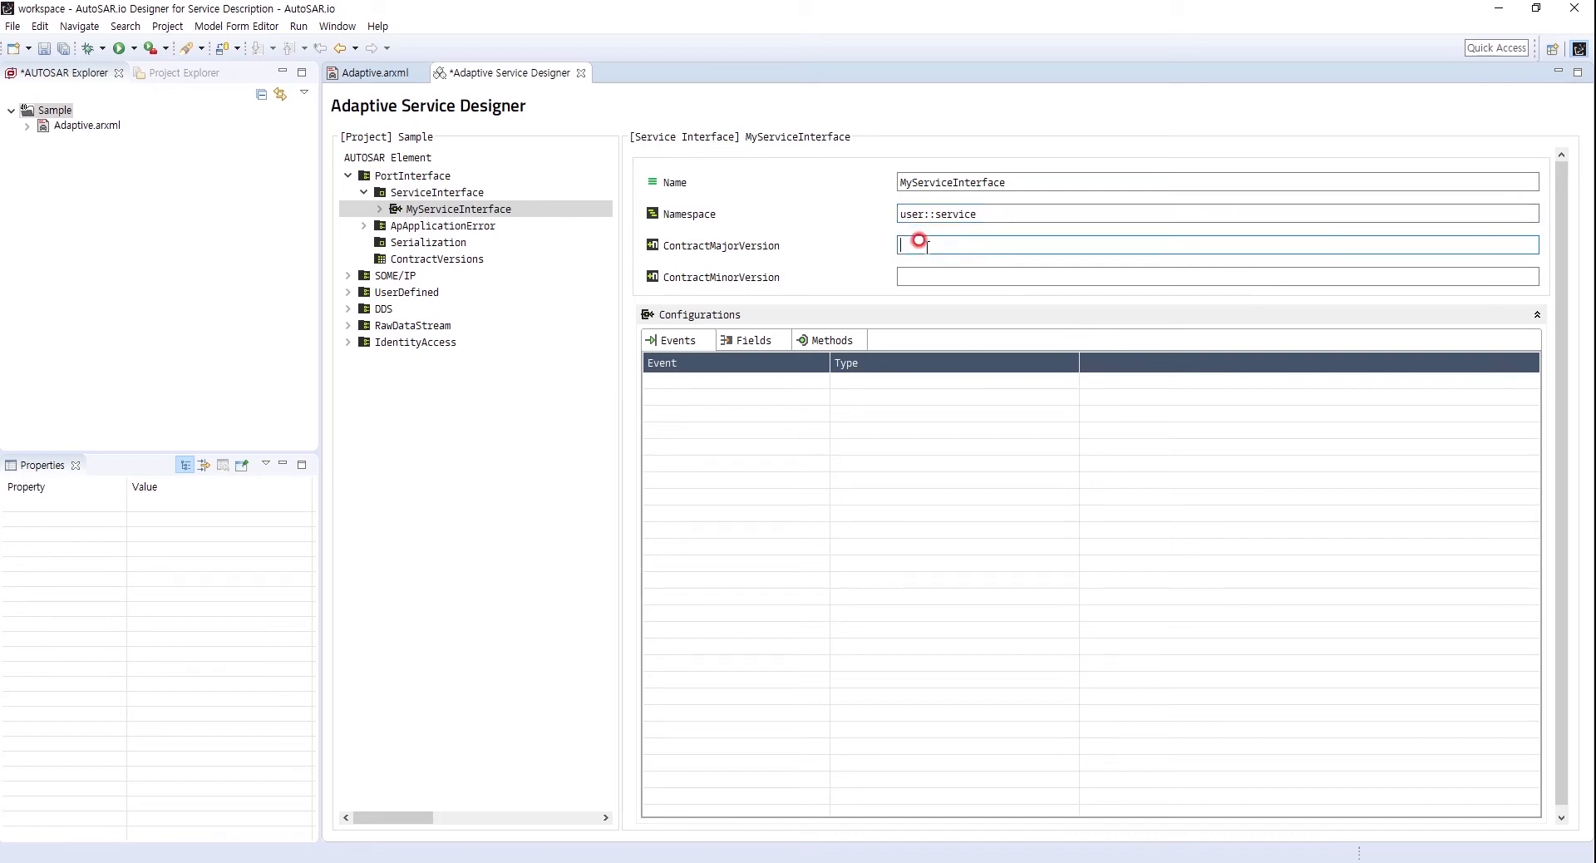
left_click(908, 276)
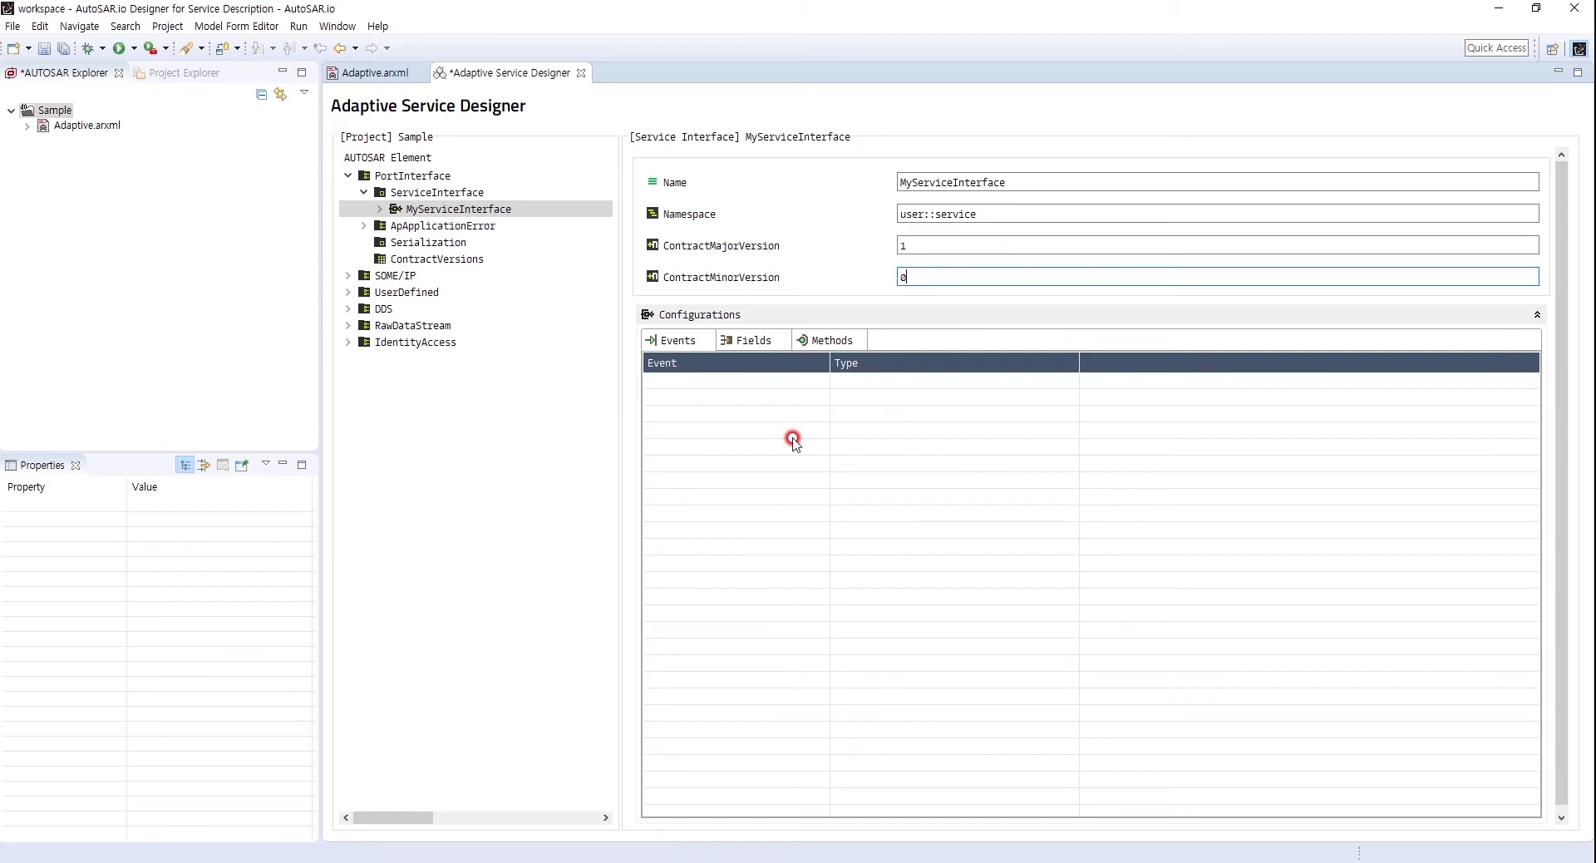
- Add an event named MyEvent to MyServiceInterface
left_click(701, 392)
right_click(702, 393)
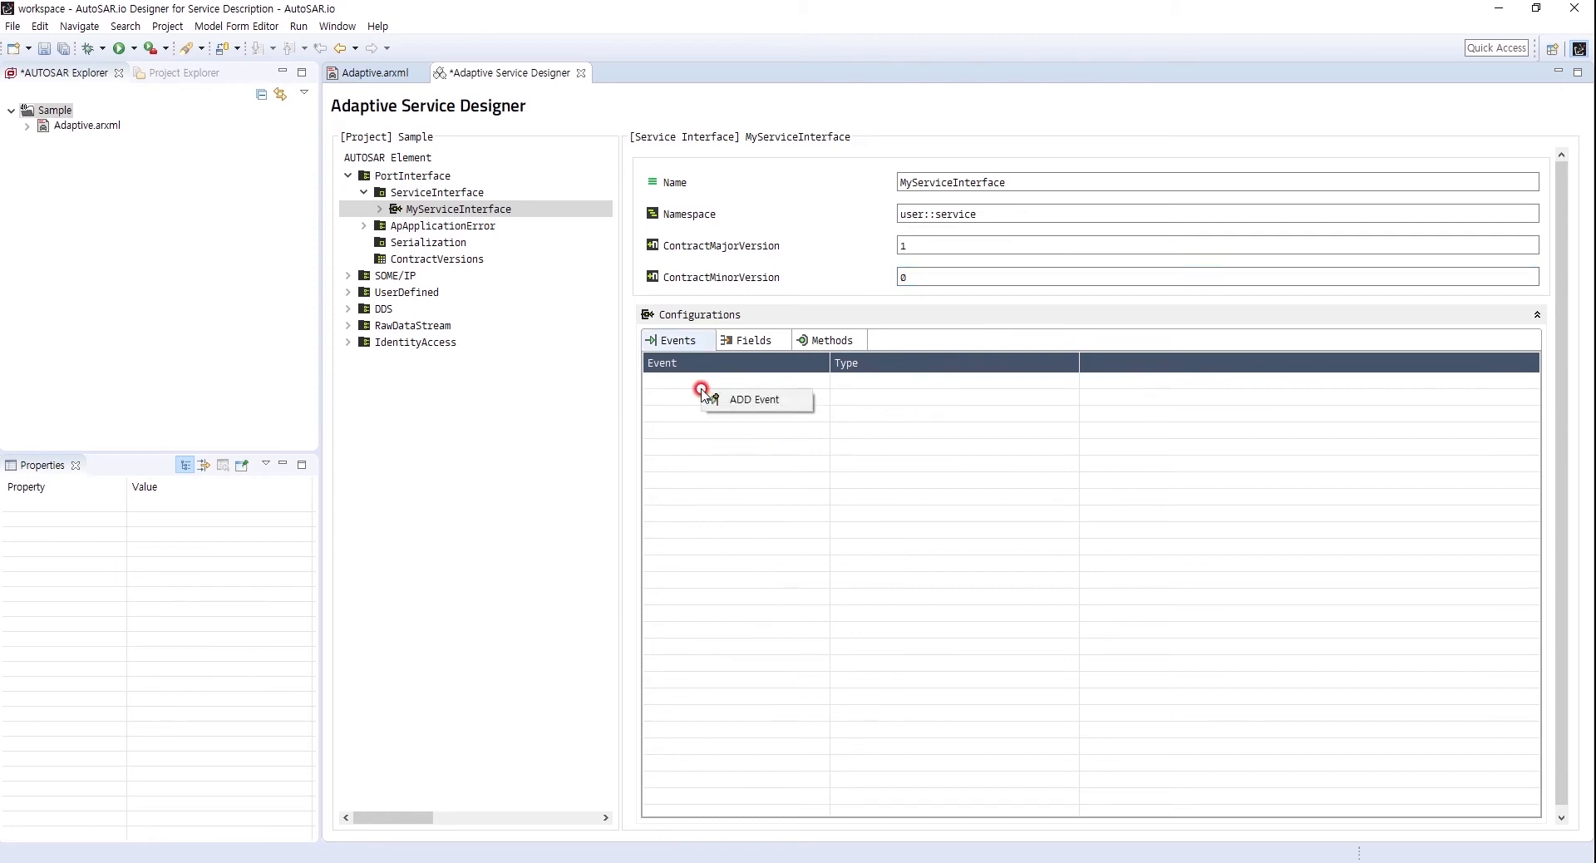
left_click(742, 410)
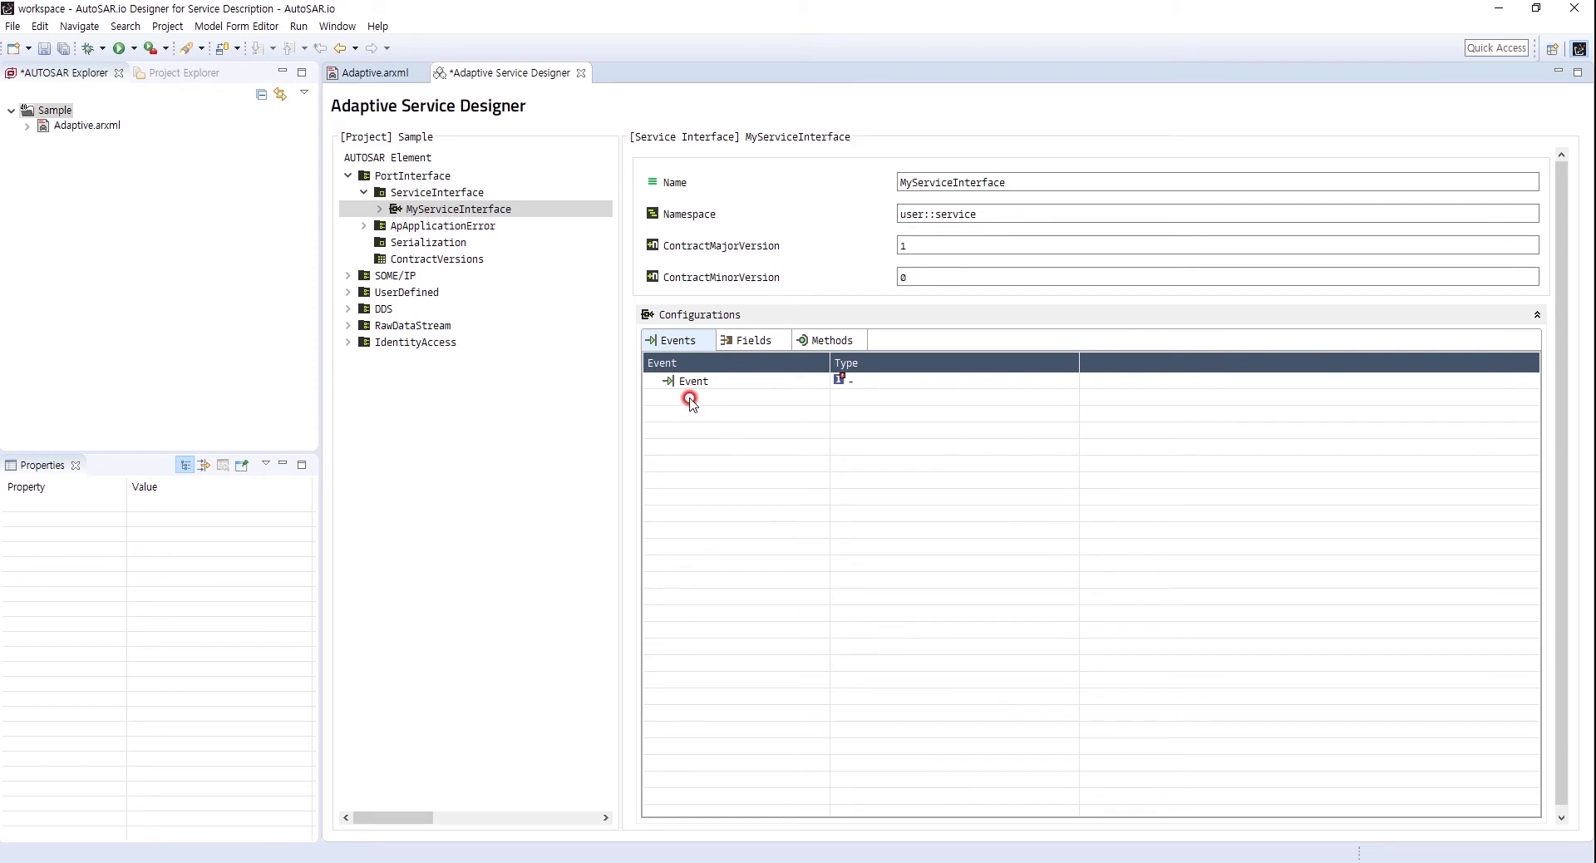
double_click(720, 382)
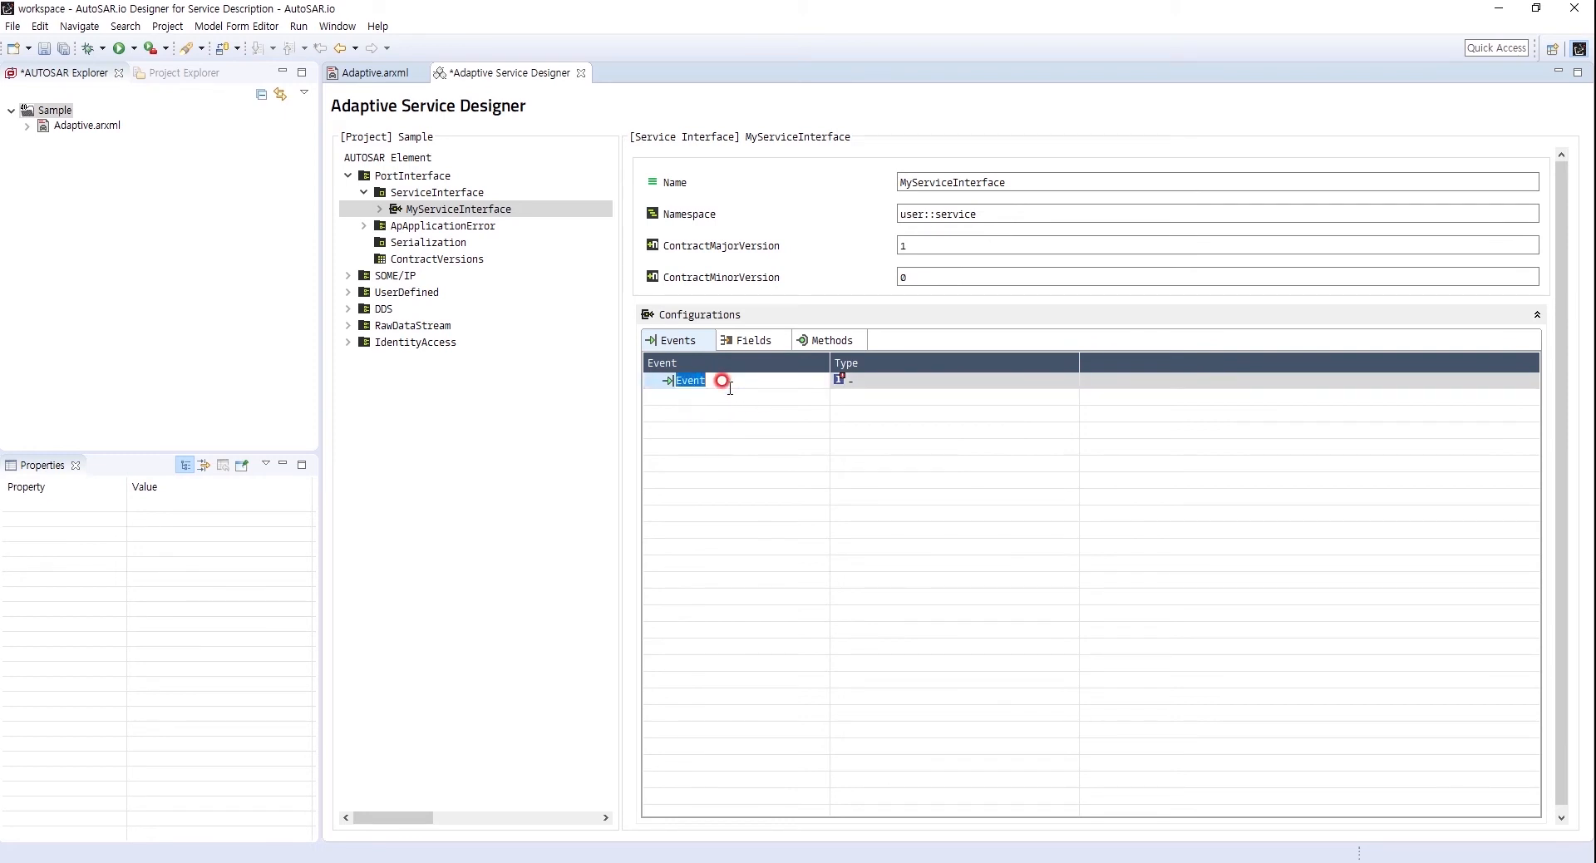
type("M")
left_click(739, 428)
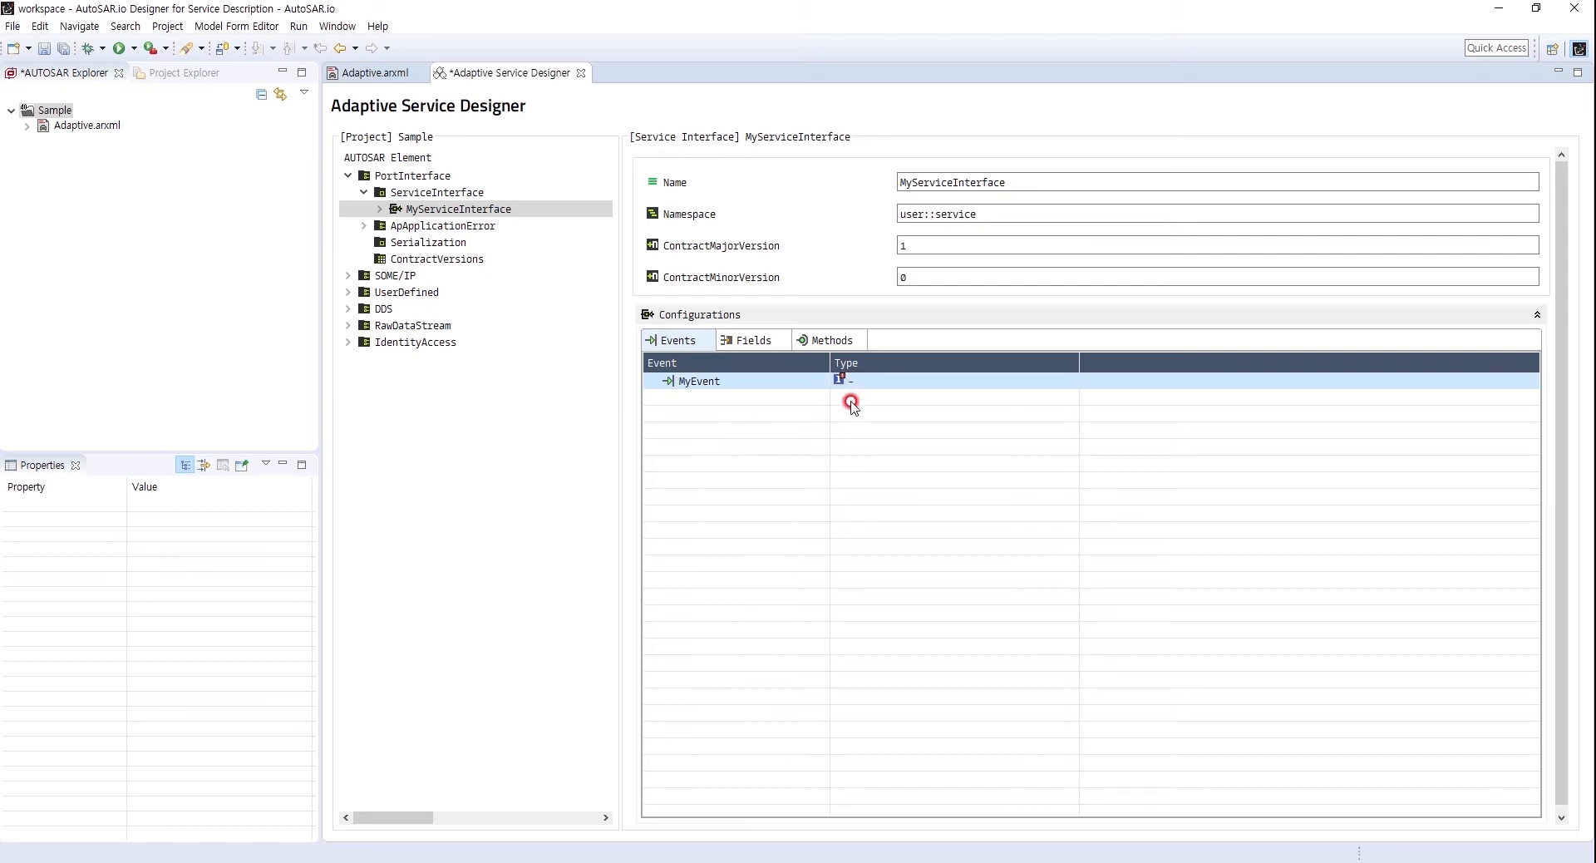
- Set the type of MyEvent to the outputData type reference
left_click(881, 382)
left_click(1073, 383)
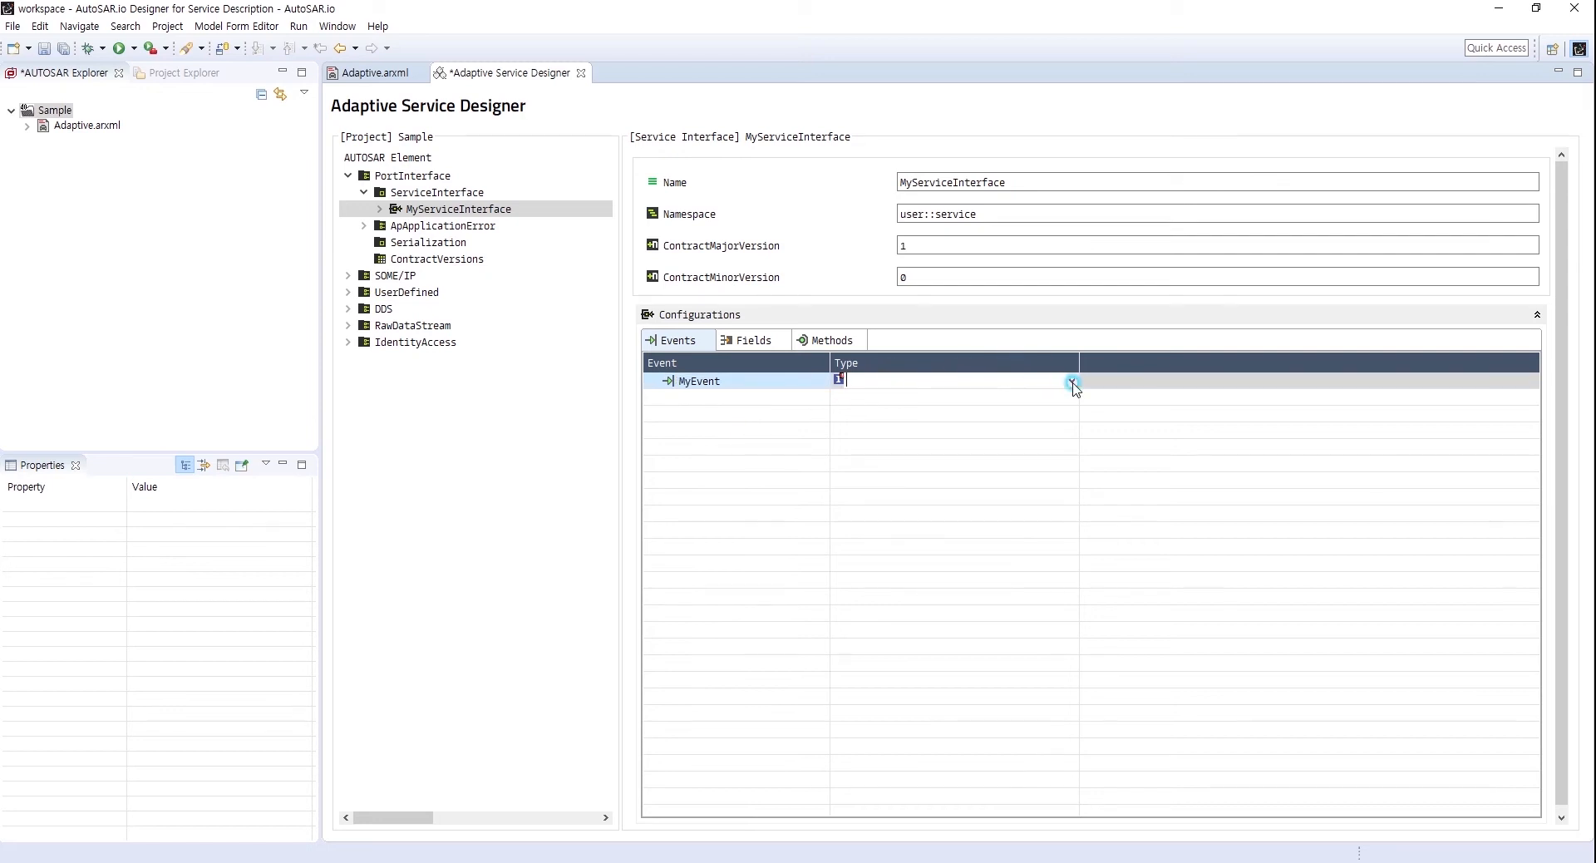
left_click(1072, 382)
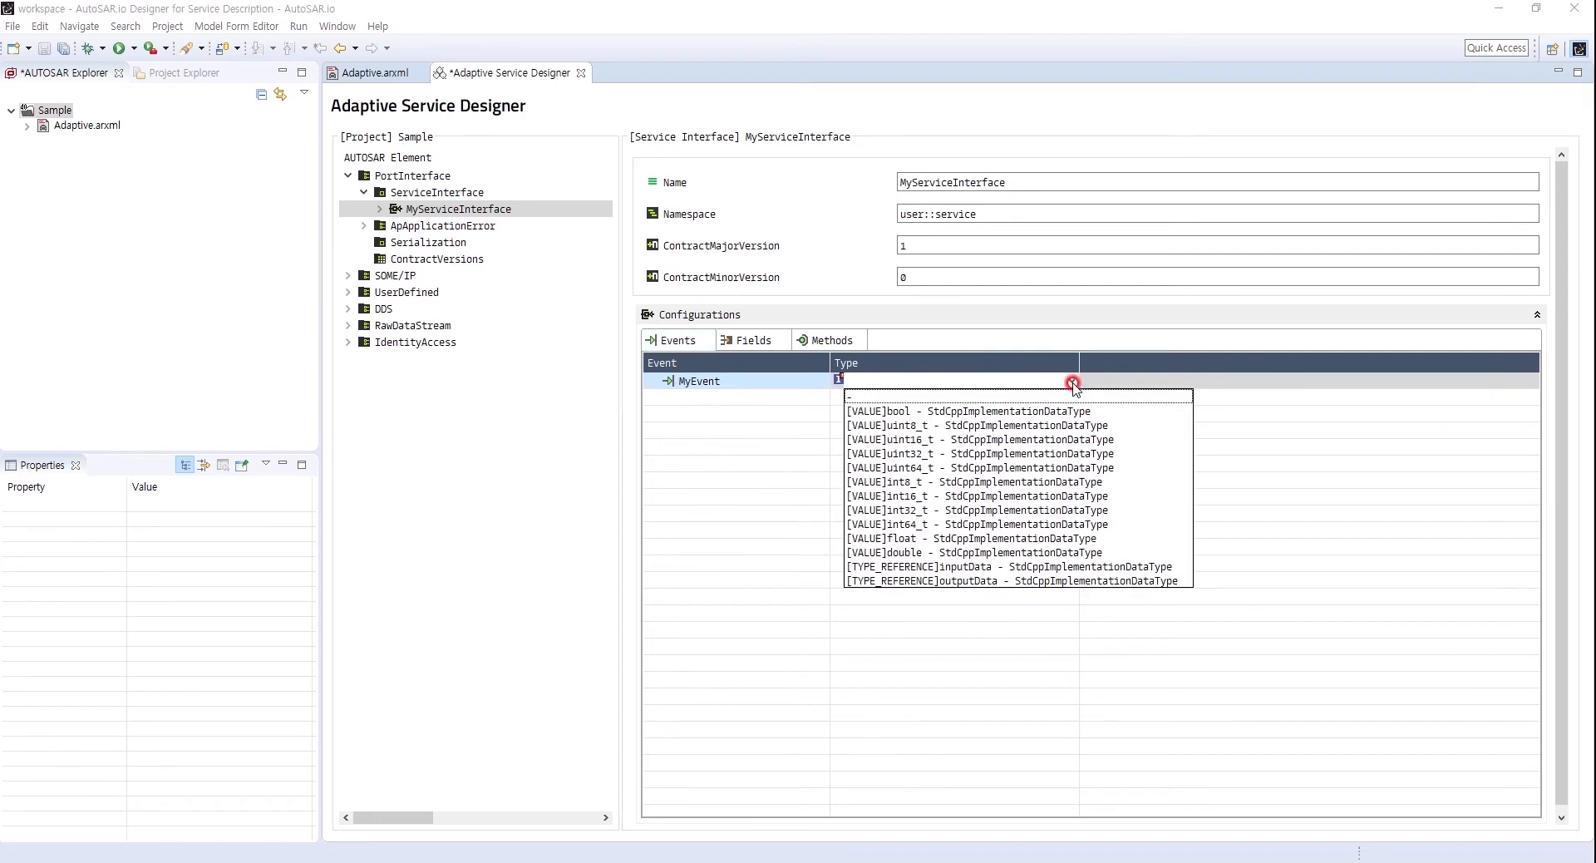
left_click(967, 580)
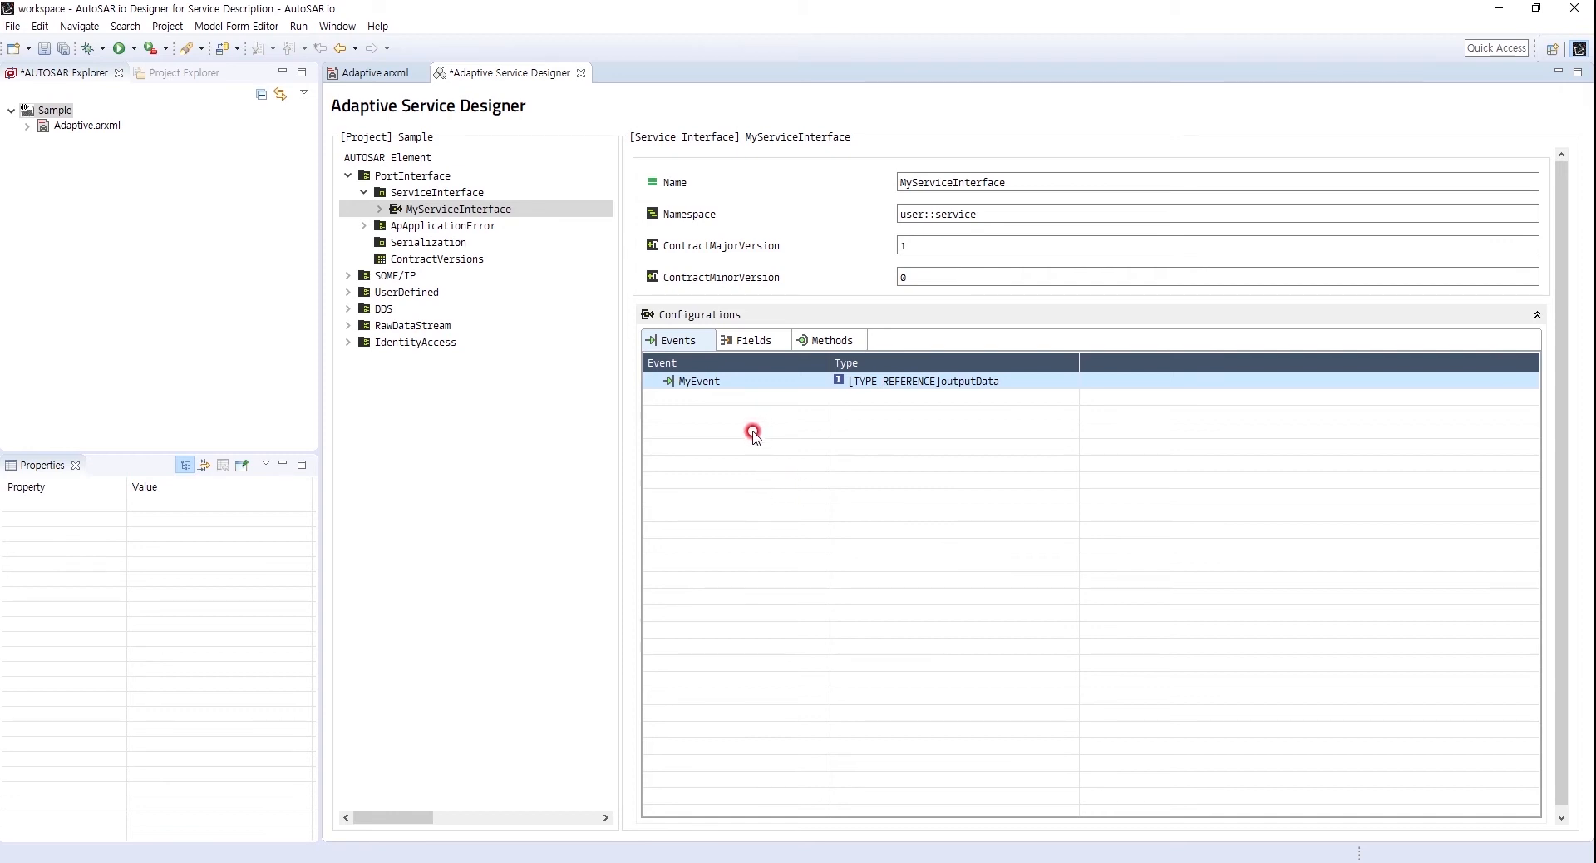
- Add a field named MyField1 to MyServiceInterface
left_click(756, 342)
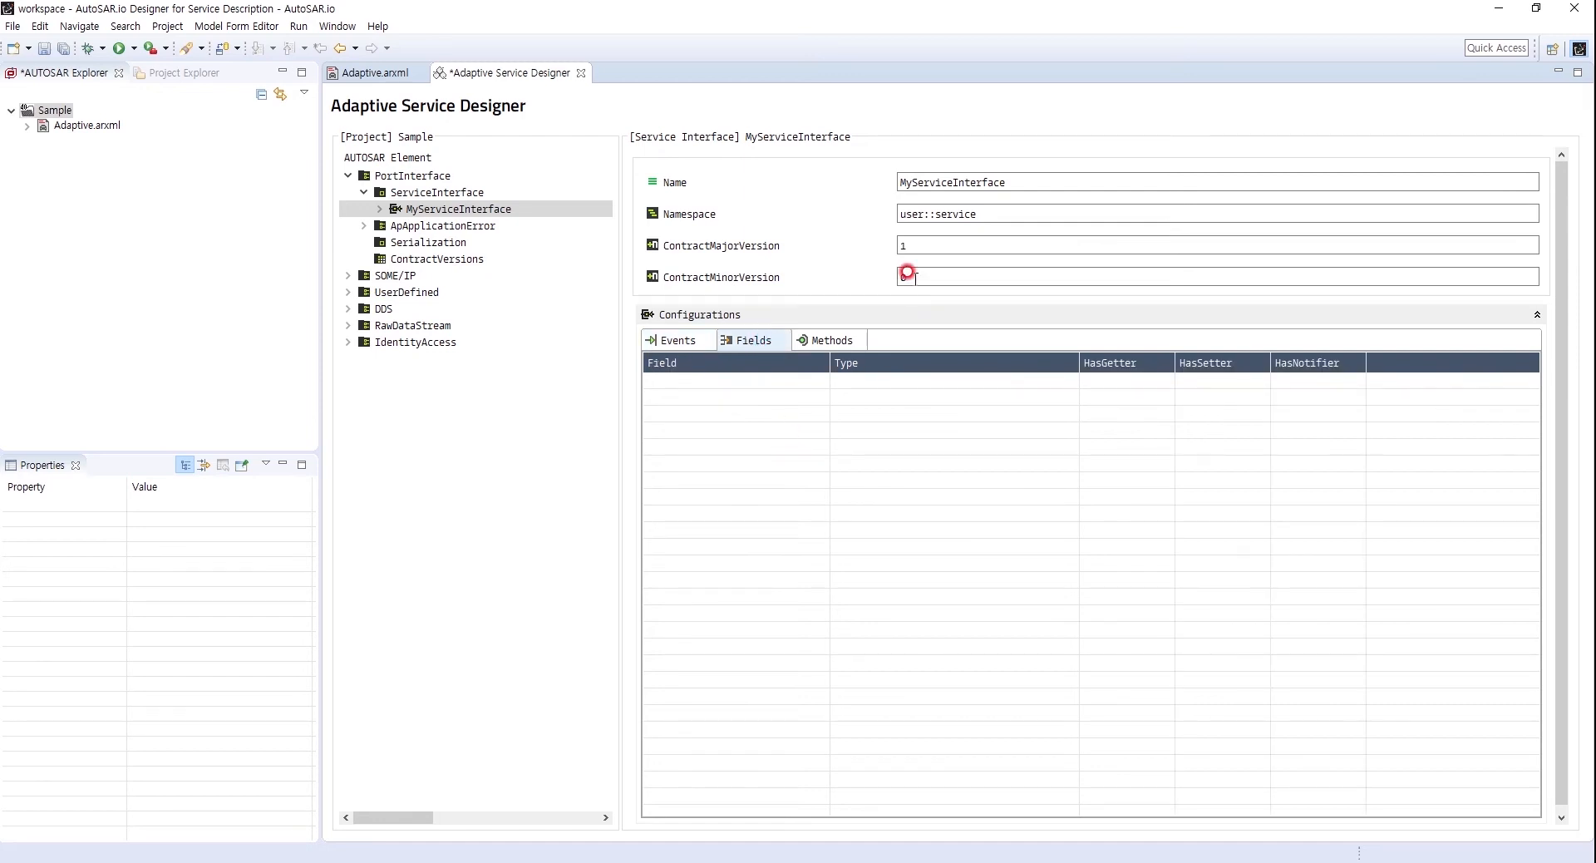
left_click(752, 343)
left_click(736, 403)
right_click(737, 402)
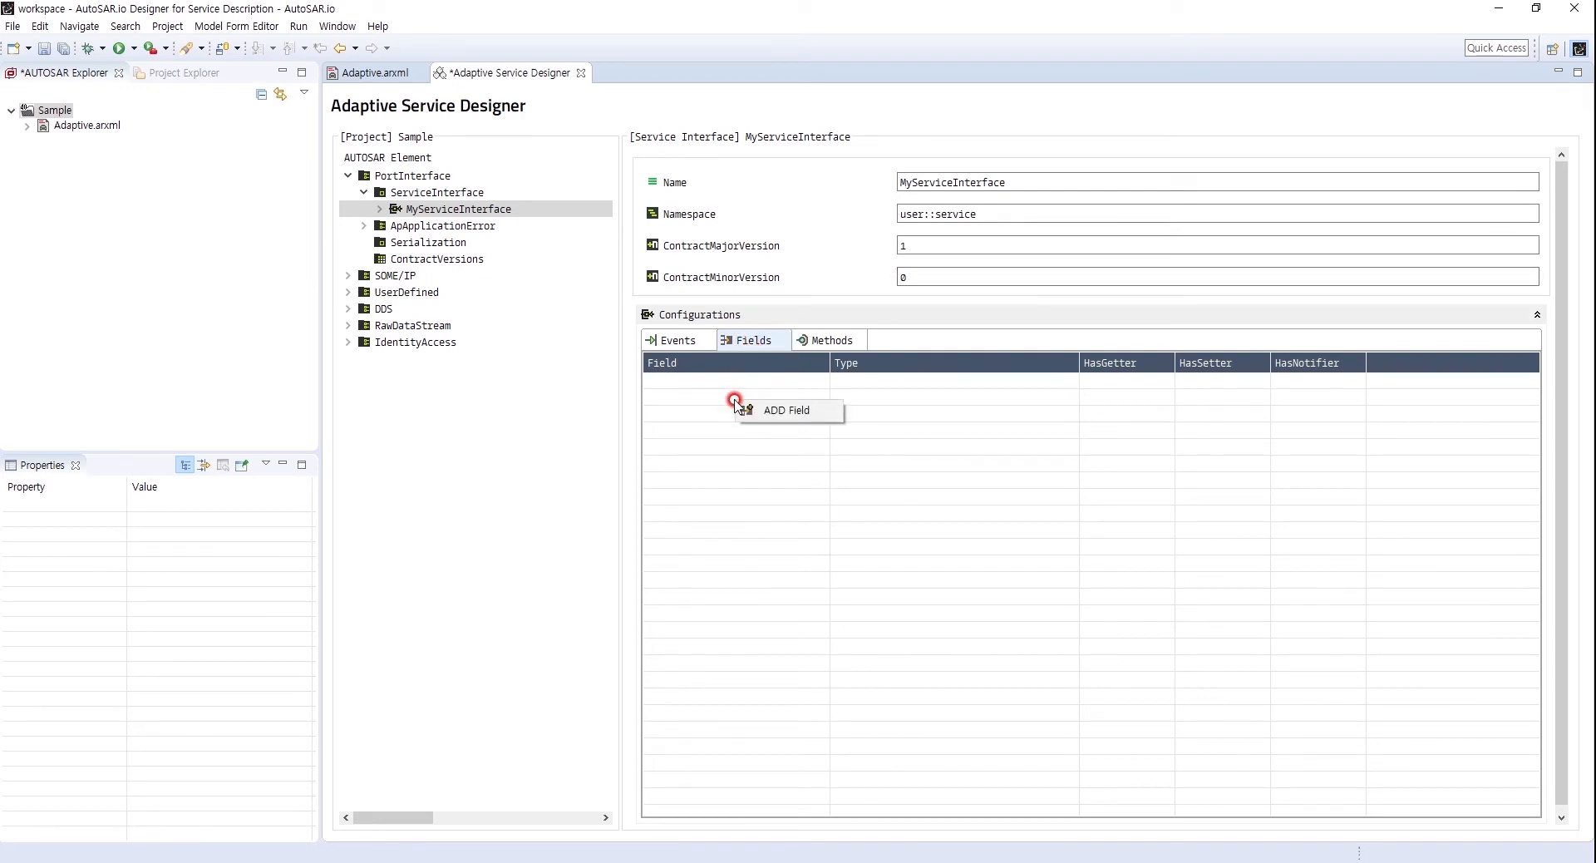
left_click(781, 410)
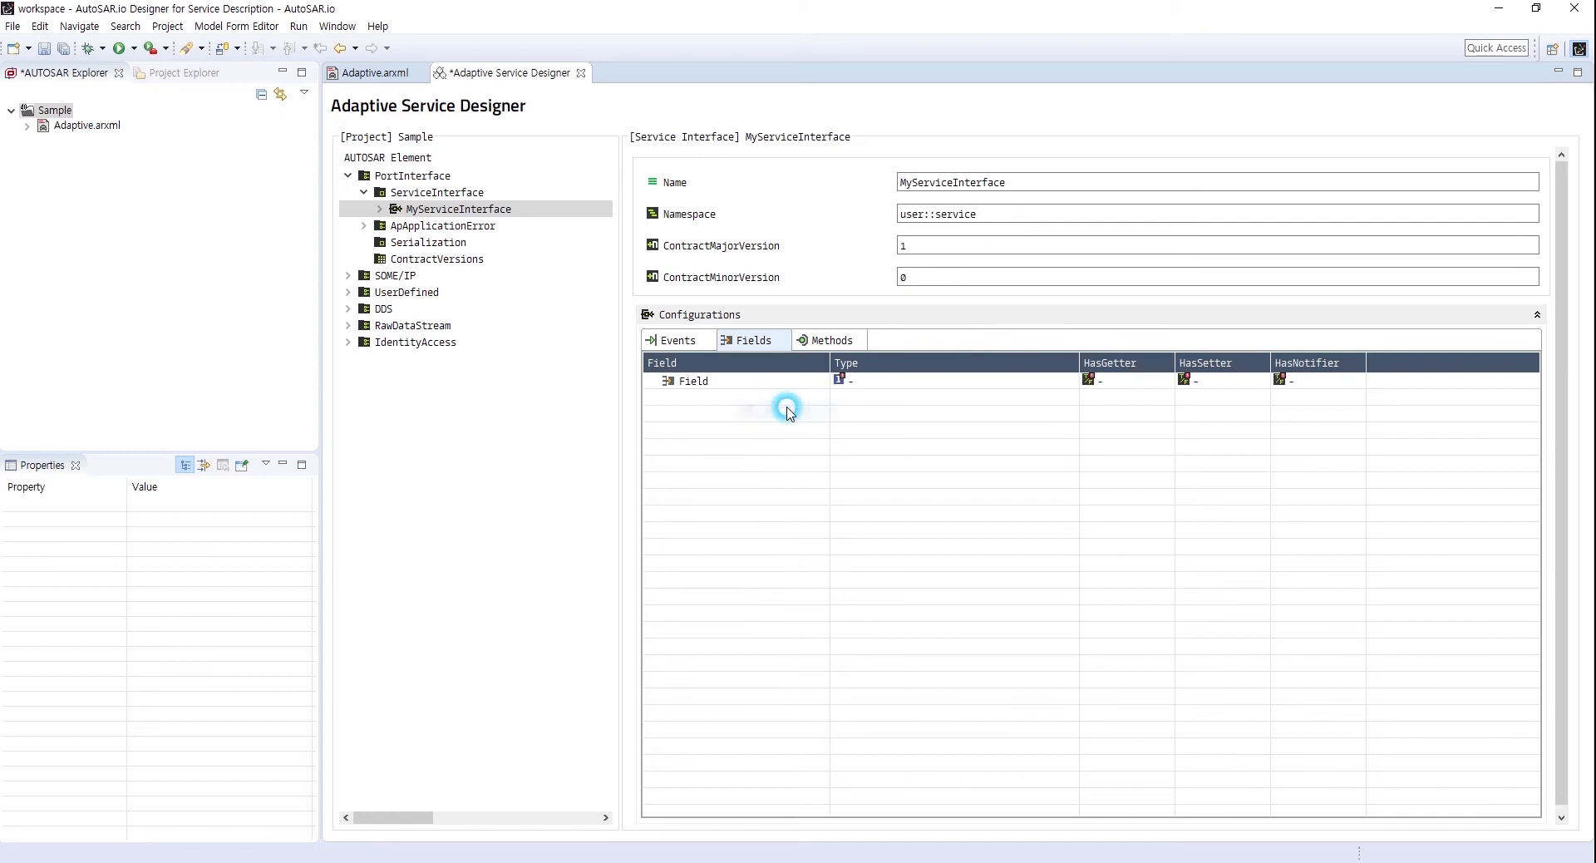
left_click(689, 382)
left_click(688, 382)
left_click(695, 437)
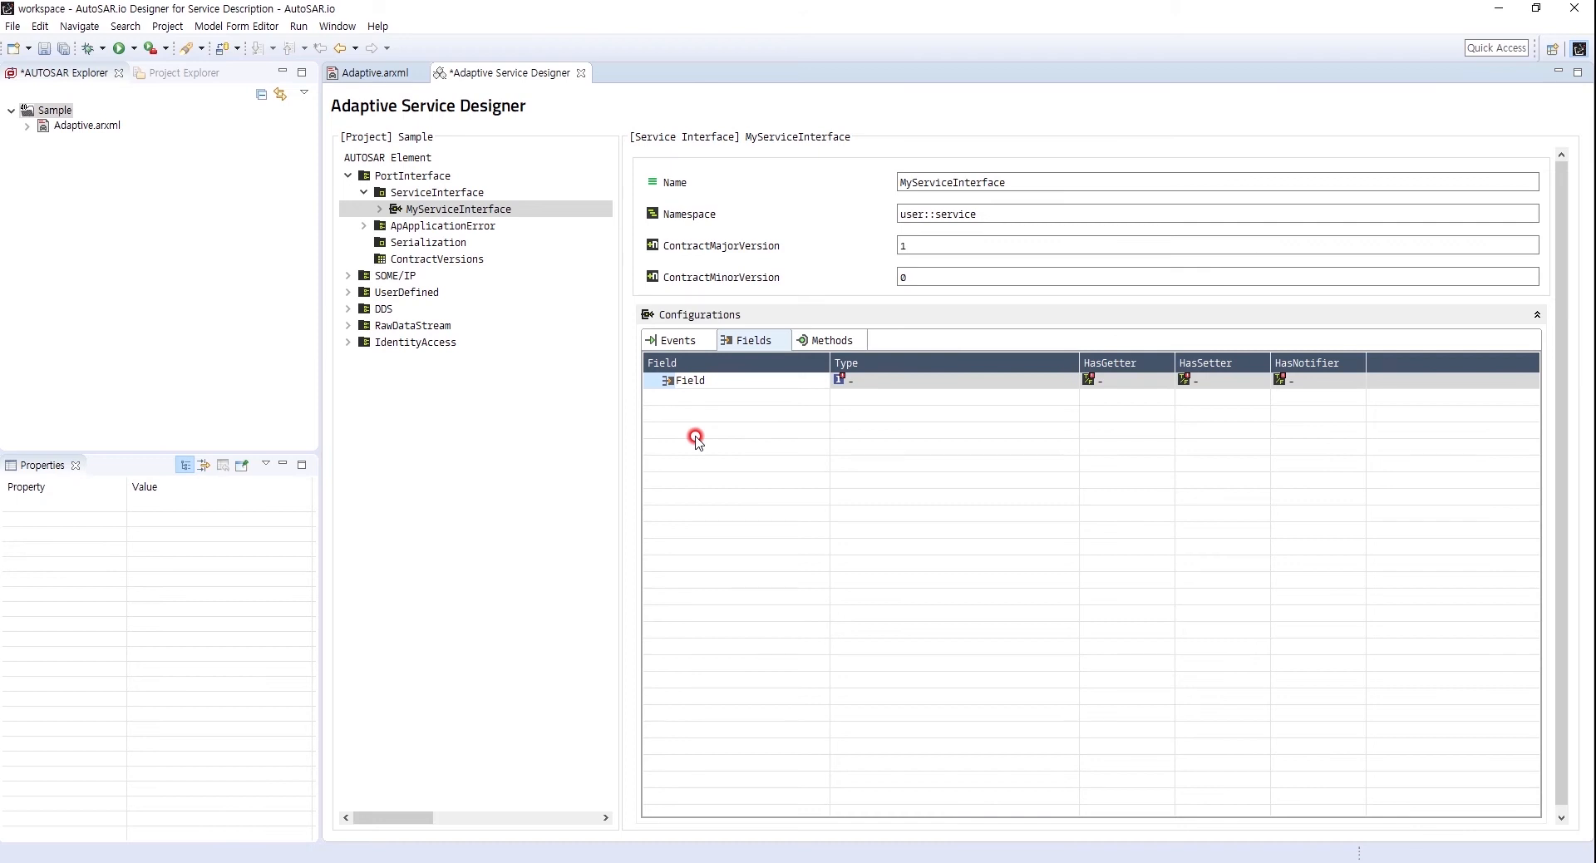
type("My")
- Add a second field named MyField2 to MyServiceInterface
right_click(712, 422)
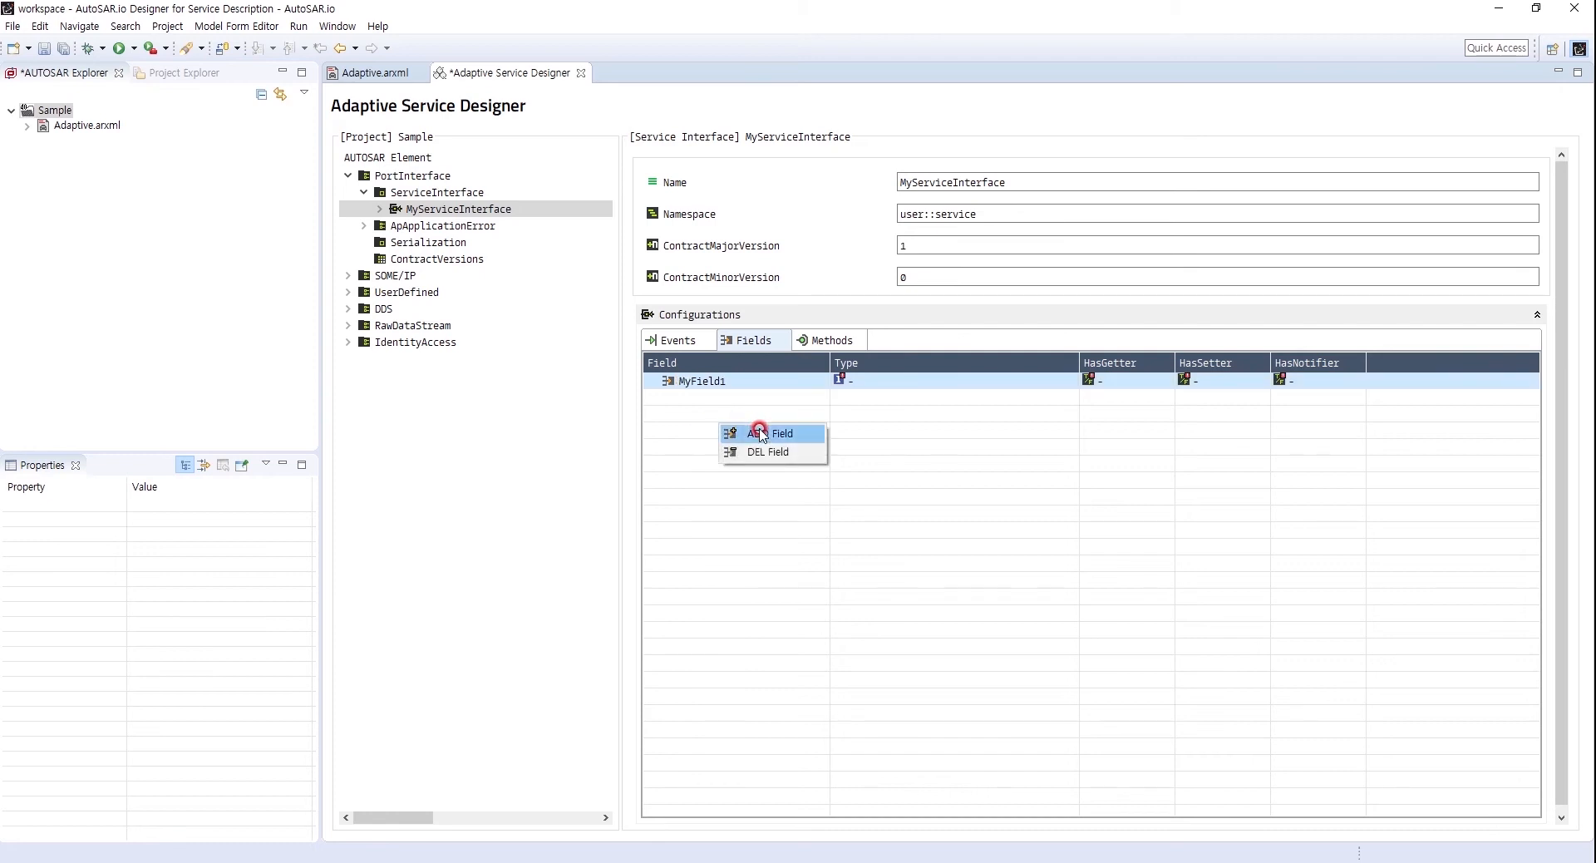
left_click(764, 433)
left_click(718, 397)
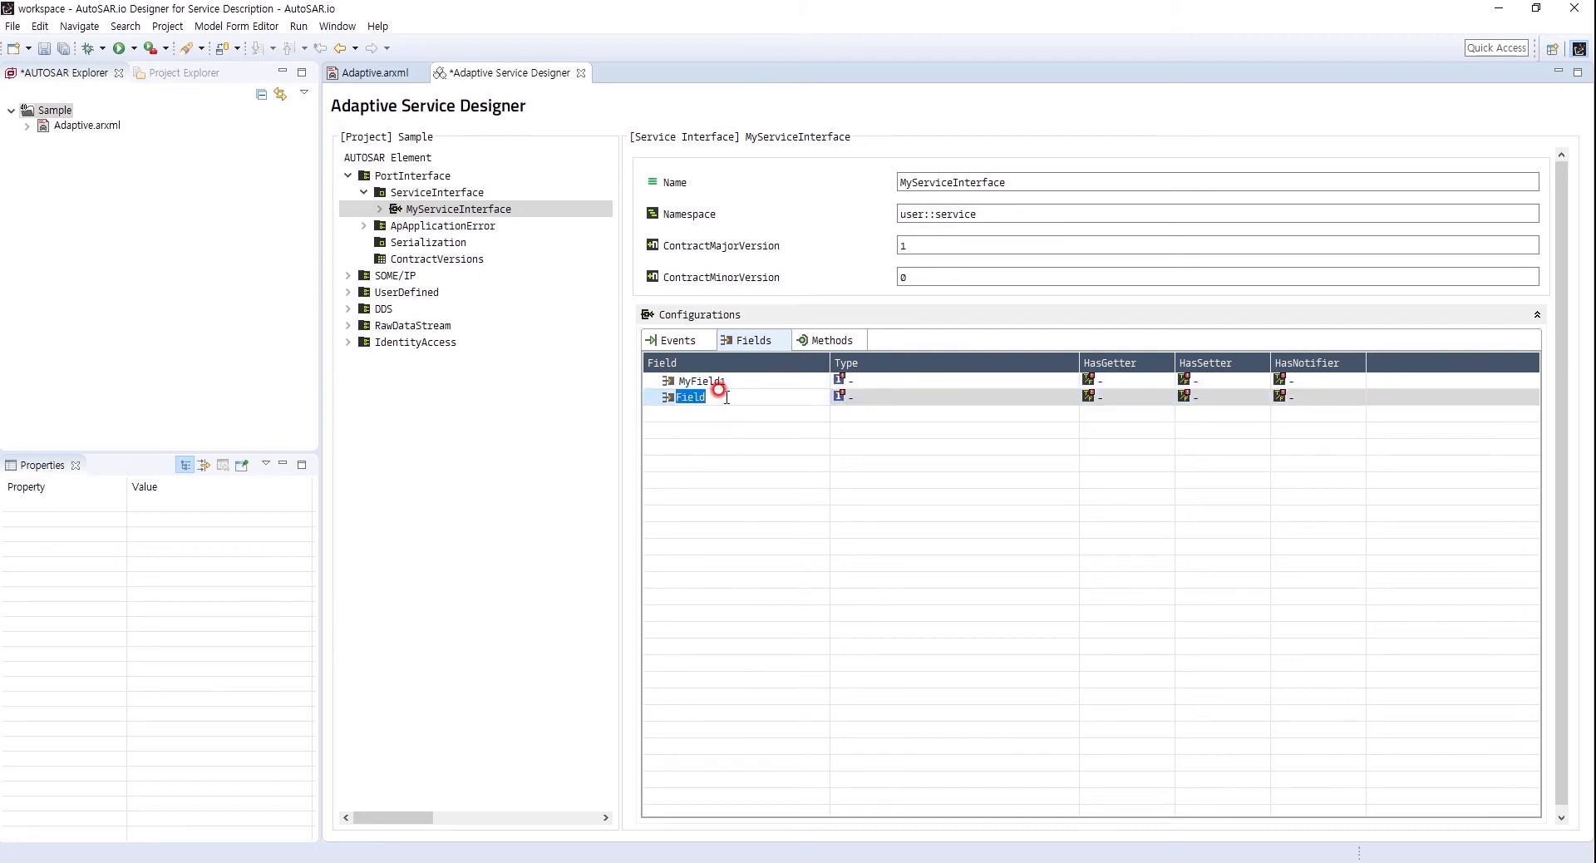
type("My")
key("Return")
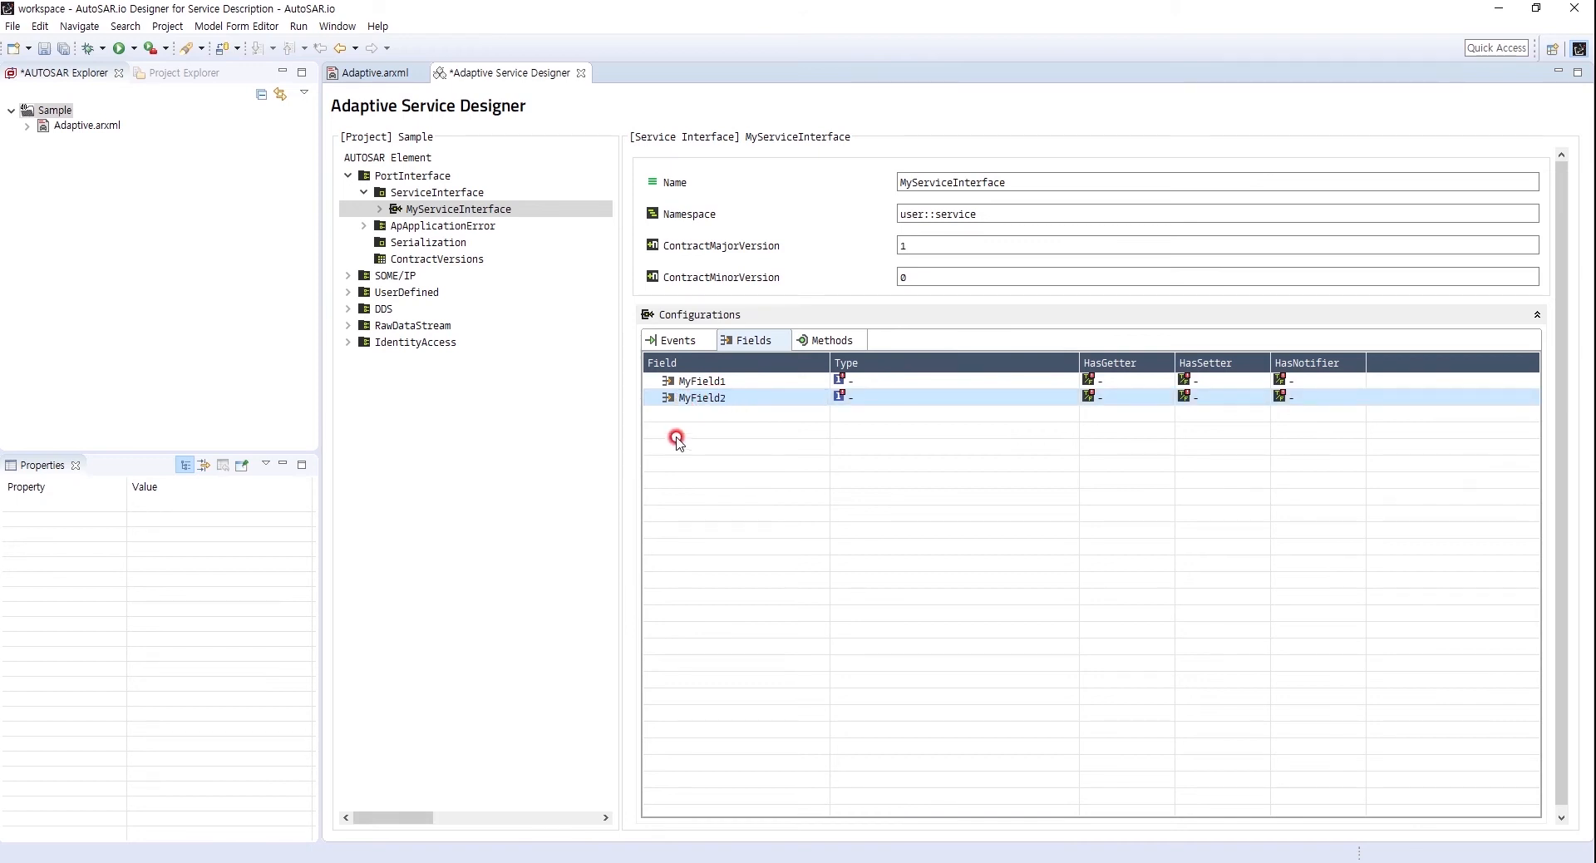
- Set the type of MyField1 to the inputData type reference
left_click(1006, 381)
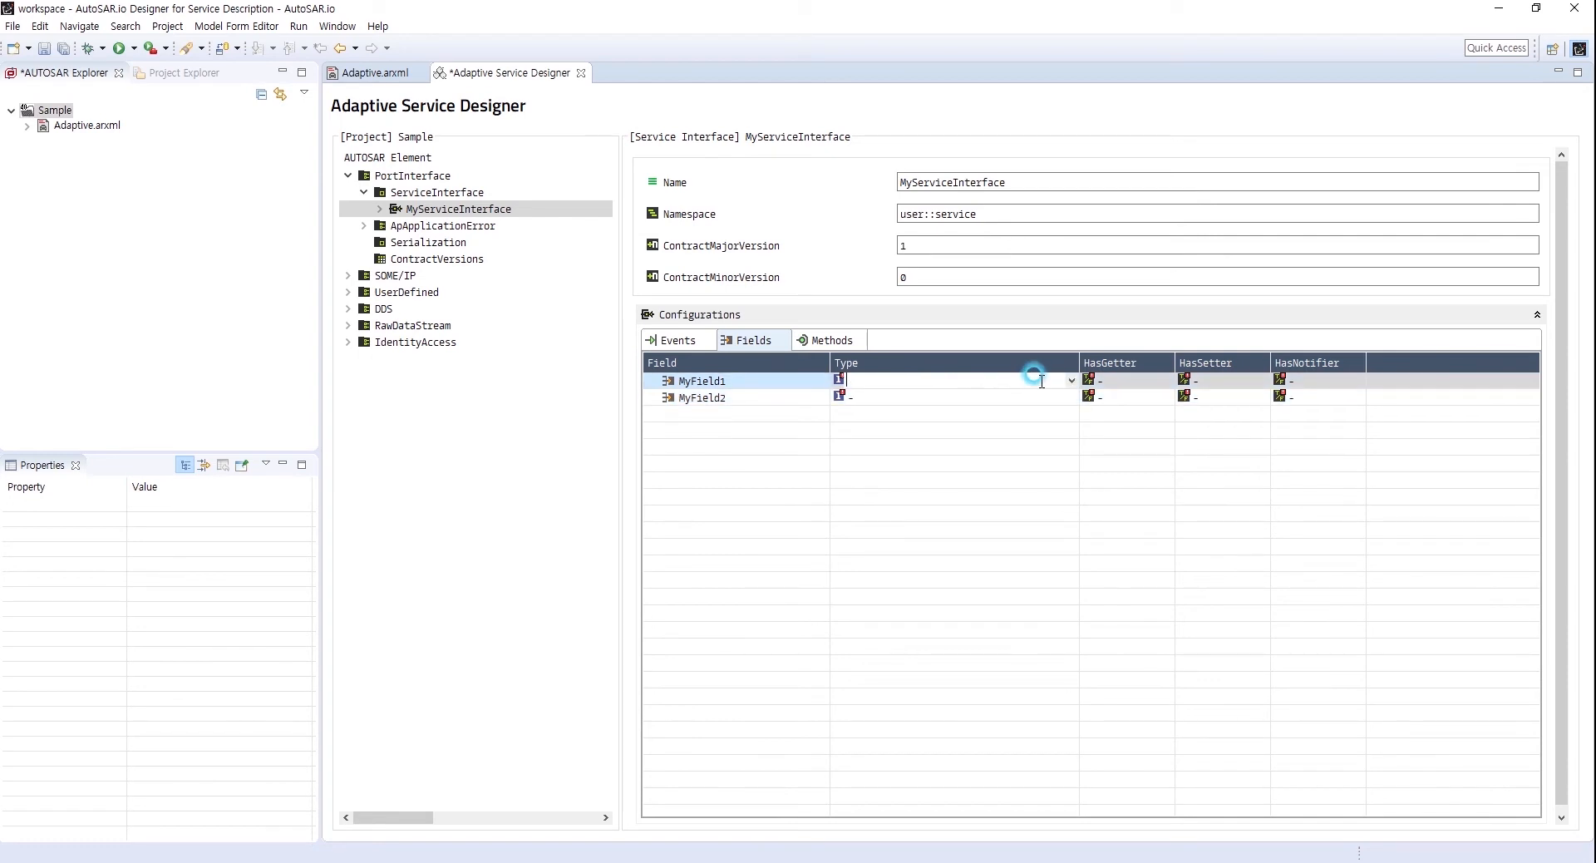
left_click(1068, 379)
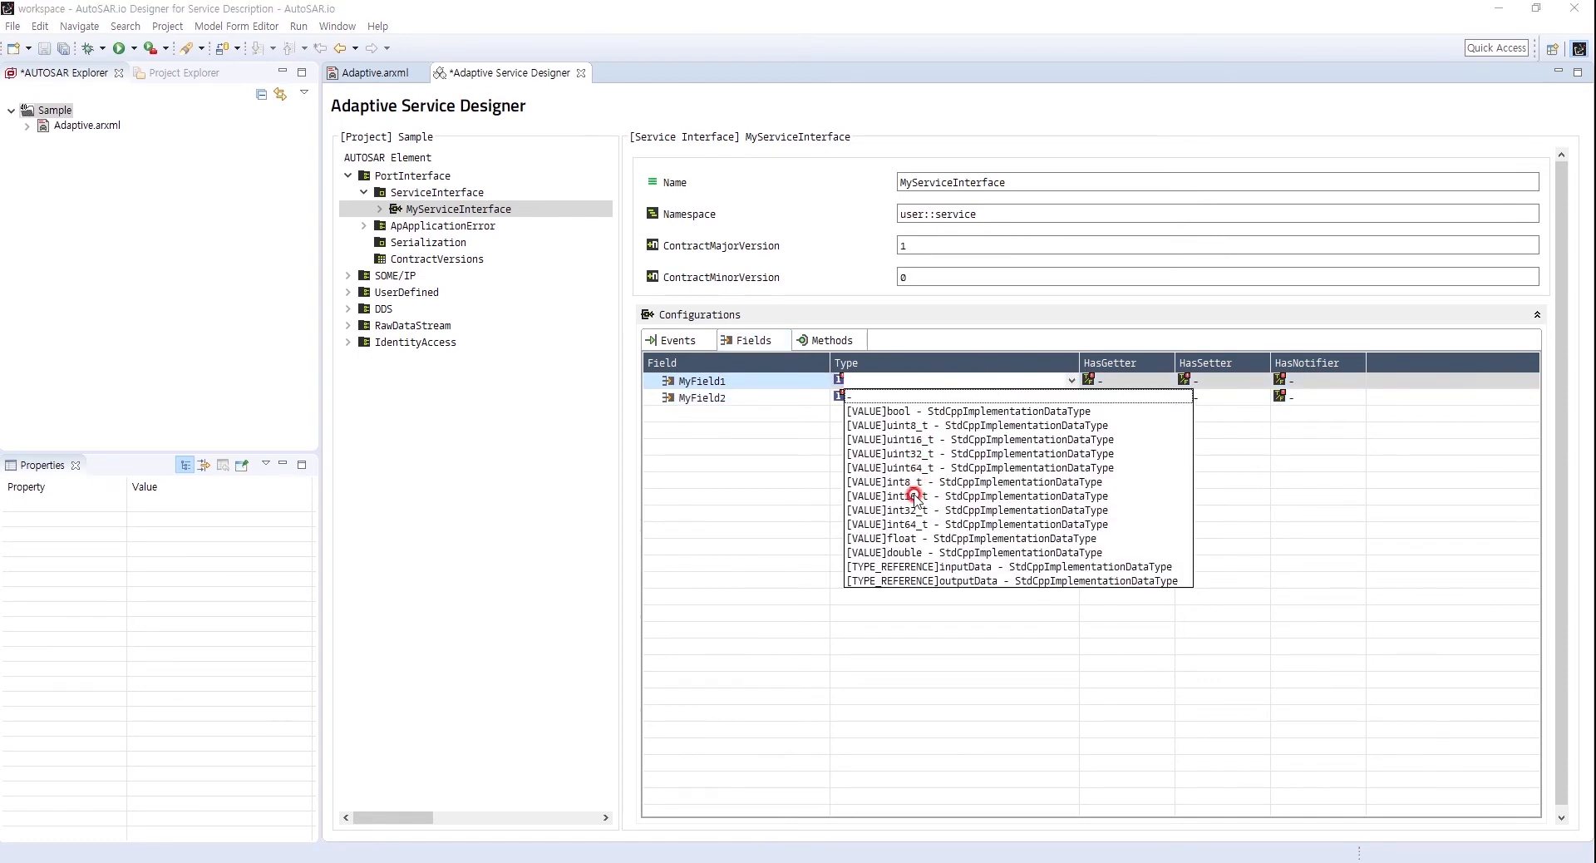
left_click(922, 567)
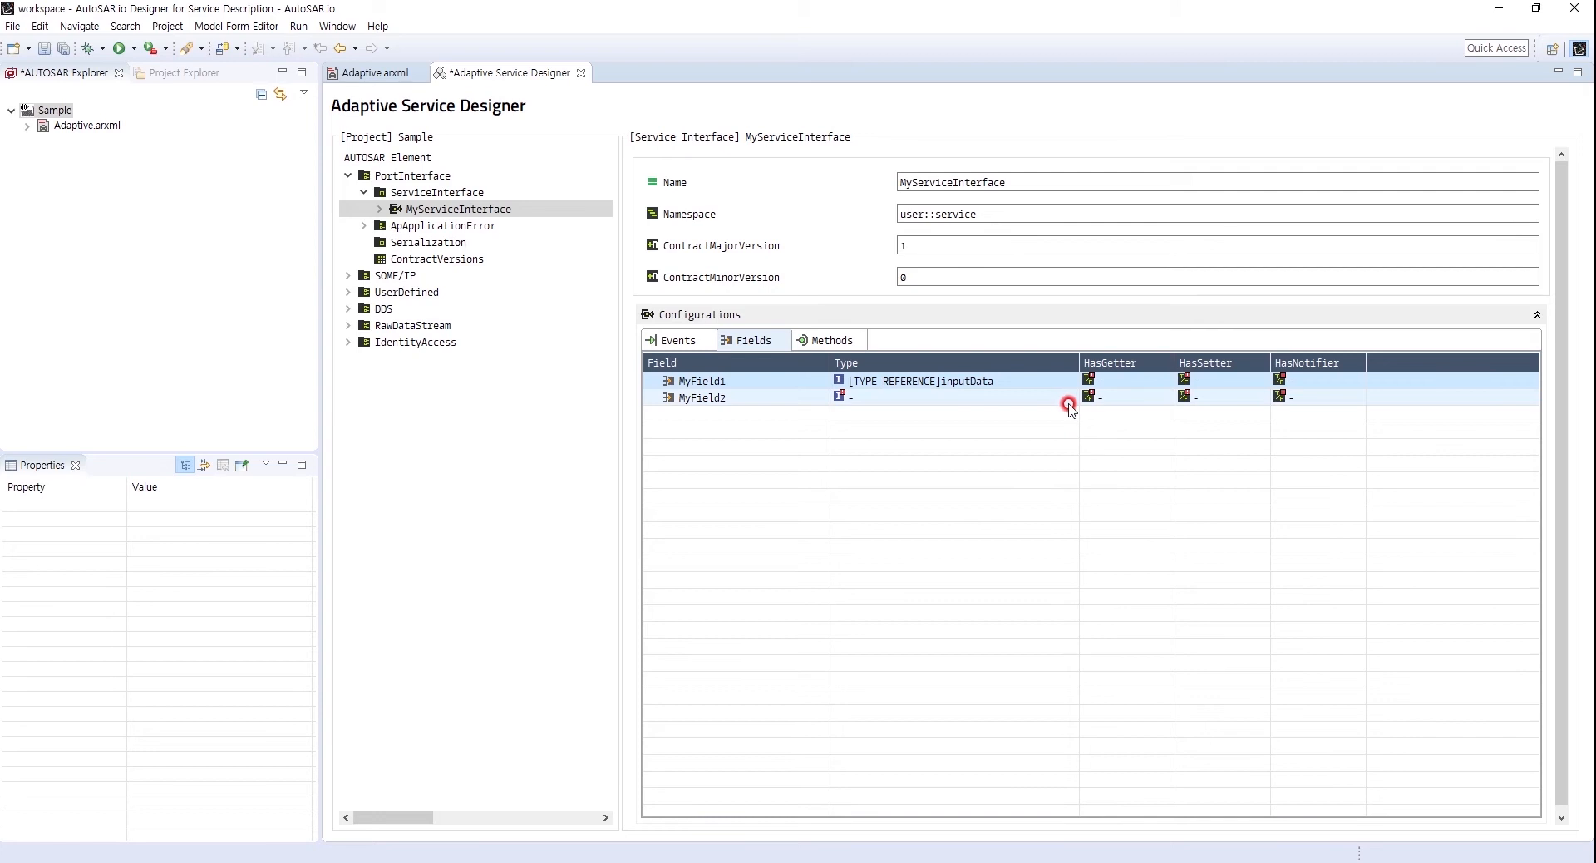
- For MyField1, set HasGetter to TRUE, HasSetter to FALSE and HasNotifier to TRUE
left_click(1116, 381)
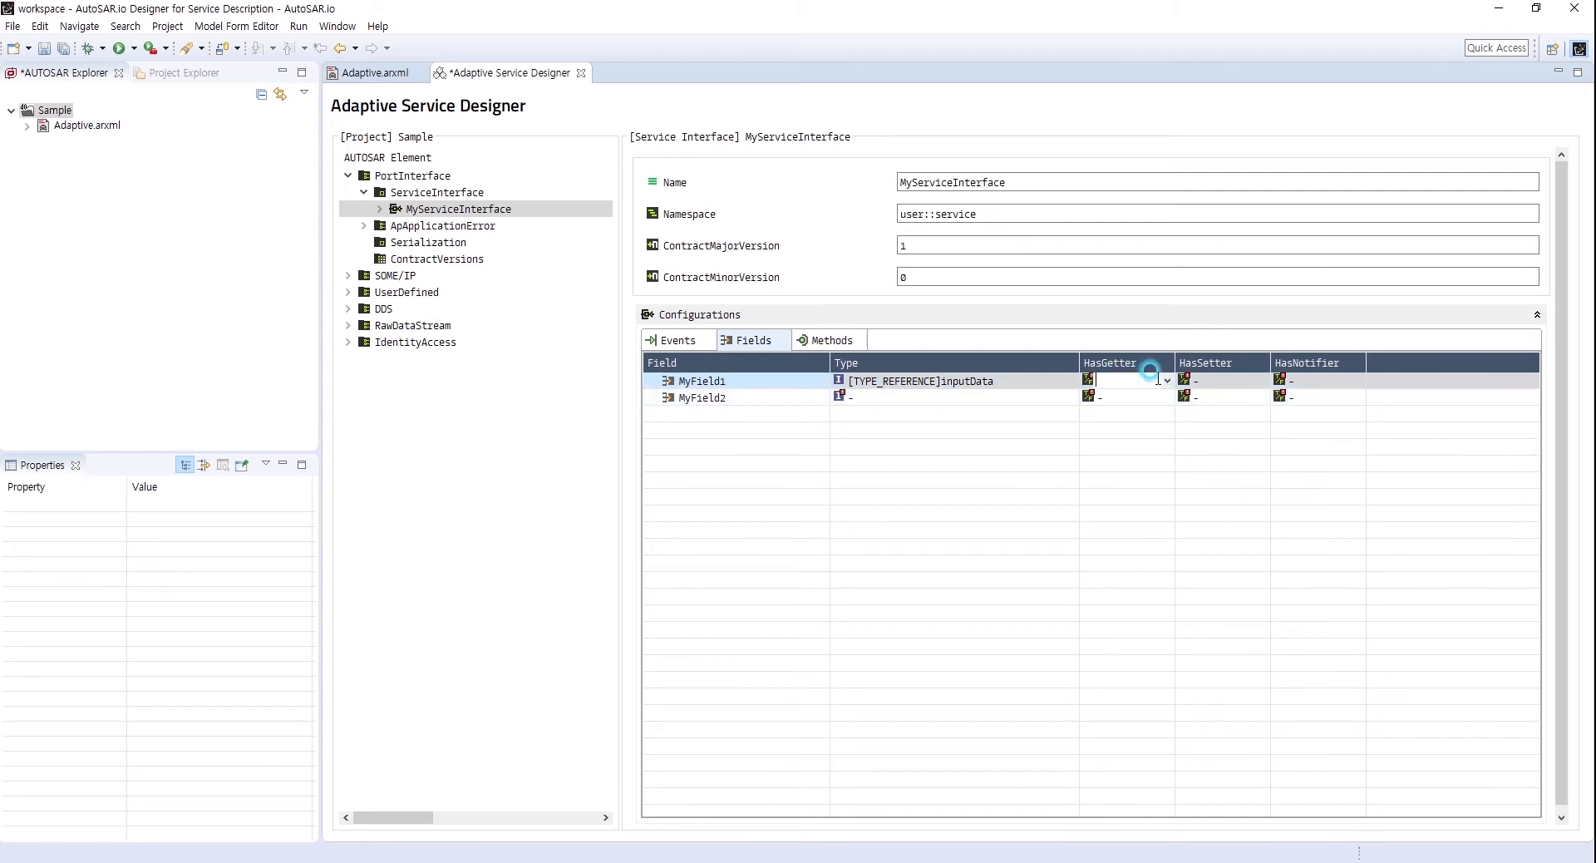
left_click(1142, 380)
left_click(1124, 411)
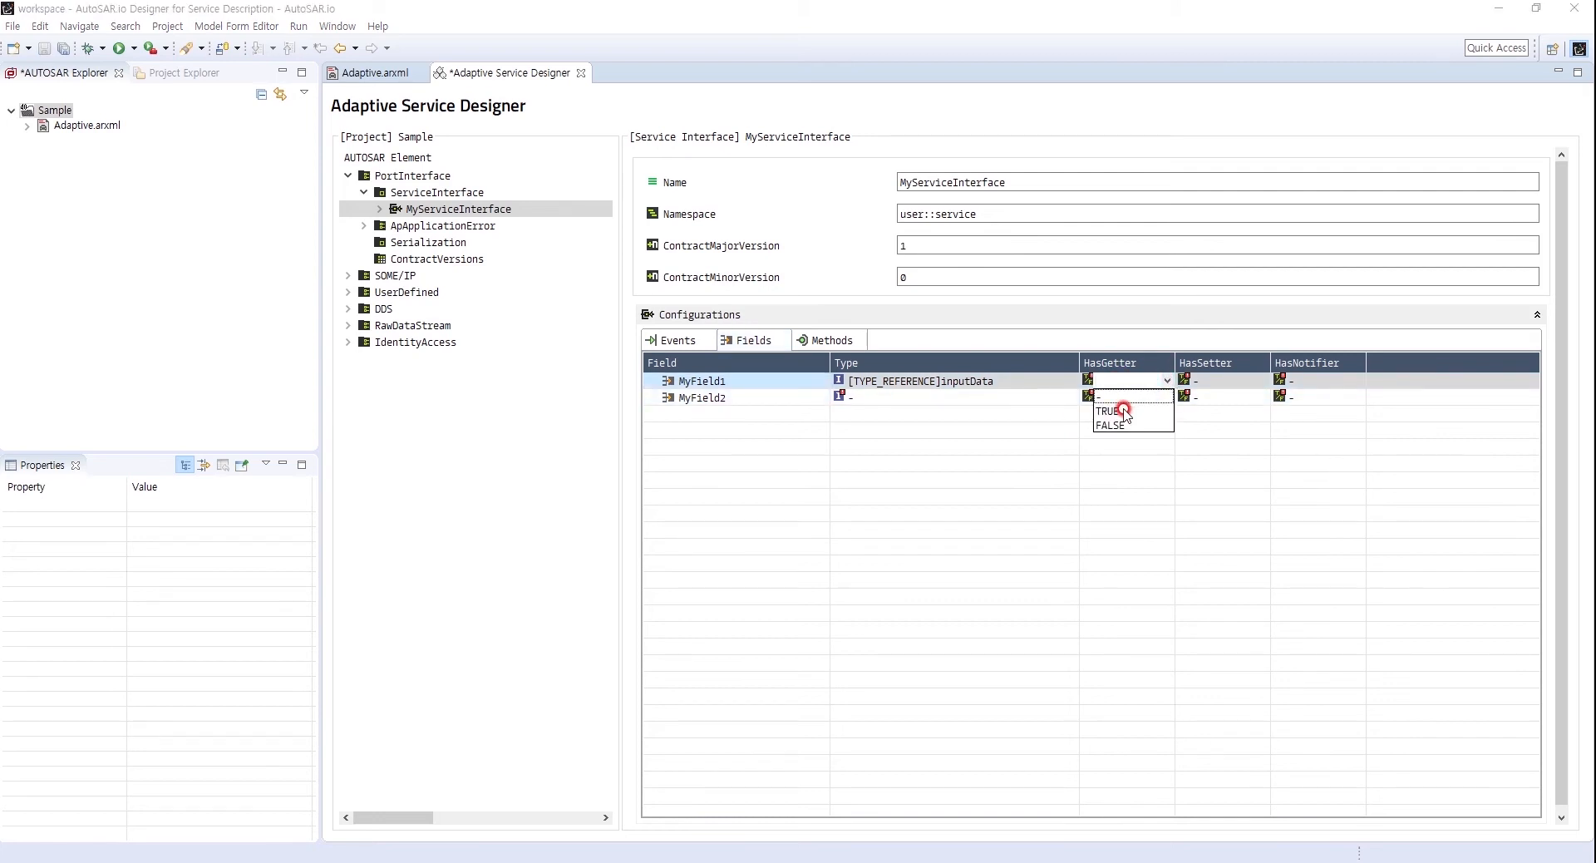
left_click(1215, 382)
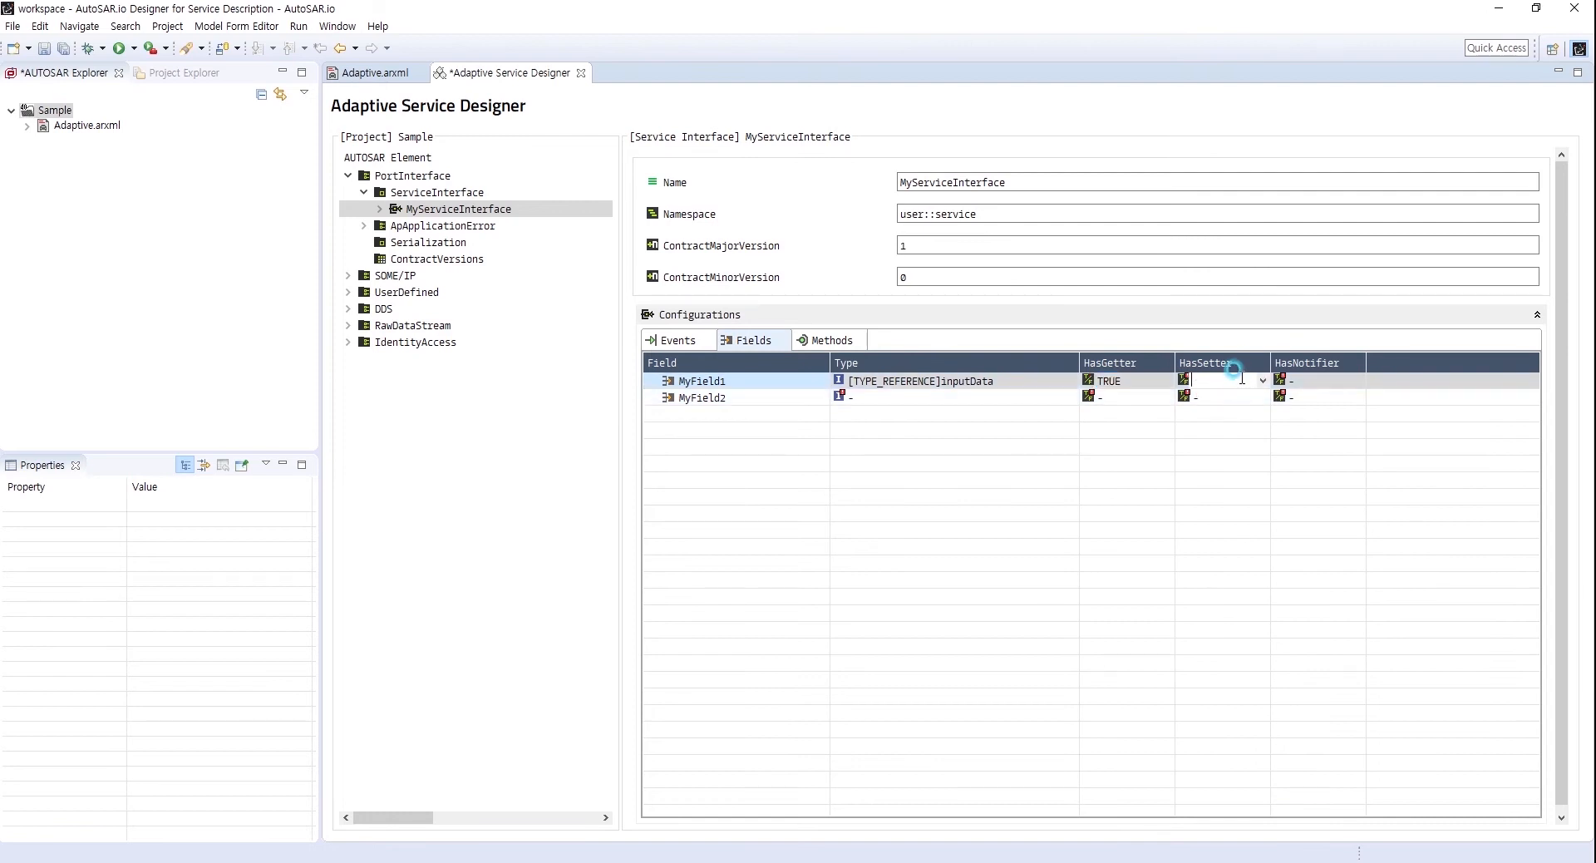
left_click(1263, 380)
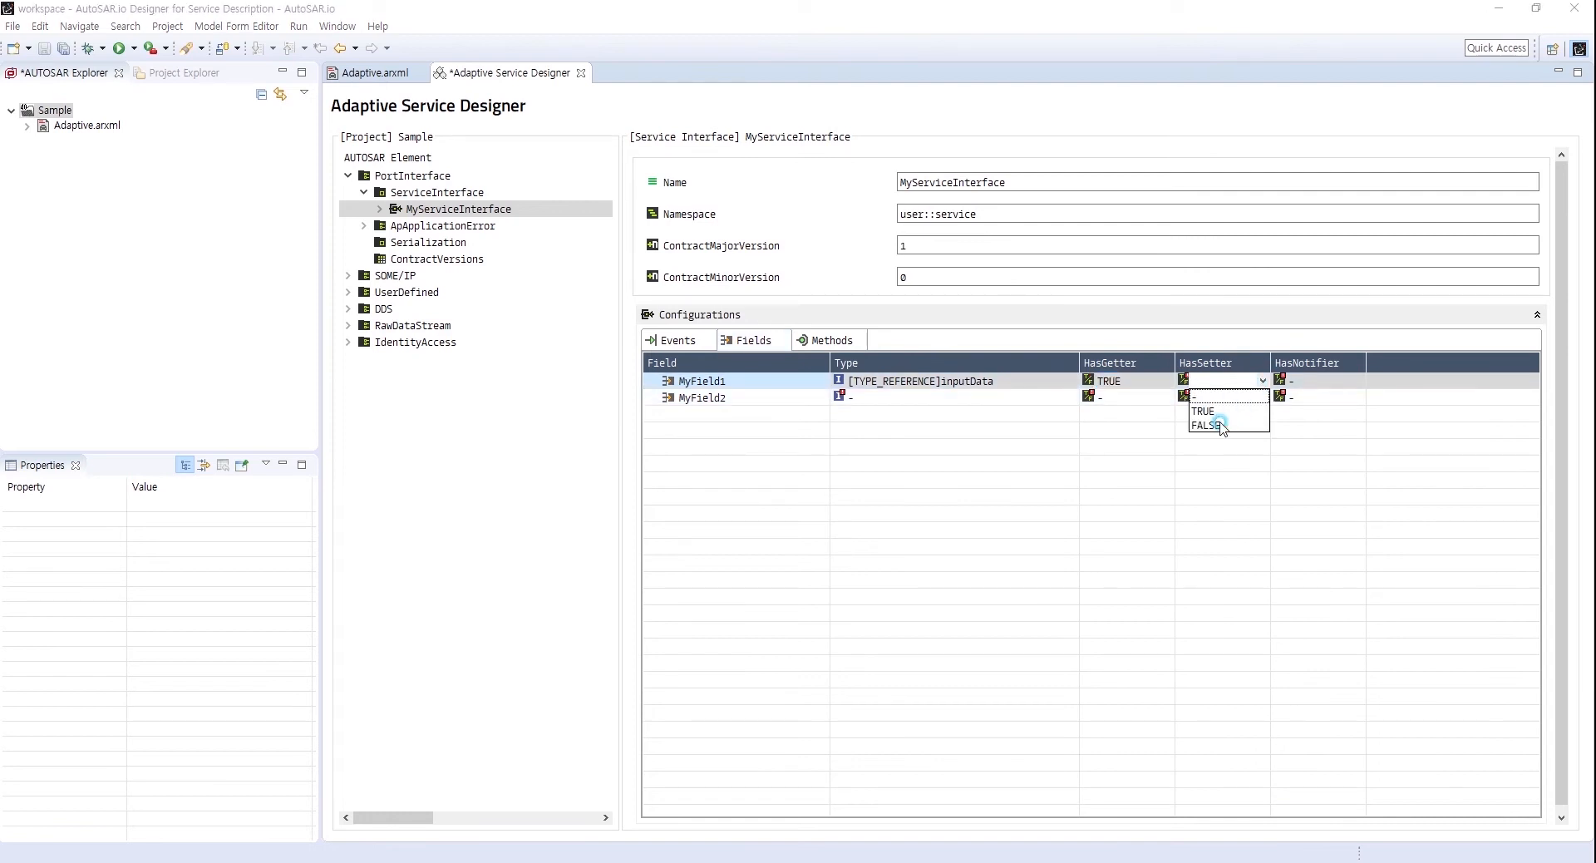
left_click(1219, 420)
left_click(1318, 381)
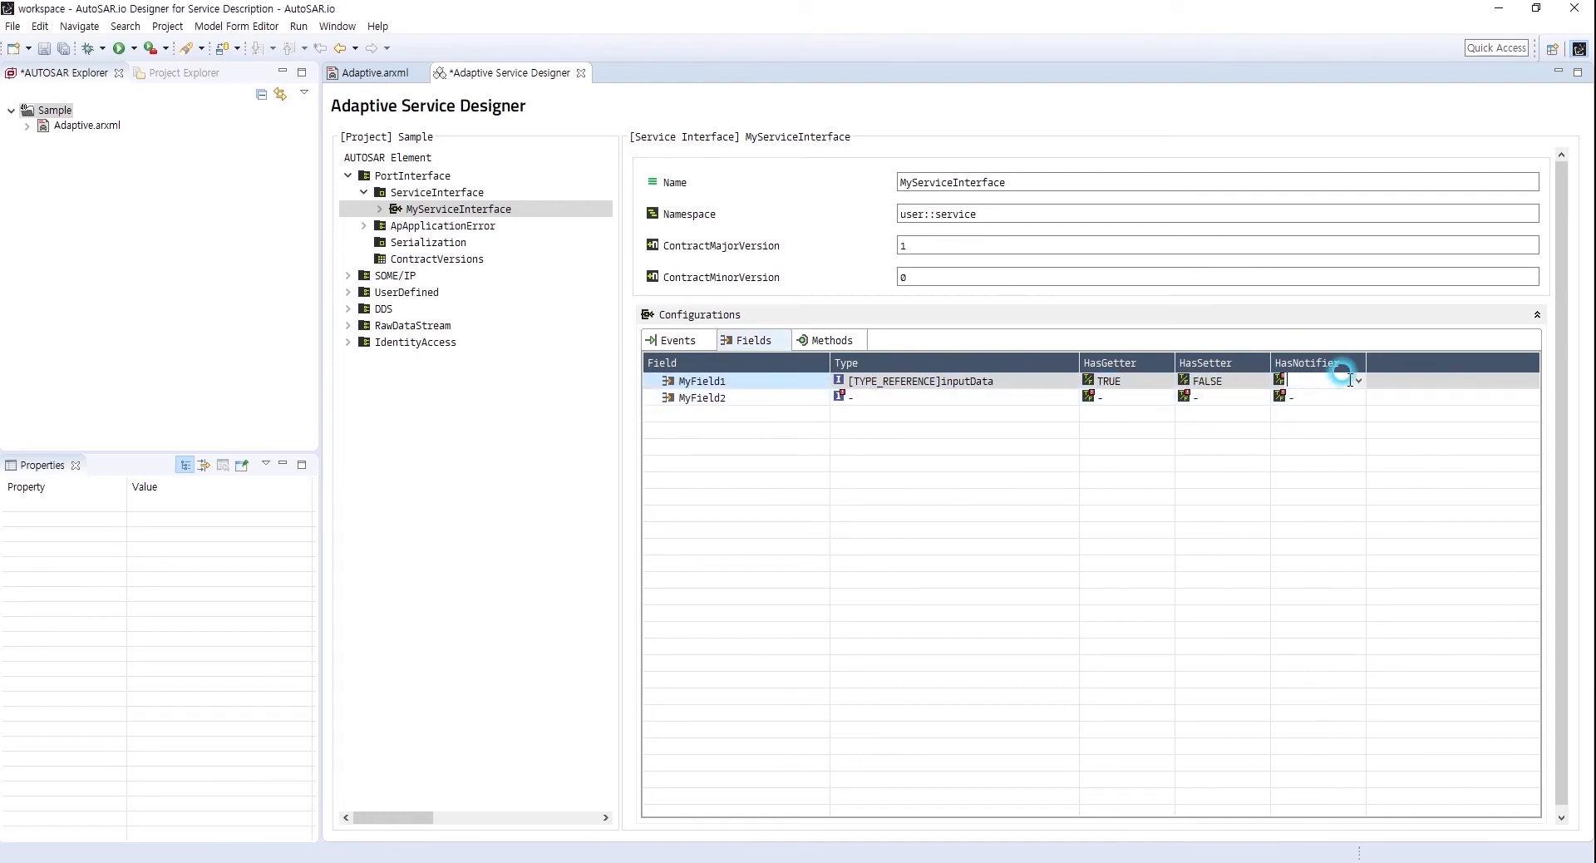
left_click(1358, 380)
left_click(1318, 411)
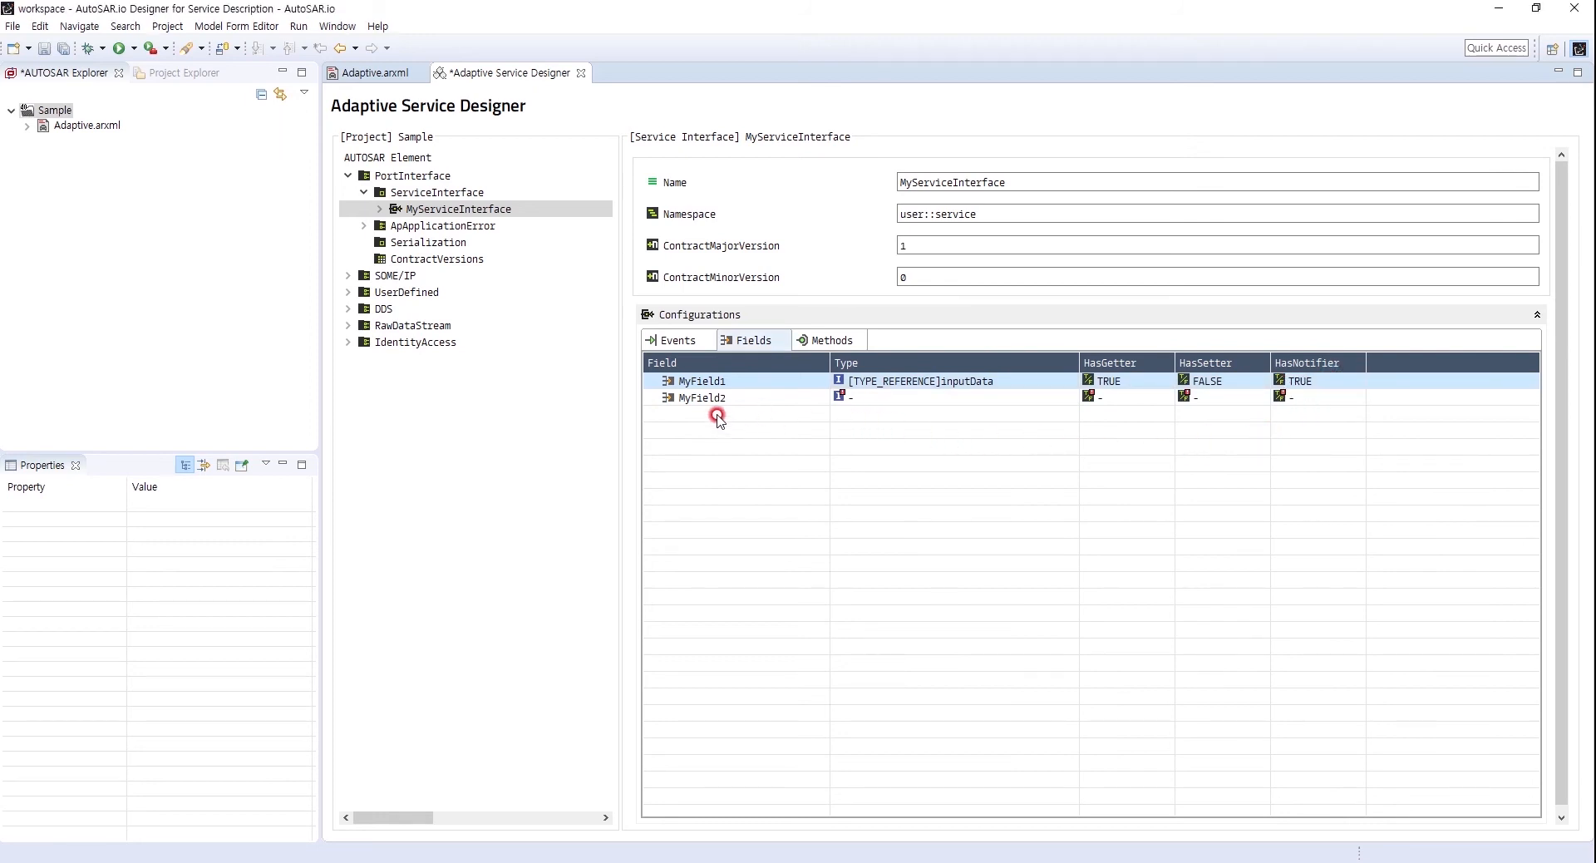
- Set the type of MyField2 to the inputData type reference
left_click(937, 396)
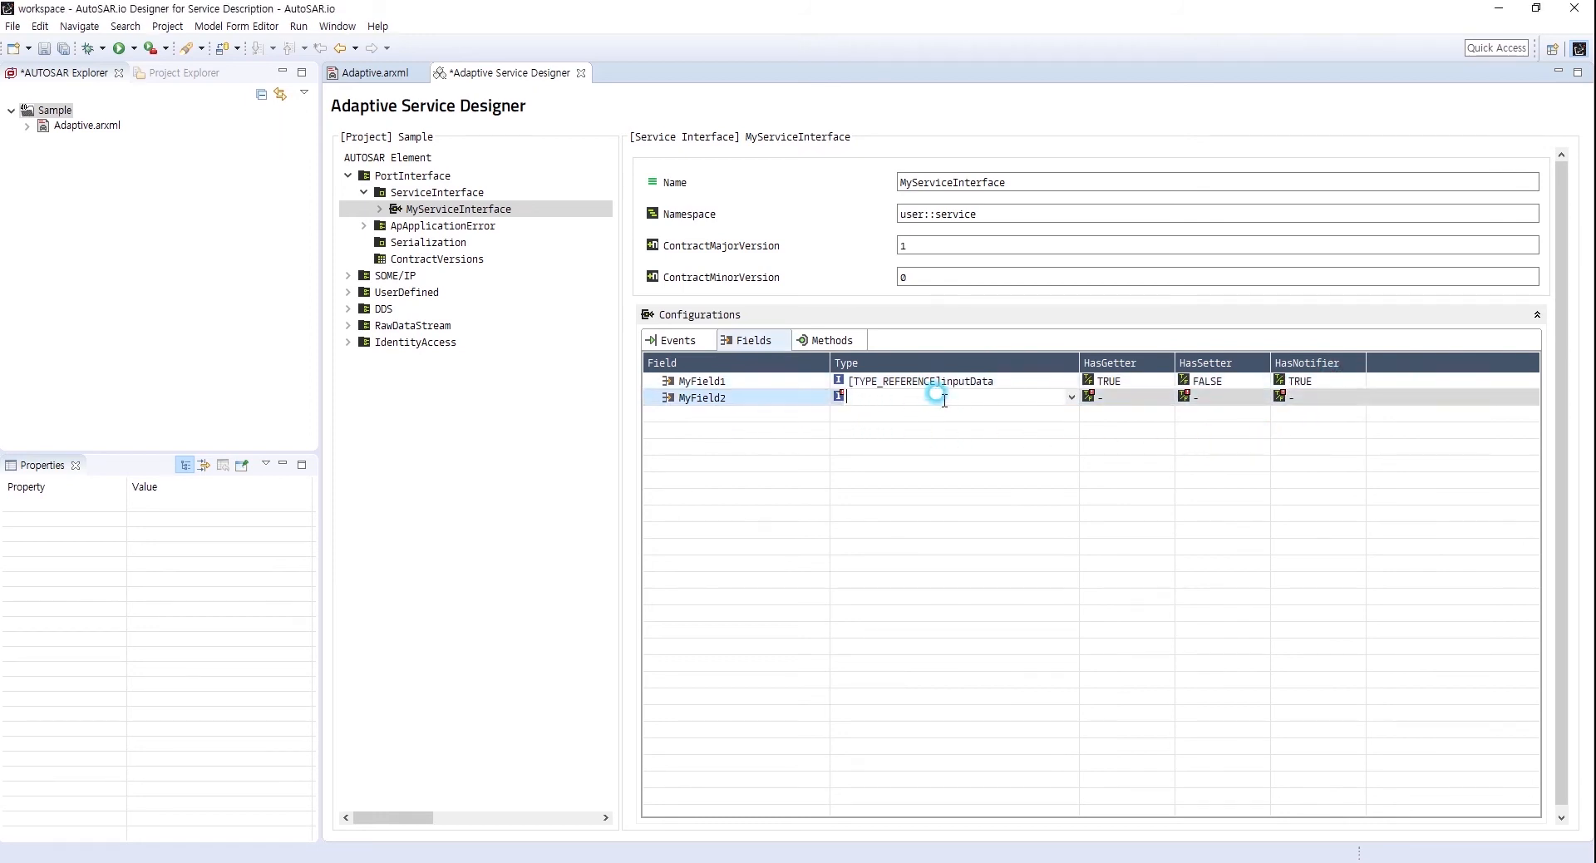
left_click(1072, 397)
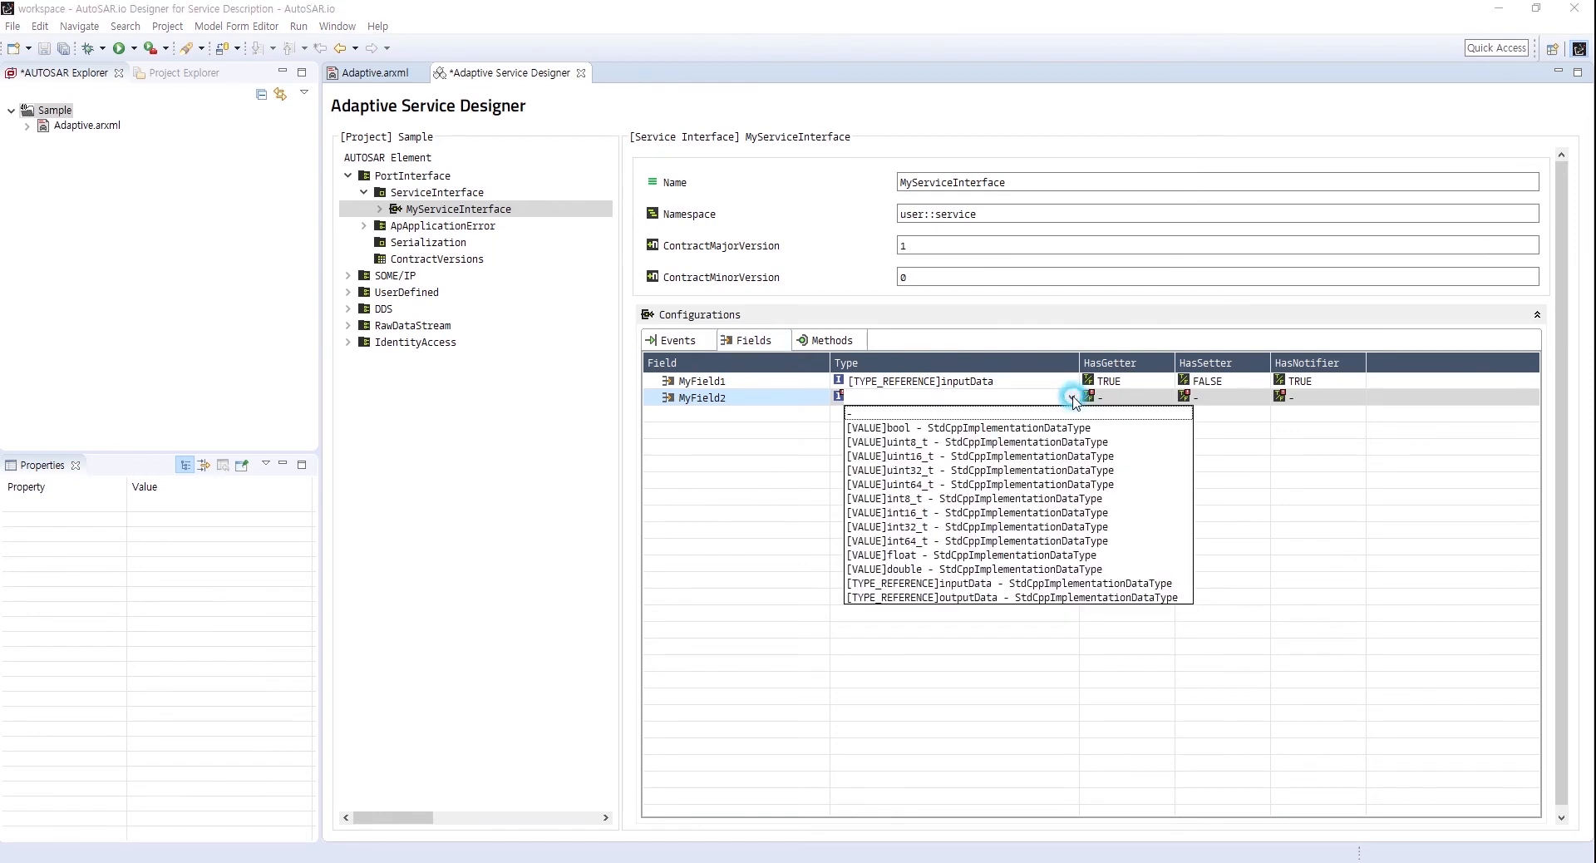
left_click(983, 583)
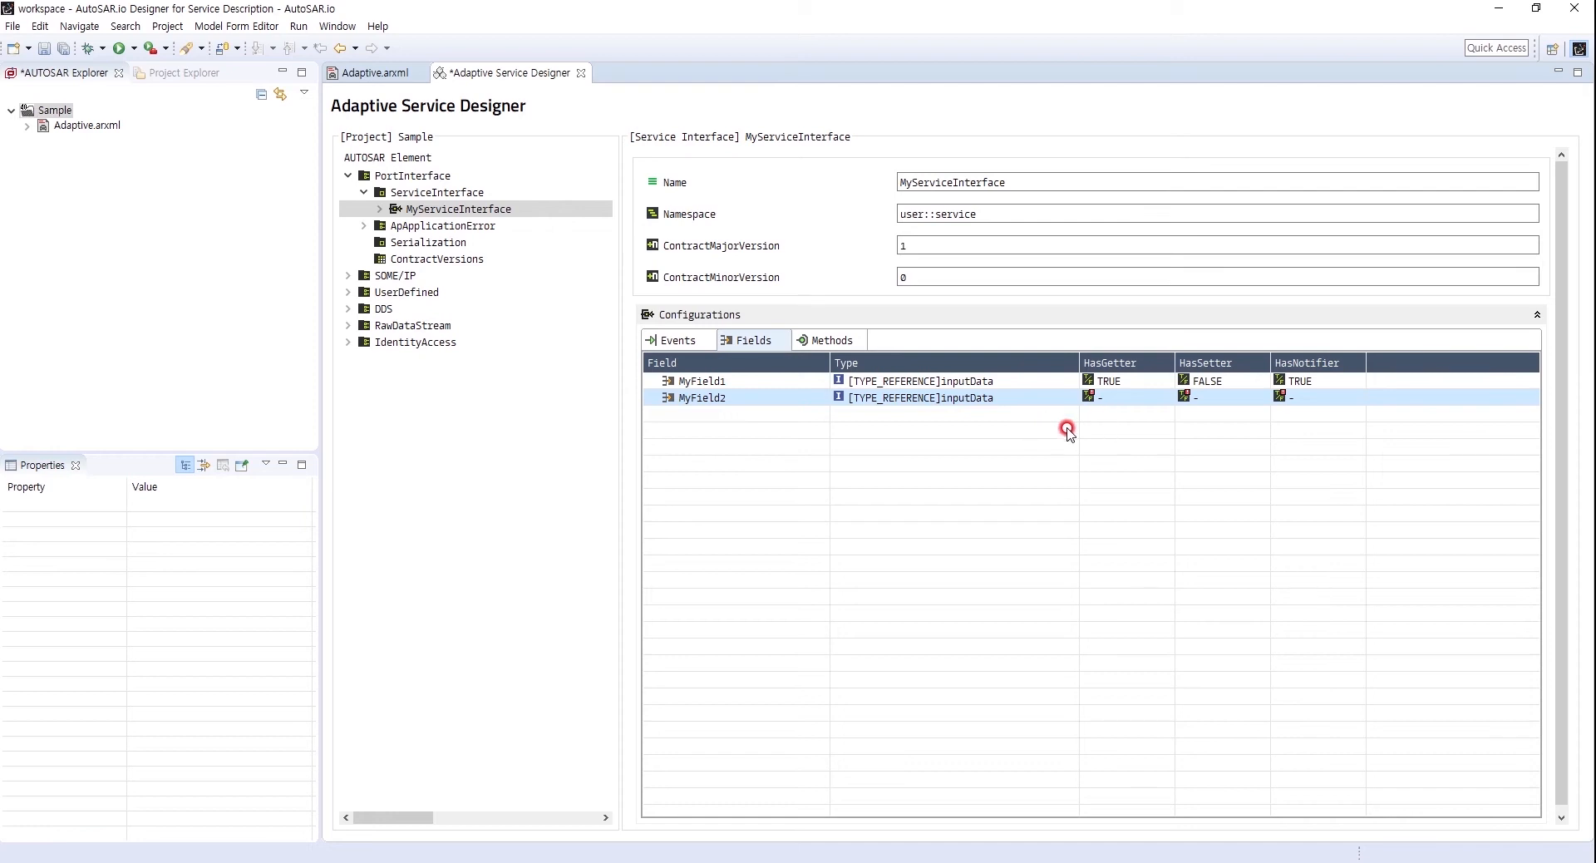
- For MyField2, set HasGetter to FALSE, HasSetter to TRUE and HasNotifier to FALSE
left_click(1132, 404)
left_click(1147, 401)
left_click(1138, 441)
left_click(1225, 399)
left_click(1262, 401)
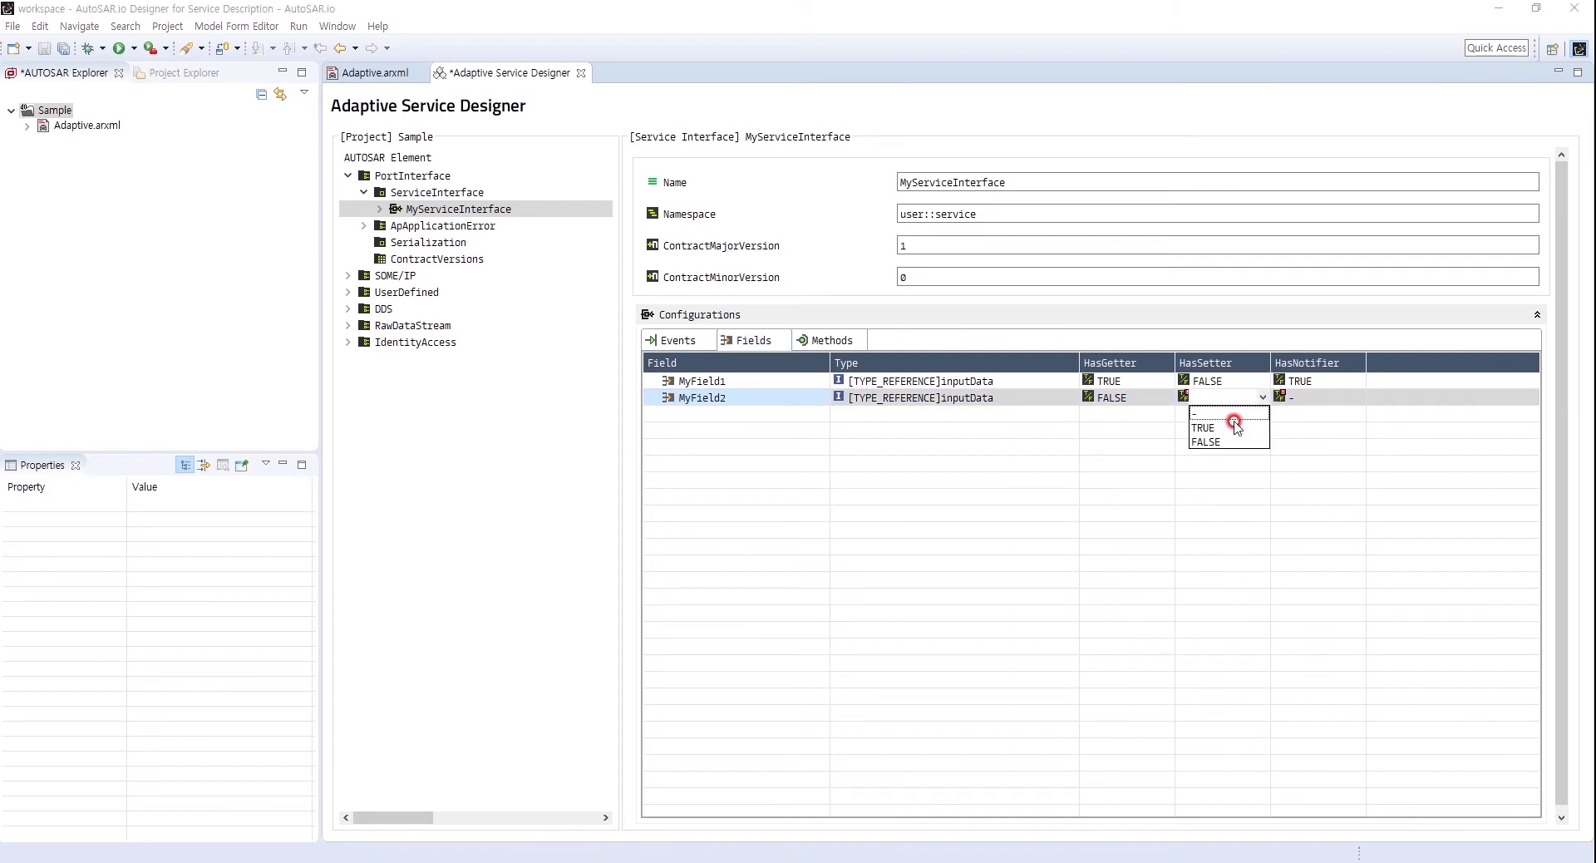
left_click(1211, 425)
left_click(1327, 401)
left_click(1358, 398)
left_click(1312, 442)
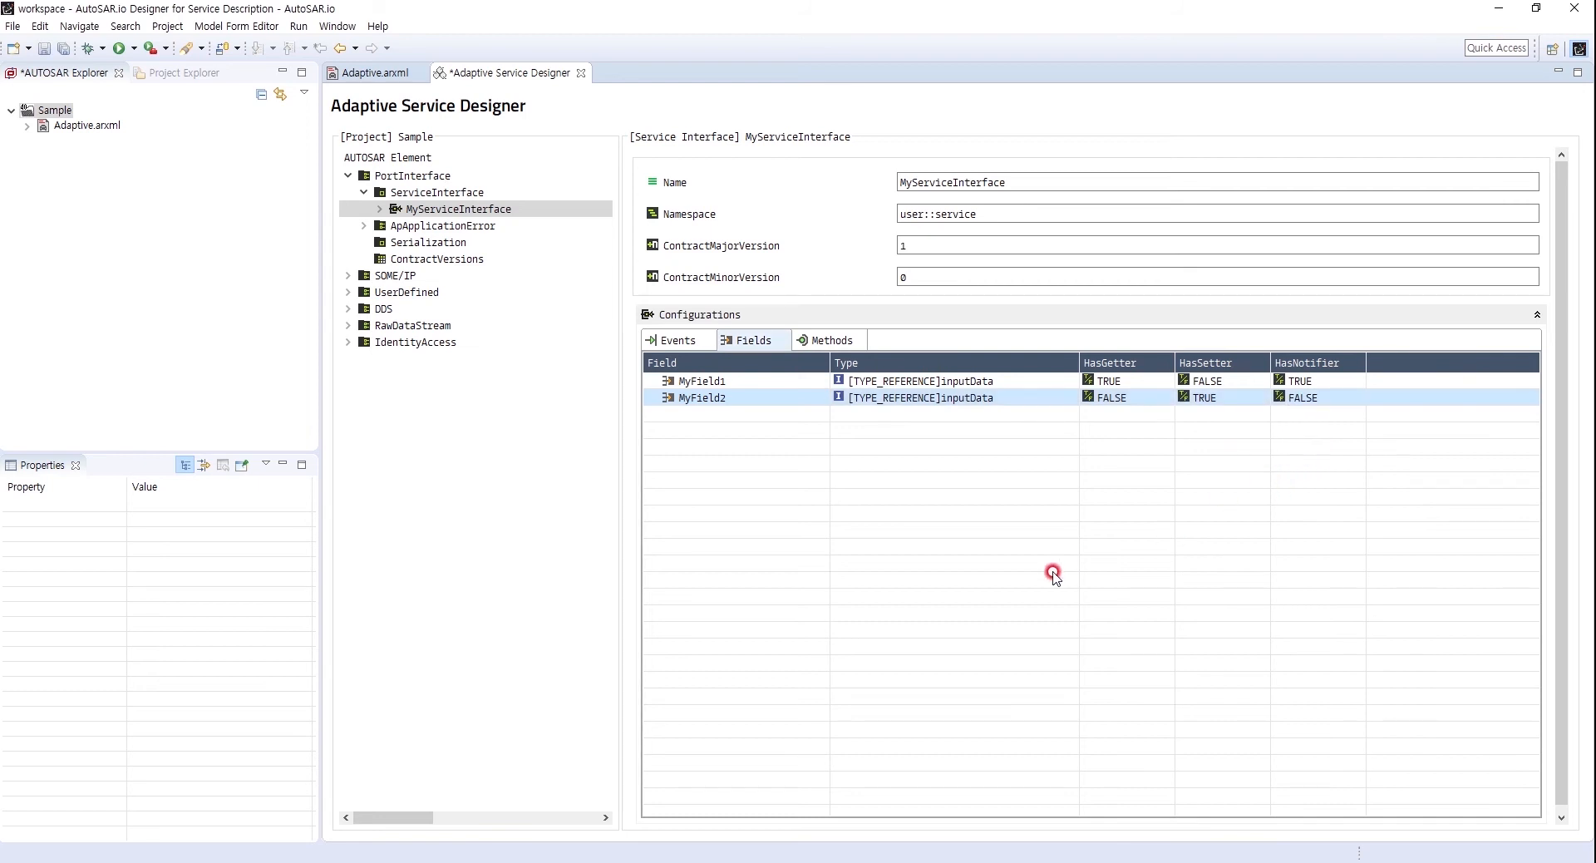
- Add a method named RRMethod to MyServiceInterface
left_click(841, 342)
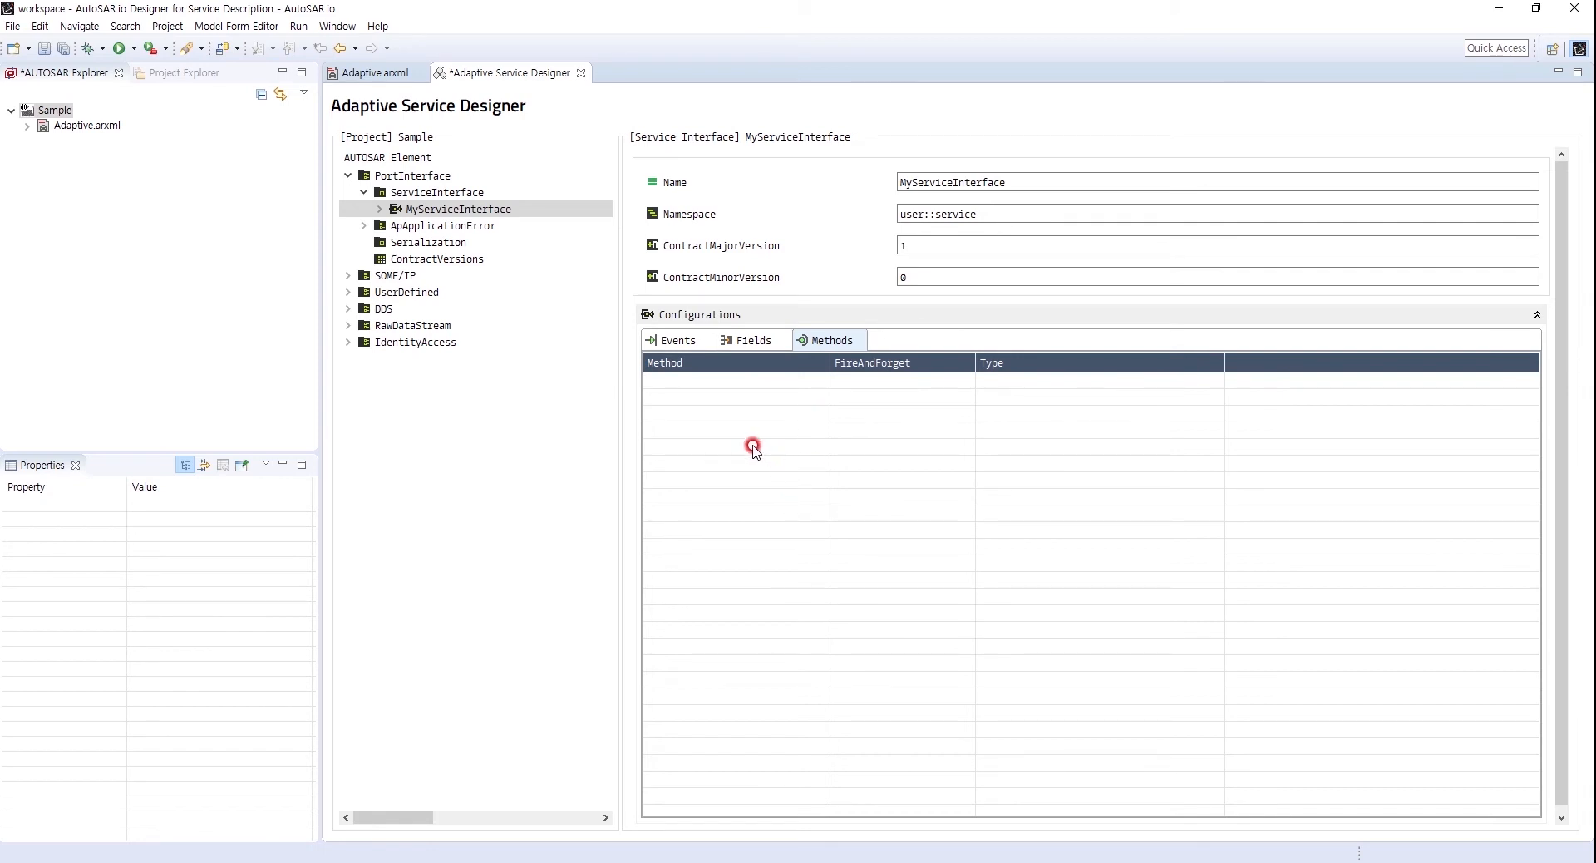
right_click(721, 411)
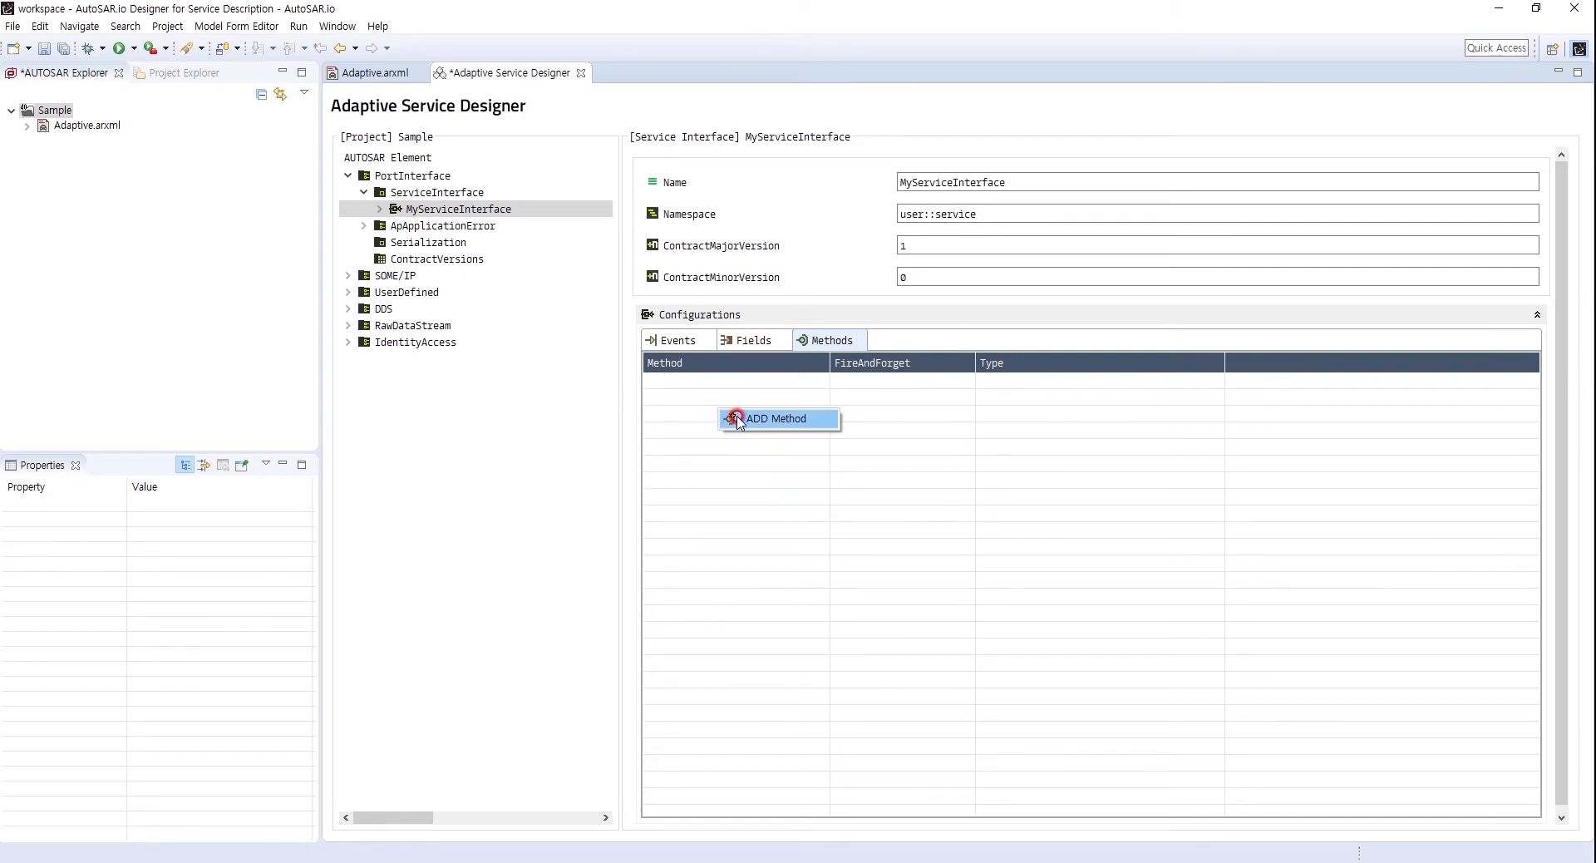
left_click(745, 418)
left_click(729, 381)
left_click(690, 380)
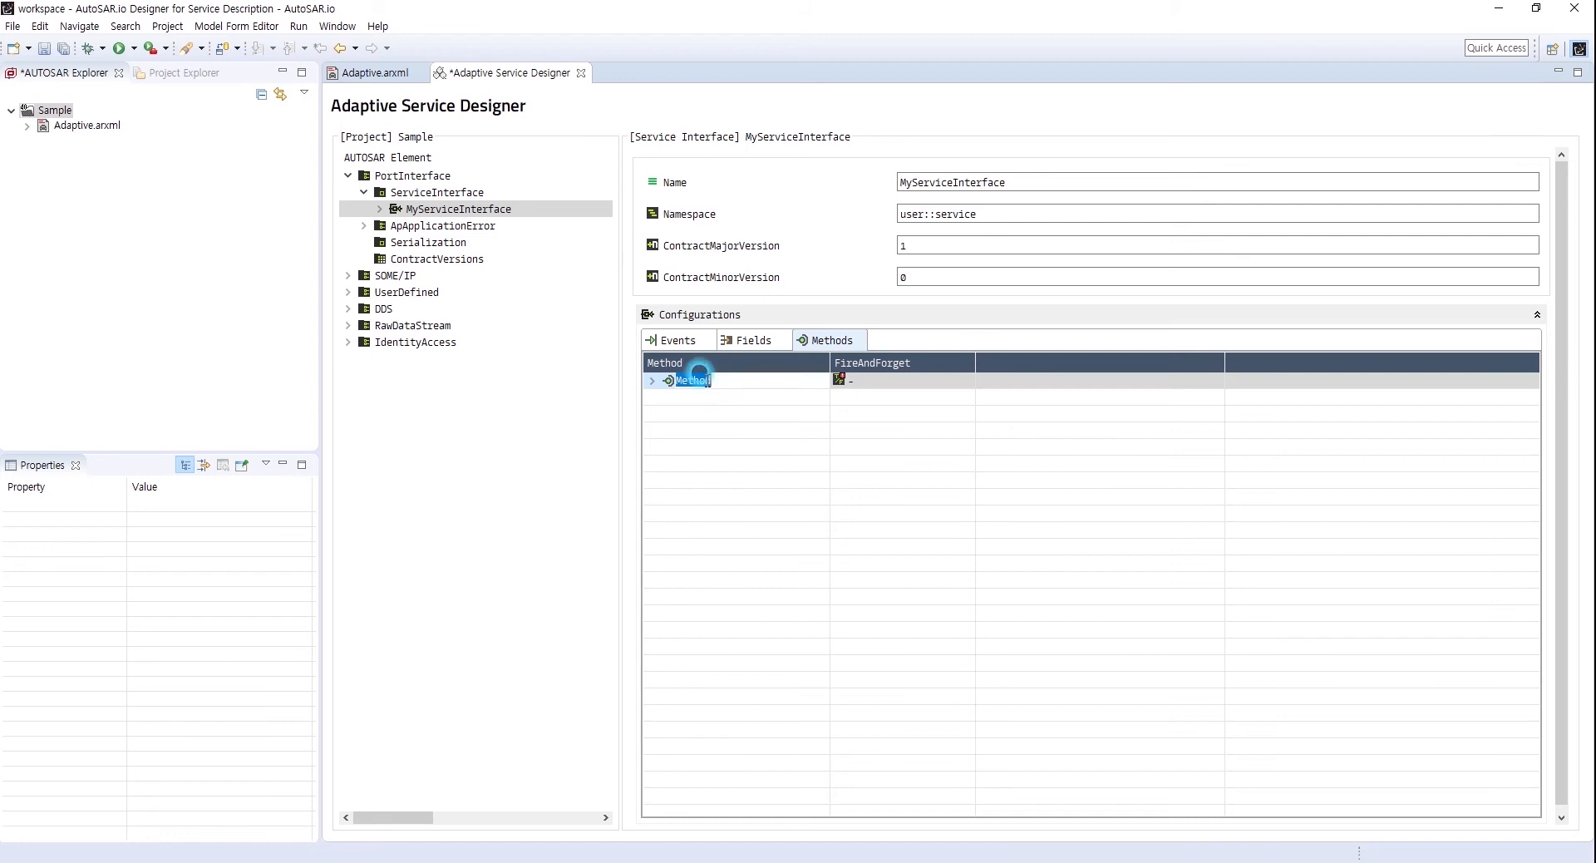
left_click(702, 433)
type("RR")
left_click(657, 428)
- Set FireAndForget of RRMethod to FALSE so that it is a request-with-response method
left_click(879, 381)
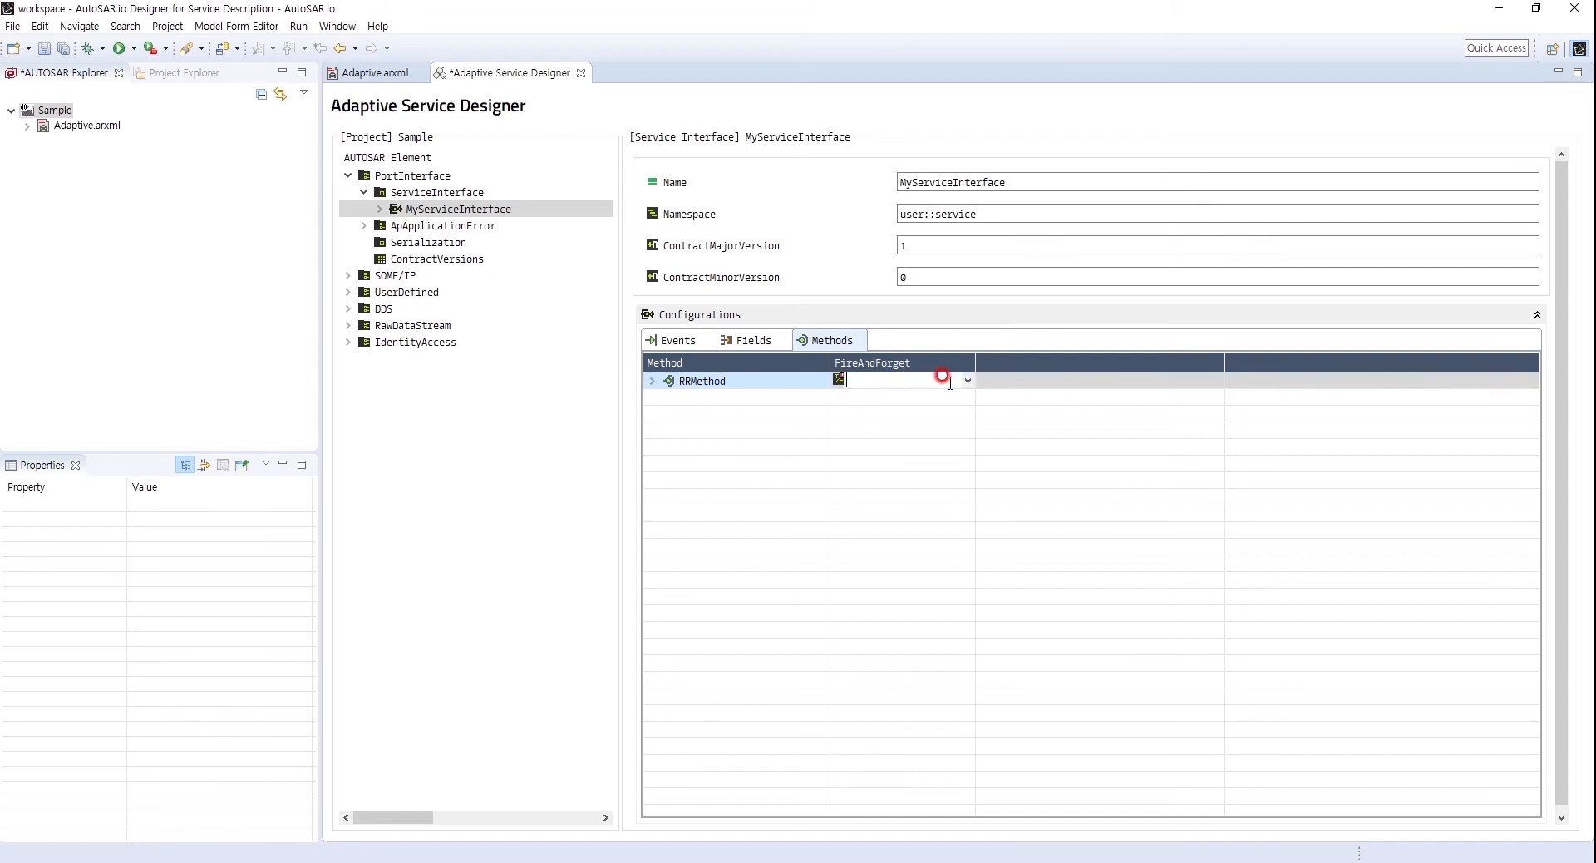
left_click(967, 381)
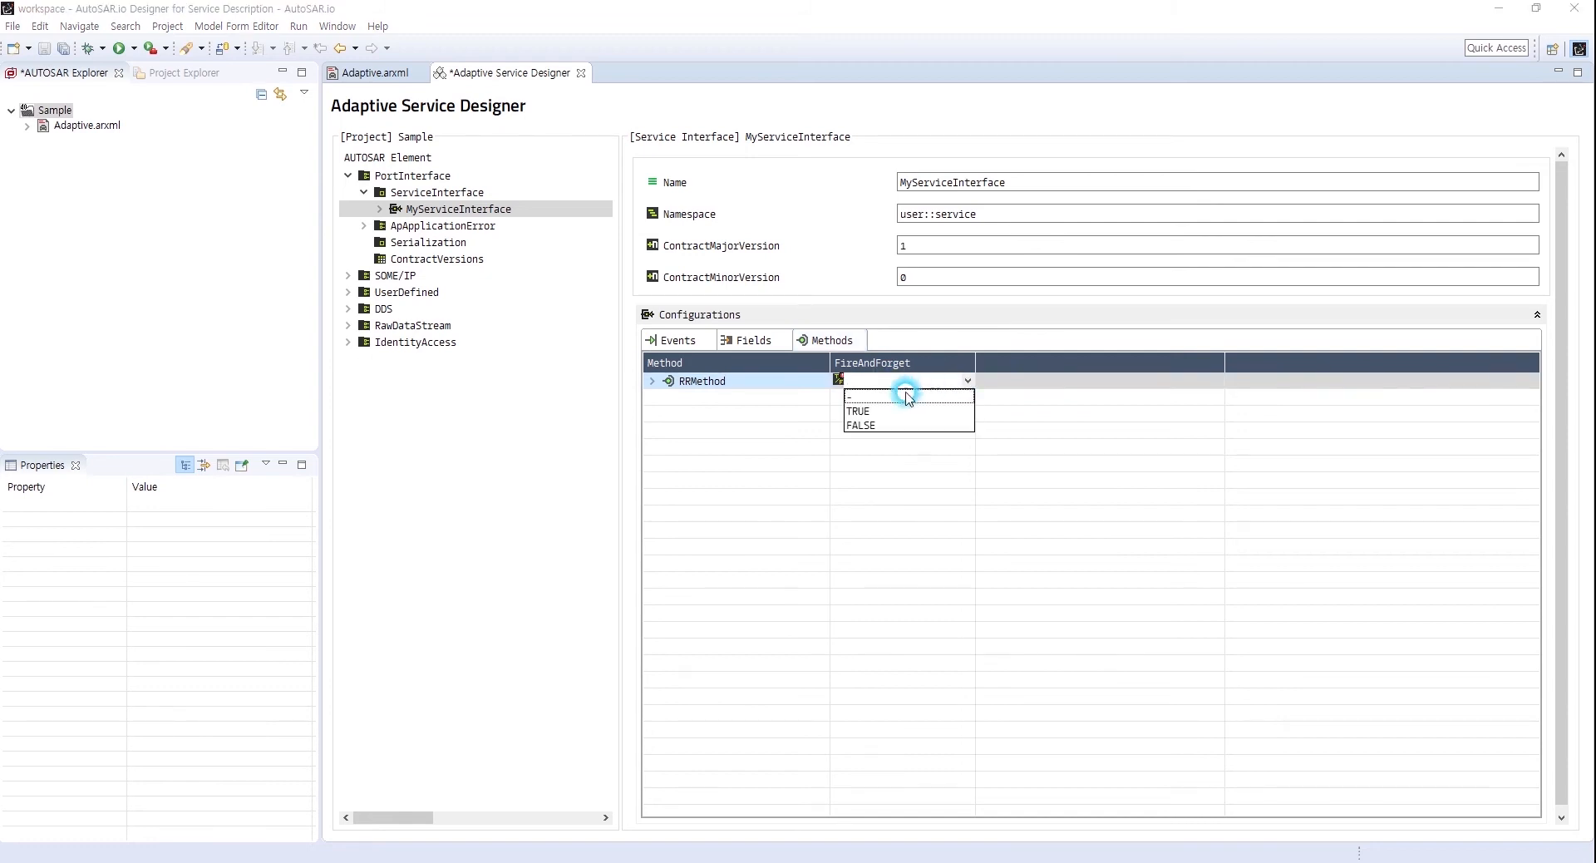
left_click(861, 425)
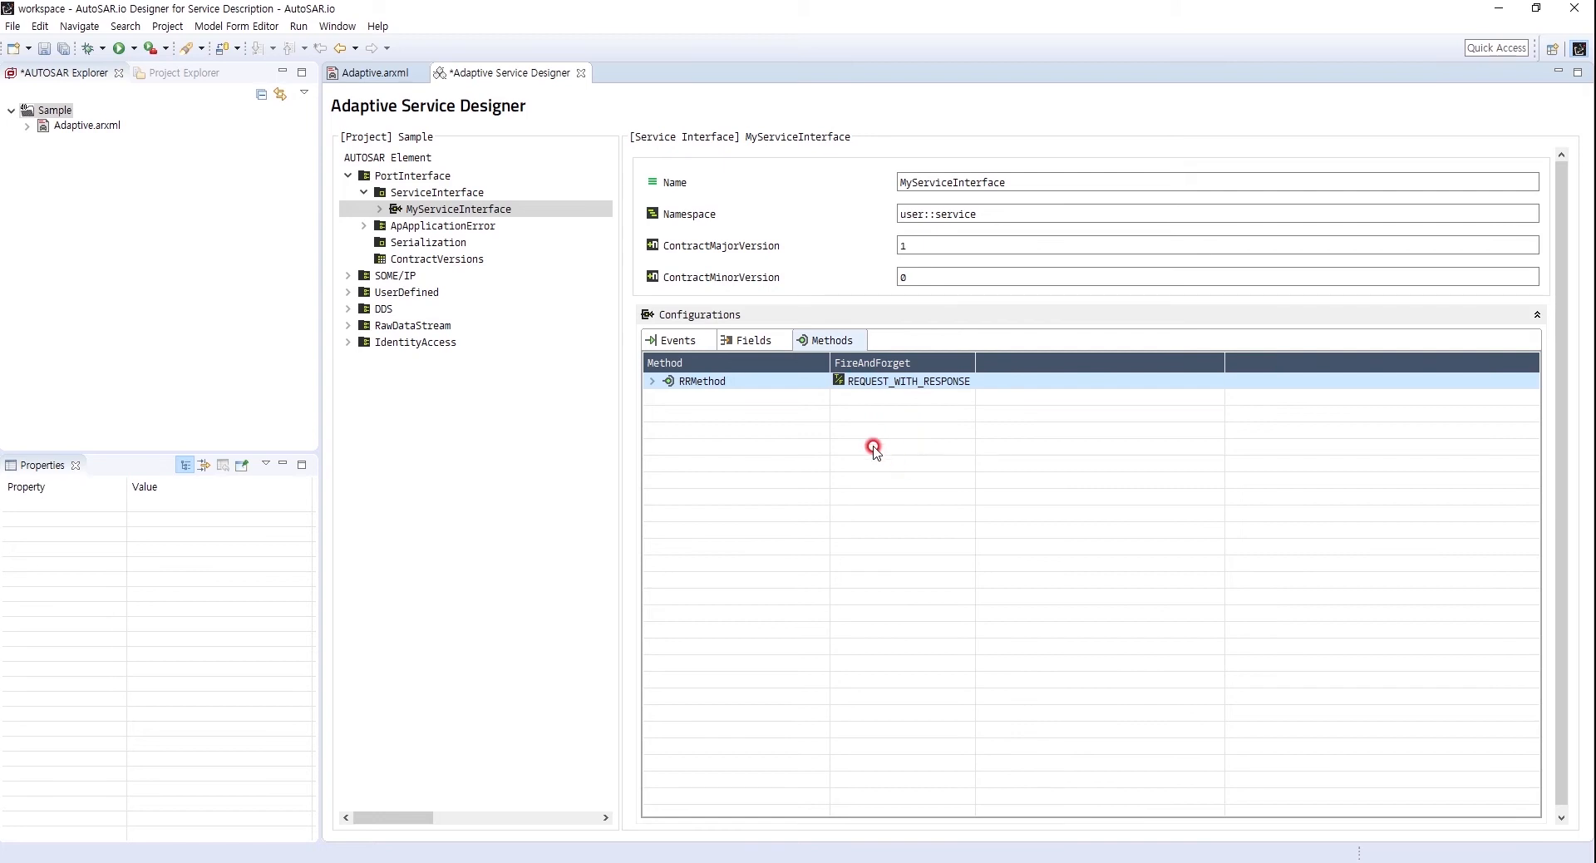
- Add an argument named input to RRMethod
left_click(653, 380)
right_click(665, 385)
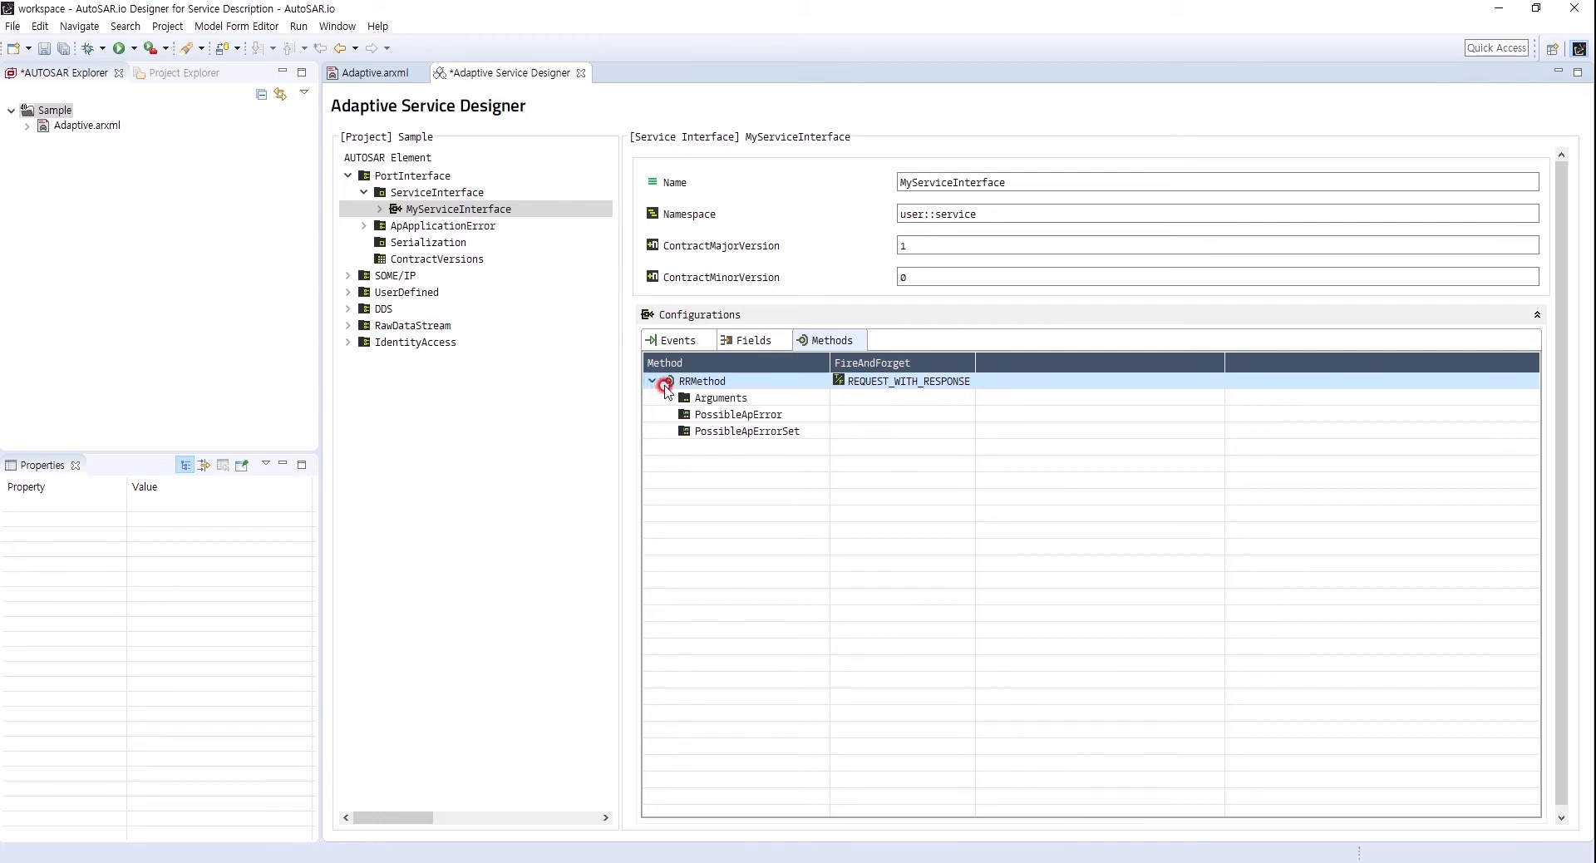
right_click(710, 399)
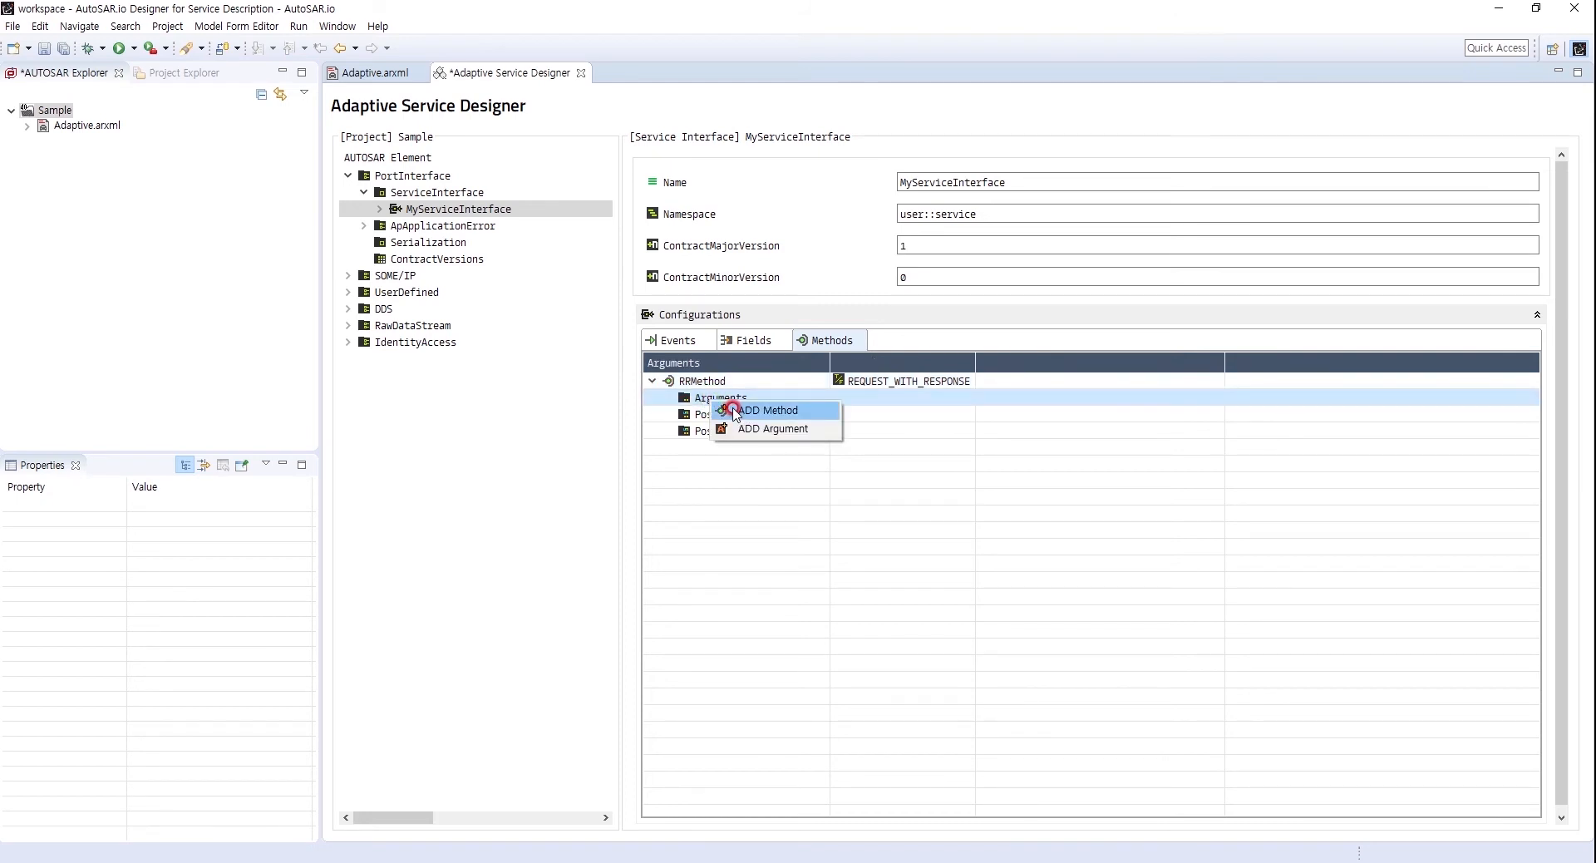
left_click(745, 429)
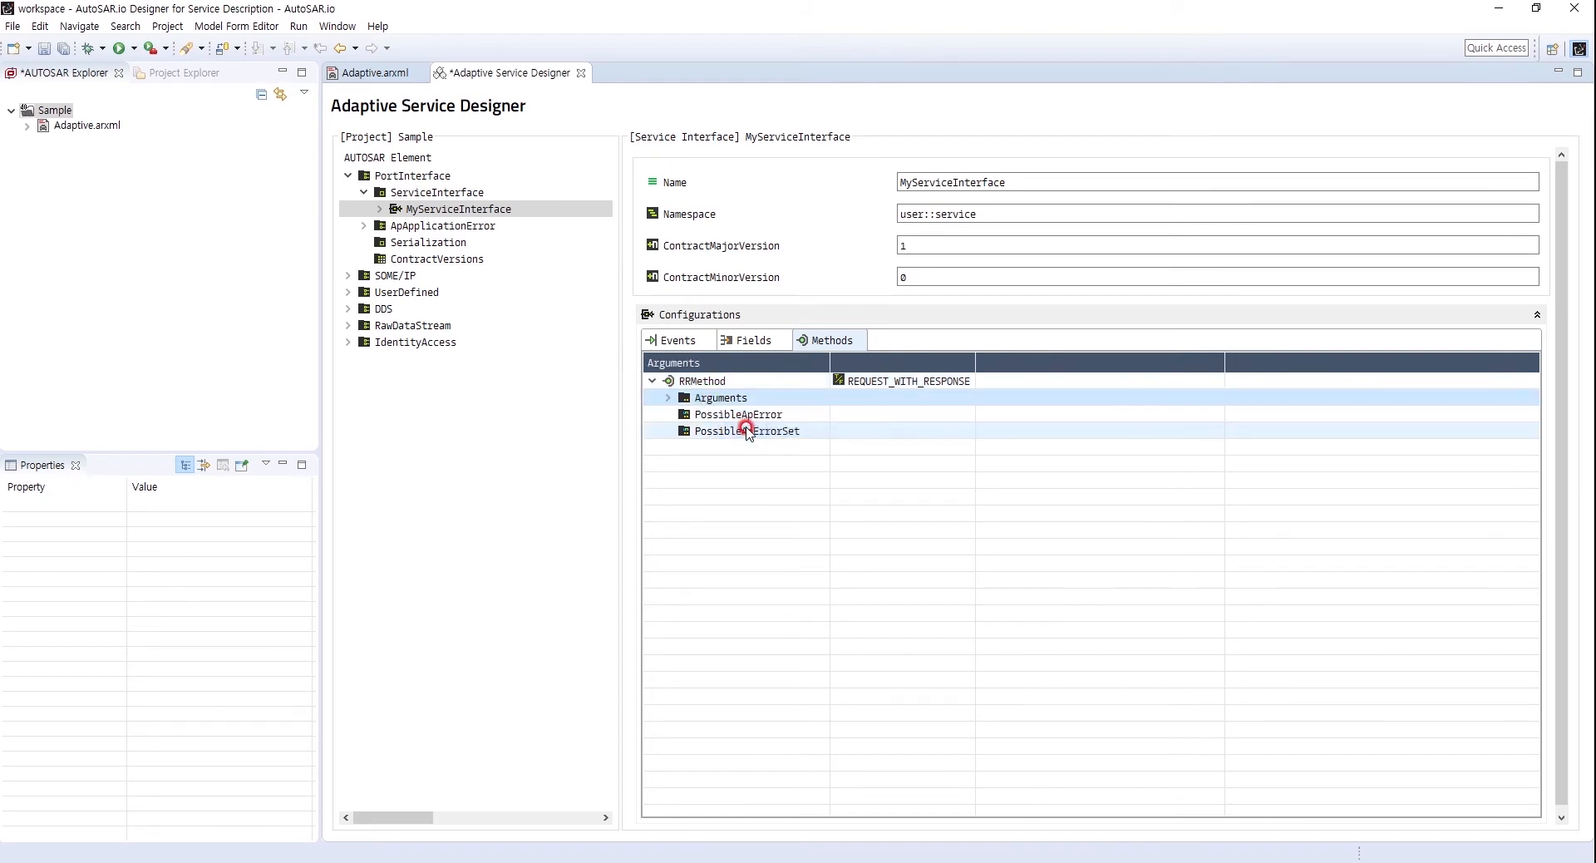
left_click(711, 416)
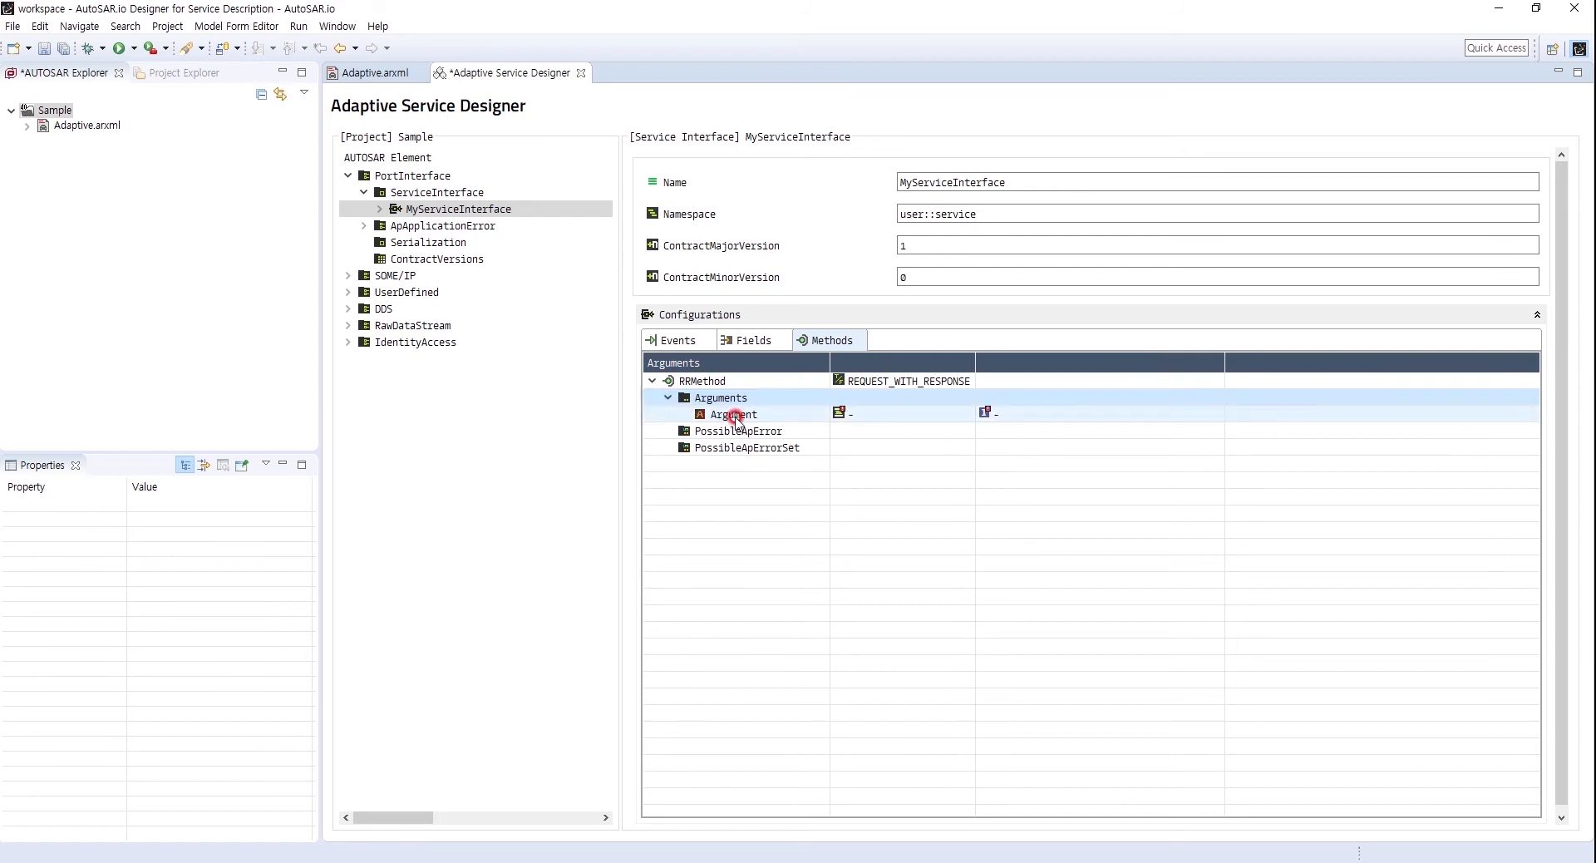
left_click(779, 416)
type("input")
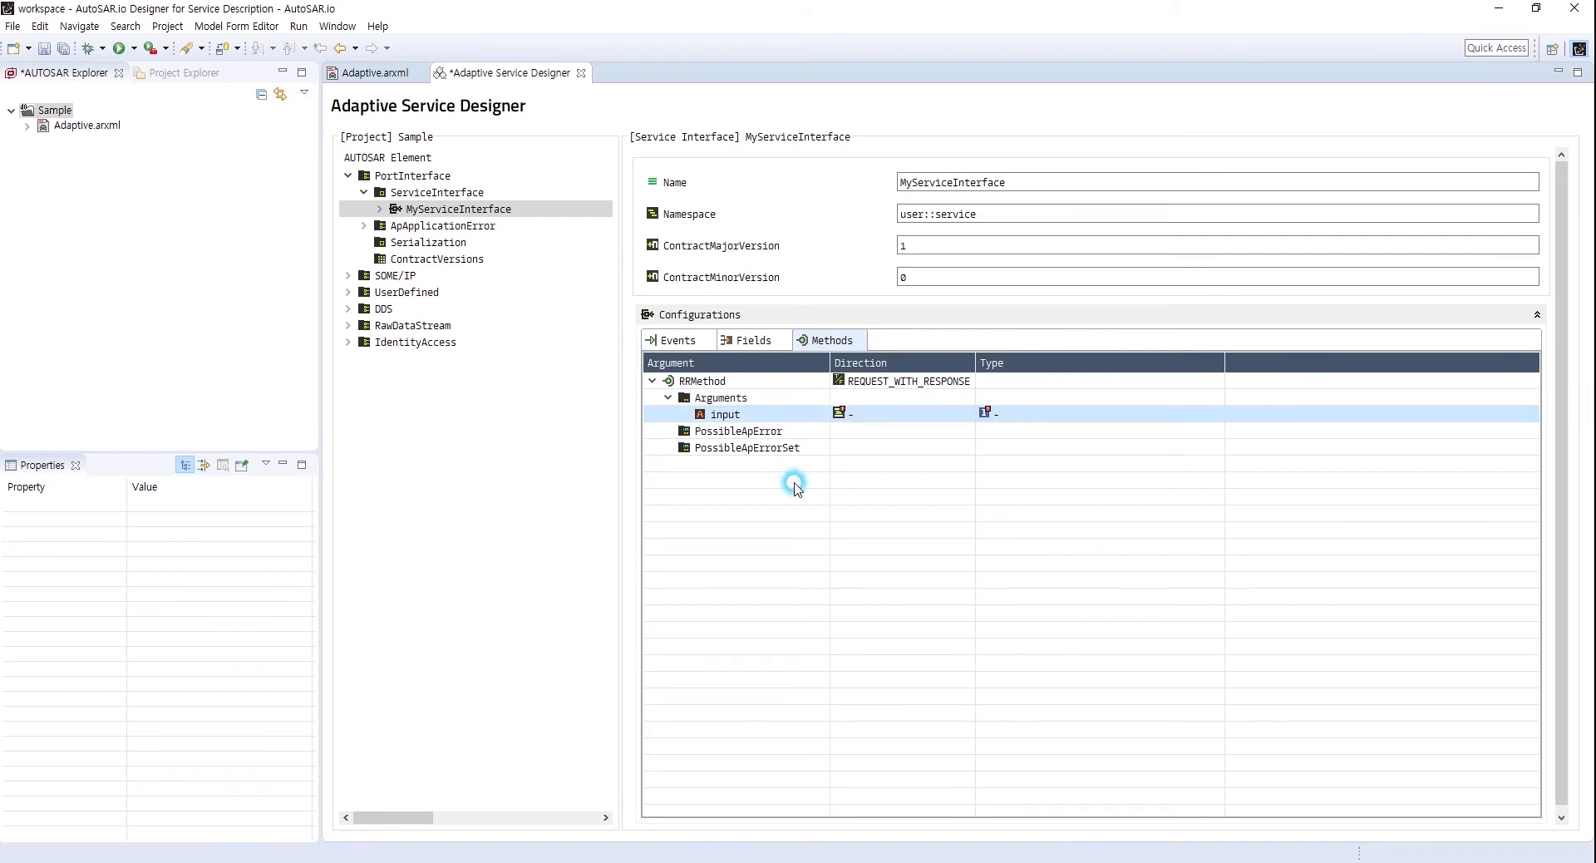
- Set the input argument's direction to IN and its type to the inputData type reference
left_click(868, 413)
left_click(965, 413)
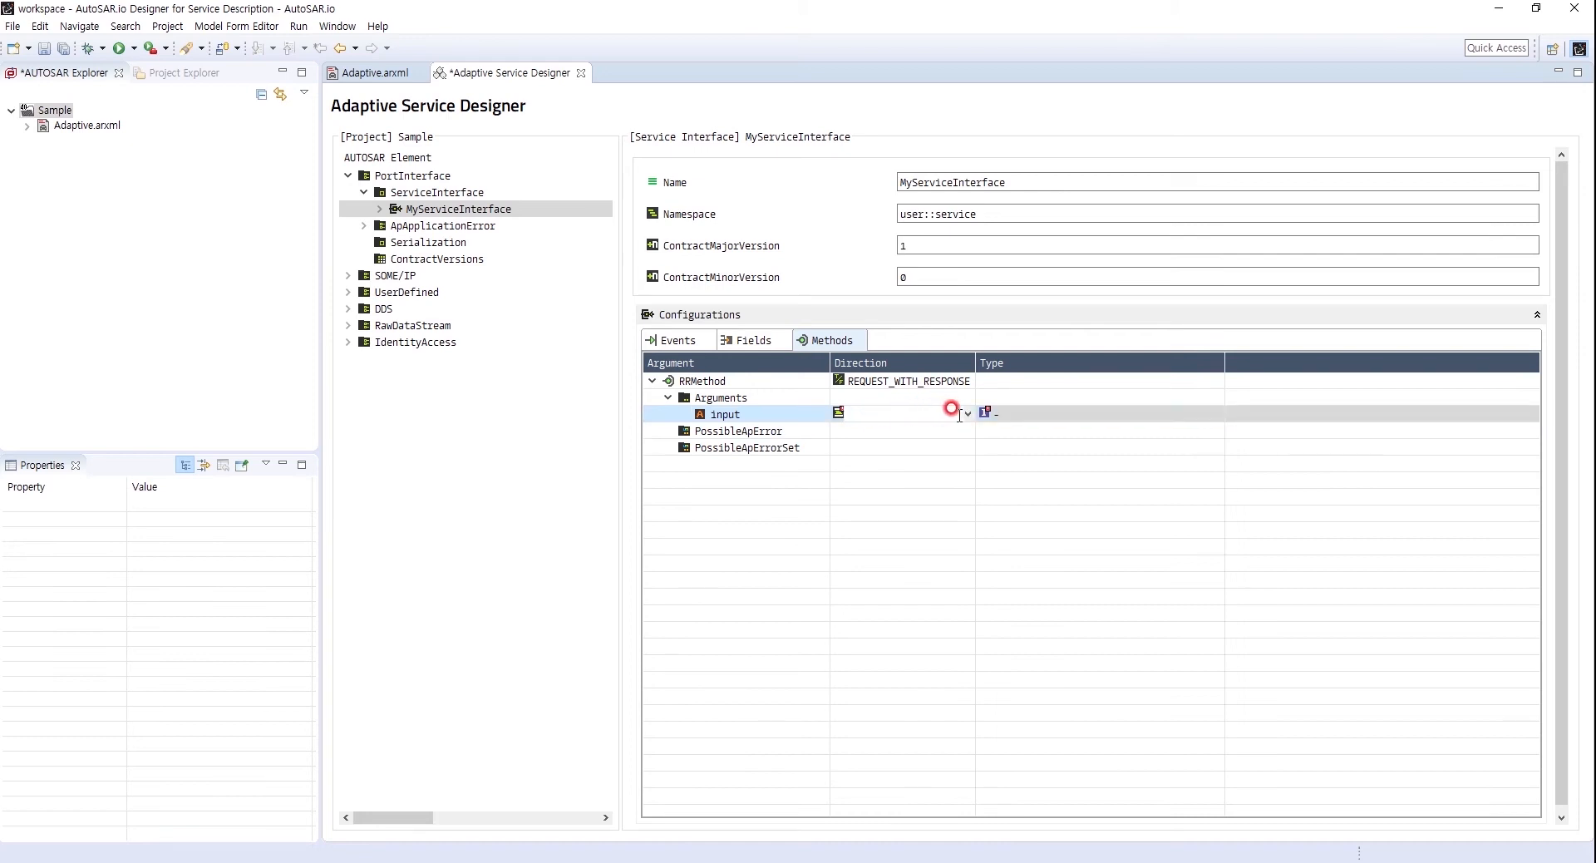
left_click(888, 445)
left_click(1114, 413)
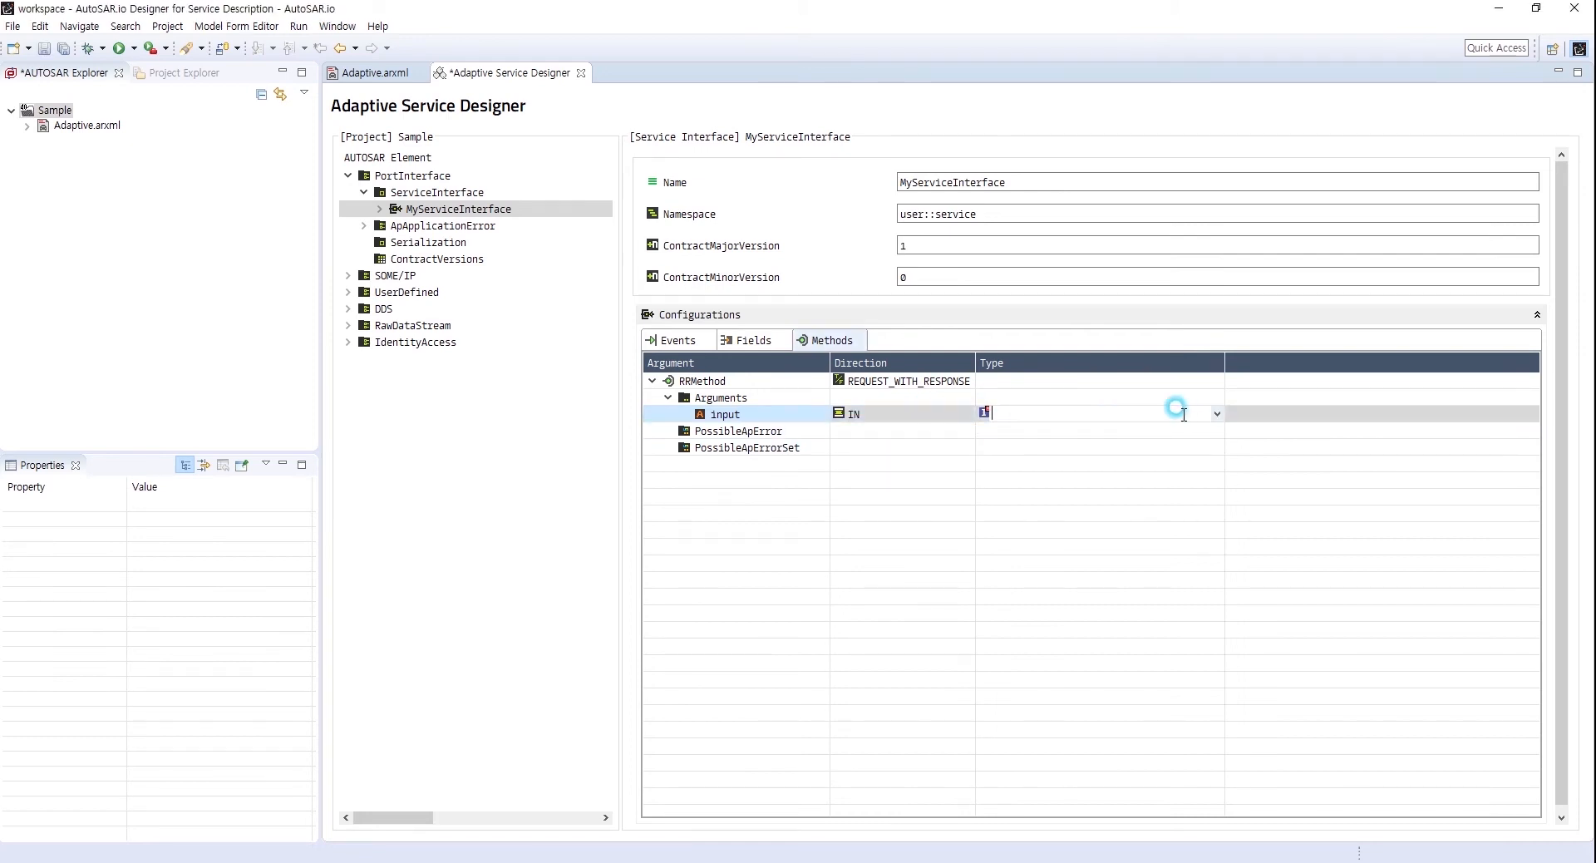
left_click(1216, 413)
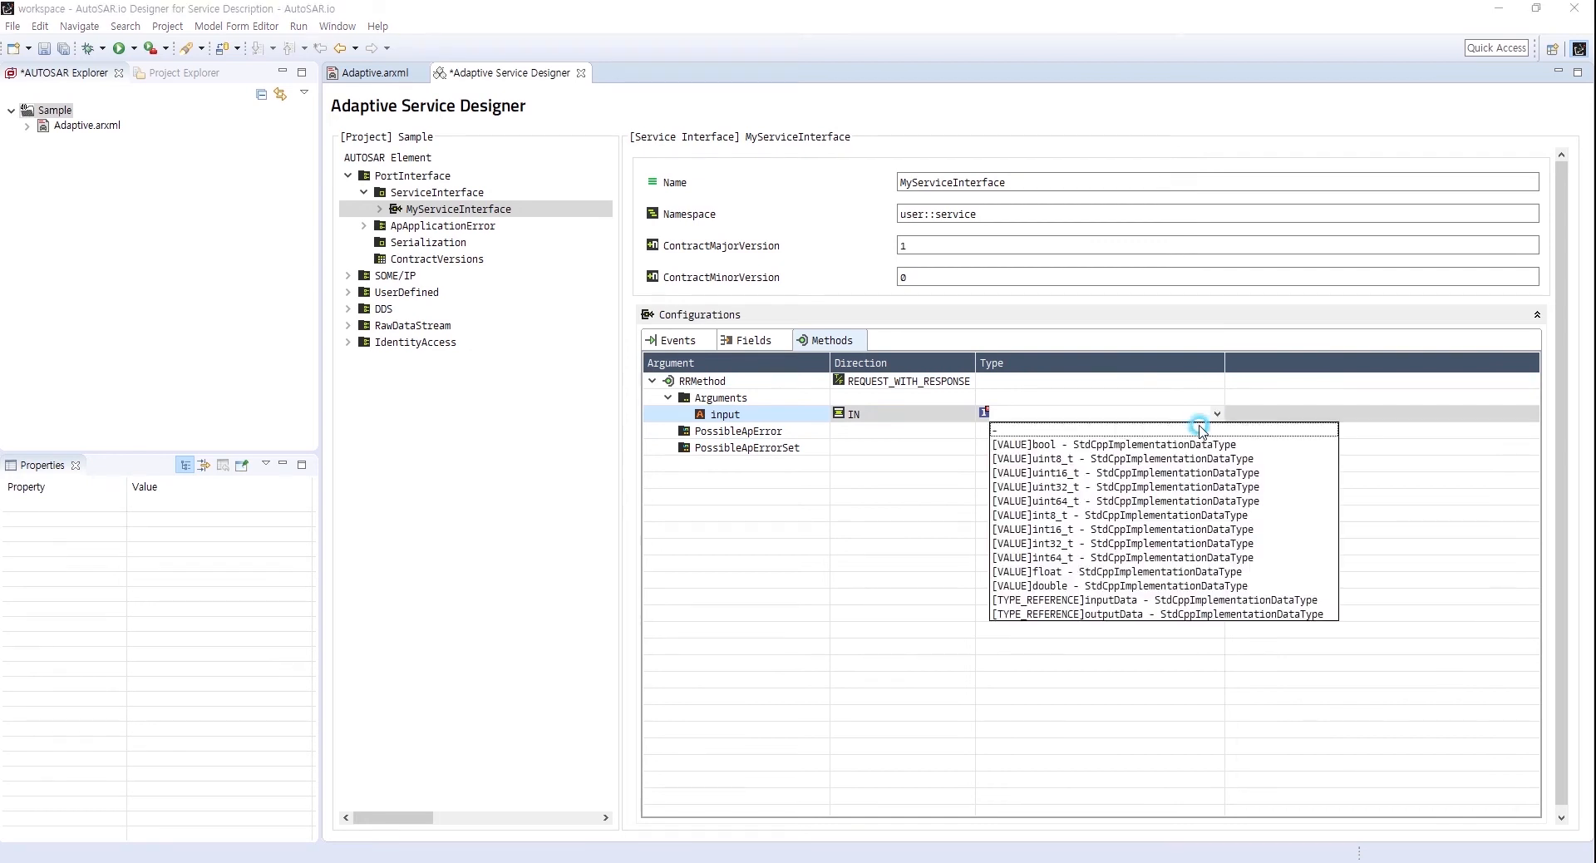
left_click(1119, 600)
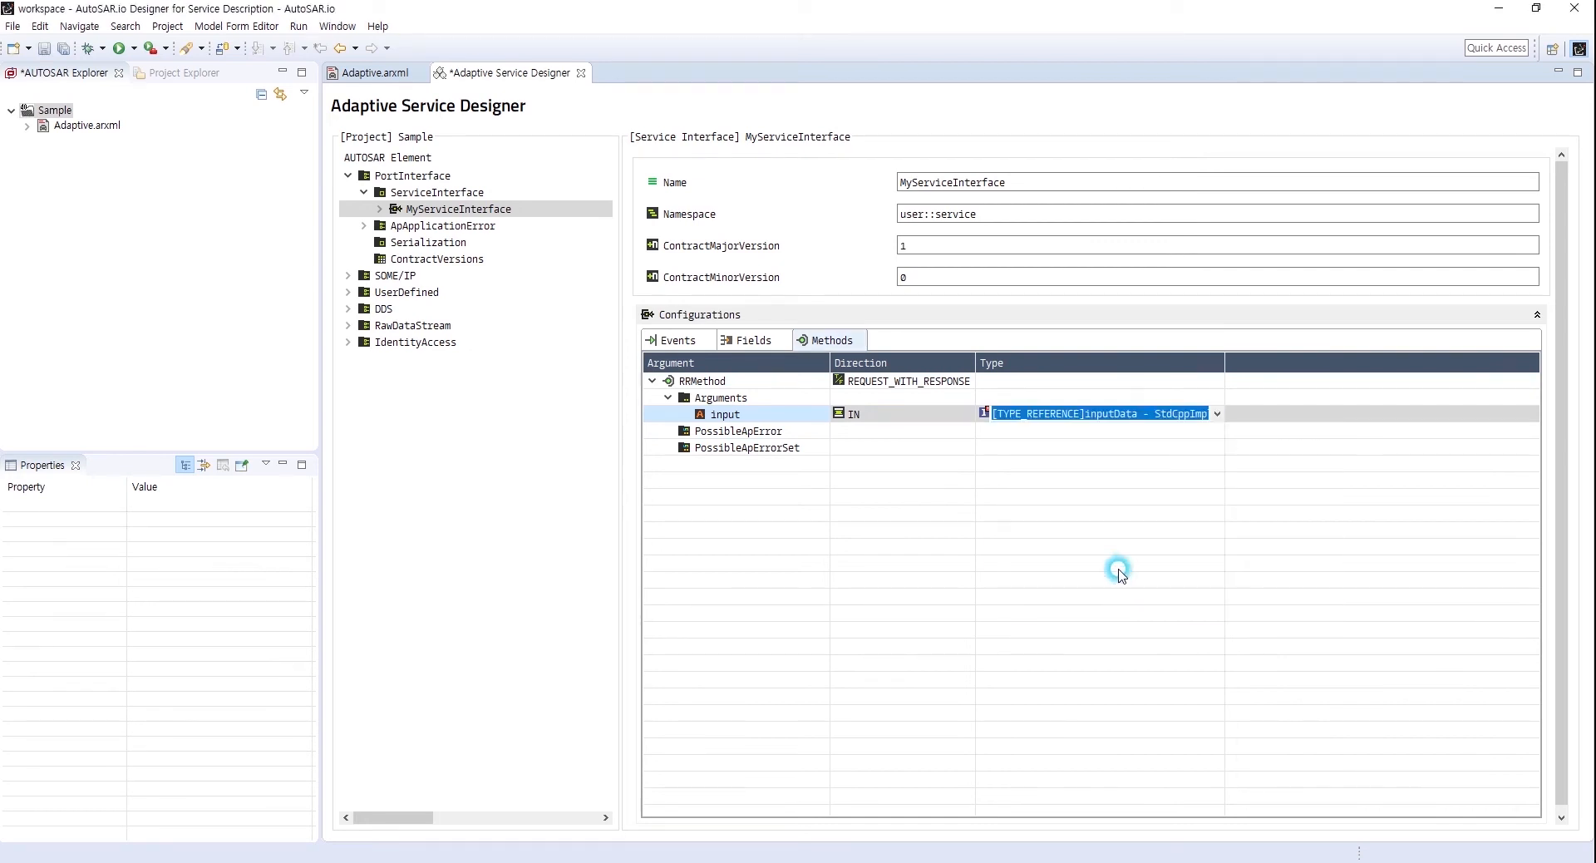
- Add a second argument named output to RRMethod
right_click(728, 400)
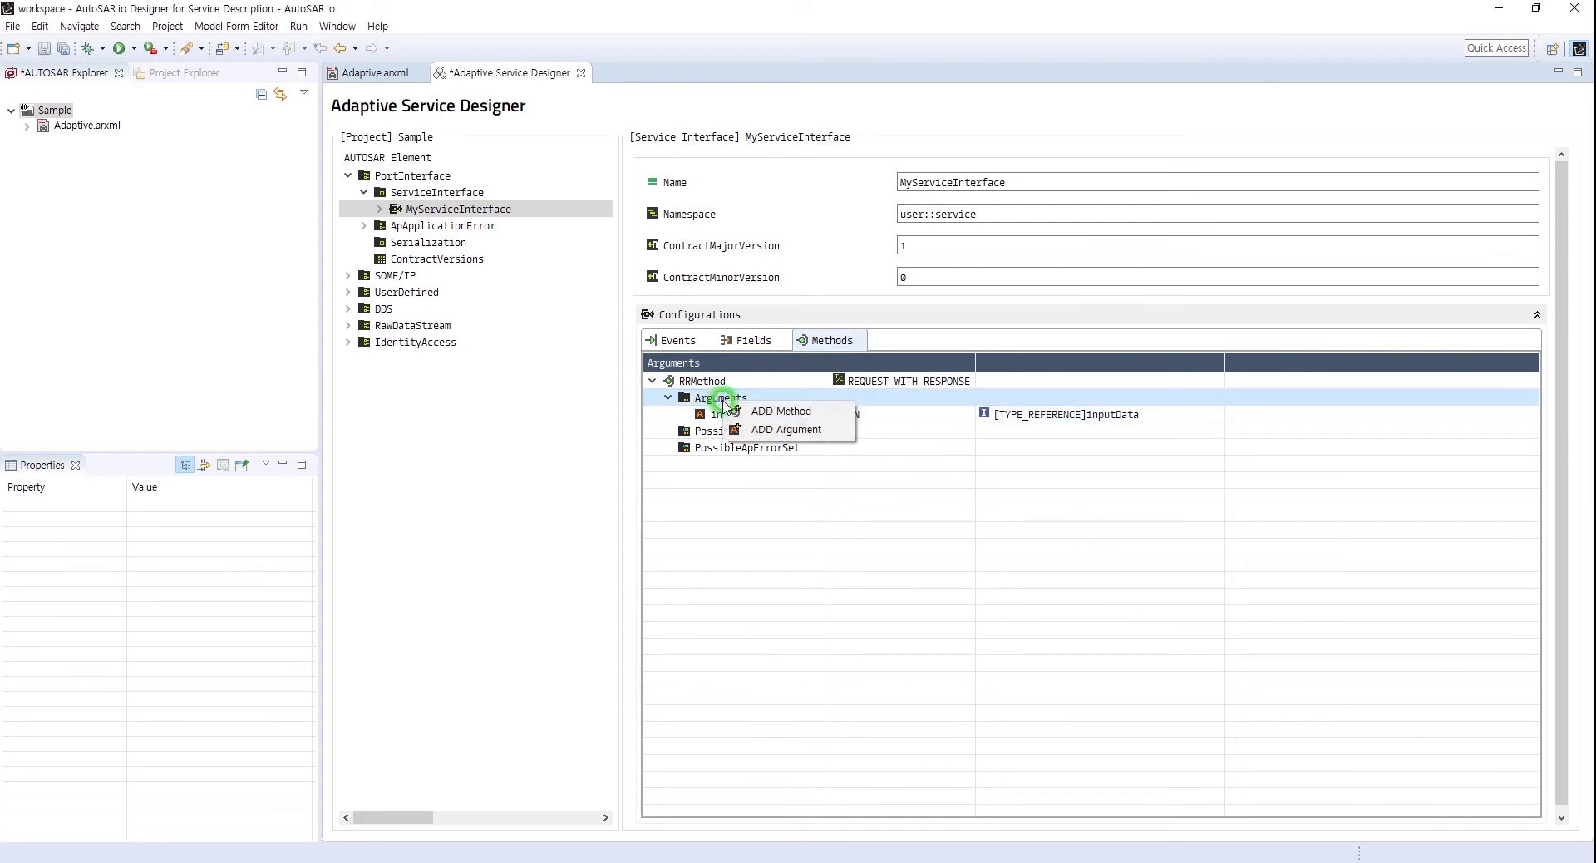
left_click(758, 430)
type("output")
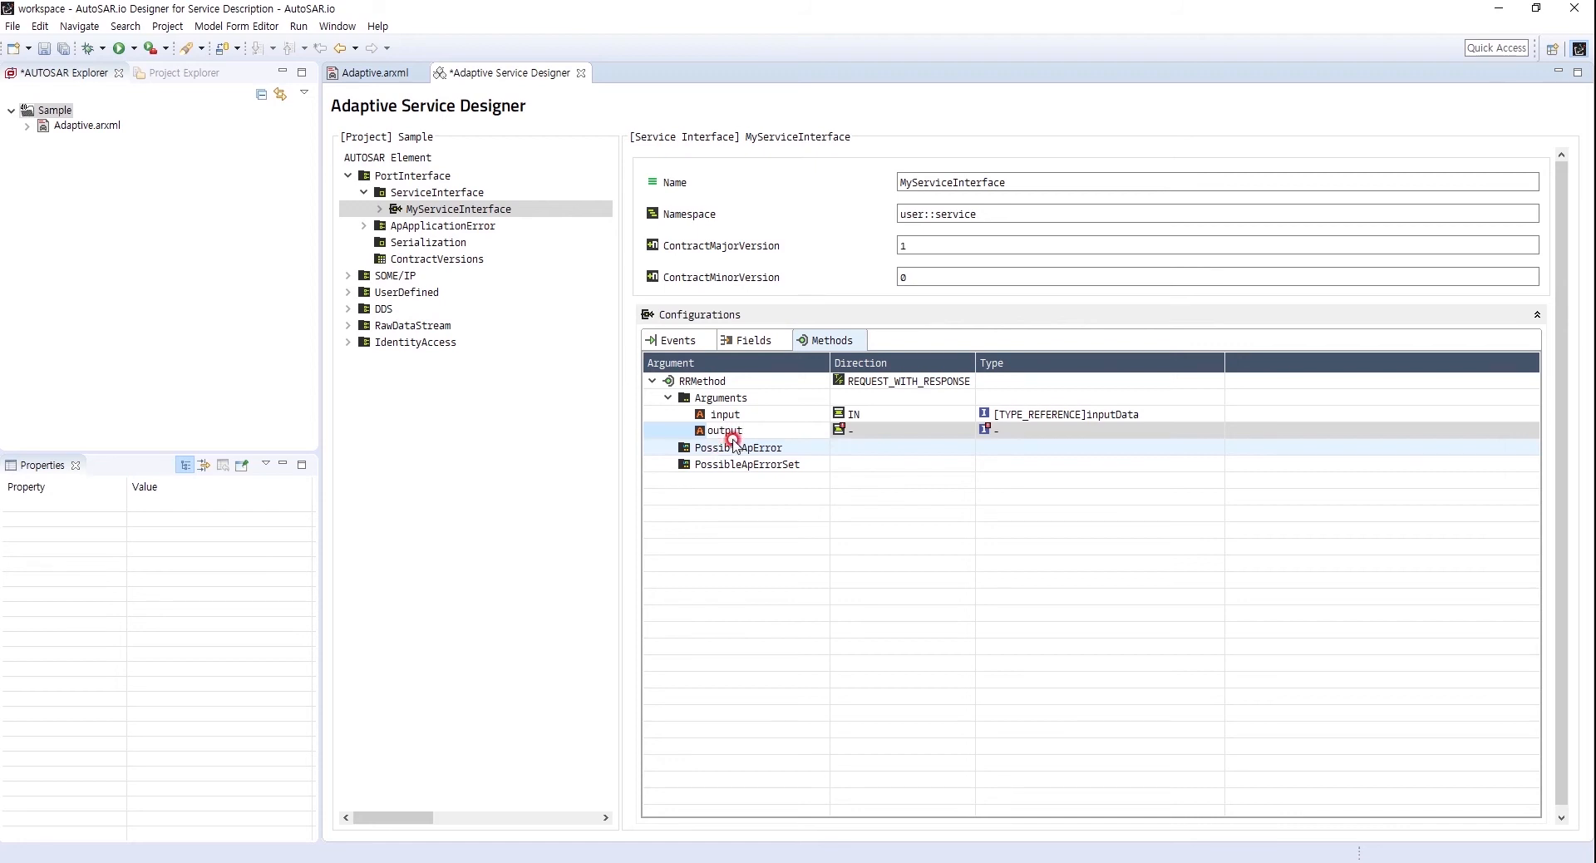
- Set the output argument's direction to OUT and its type to the outputData type reference
left_click(875, 431)
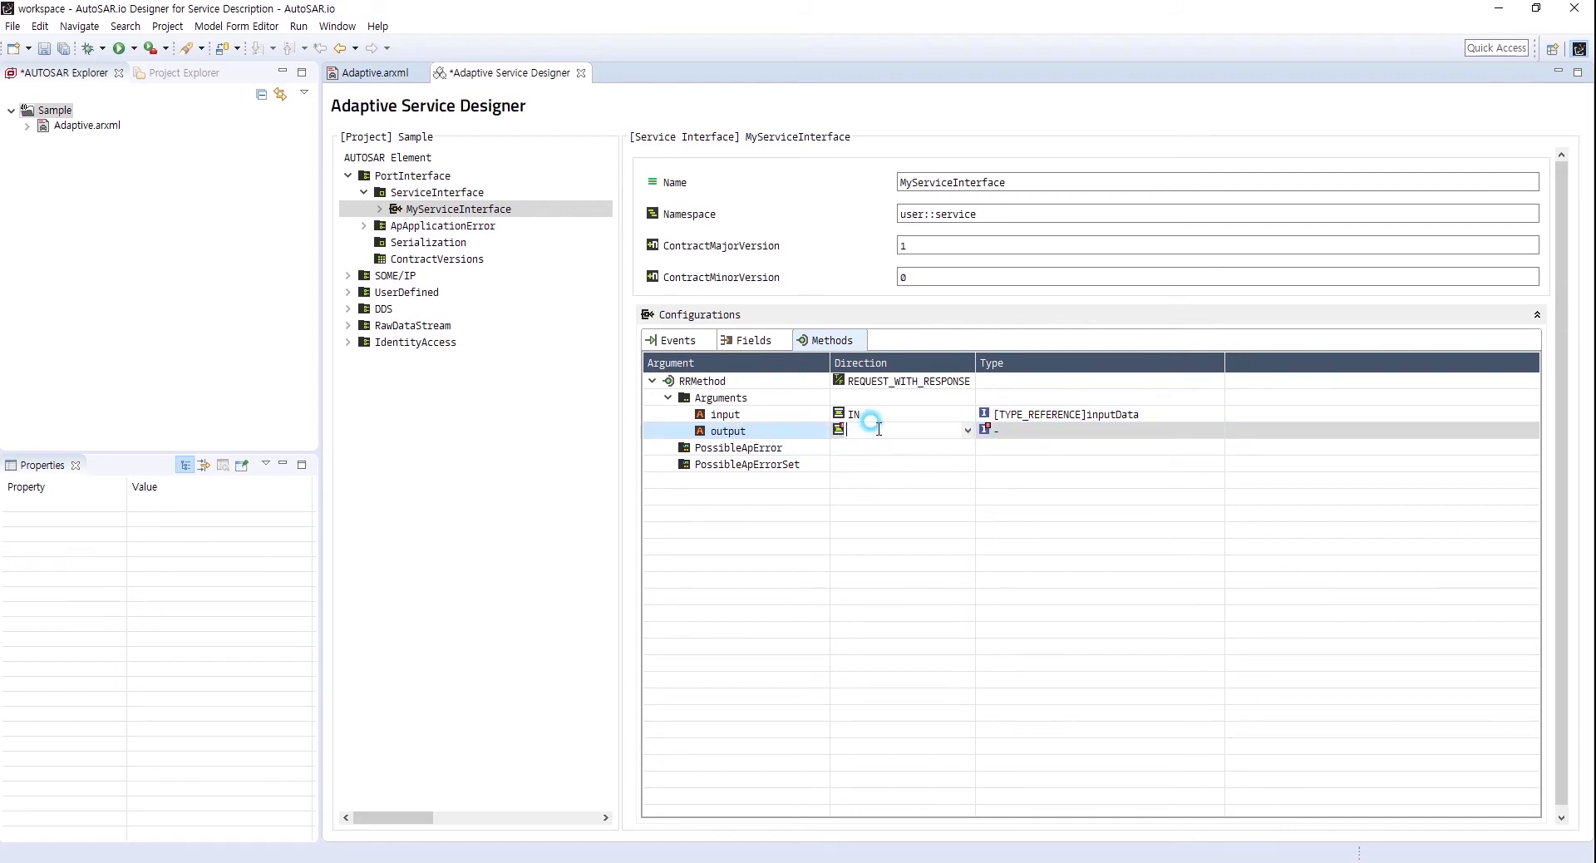
left_click(967, 429)
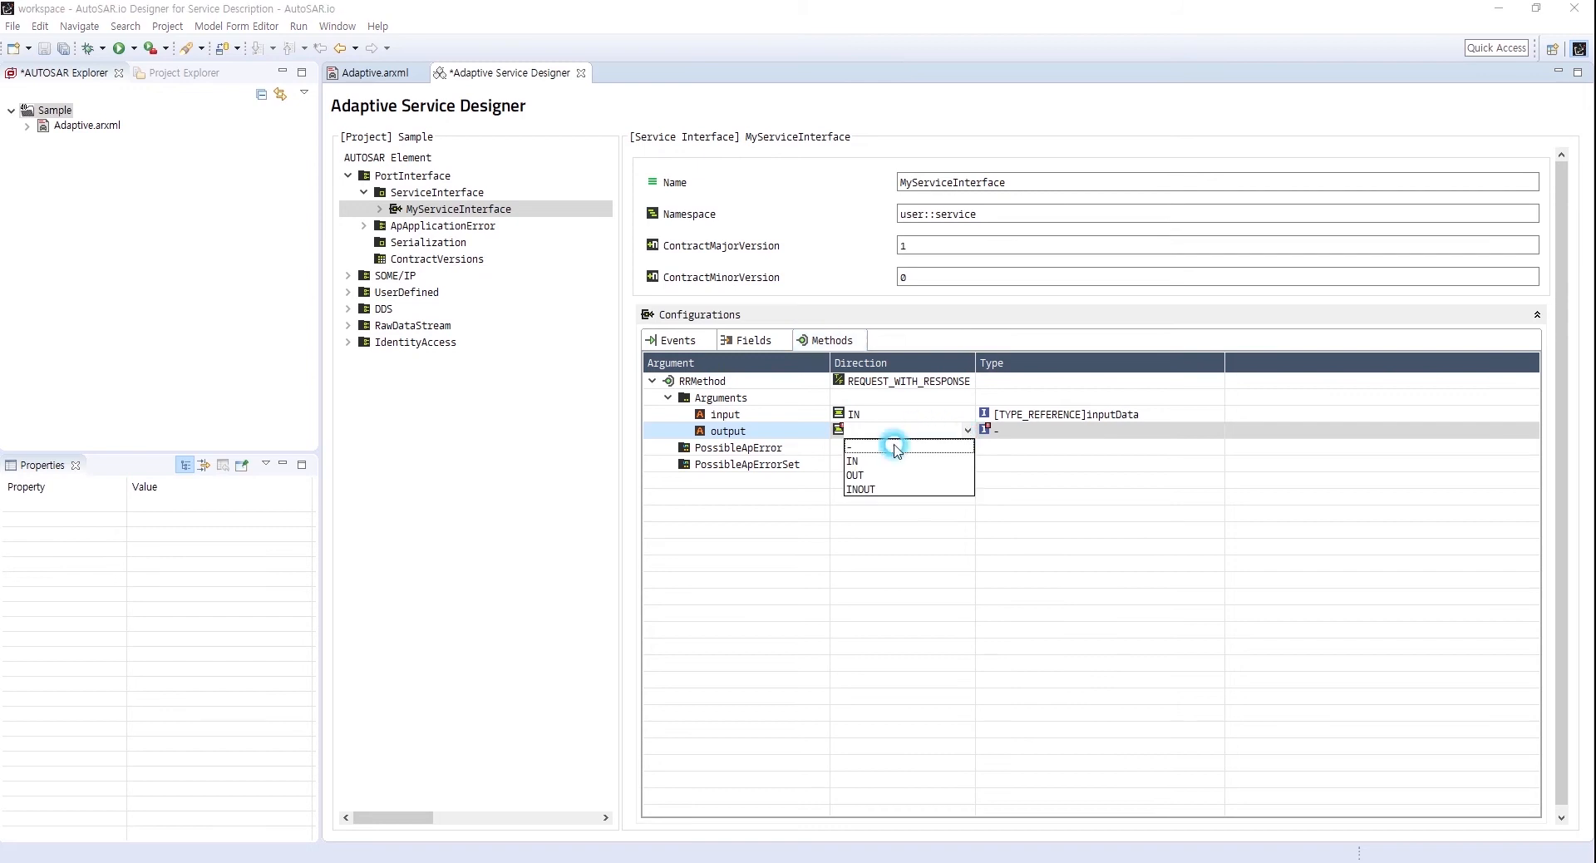
left_click(859, 474)
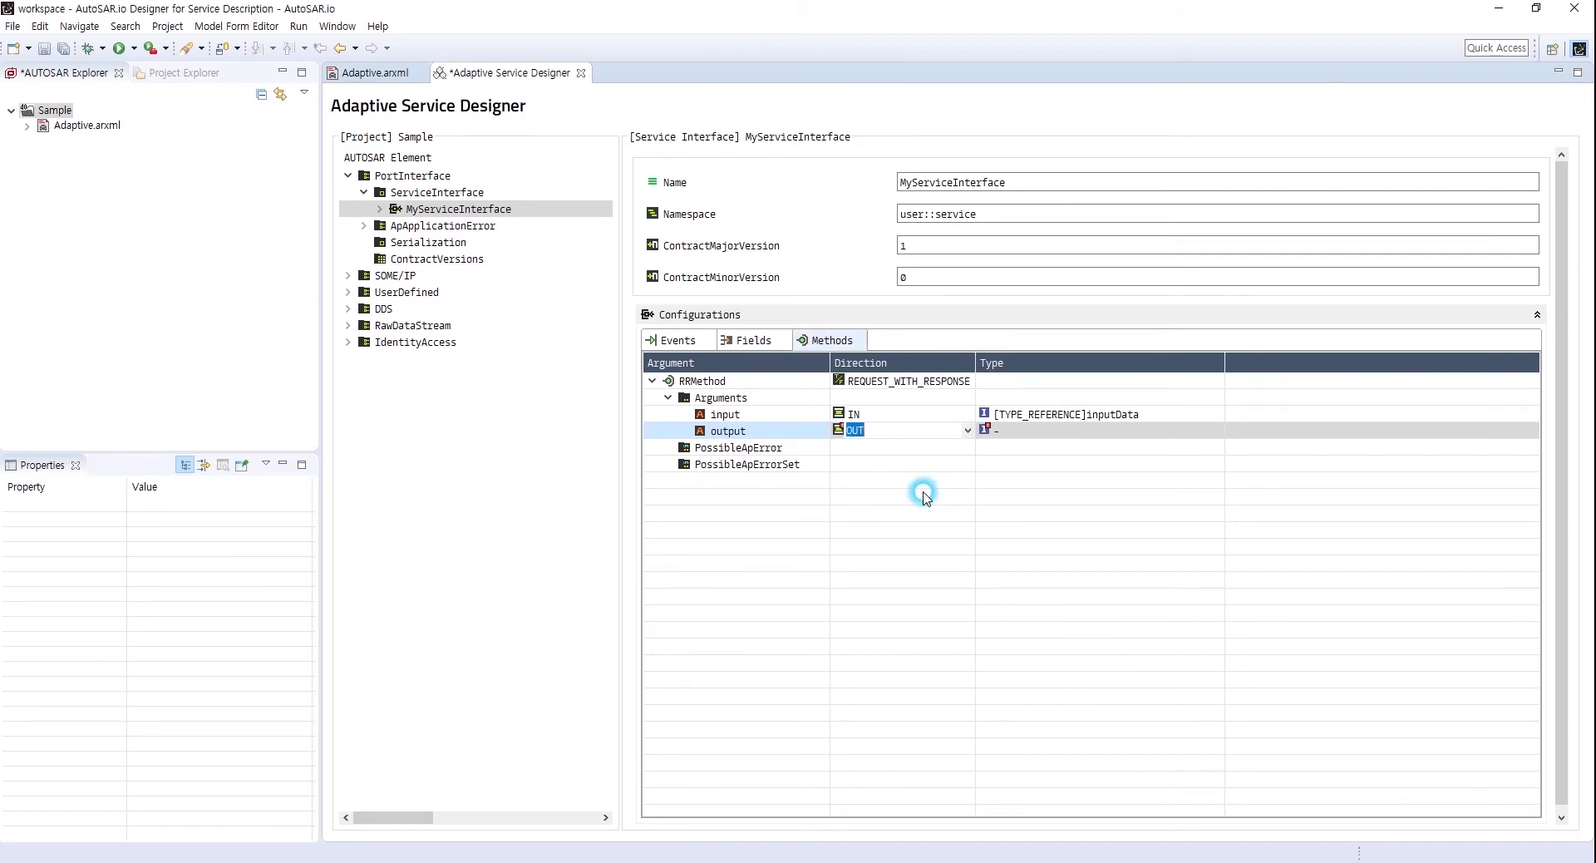
left_click(1130, 432)
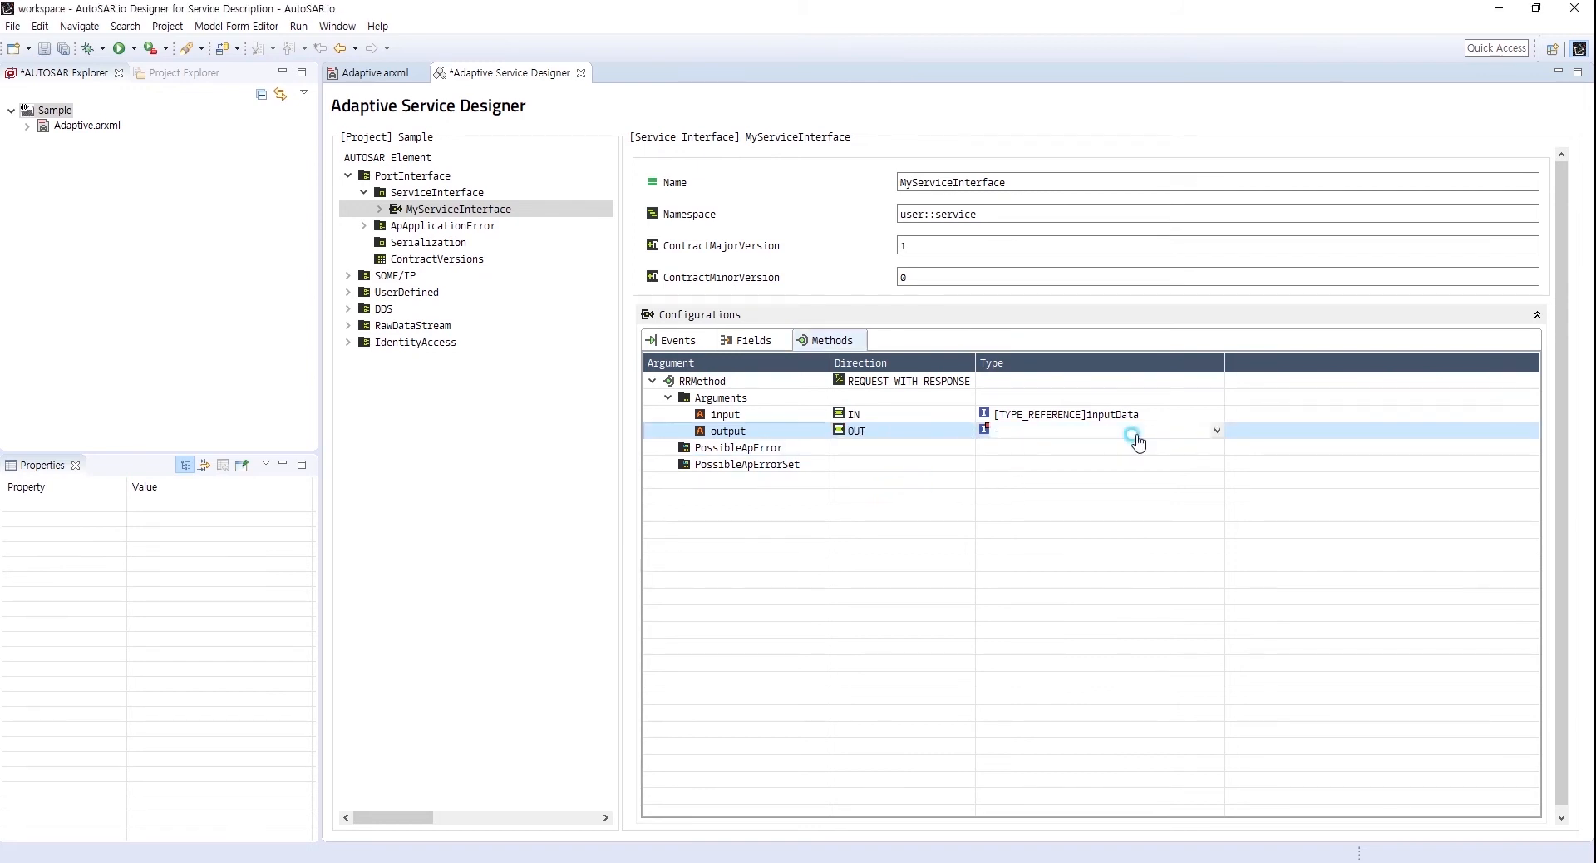
left_click(1217, 430)
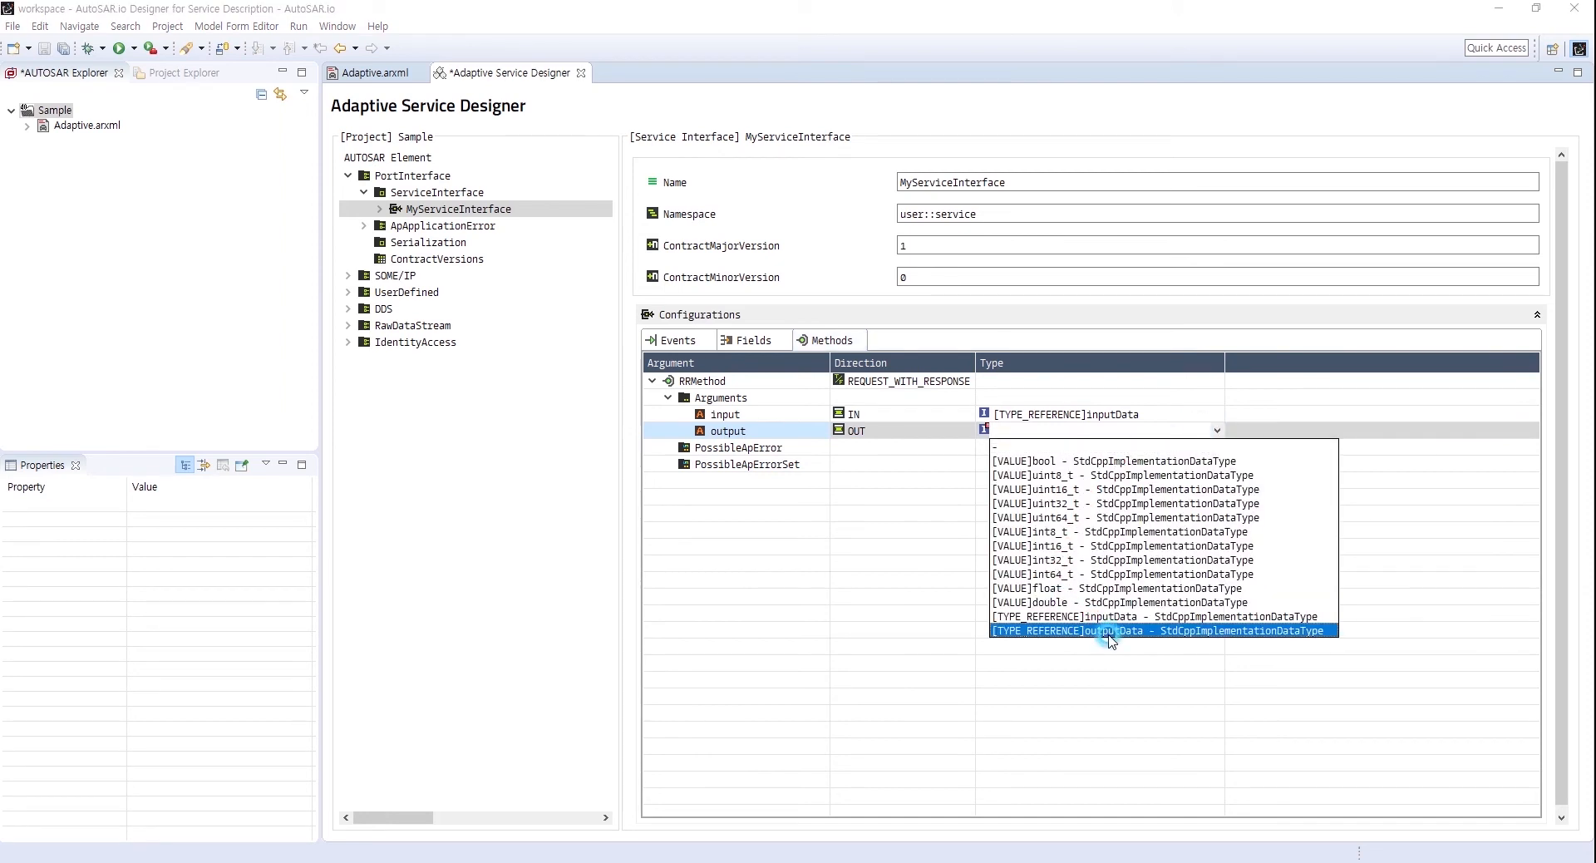
left_click(1108, 632)
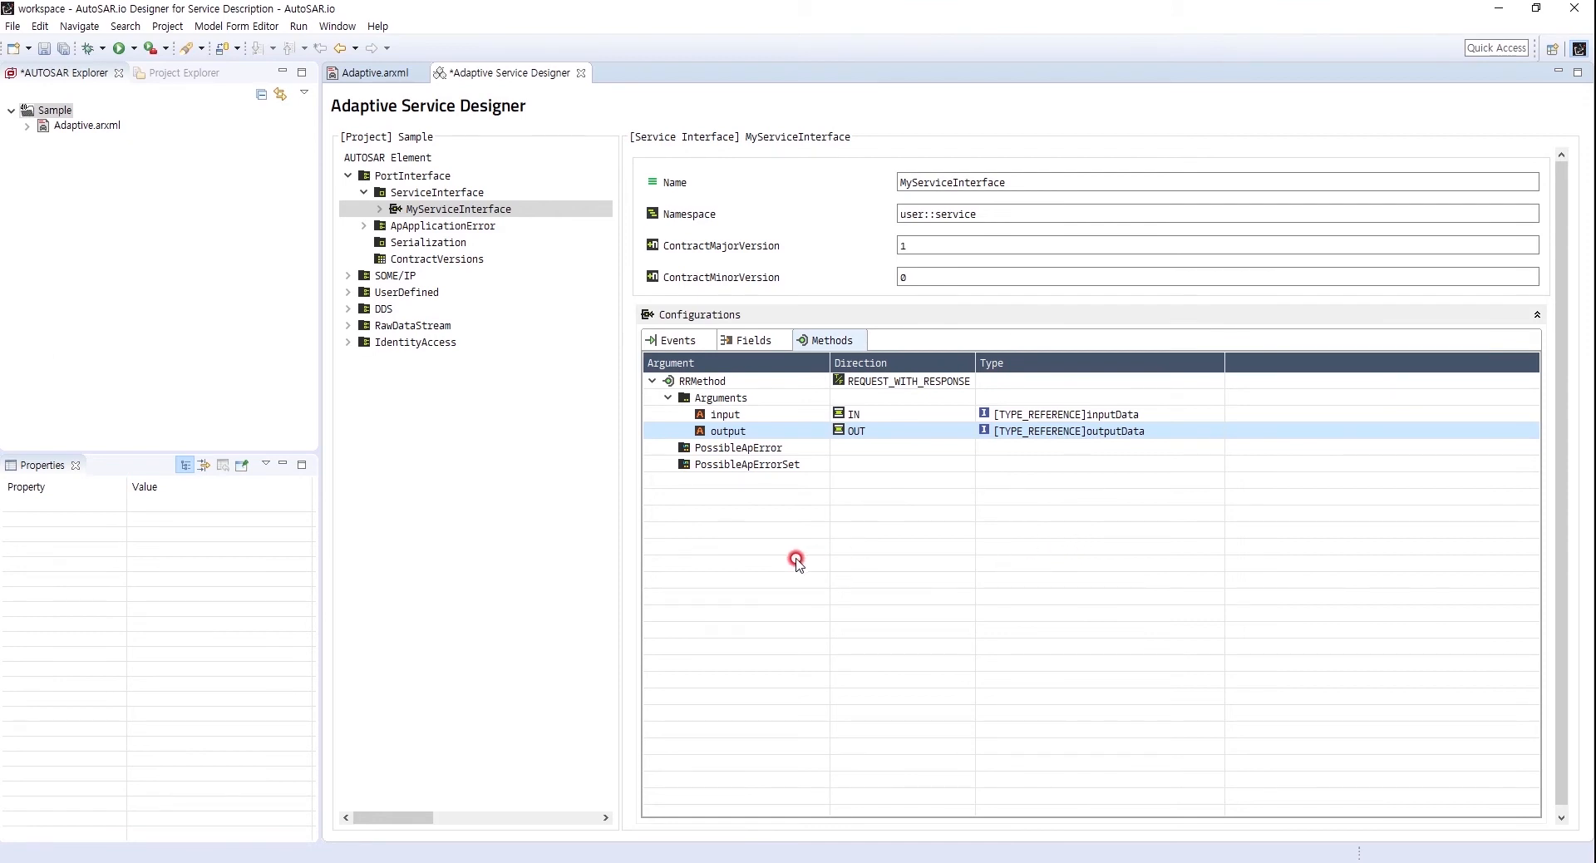
- Add a second method to MyServiceInterface and name it FFMethod
right_click(701, 497)
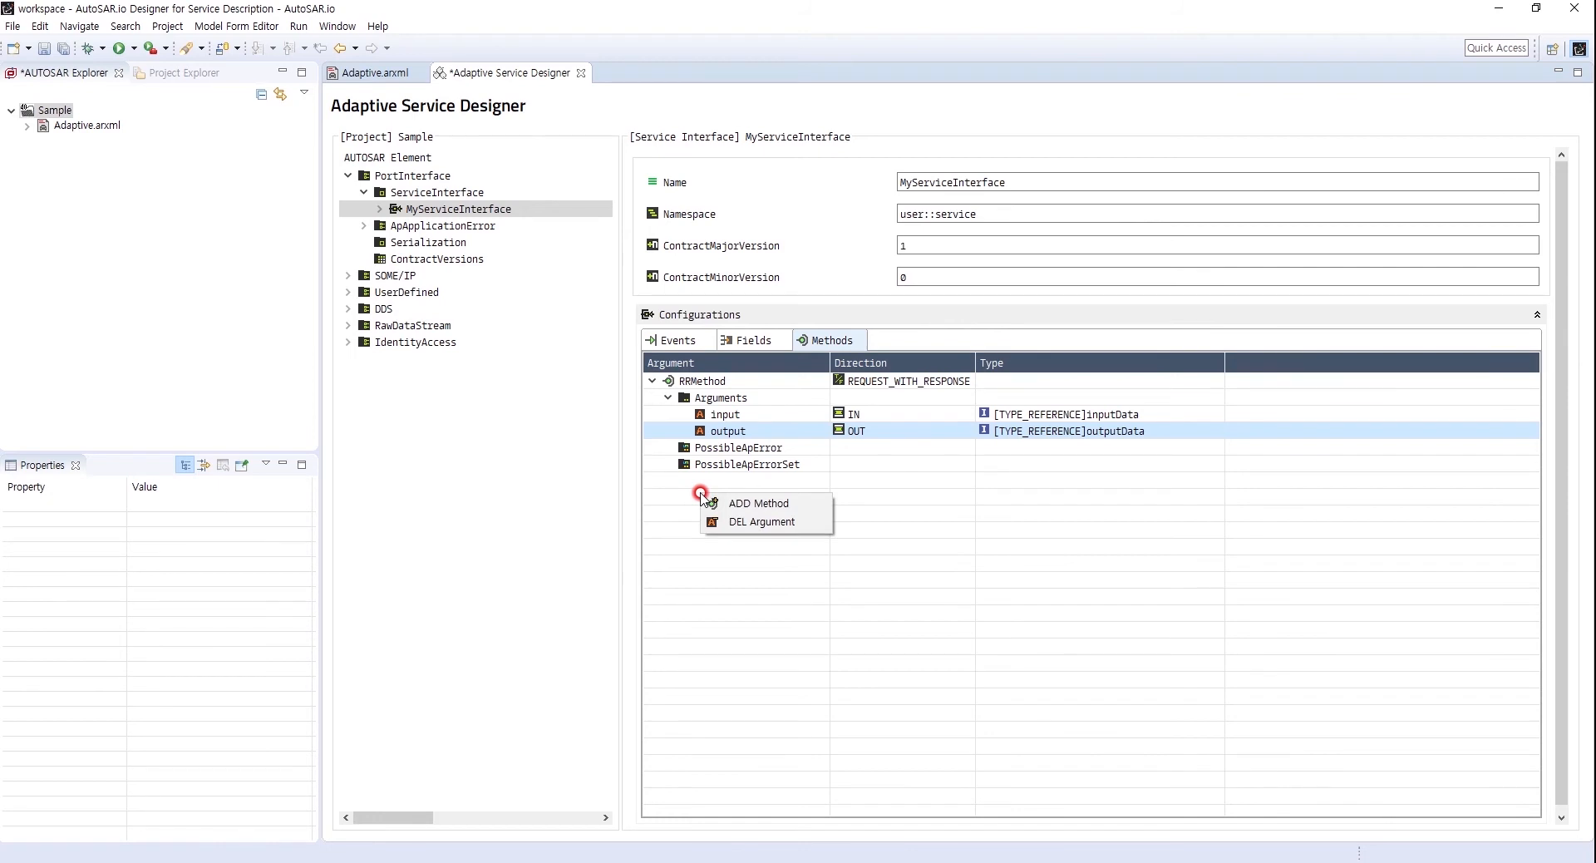
left_click(735, 504)
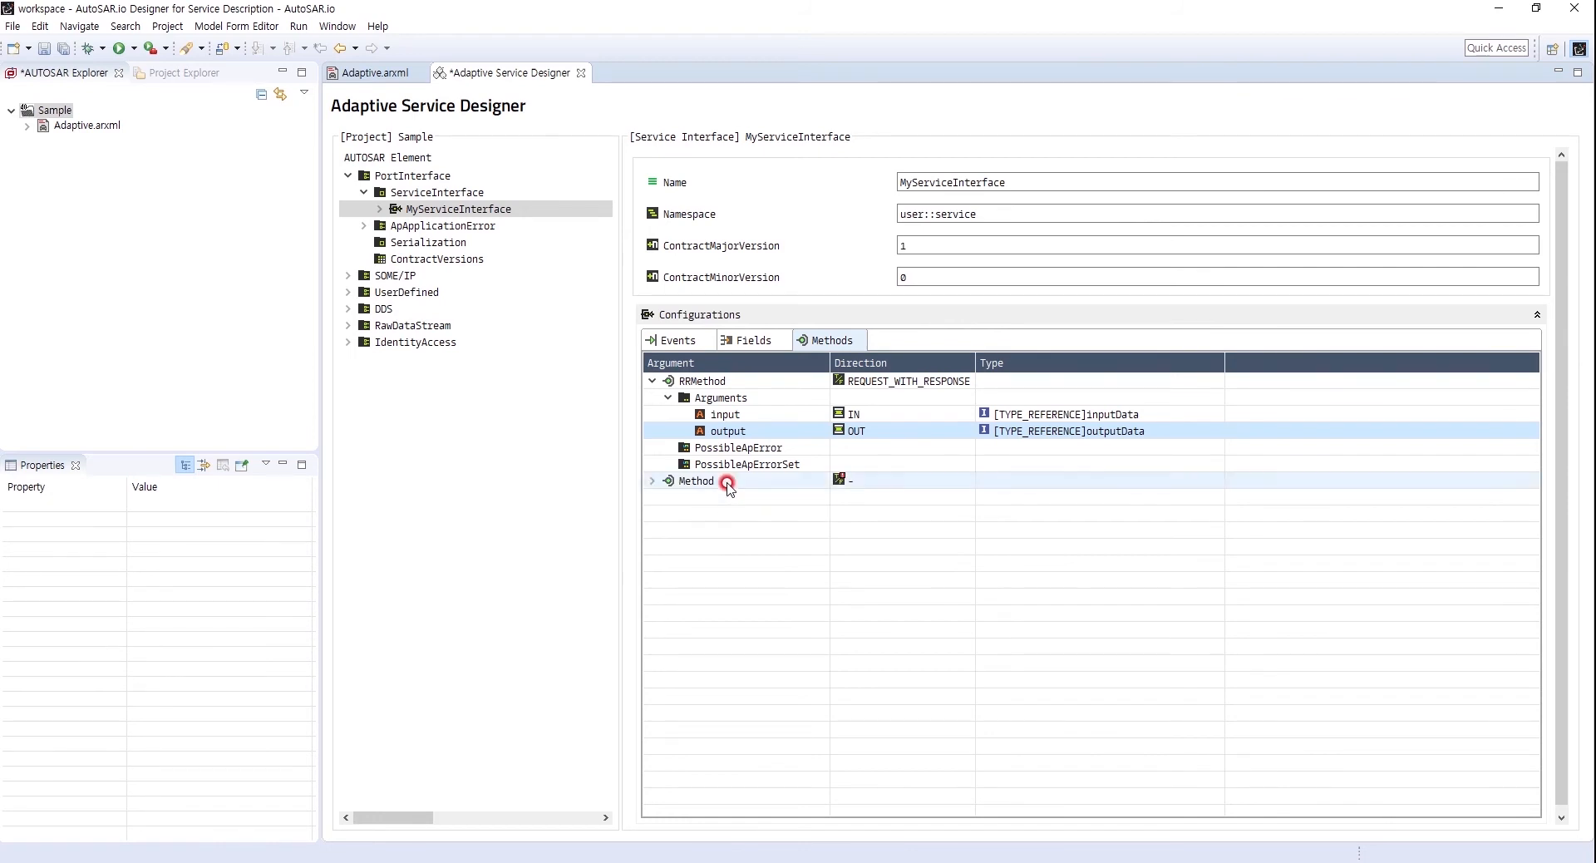
left_click(728, 482)
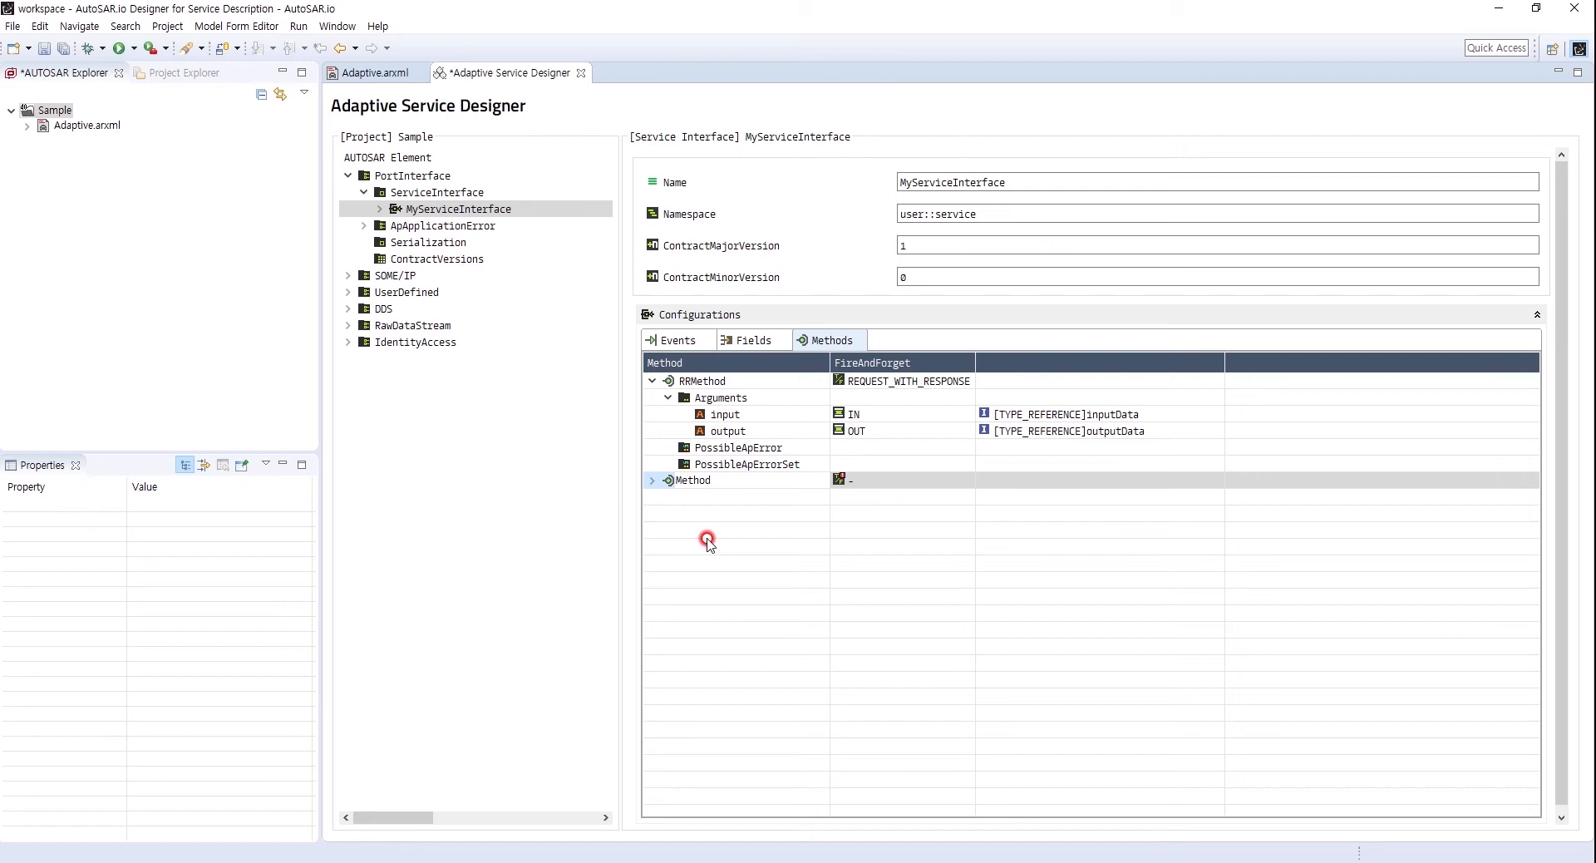
type("FF")
- Set FFMethod's FireAndForget option to TRUE
left_click(873, 480)
left_click(923, 480)
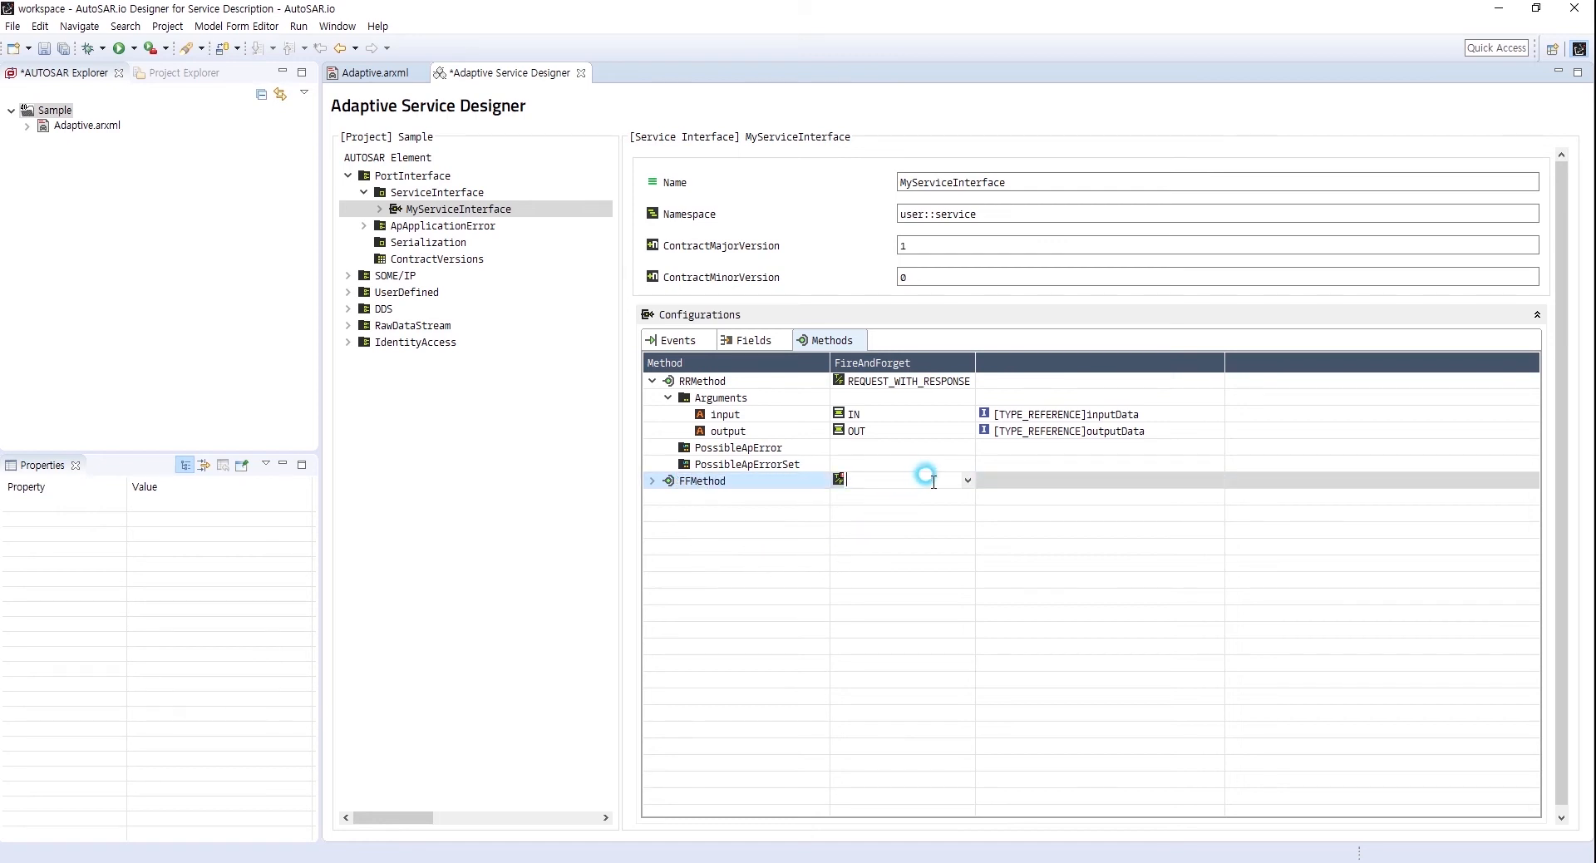
left_click(966, 480)
left_click(968, 481)
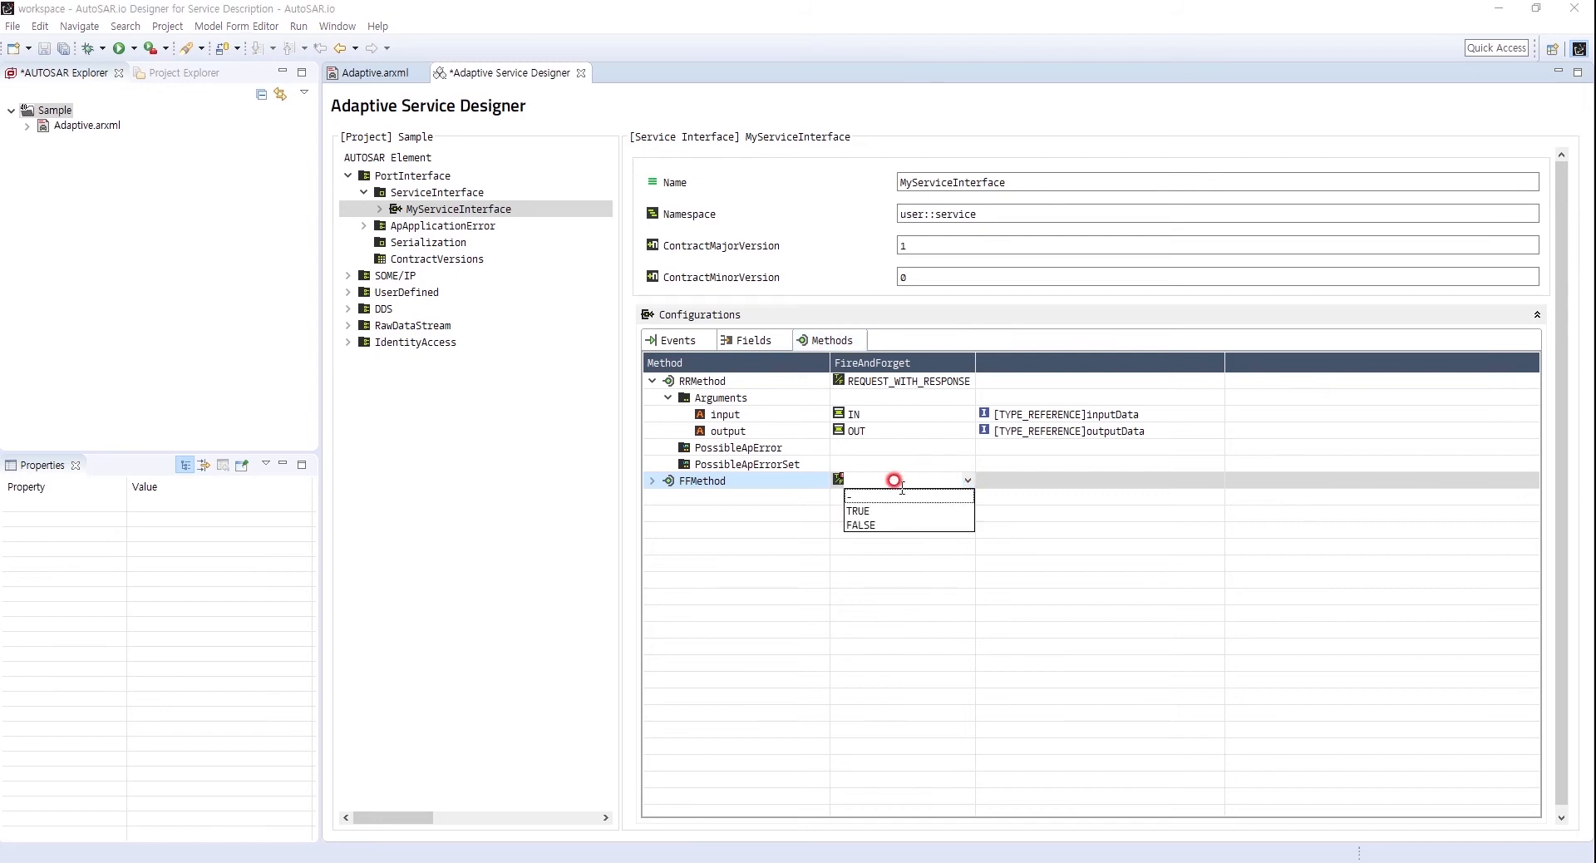
left_click(867, 514)
left_click(941, 472)
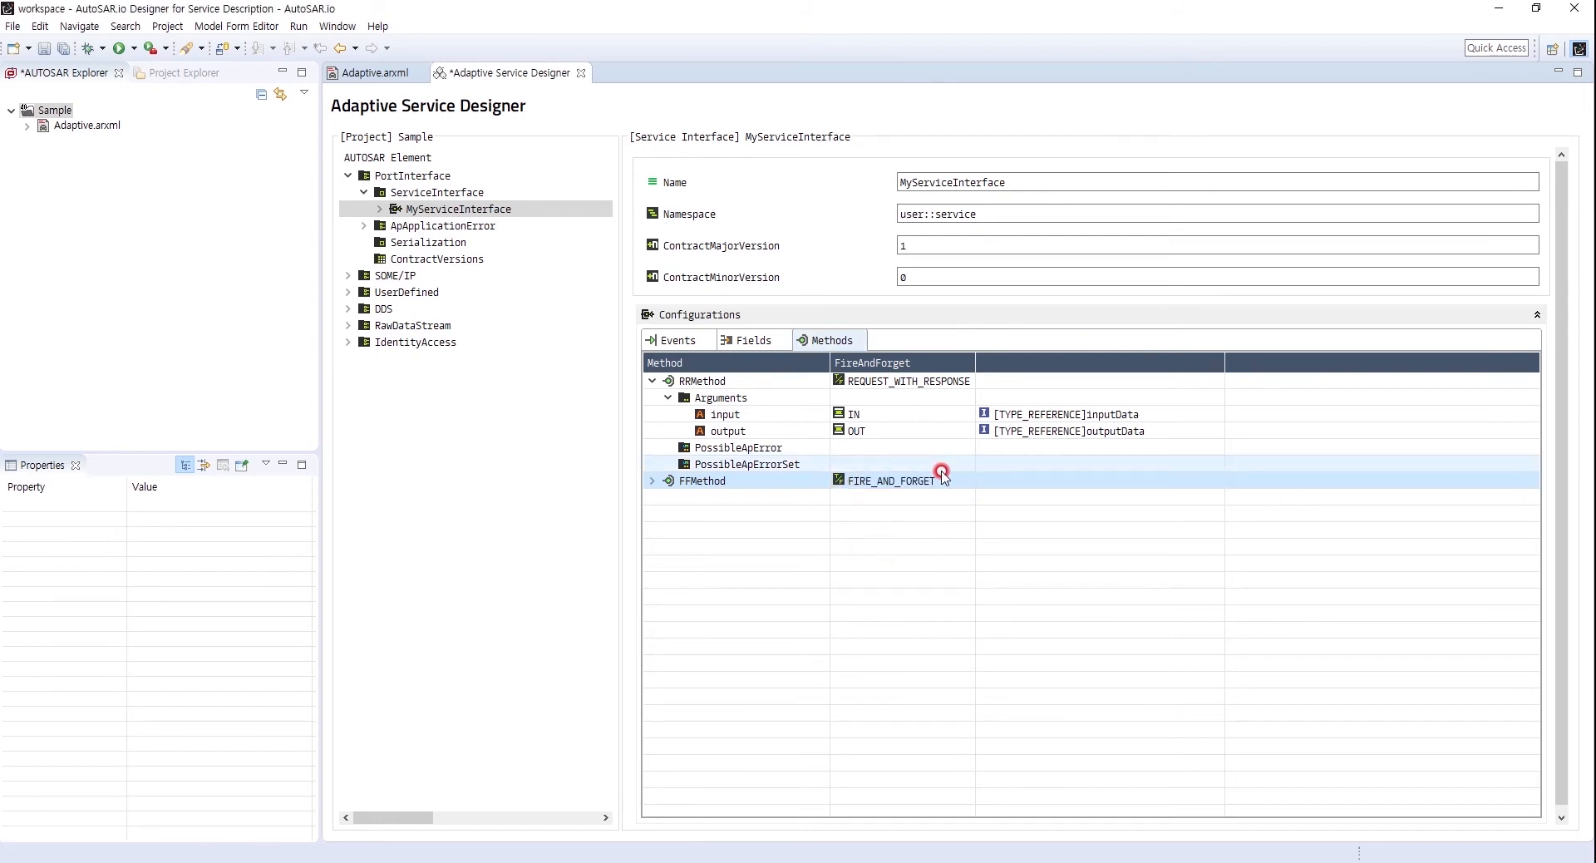
- Add an argument named input to FFMethod
left_click(652, 481)
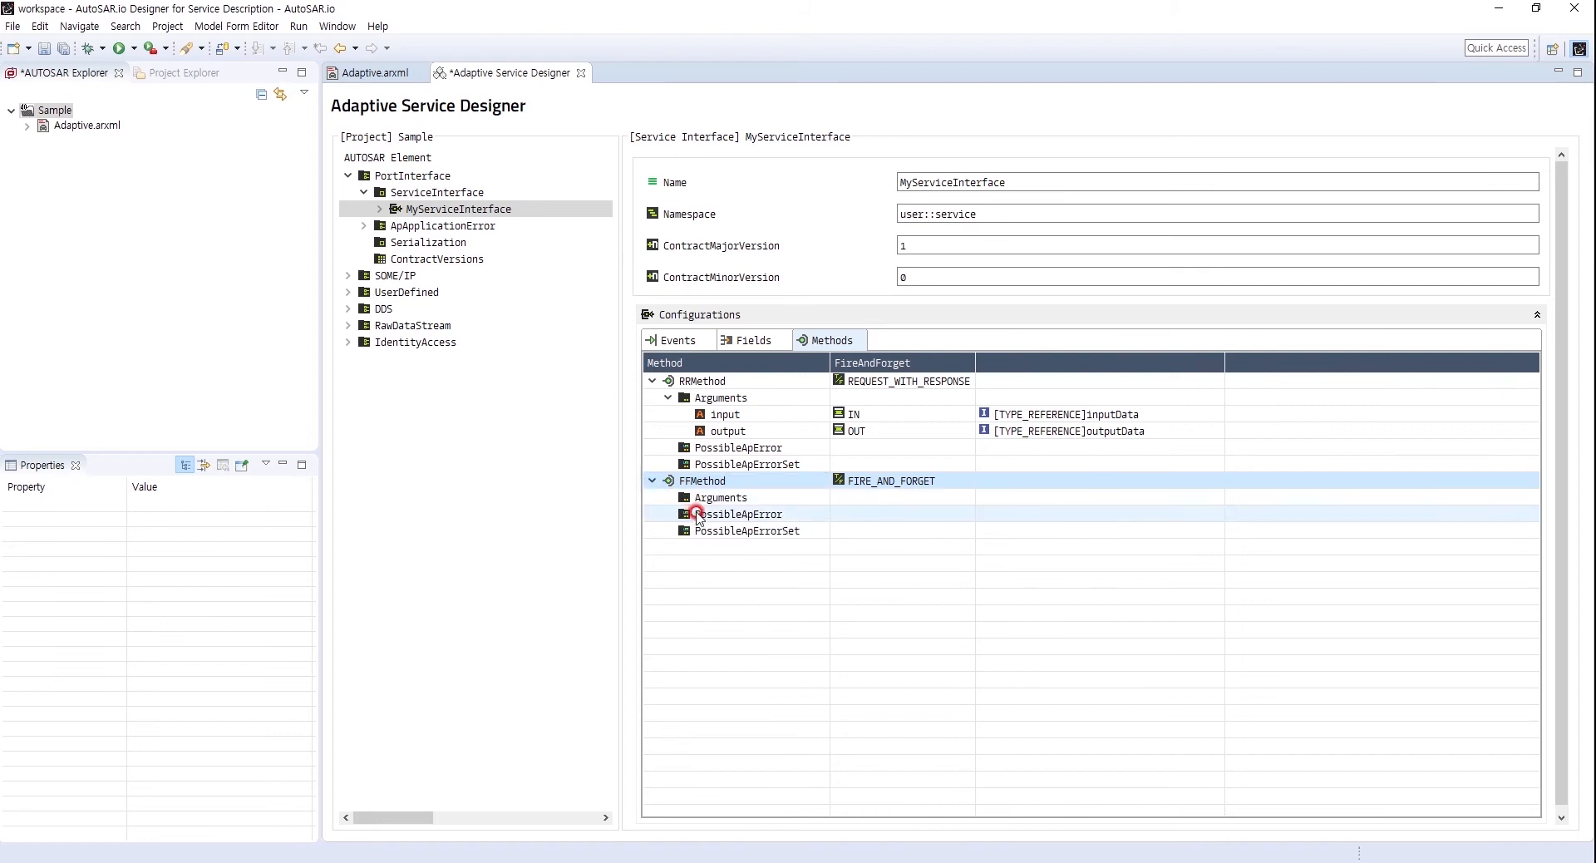
right_click(701, 499)
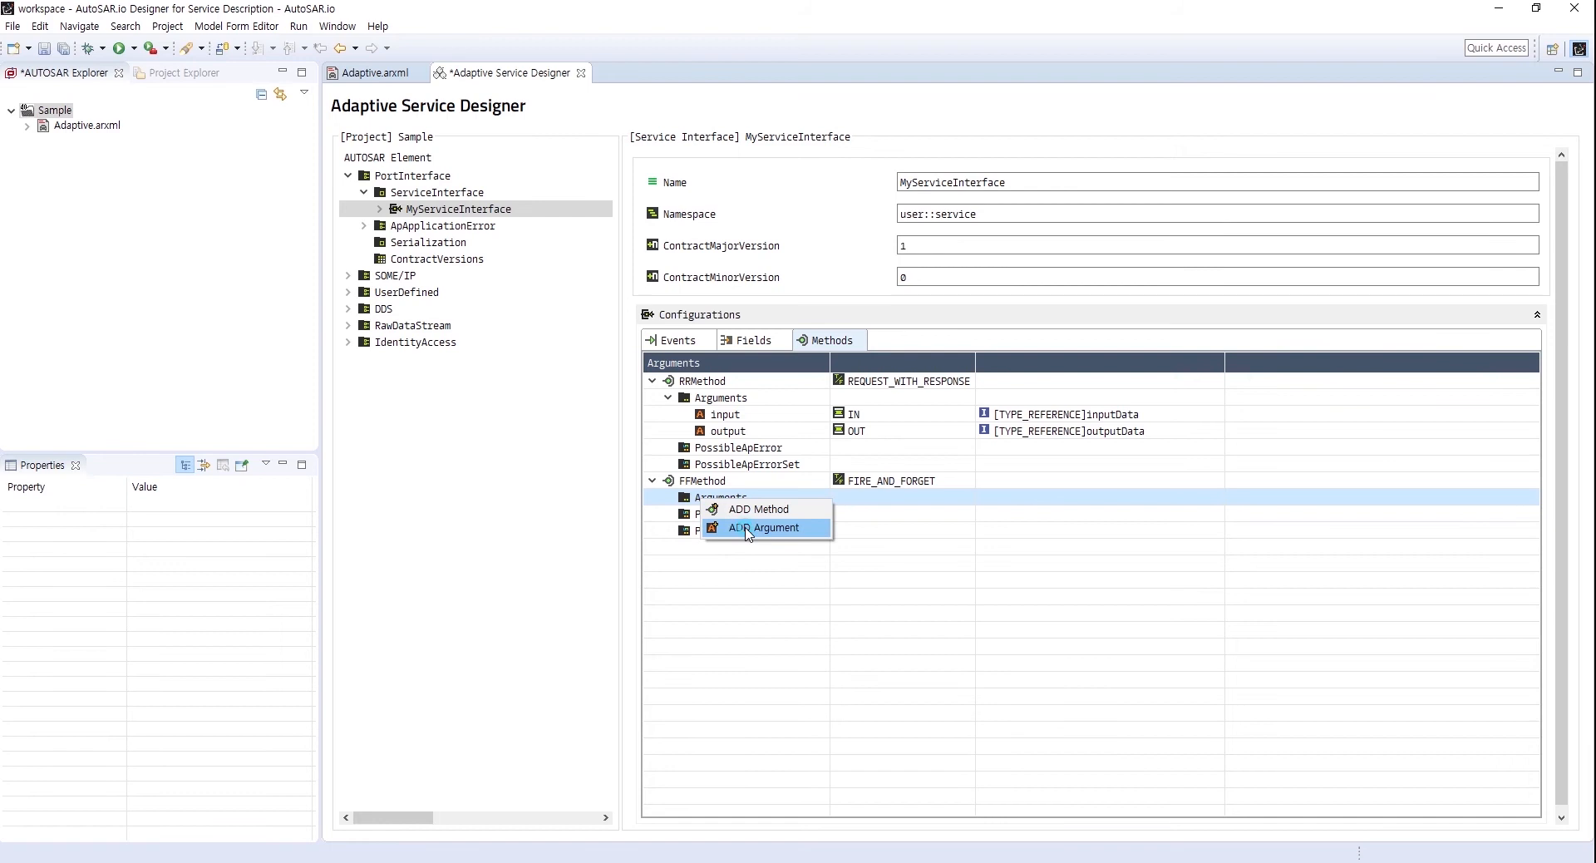
left_click(746, 529)
left_click(669, 499)
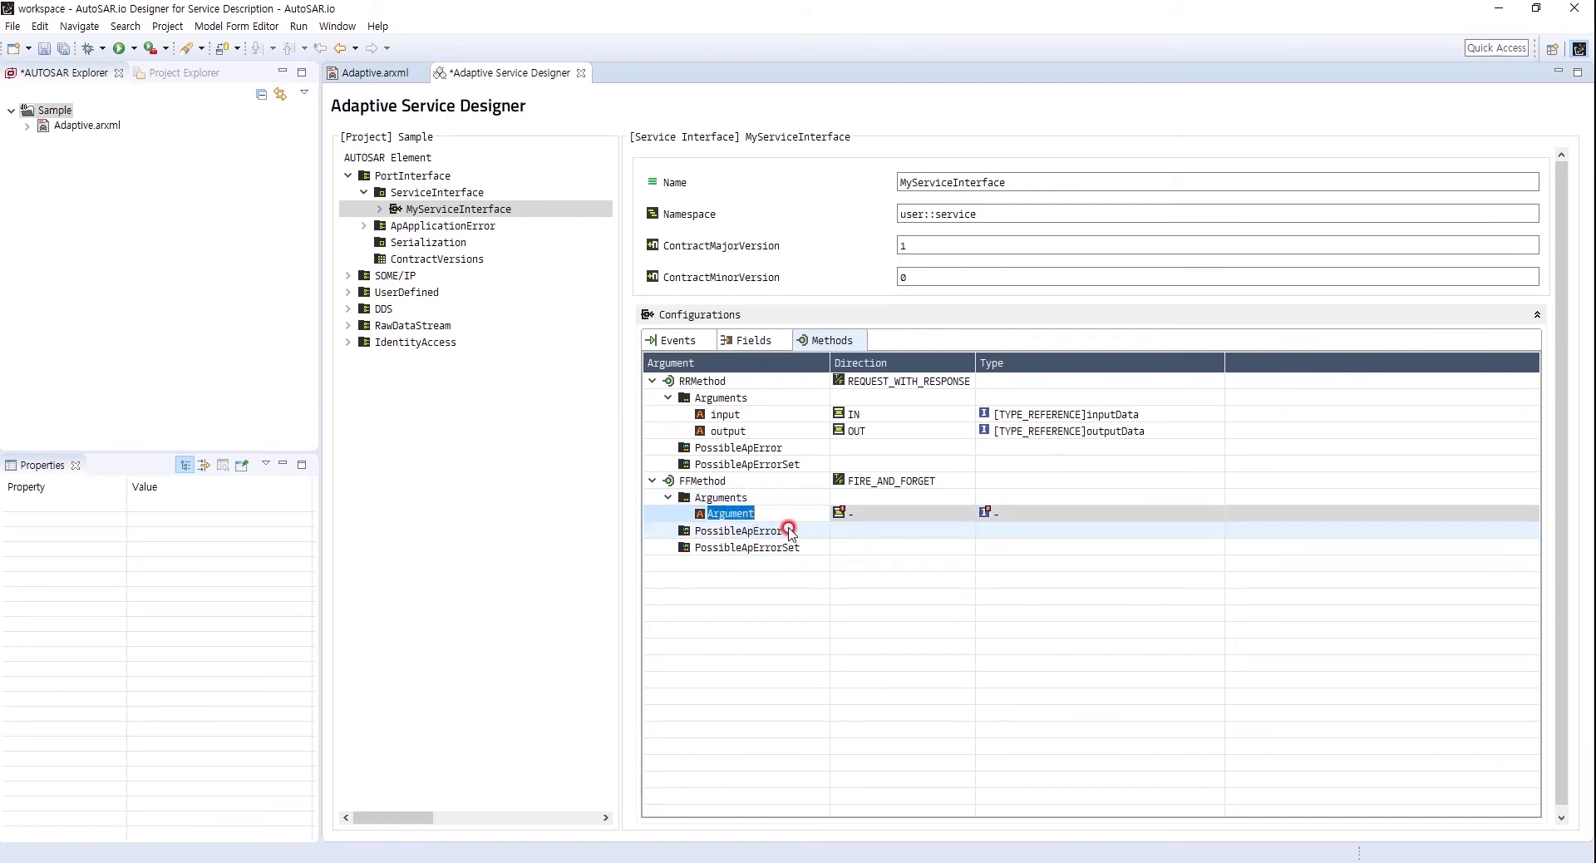
type("input")
- Set the direction of FFMethod's input argument to IN and its type to the inputData type reference
left_click(864, 521)
left_click(867, 519)
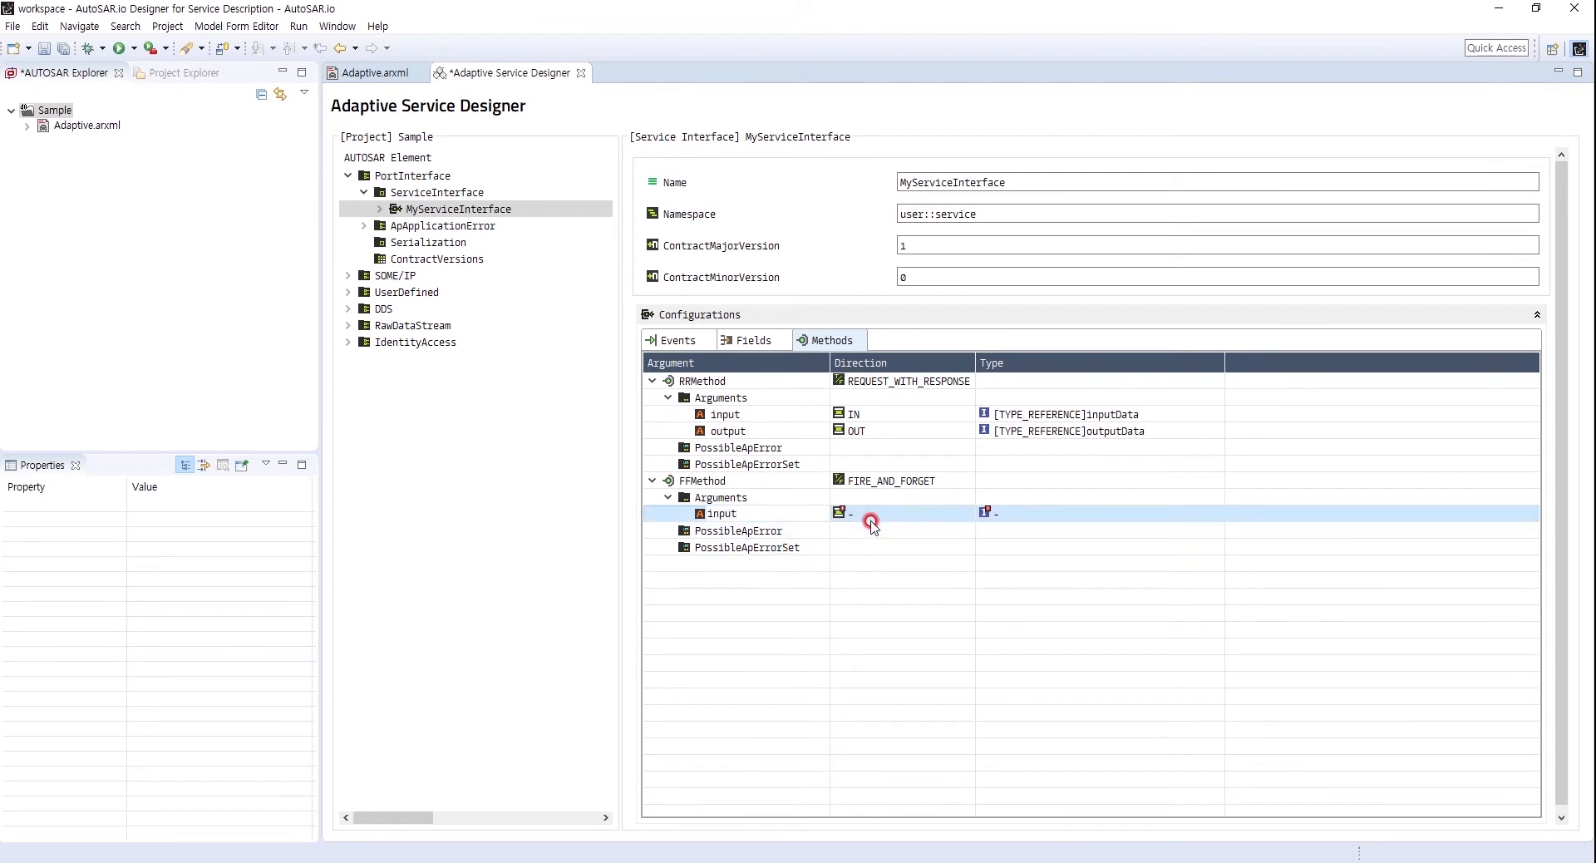
left_click(966, 513)
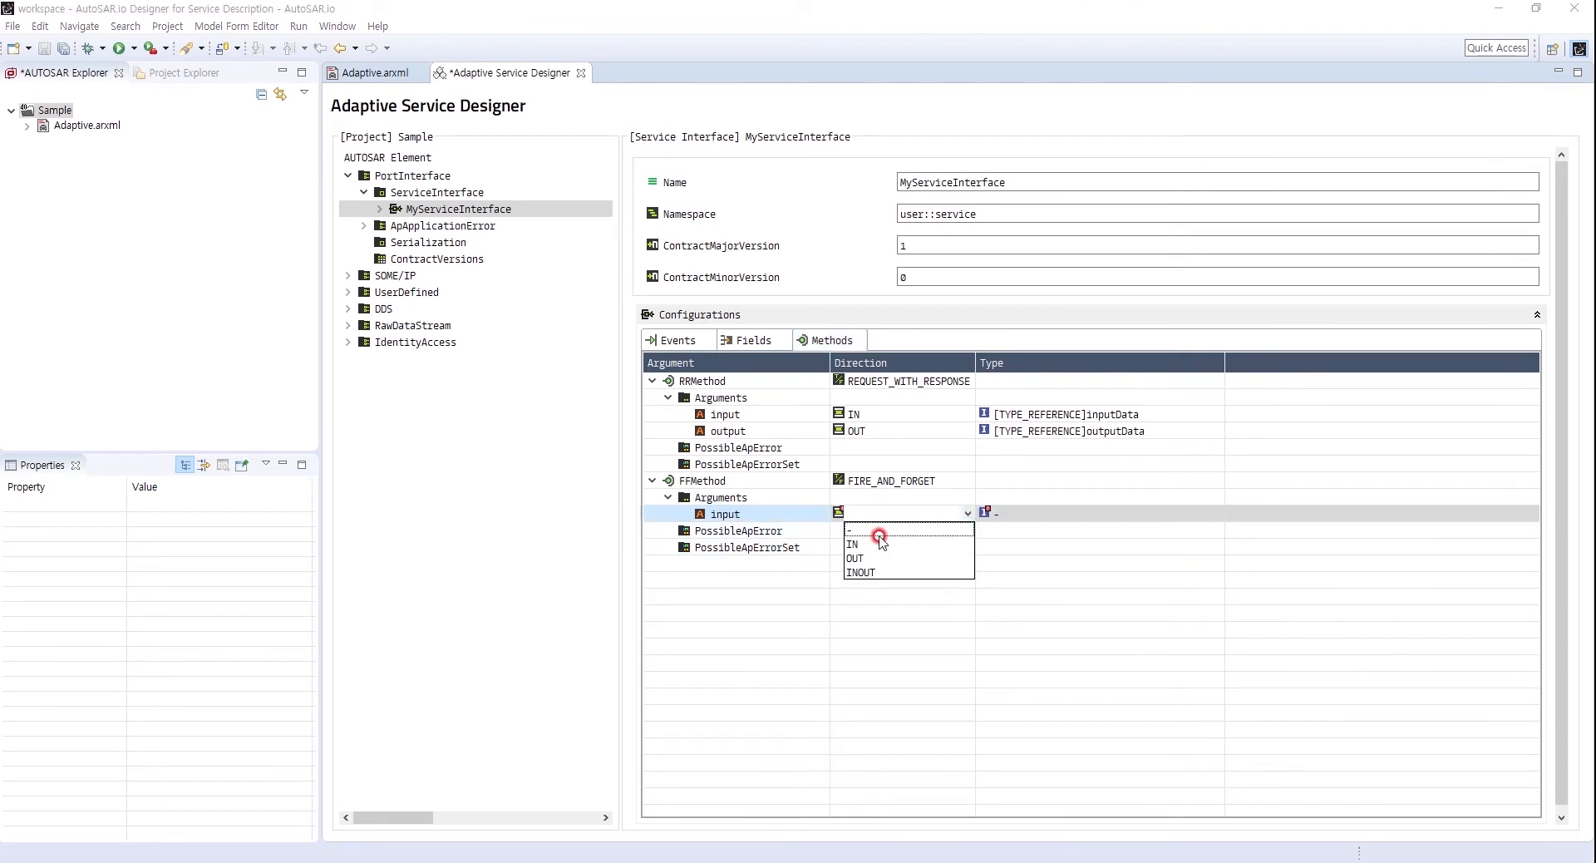
left_click(873, 538)
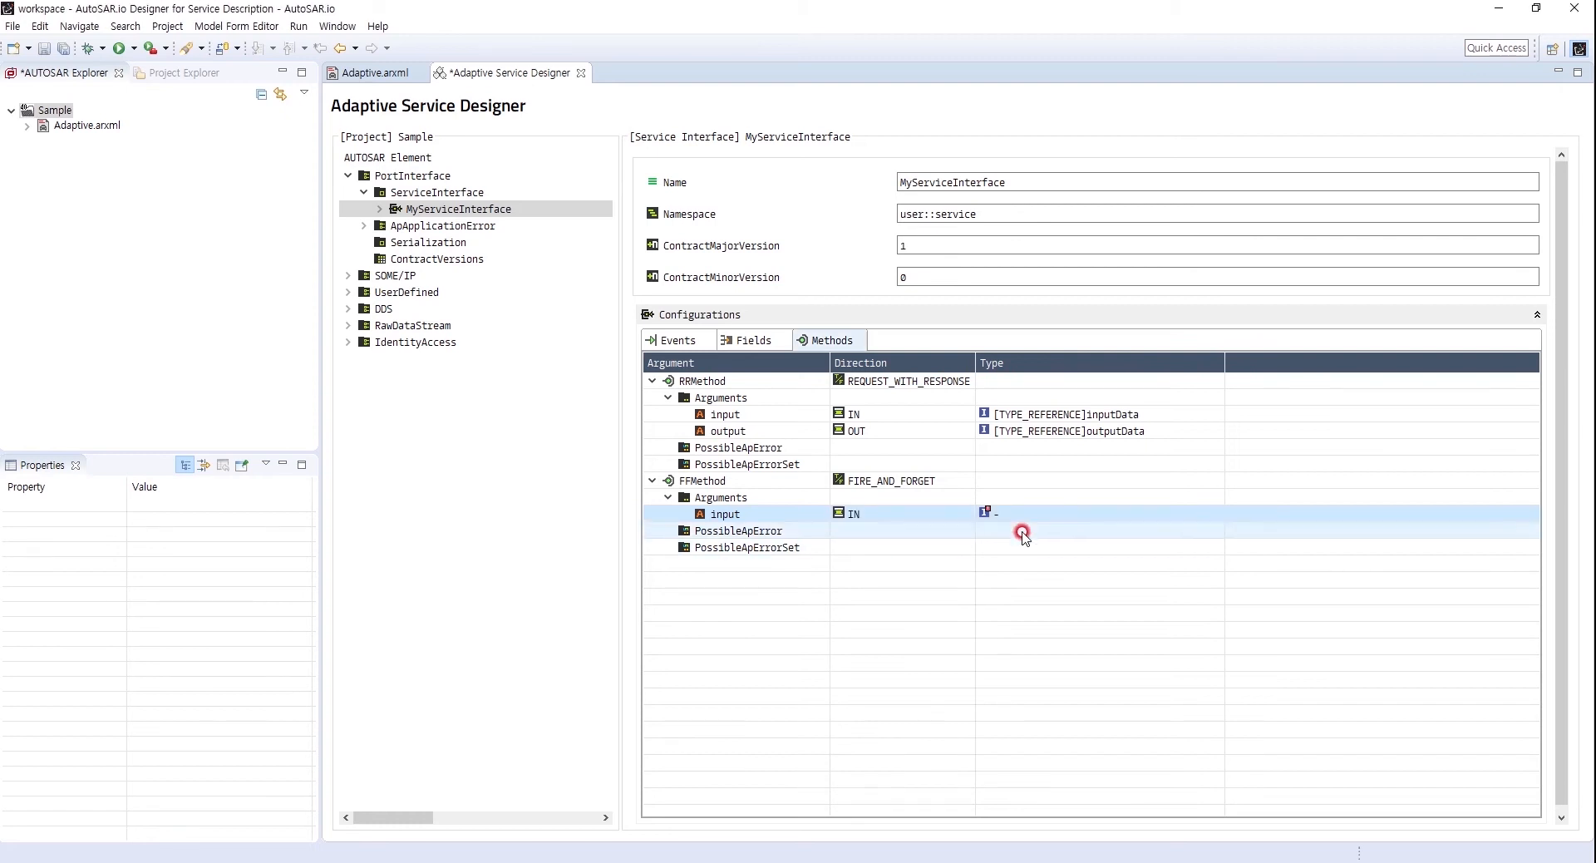
left_click(1061, 513)
left_click(1216, 512)
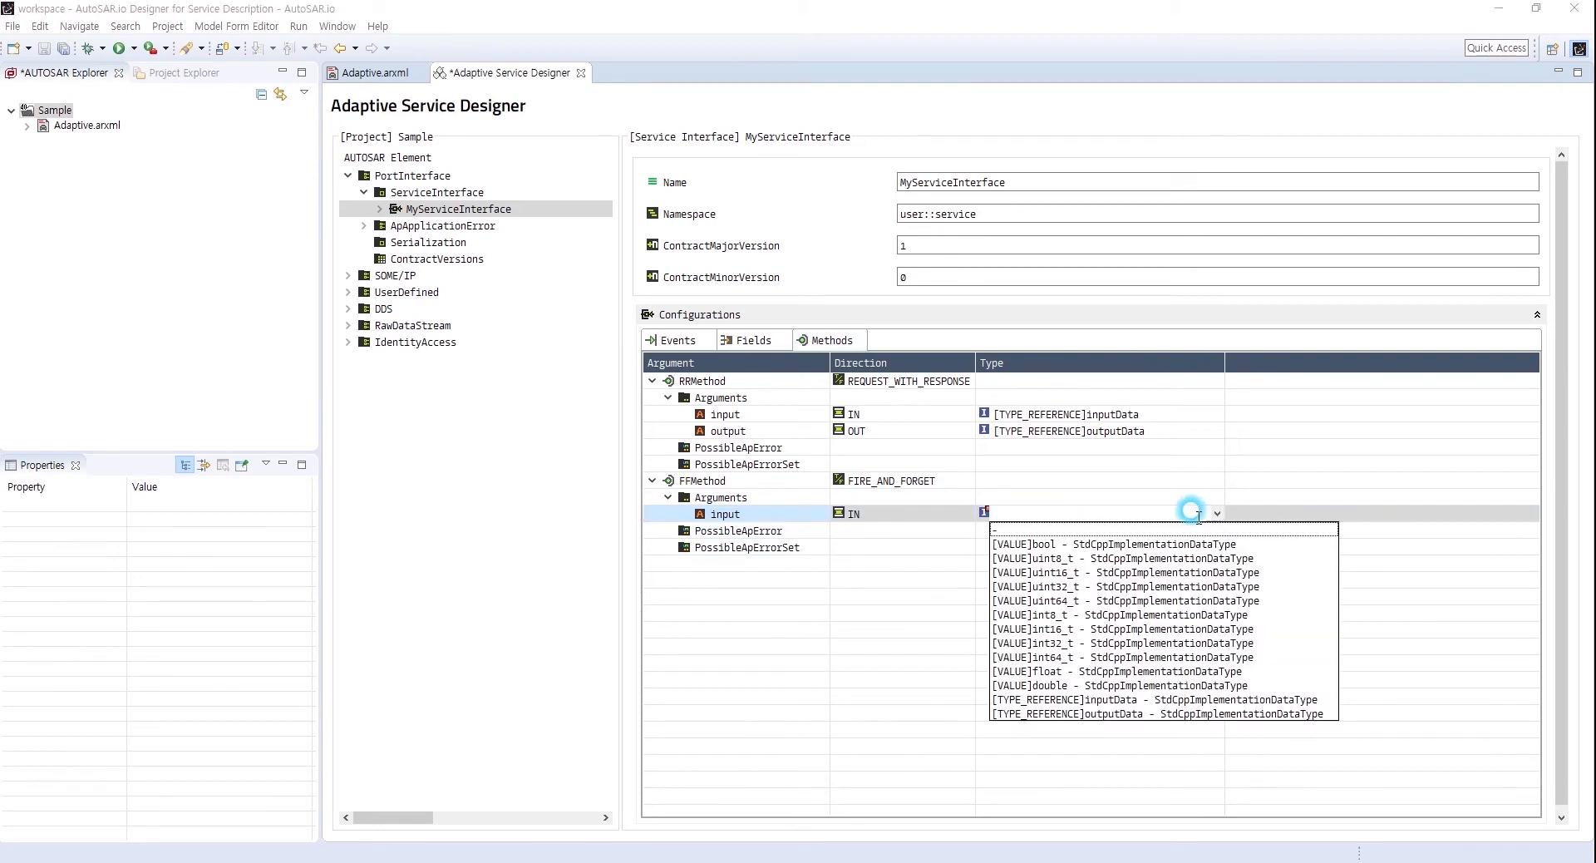
left_click(1111, 701)
left_click(939, 611)
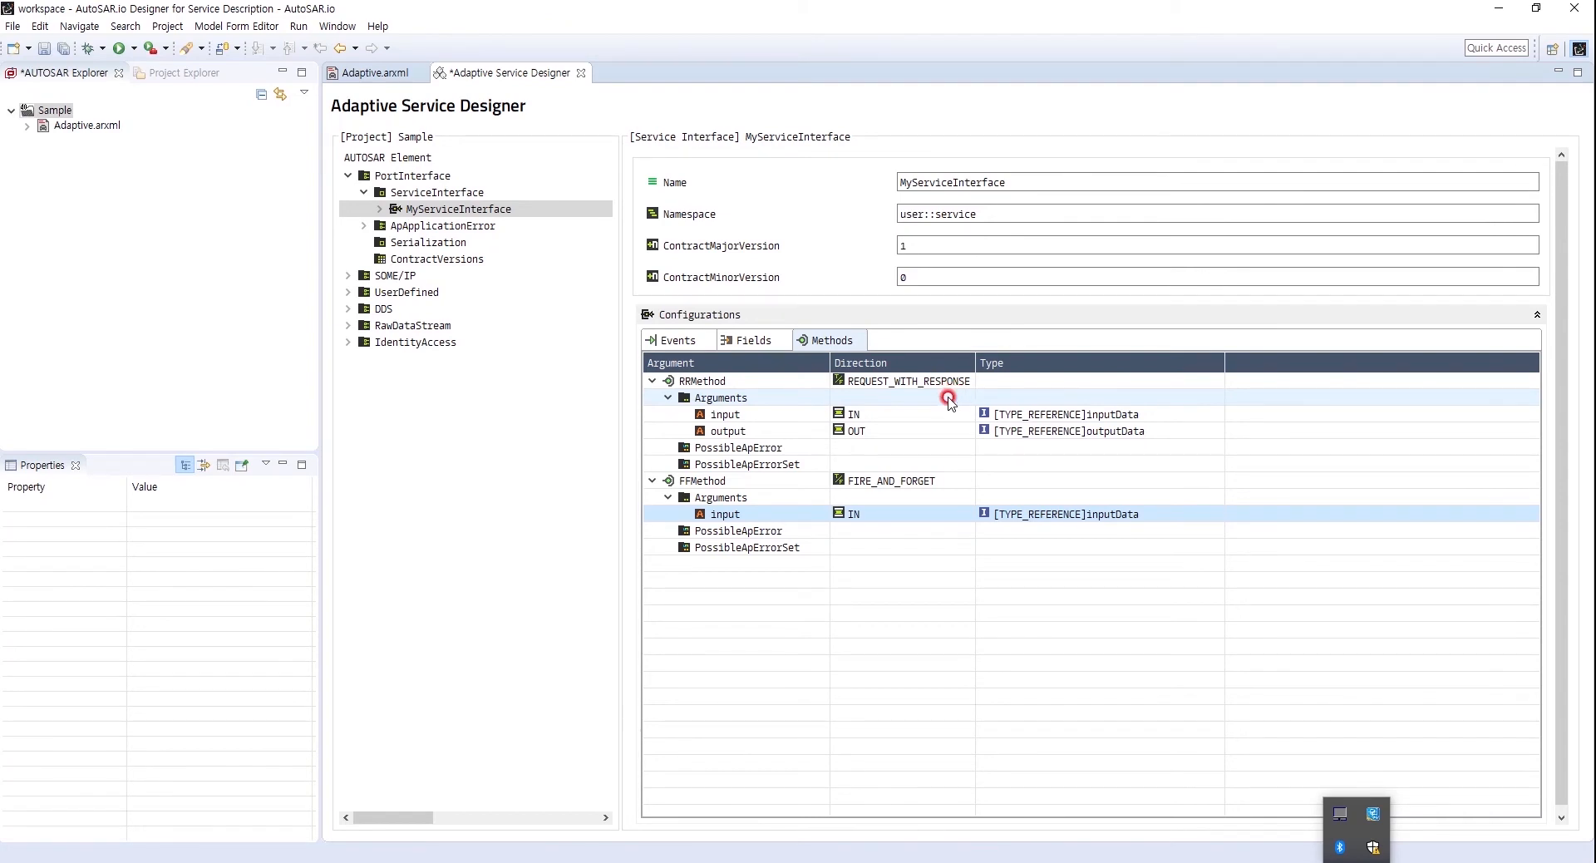
- Add a SOME/IP service interface deployment, storing it in the Service package of Adaptive.arxml
left_click(344, 278)
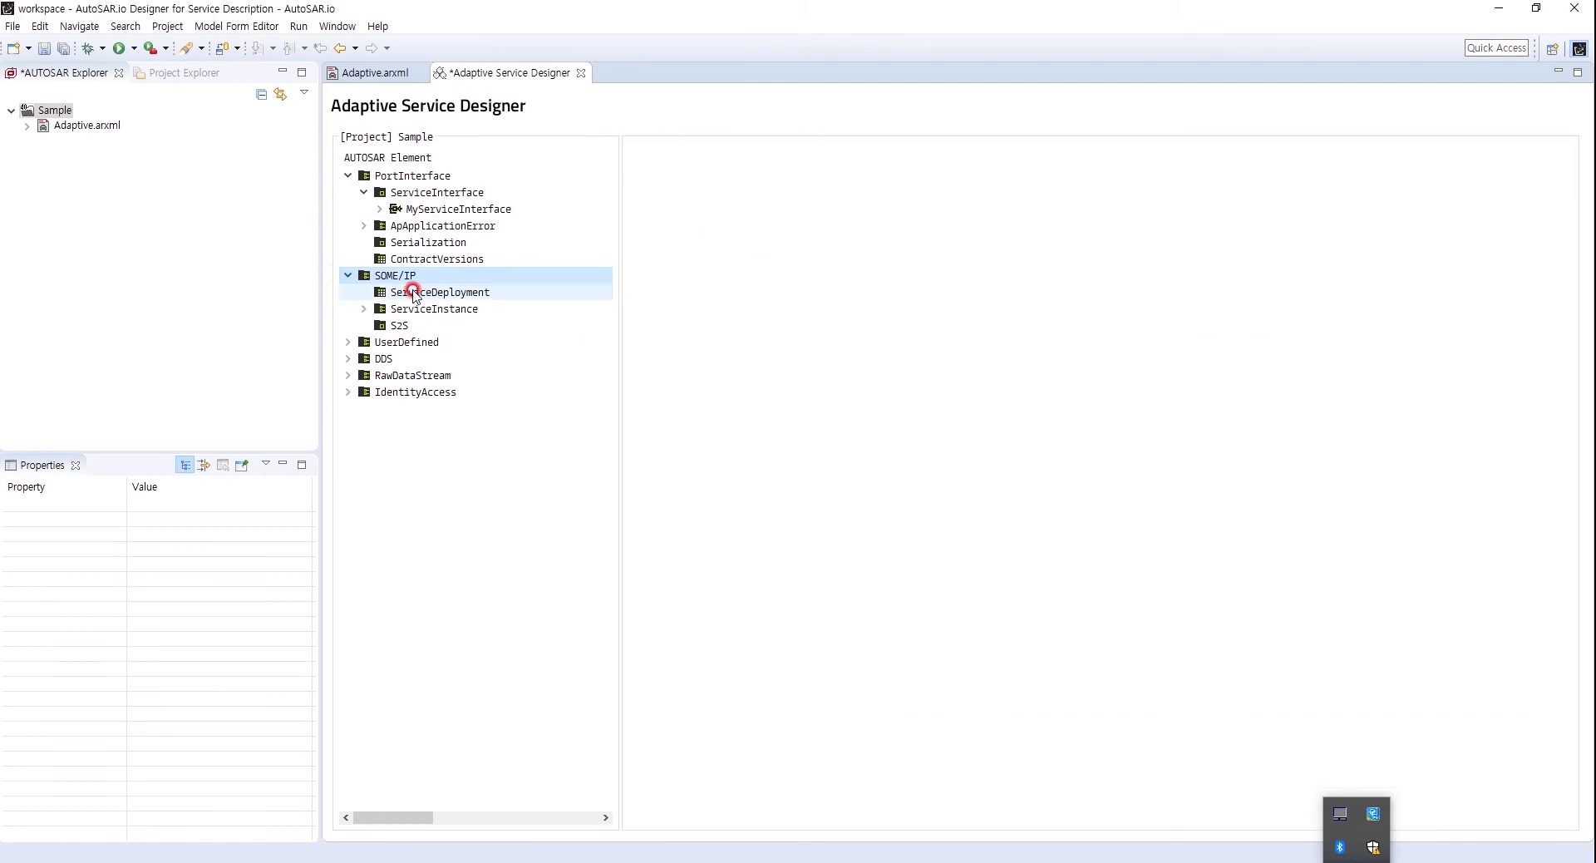
left_click(432, 293)
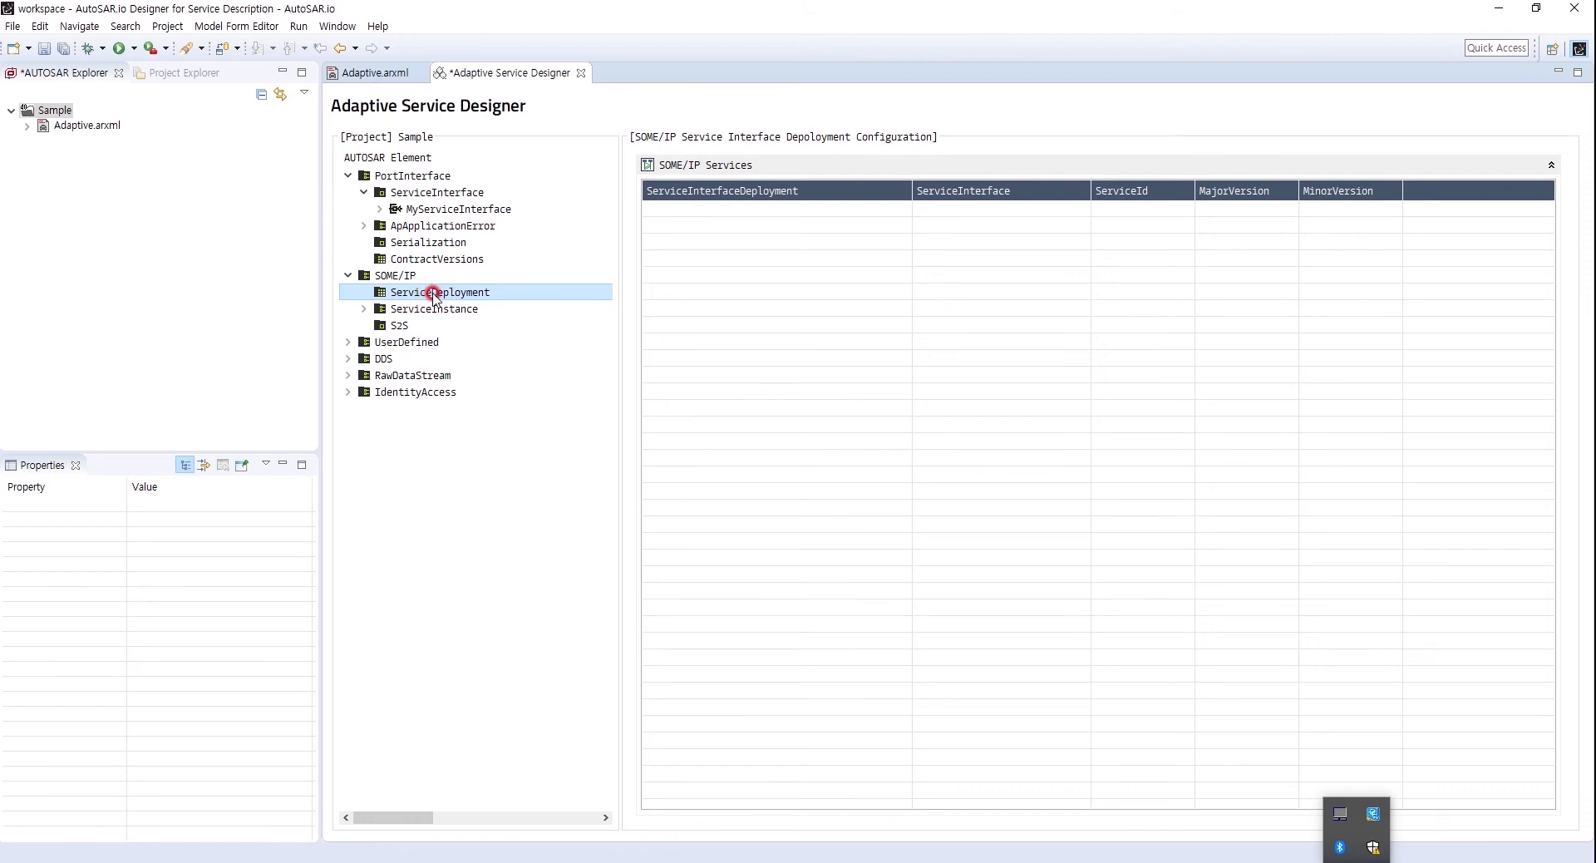
left_click(707, 243)
right_click(707, 242)
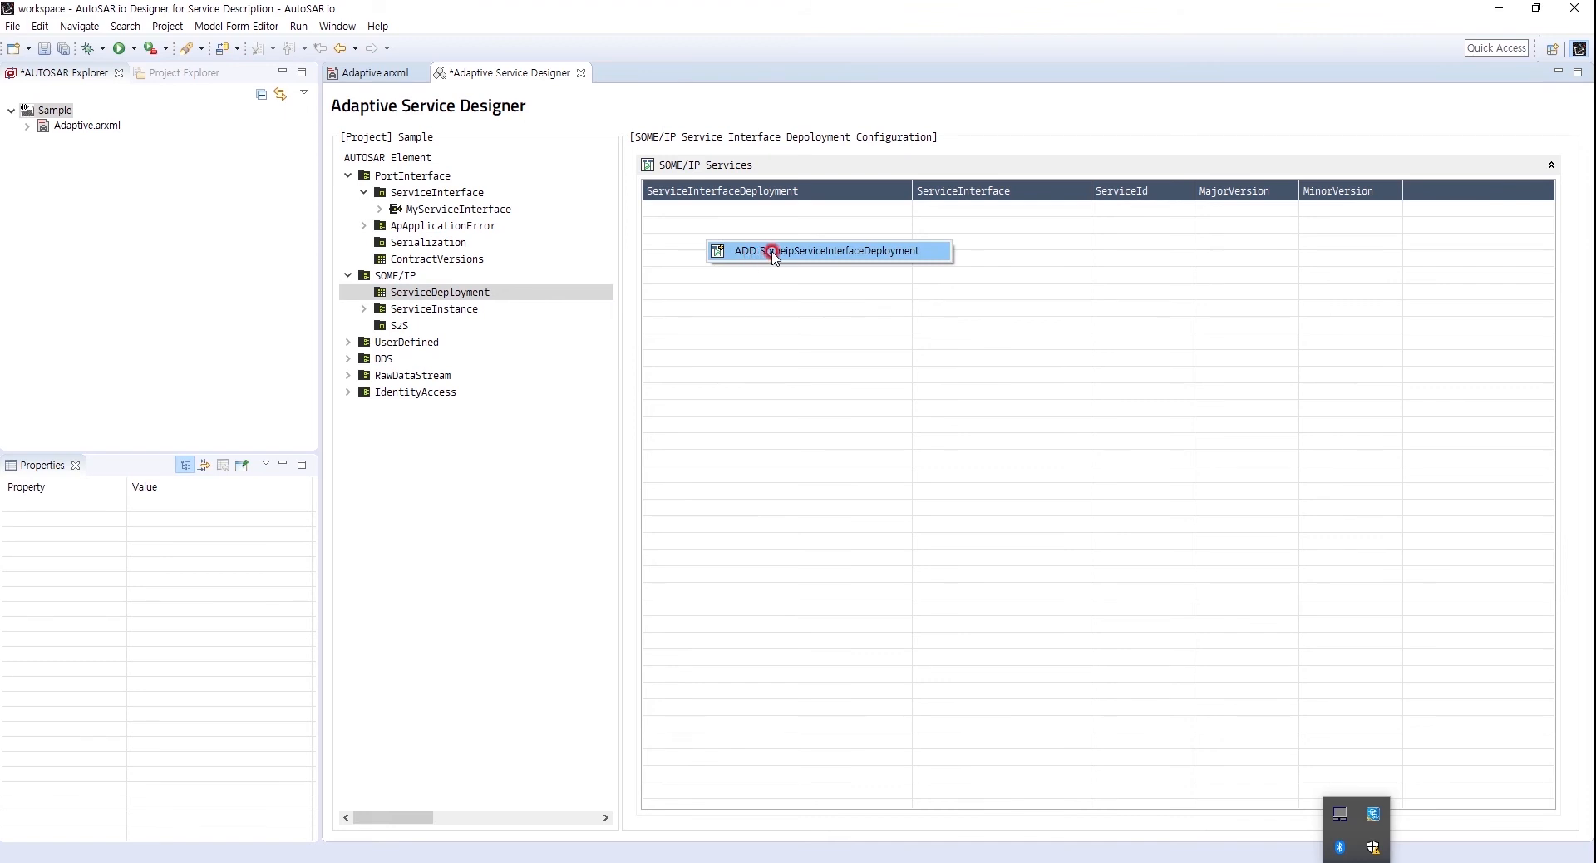
left_click(838, 251)
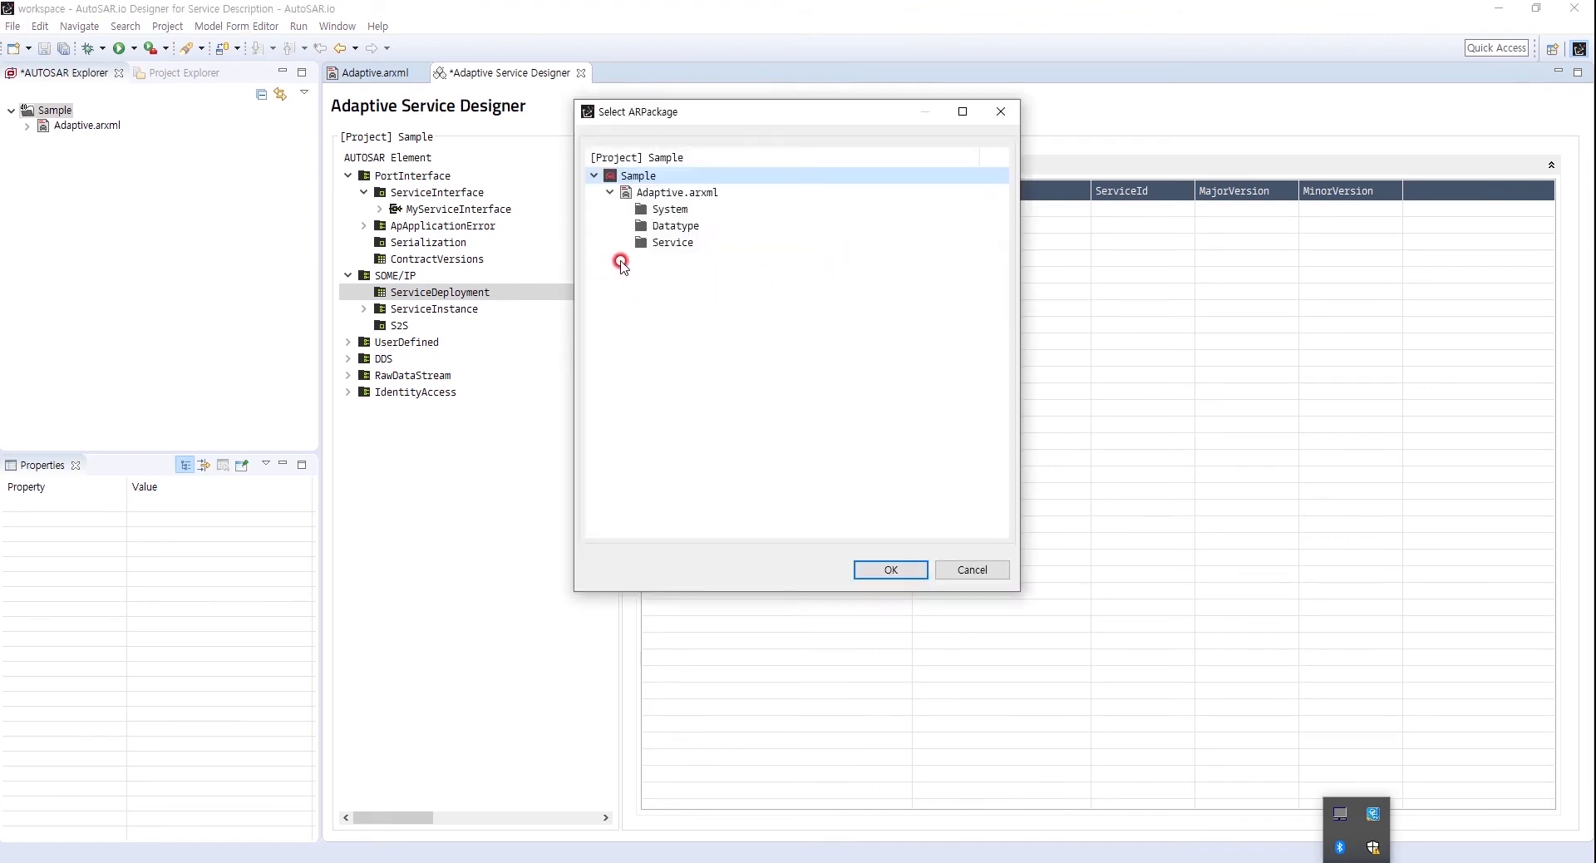
left_click(614, 242)
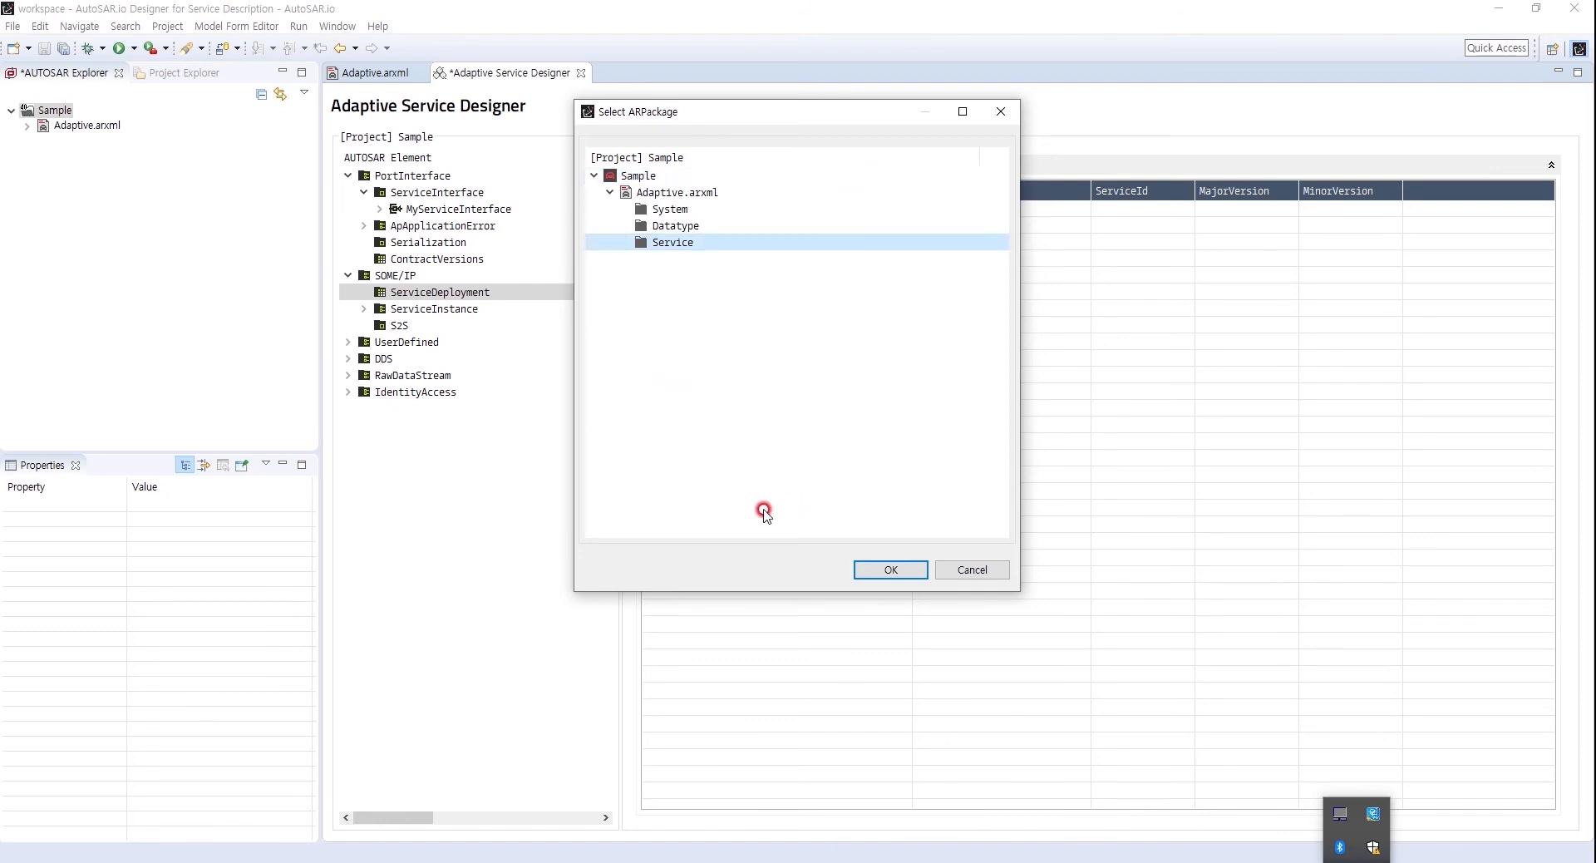
left_click(885, 567)
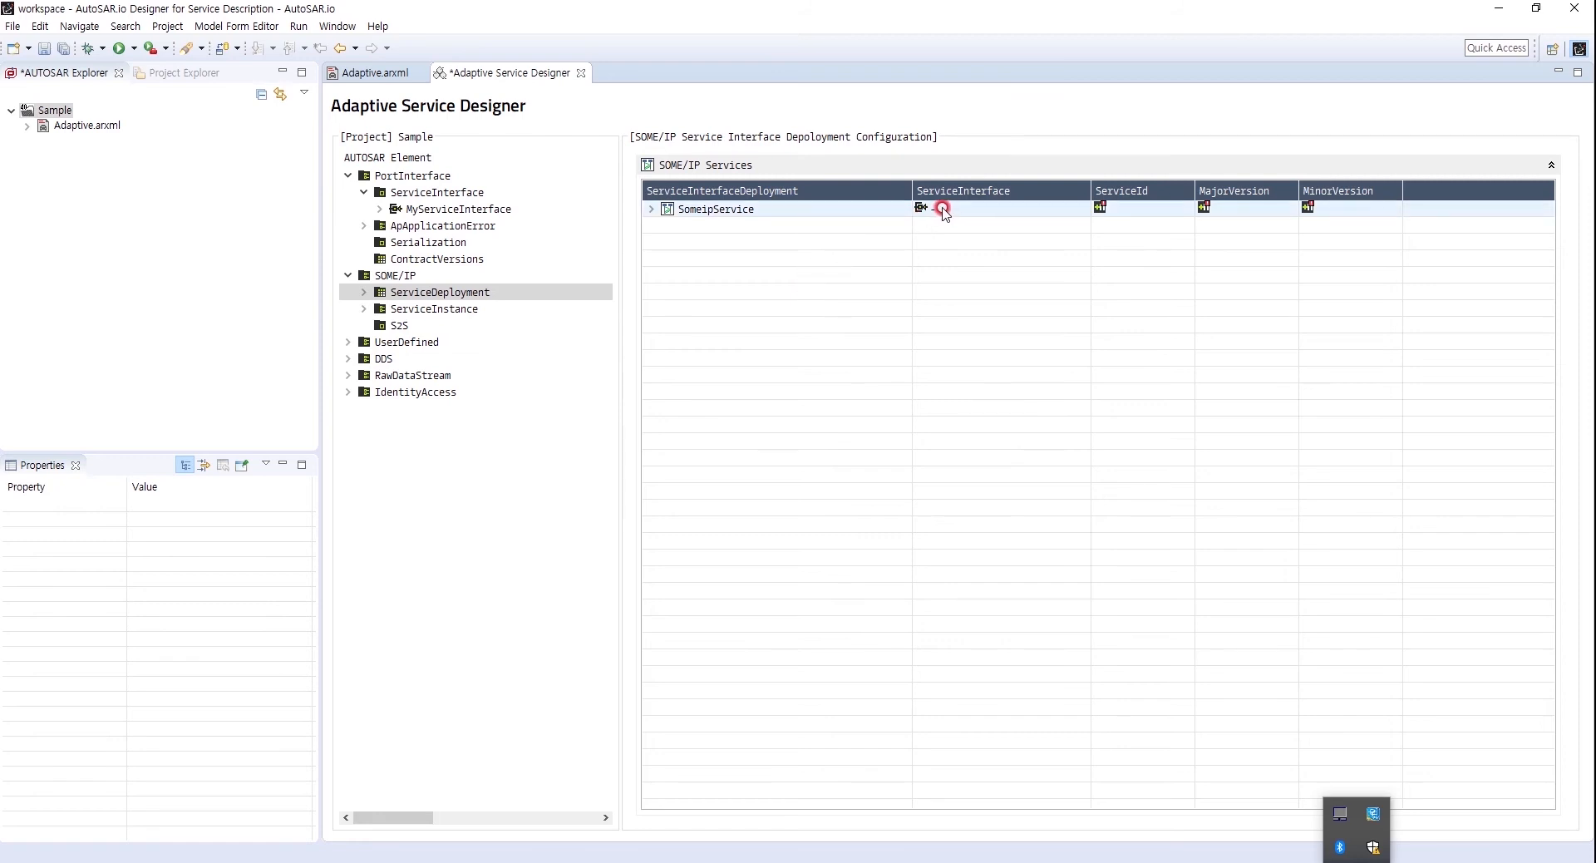
- Assign MyServiceInterface as the service interface of the new SOME/IP deployment
left_click(1015, 213)
left_click(1082, 209)
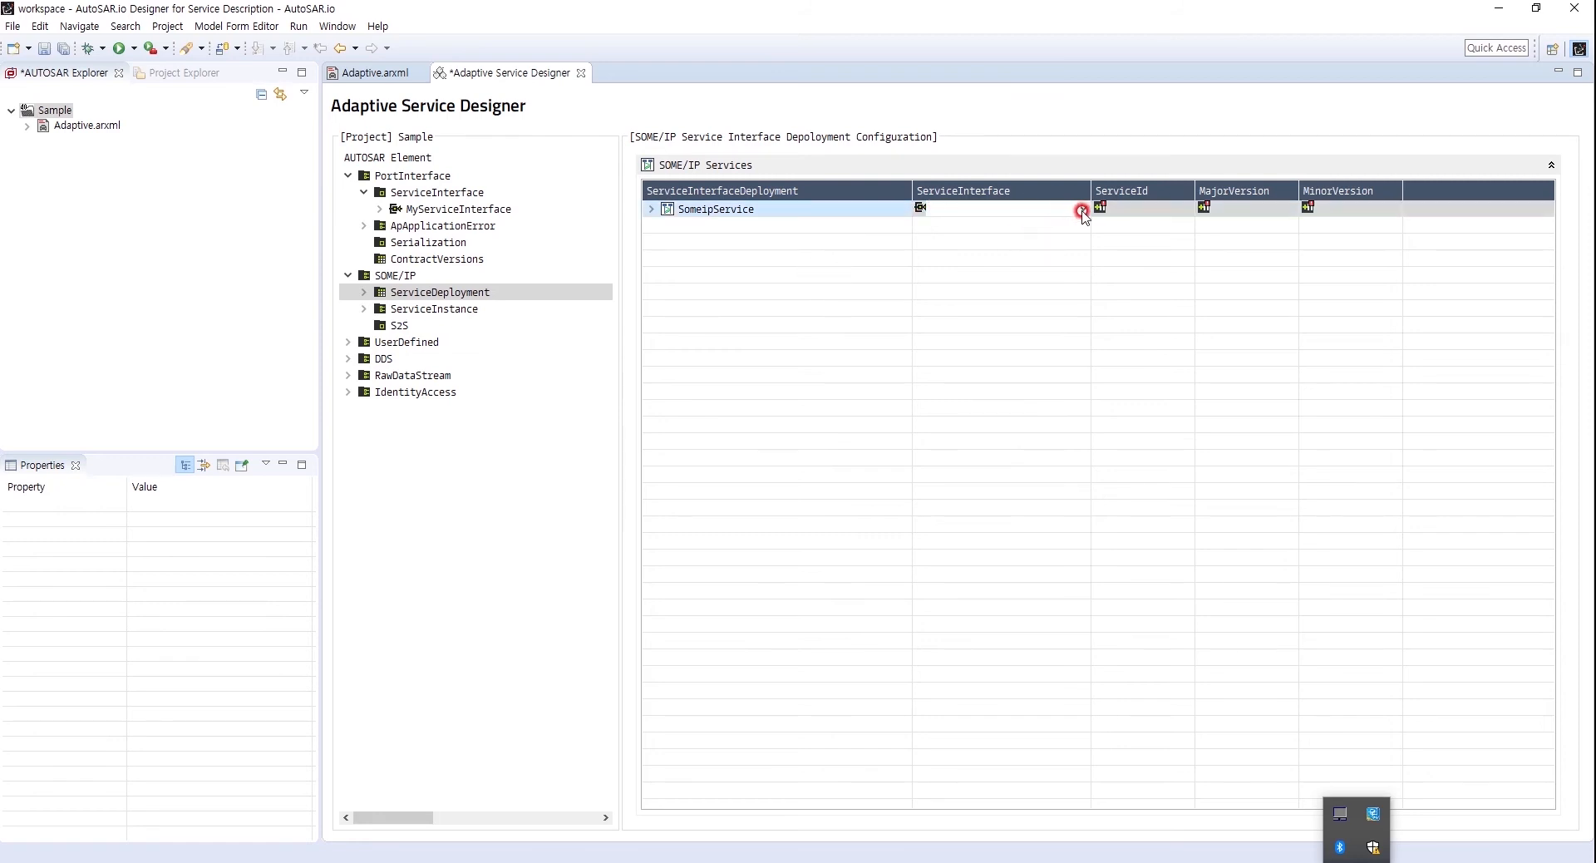
left_click(995, 239)
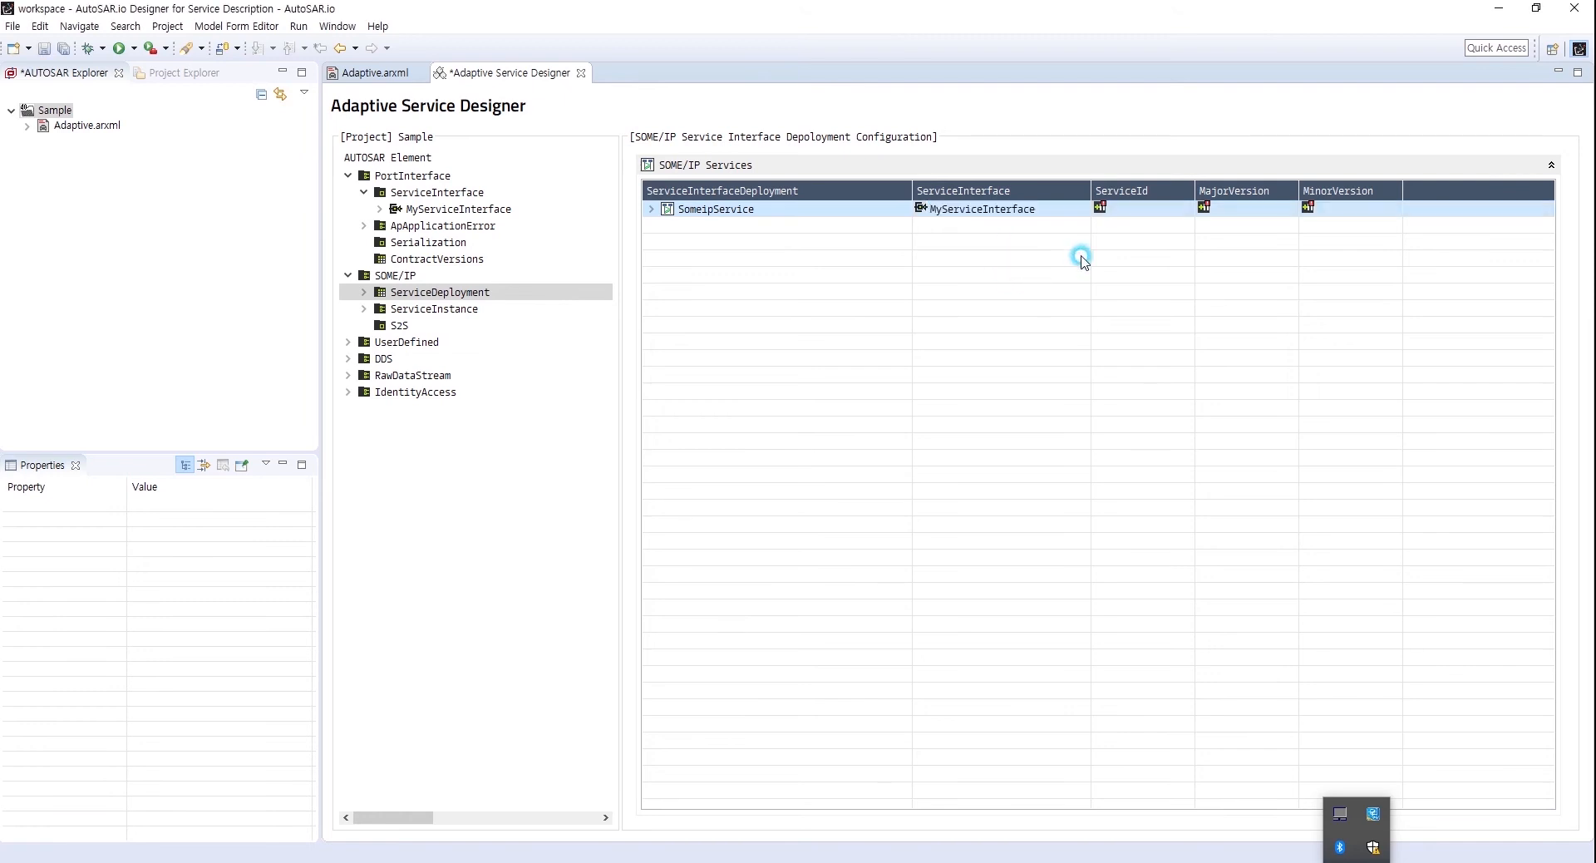
- Set the SOME/IP deployment's ServiceId to 84, MajorVersion to 1 and MinorVersion to 0
left_click(1133, 211)
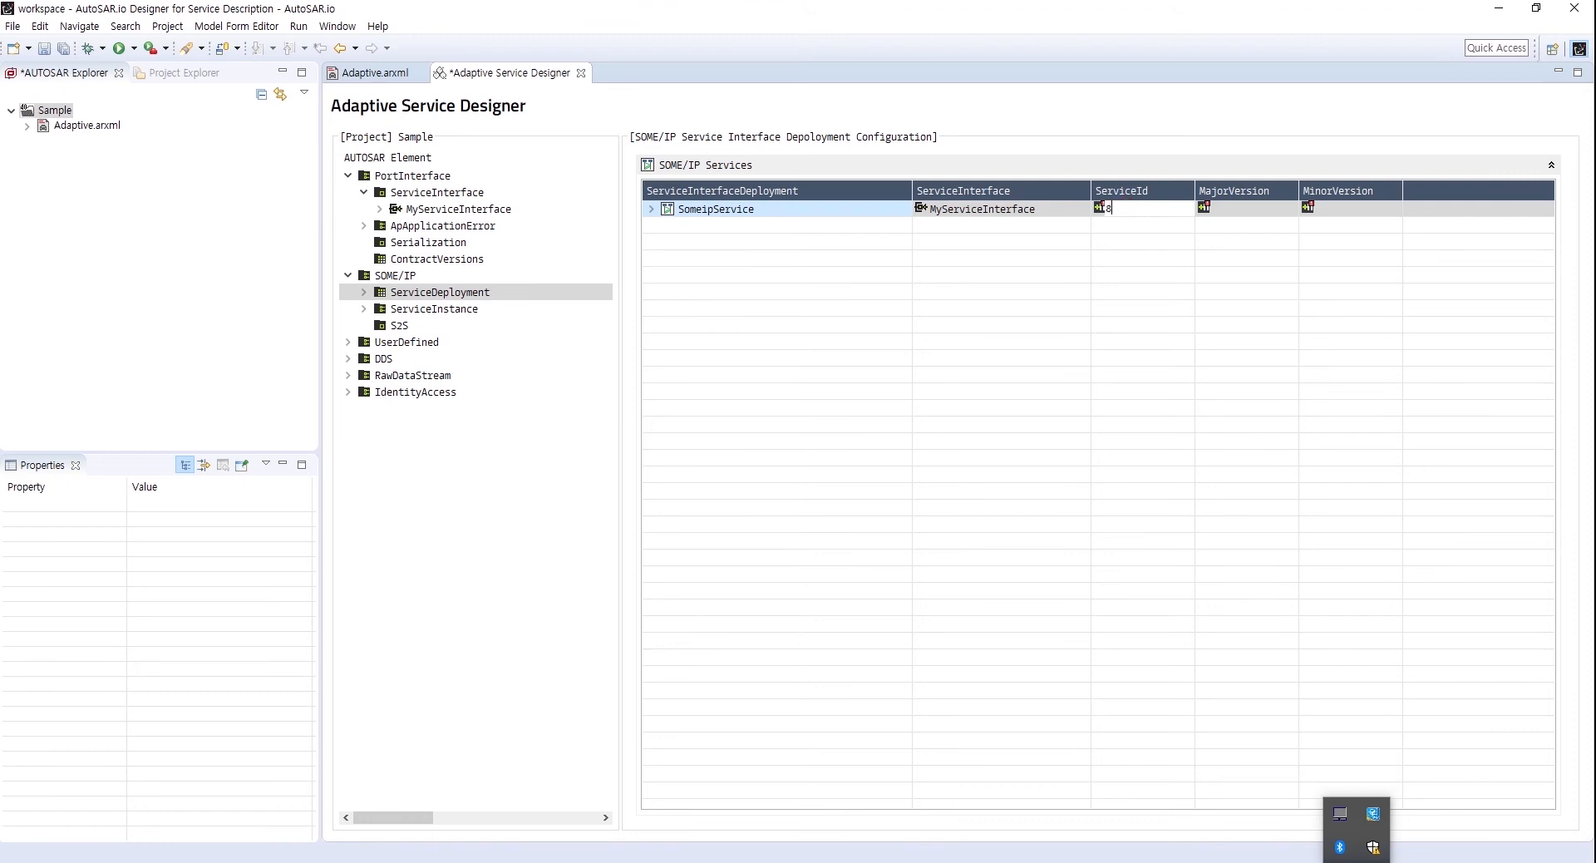
left_click(1254, 208)
type("1")
left_click(1358, 208)
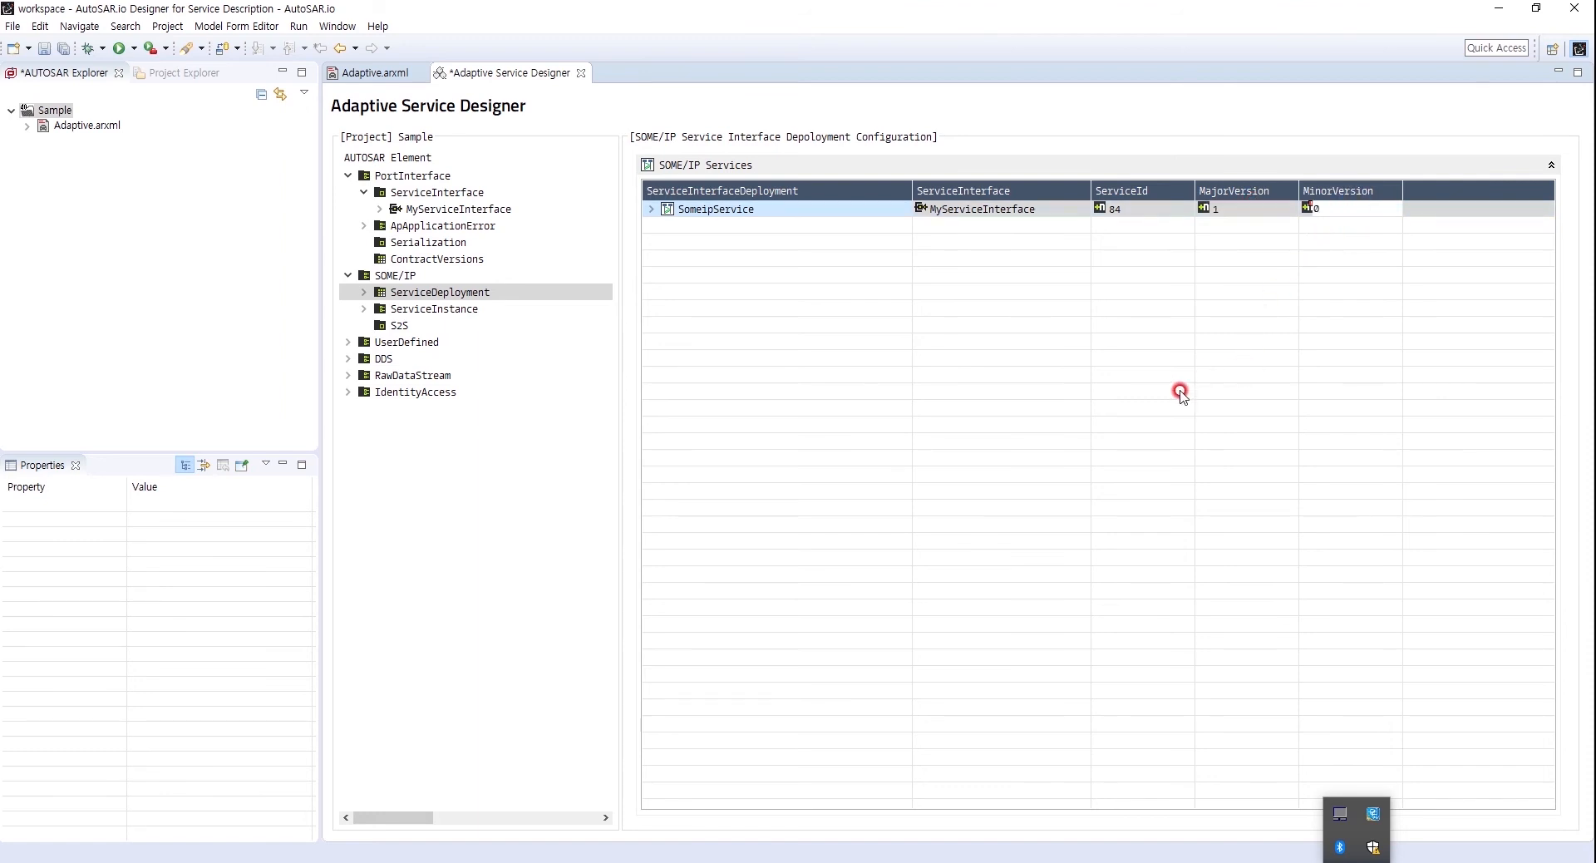
left_click(849, 346)
- Add an event deployment to the SOME/IP service deployment and expand the list to show it
left_click(653, 210)
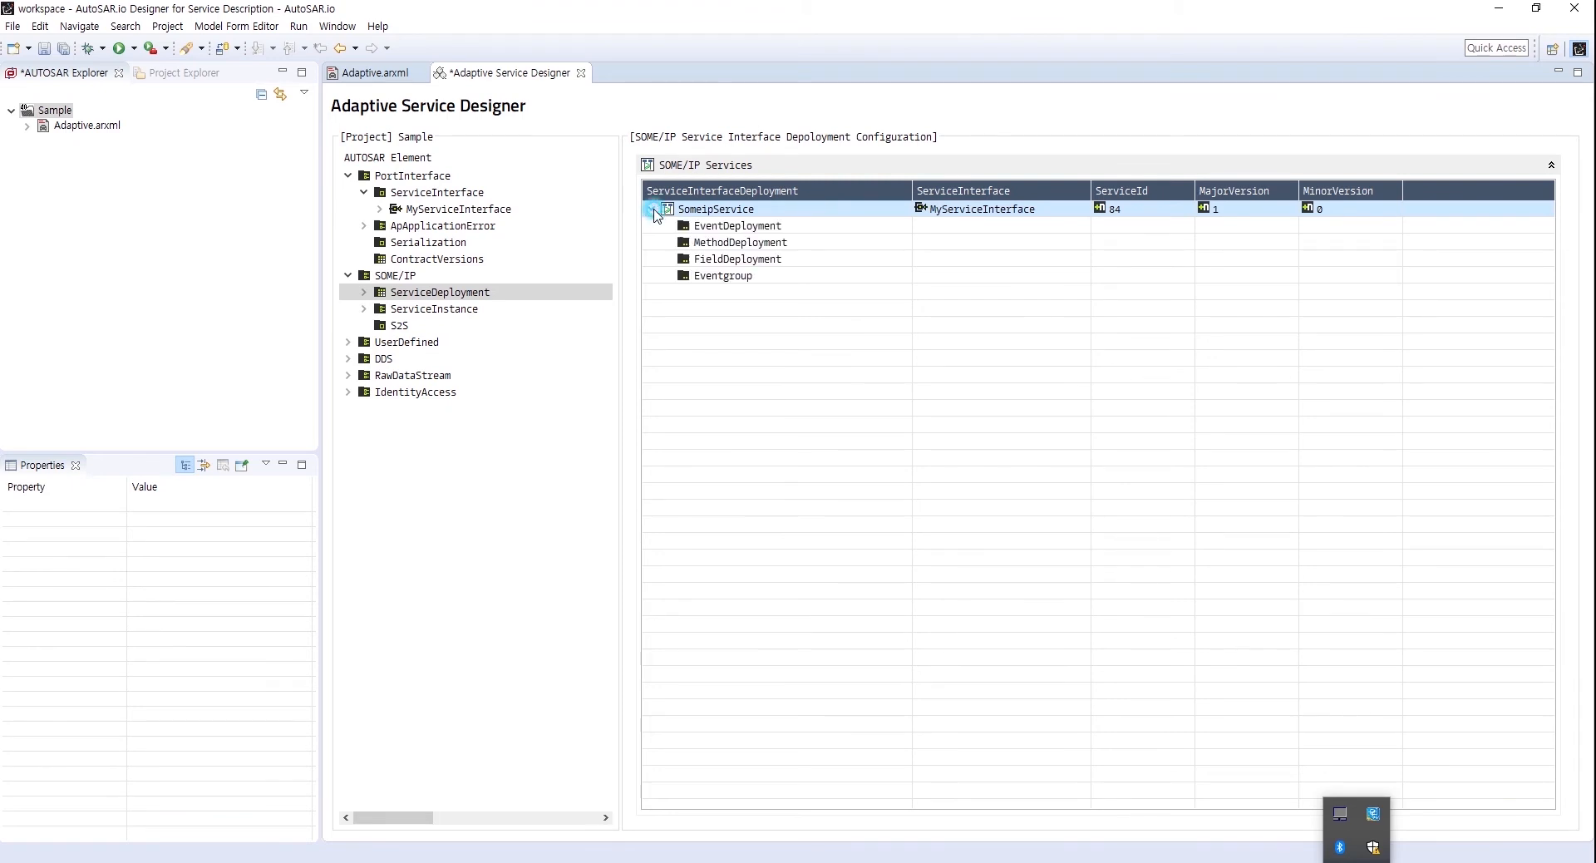
left_click(723, 319)
left_click(738, 228)
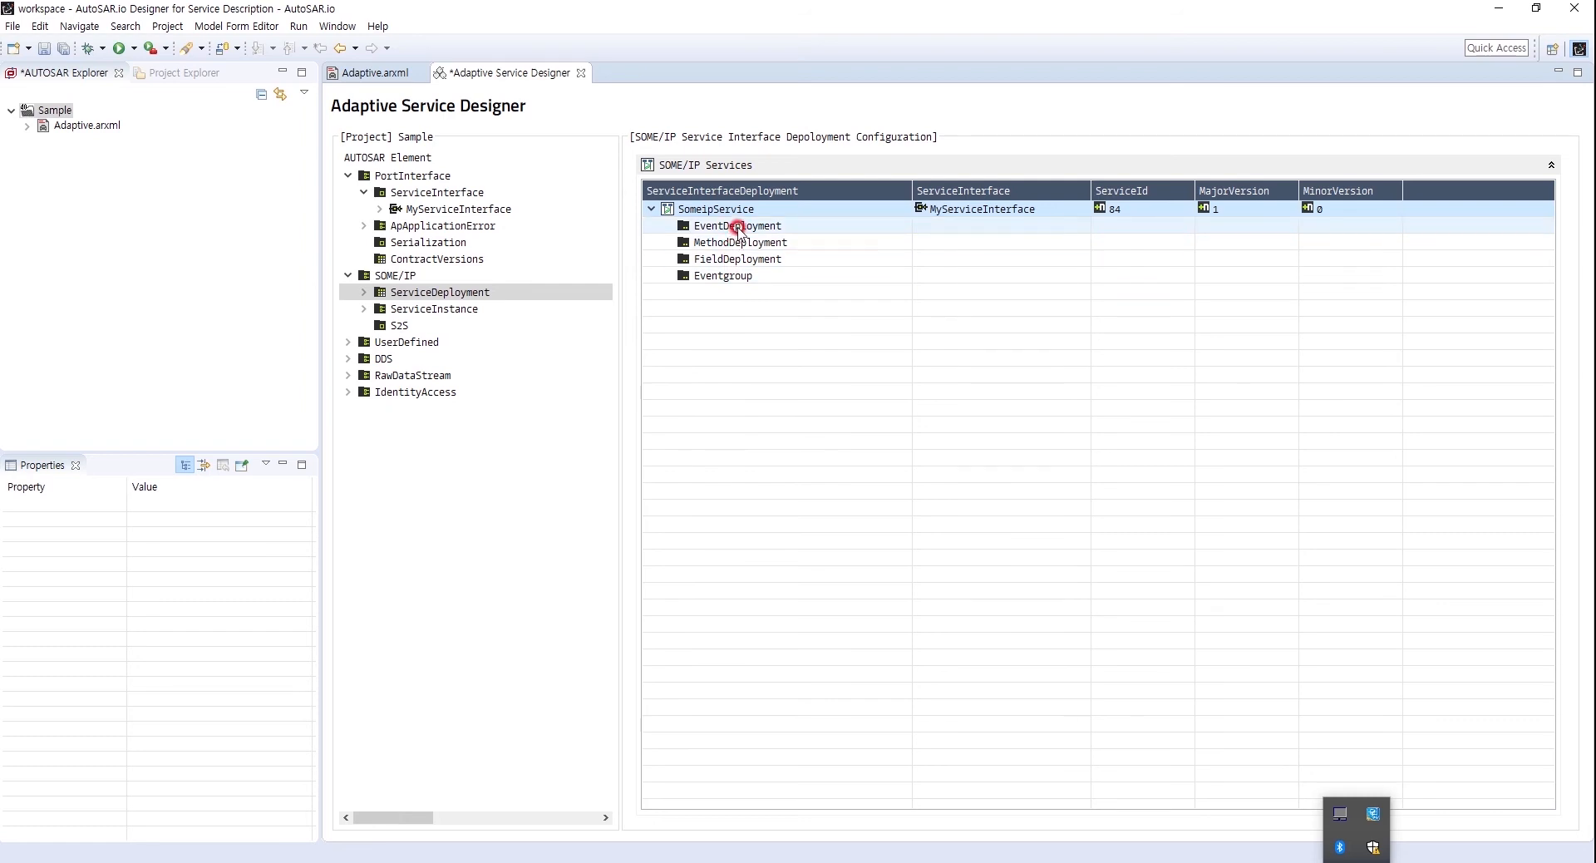
right_click(738, 227)
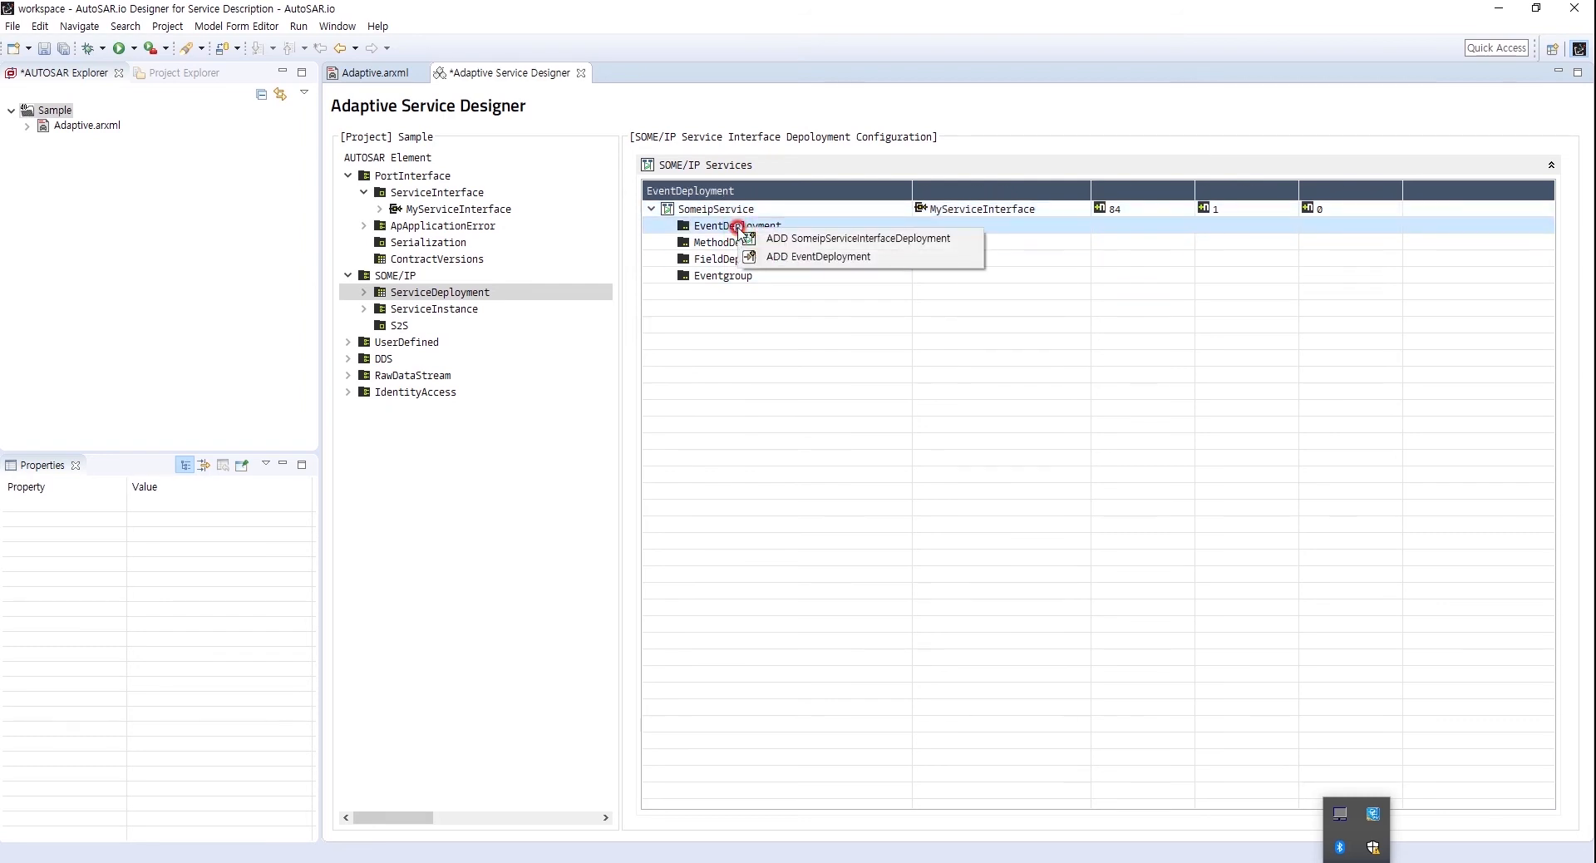
left_click(759, 256)
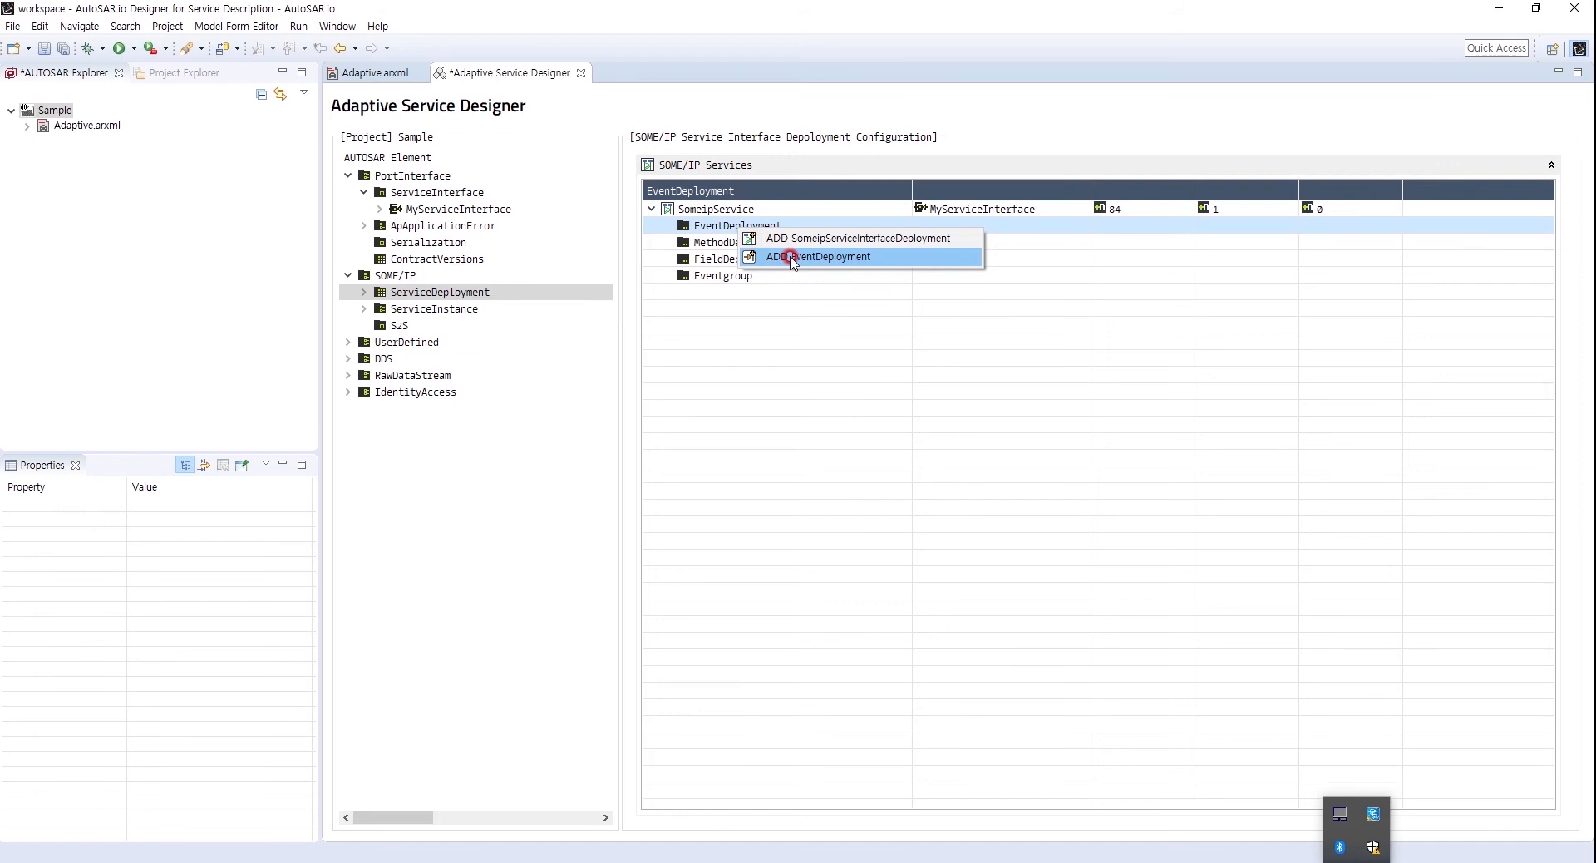
left_click(803, 257)
left_click(669, 226)
left_click(671, 231)
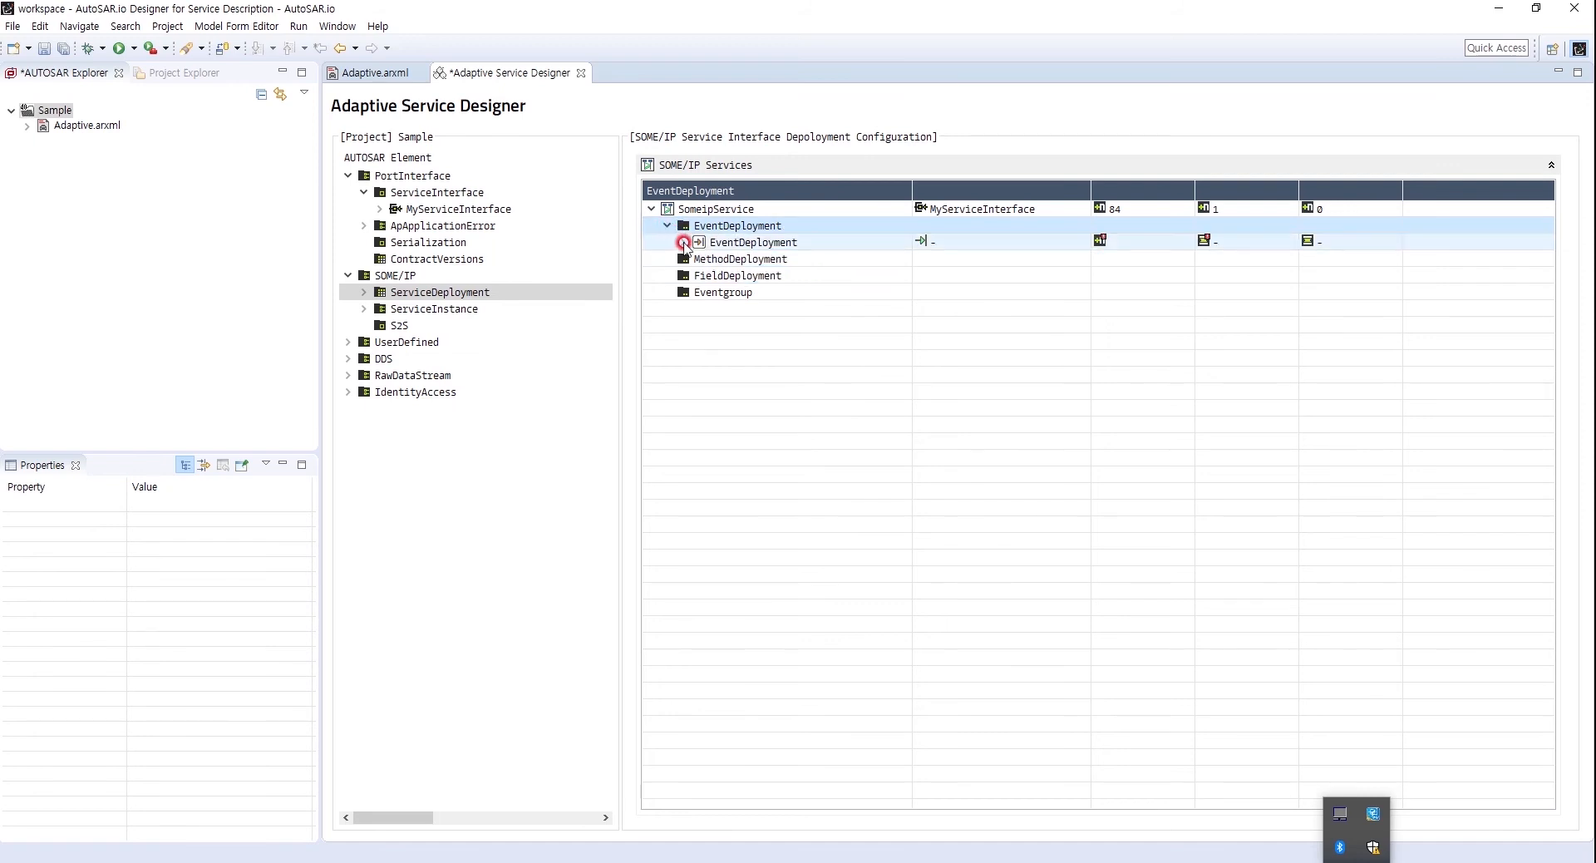
- Link the event deployment to MyEvent and set its EventId to 34
left_click(950, 243)
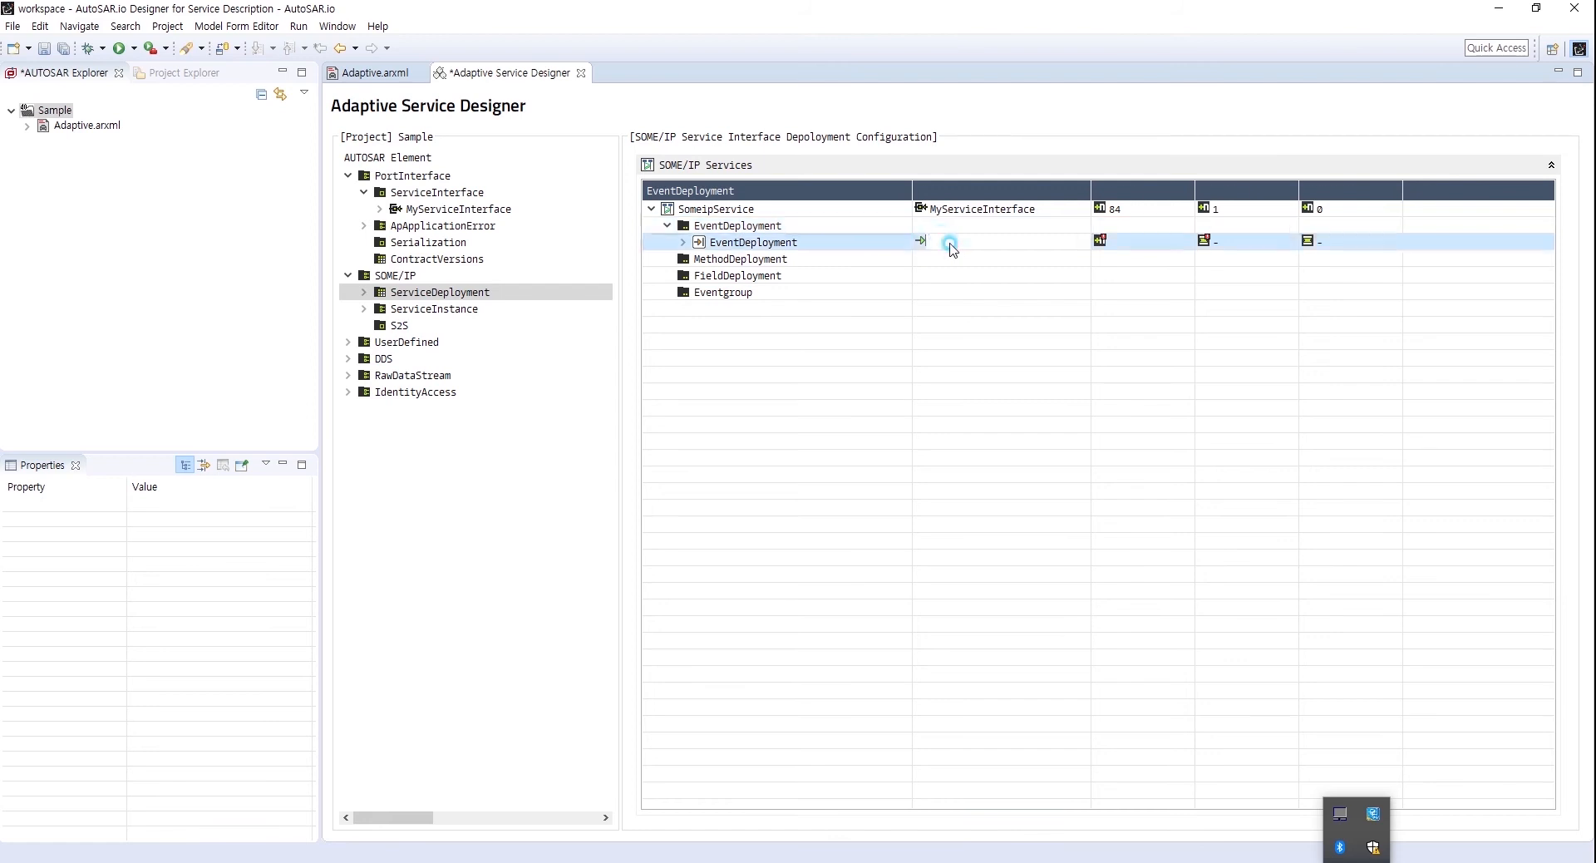
left_click(1083, 242)
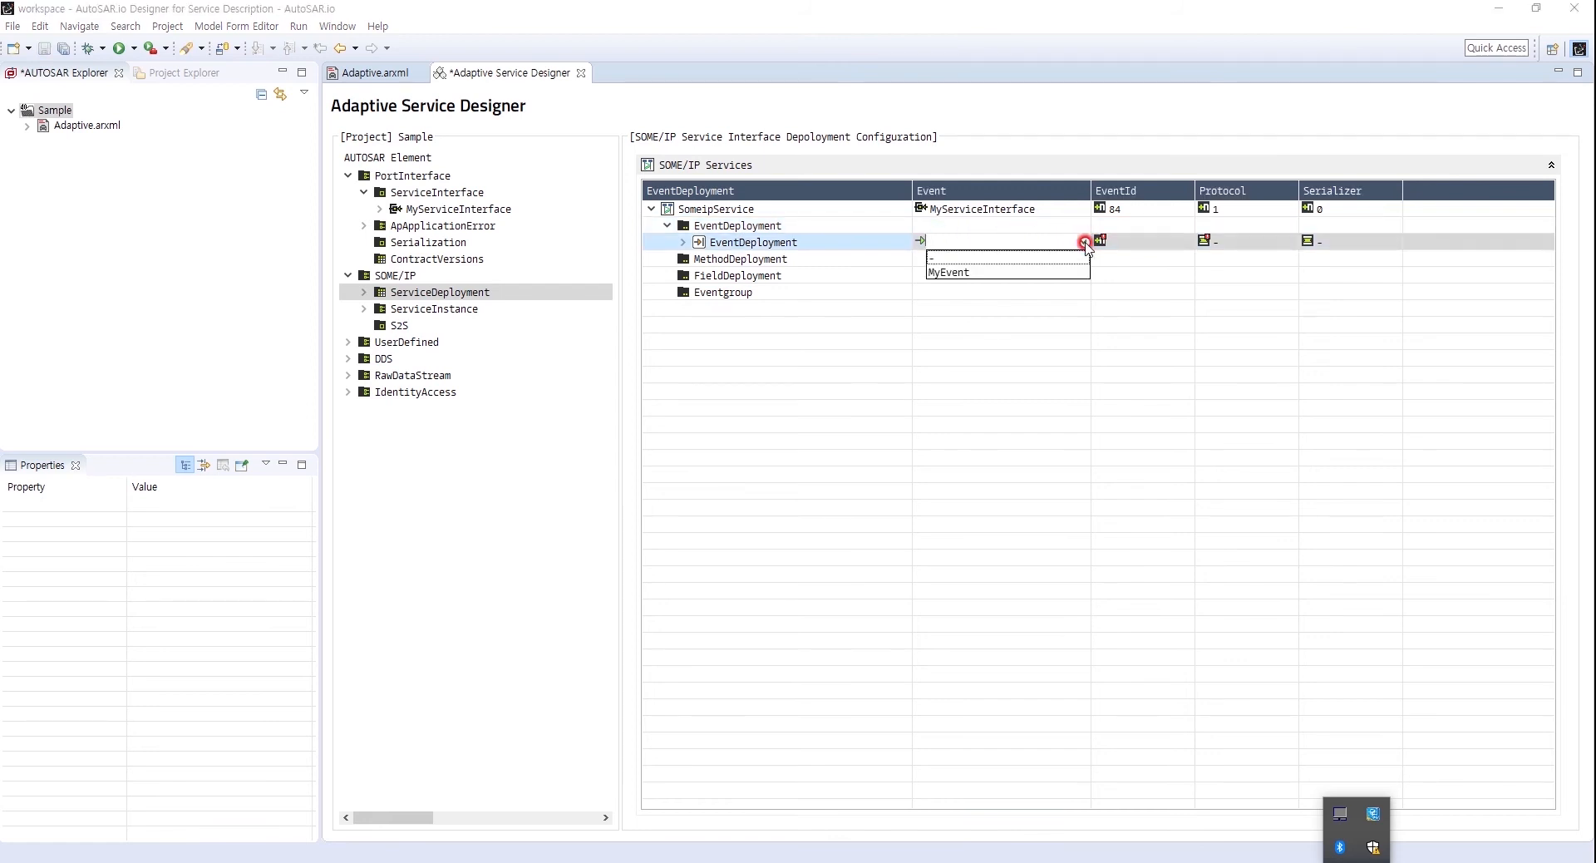
left_click(981, 271)
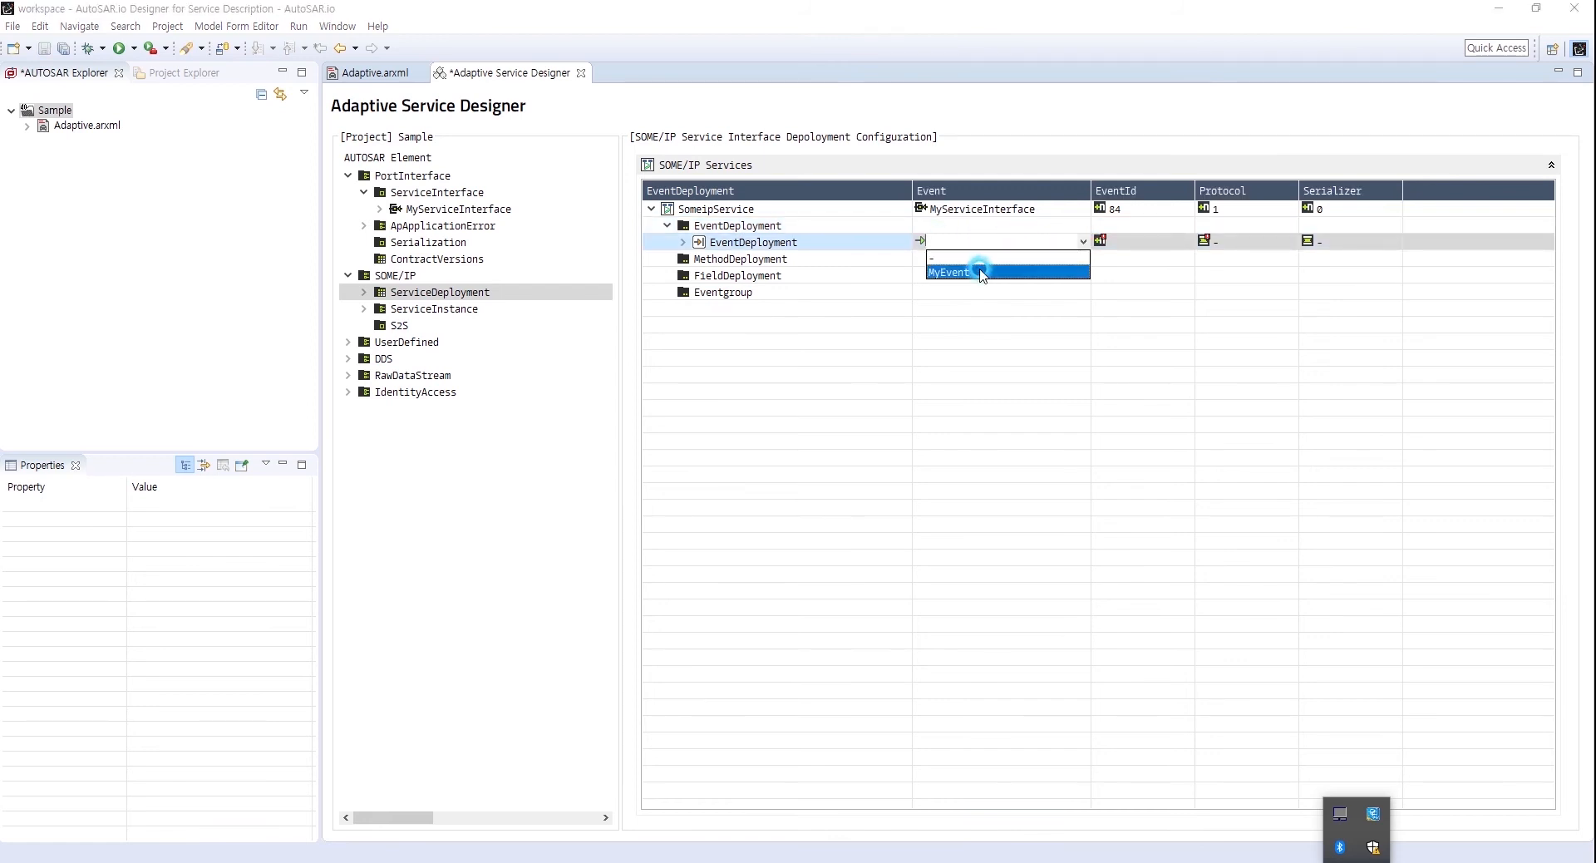
left_click(1127, 235)
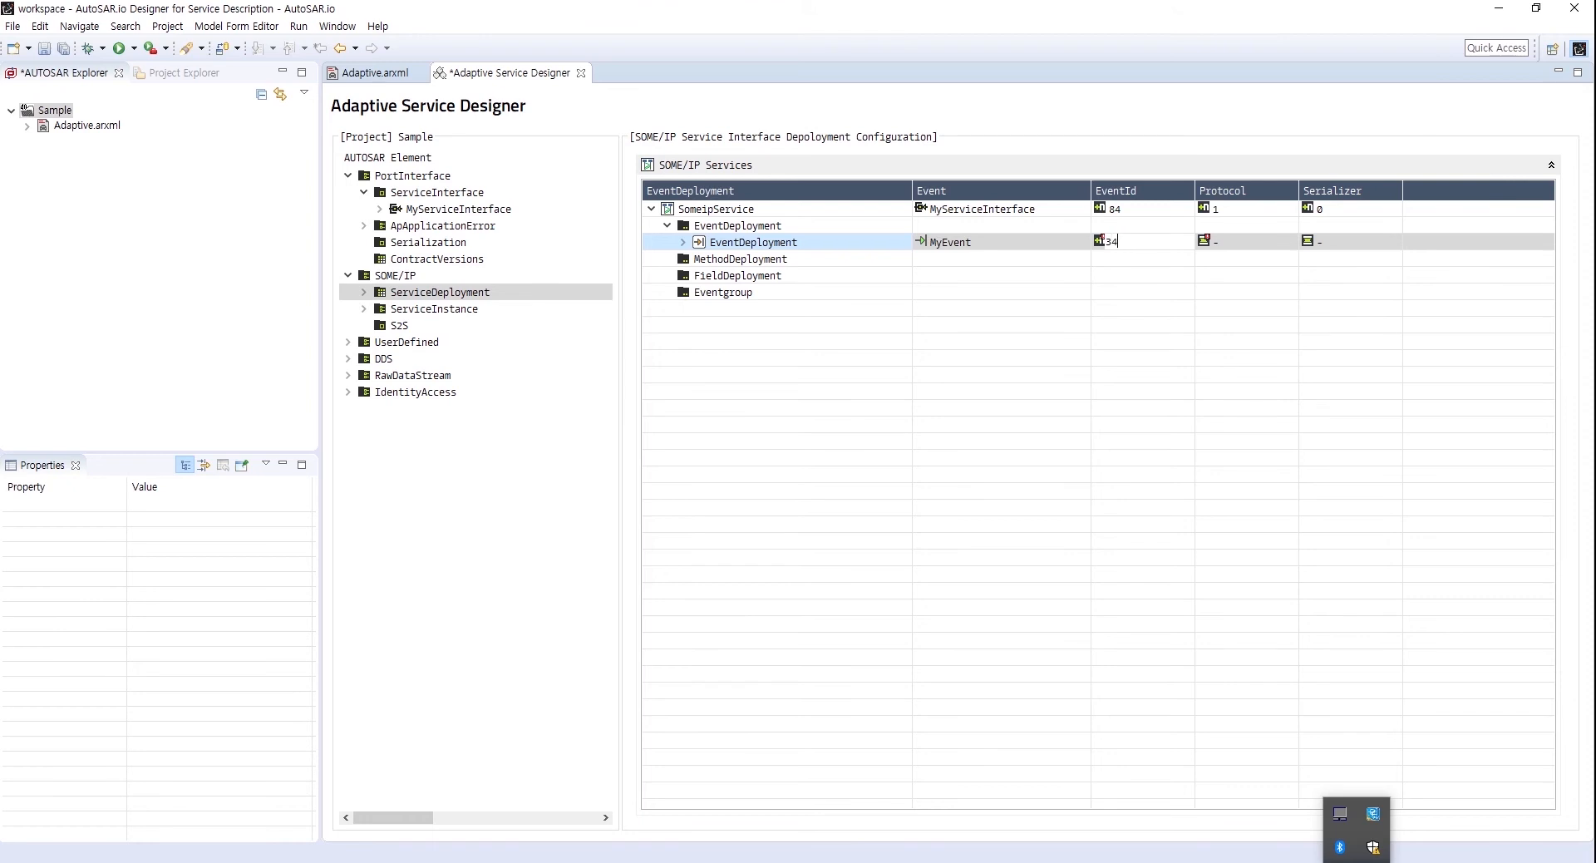
- Set the MyEvent event deployment's Protocol to UDP and its Serializer to SOMEIP
left_click(1255, 240)
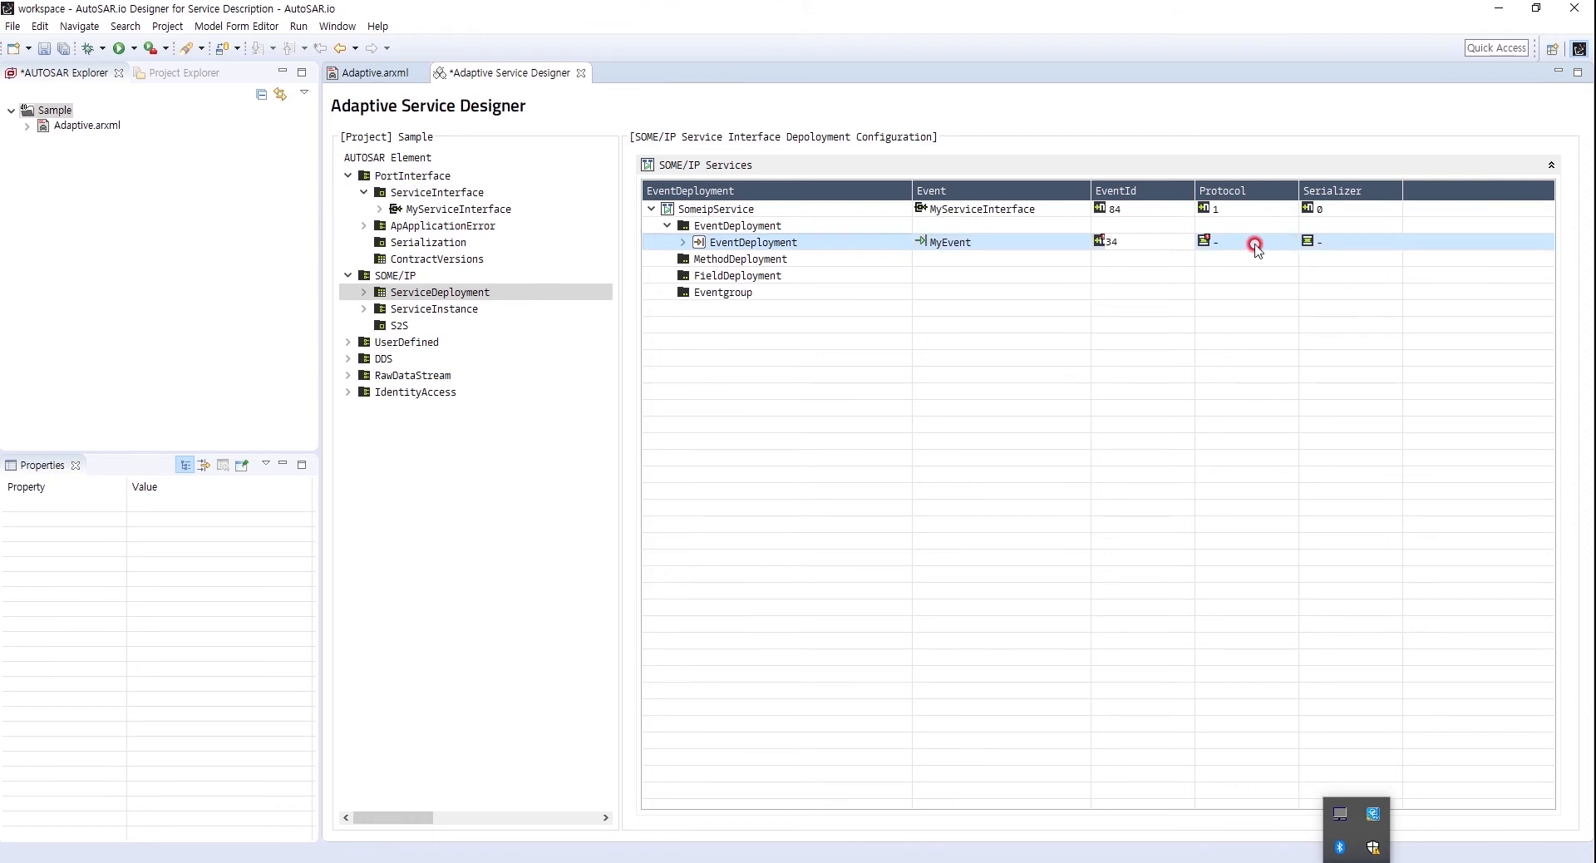
left_click(1284, 239)
left_click(1285, 240)
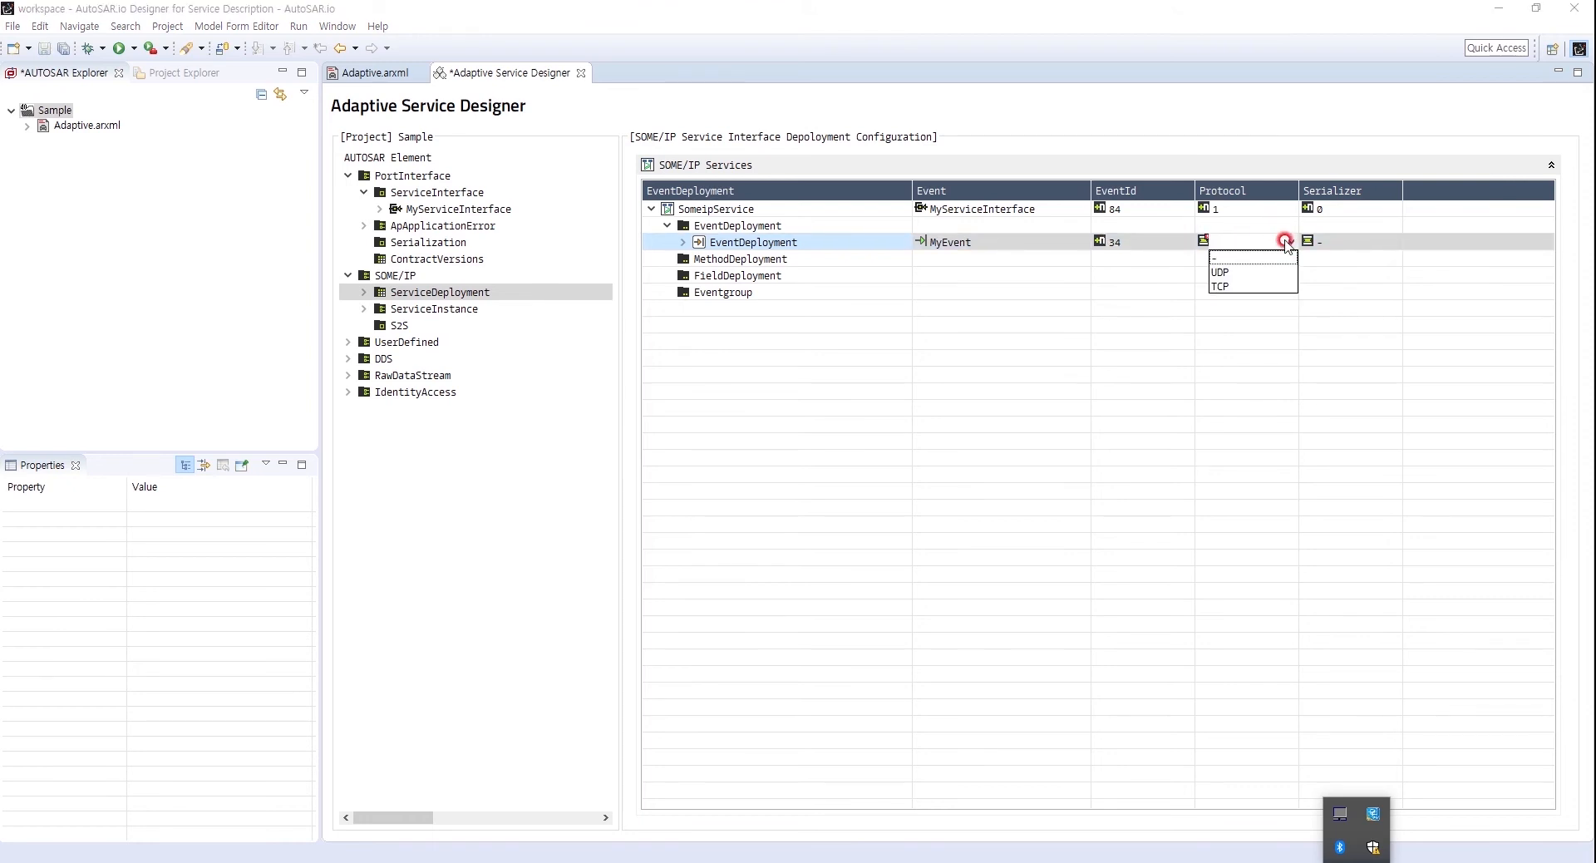
left_click(1227, 272)
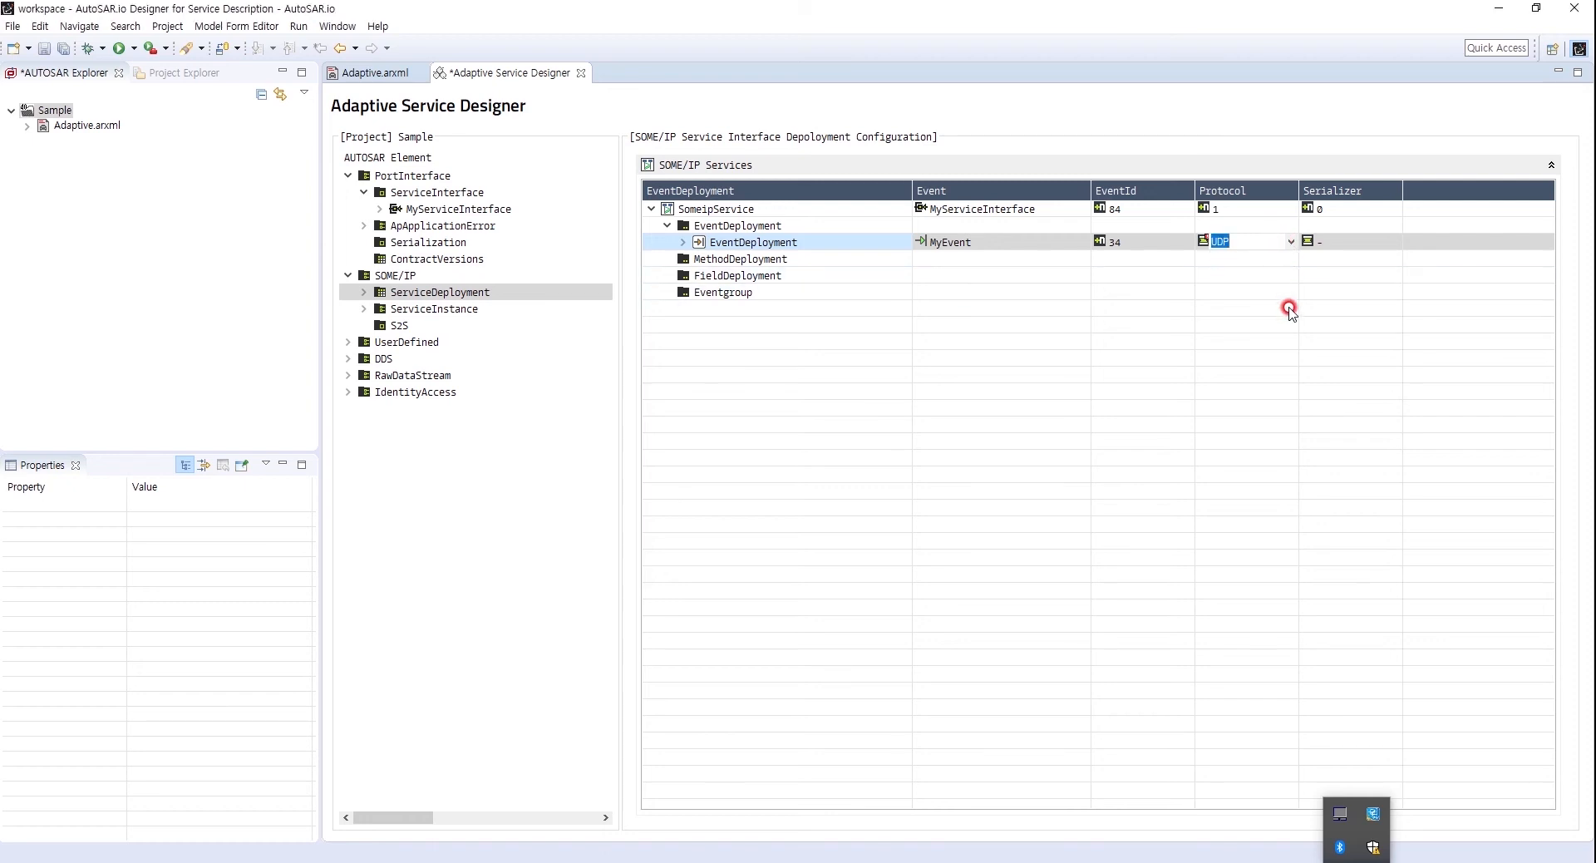
left_click(1367, 240)
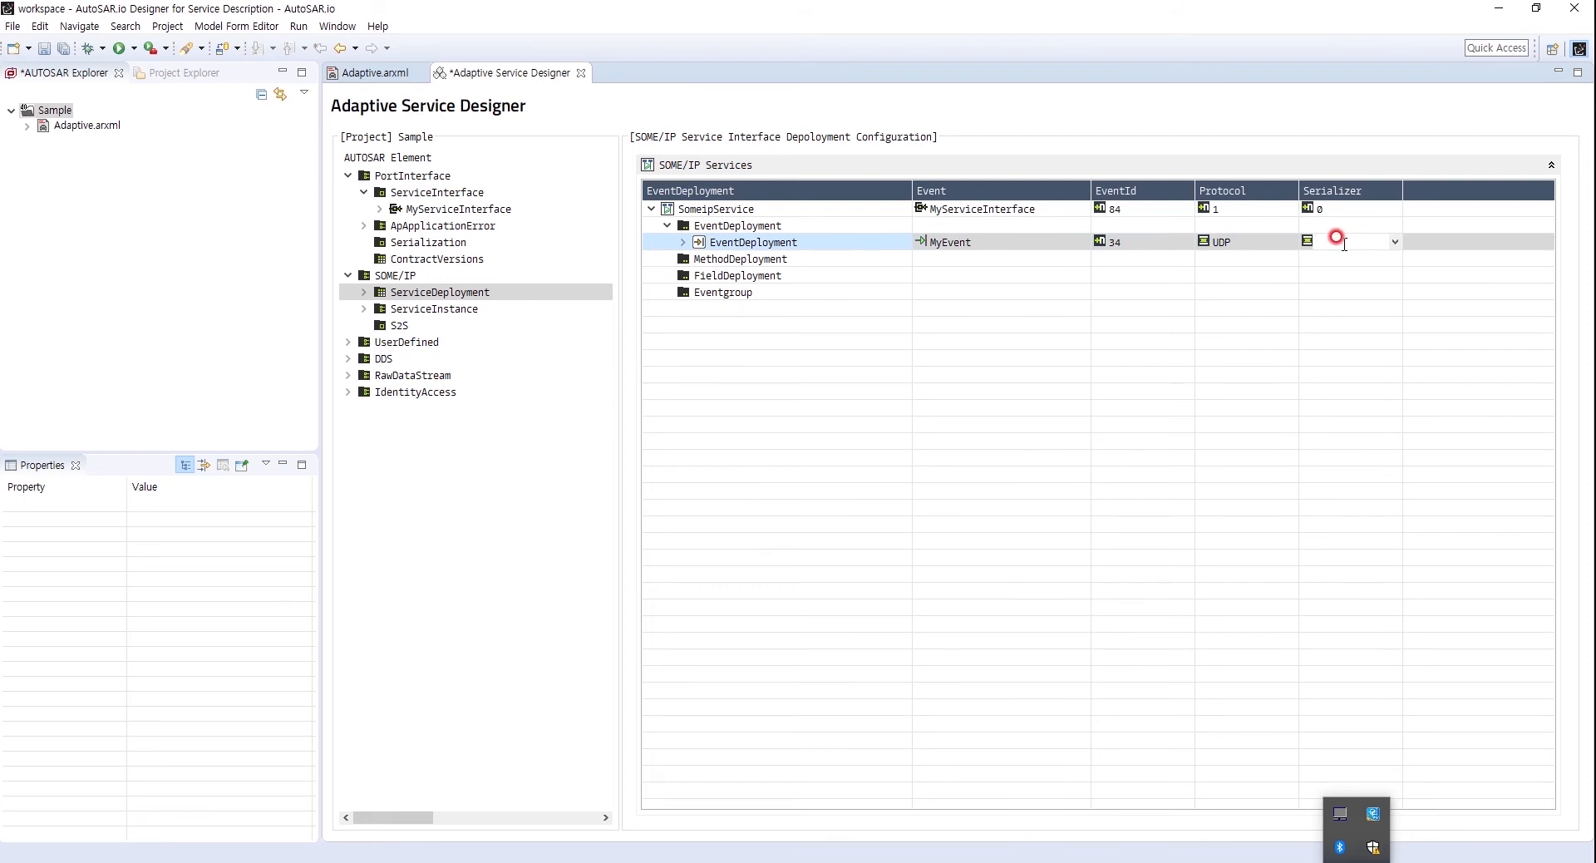
left_click(1389, 242)
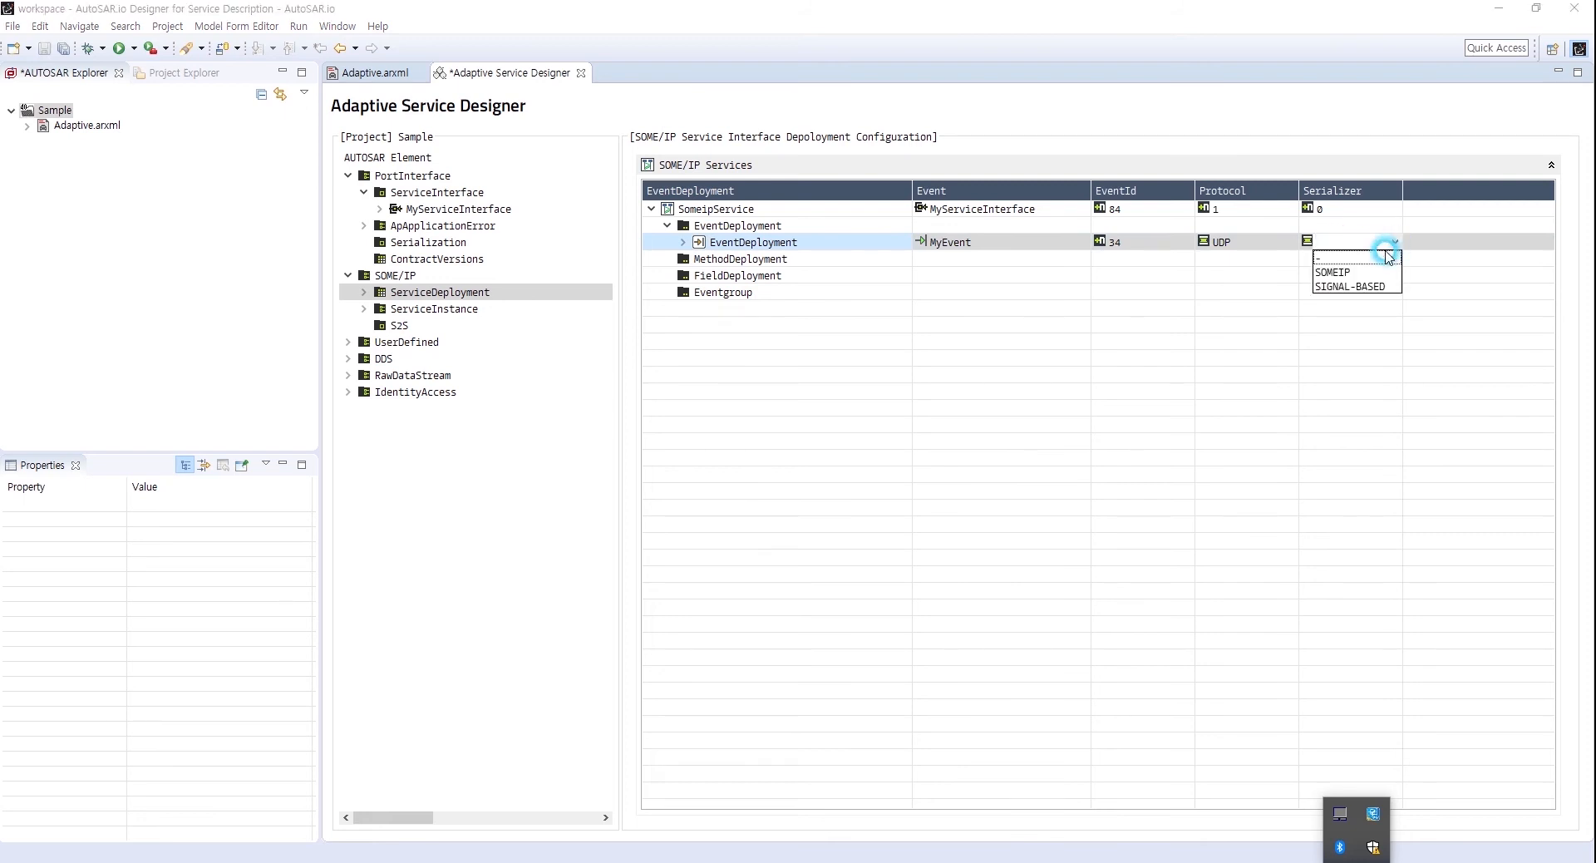
left_click(1354, 274)
left_click(1354, 320)
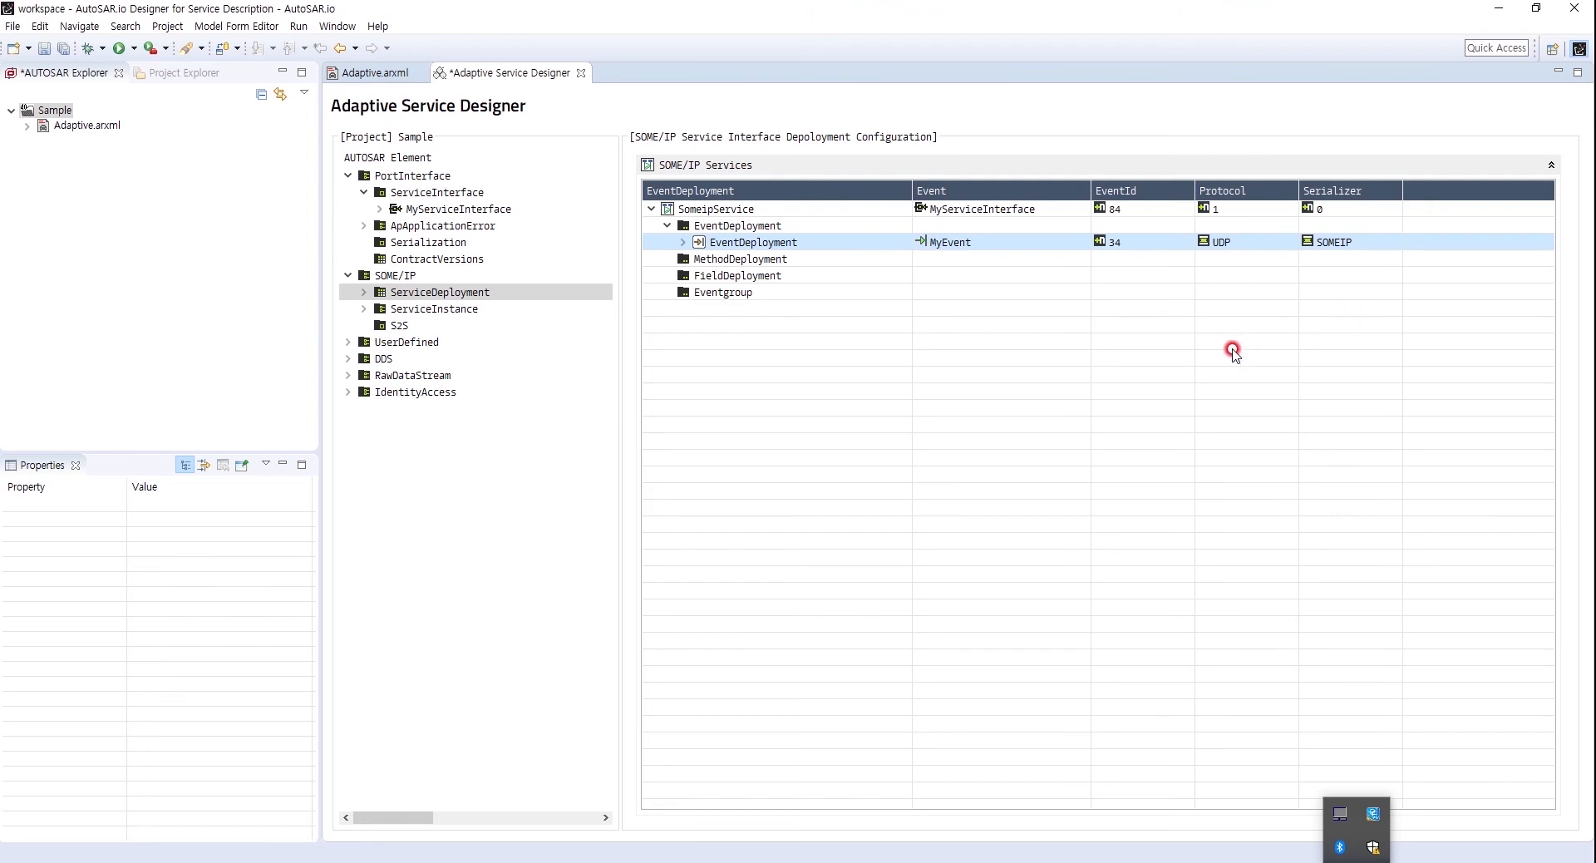
- Add a method deployment to the SOME/IP service deployment and rename it FFMethodDeployment
right_click(737, 264)
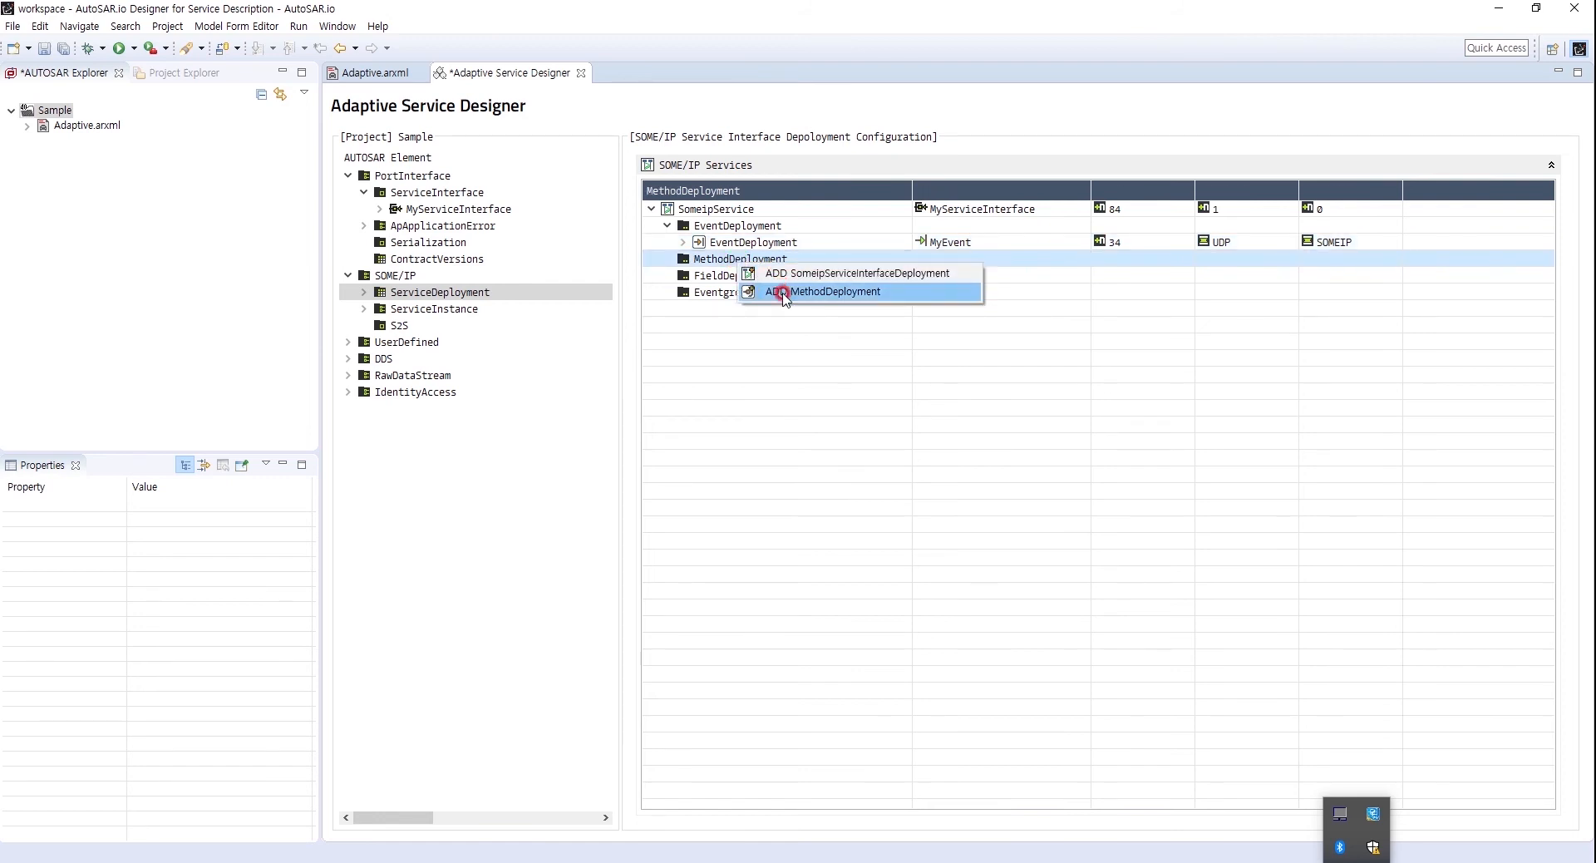
left_click(785, 291)
left_click(669, 260)
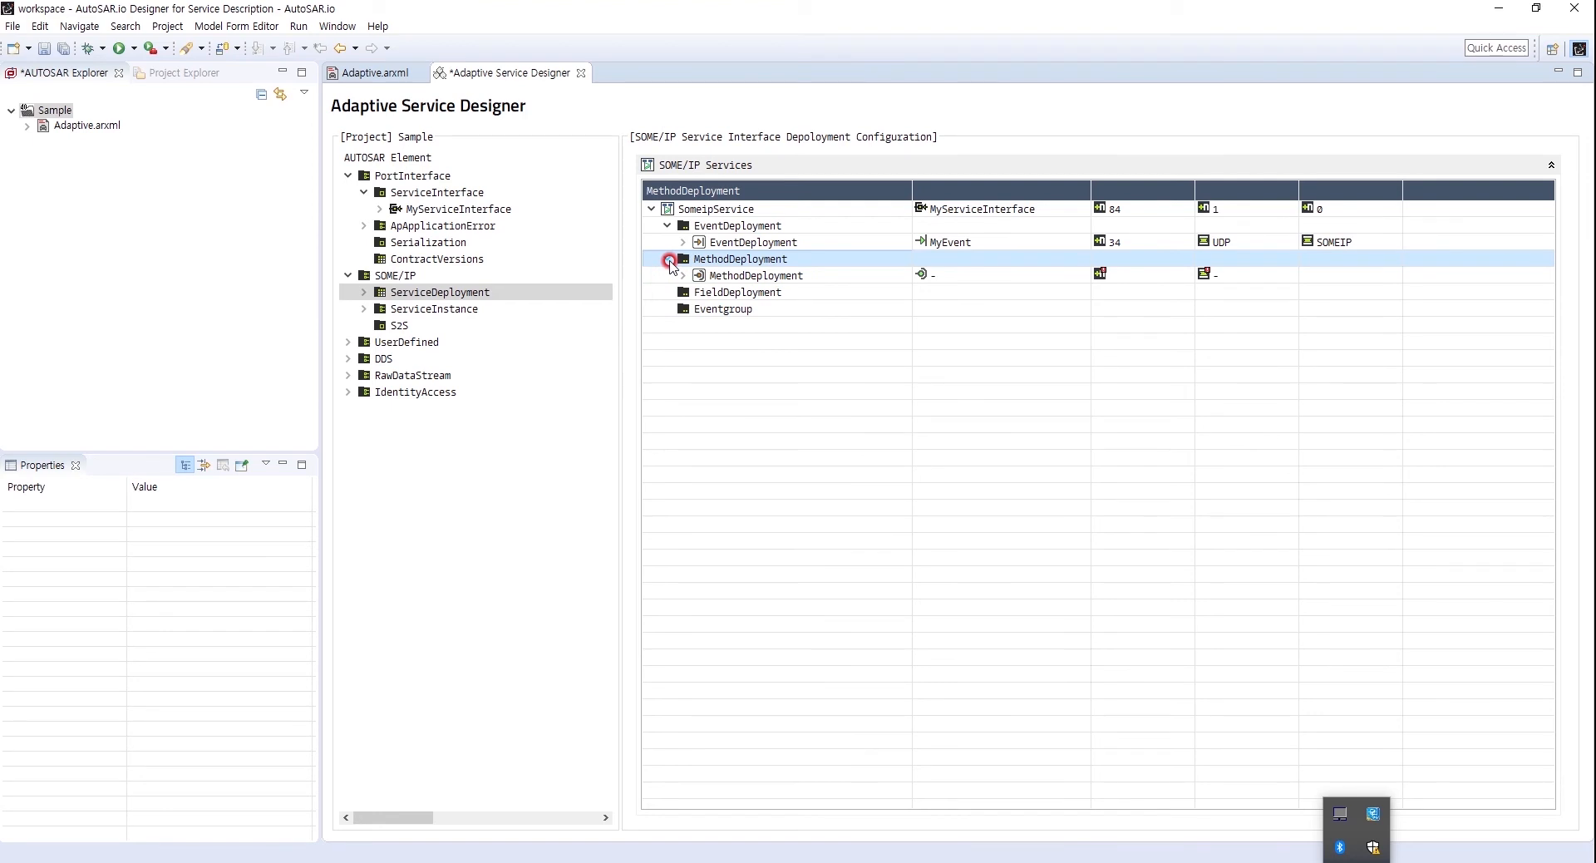
left_click(703, 274)
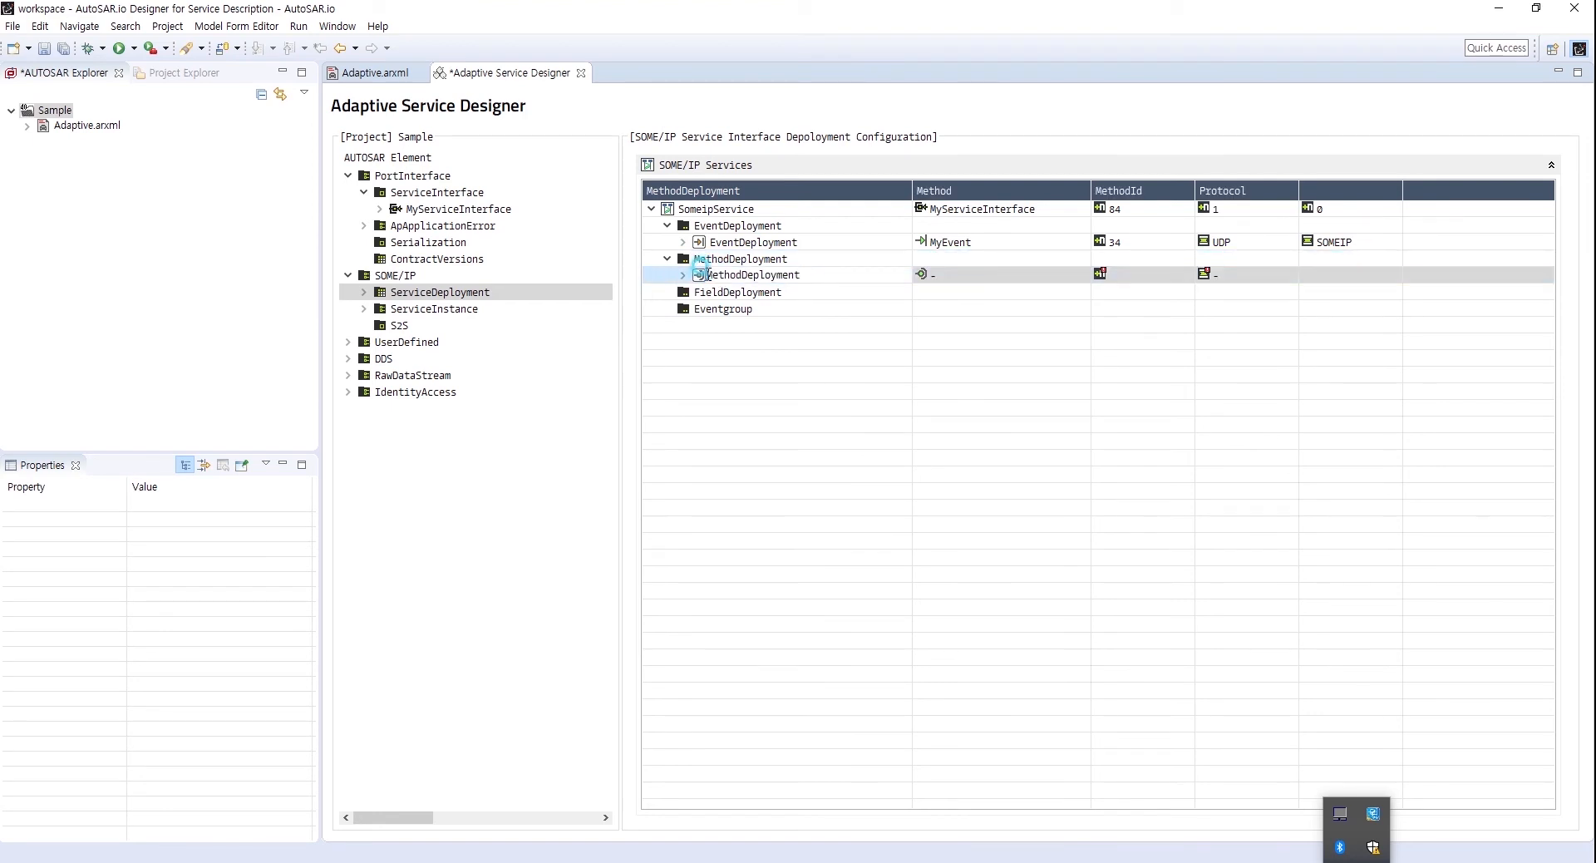
left_click(723, 310)
type("FF")
key("Return")
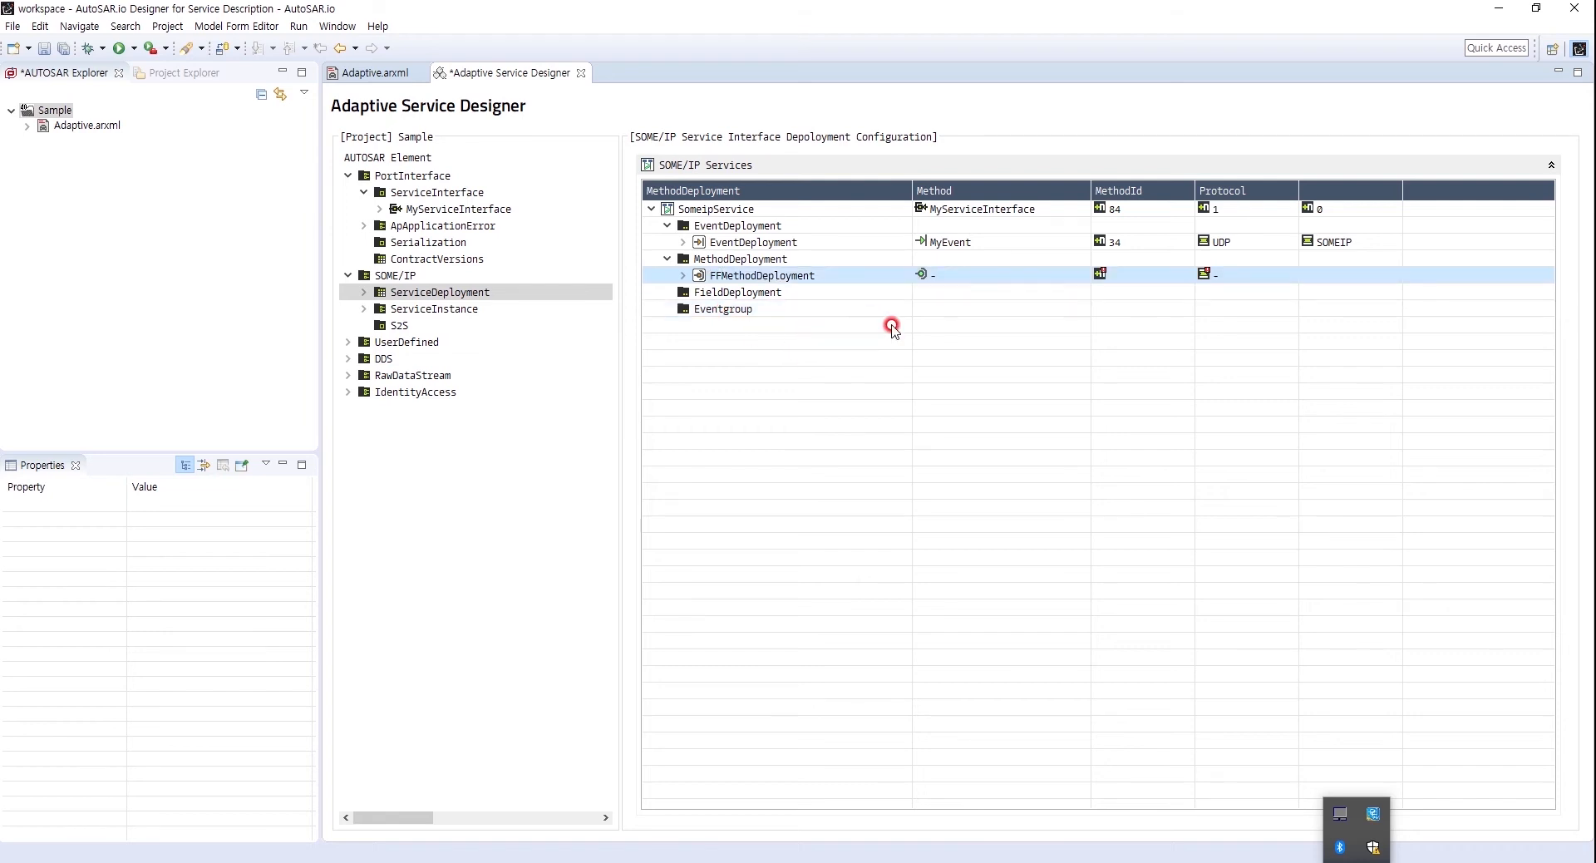
- Link FFMethodDeployment to FFMethod, with MethodId 12 and Protocol UDP
left_click(1008, 274)
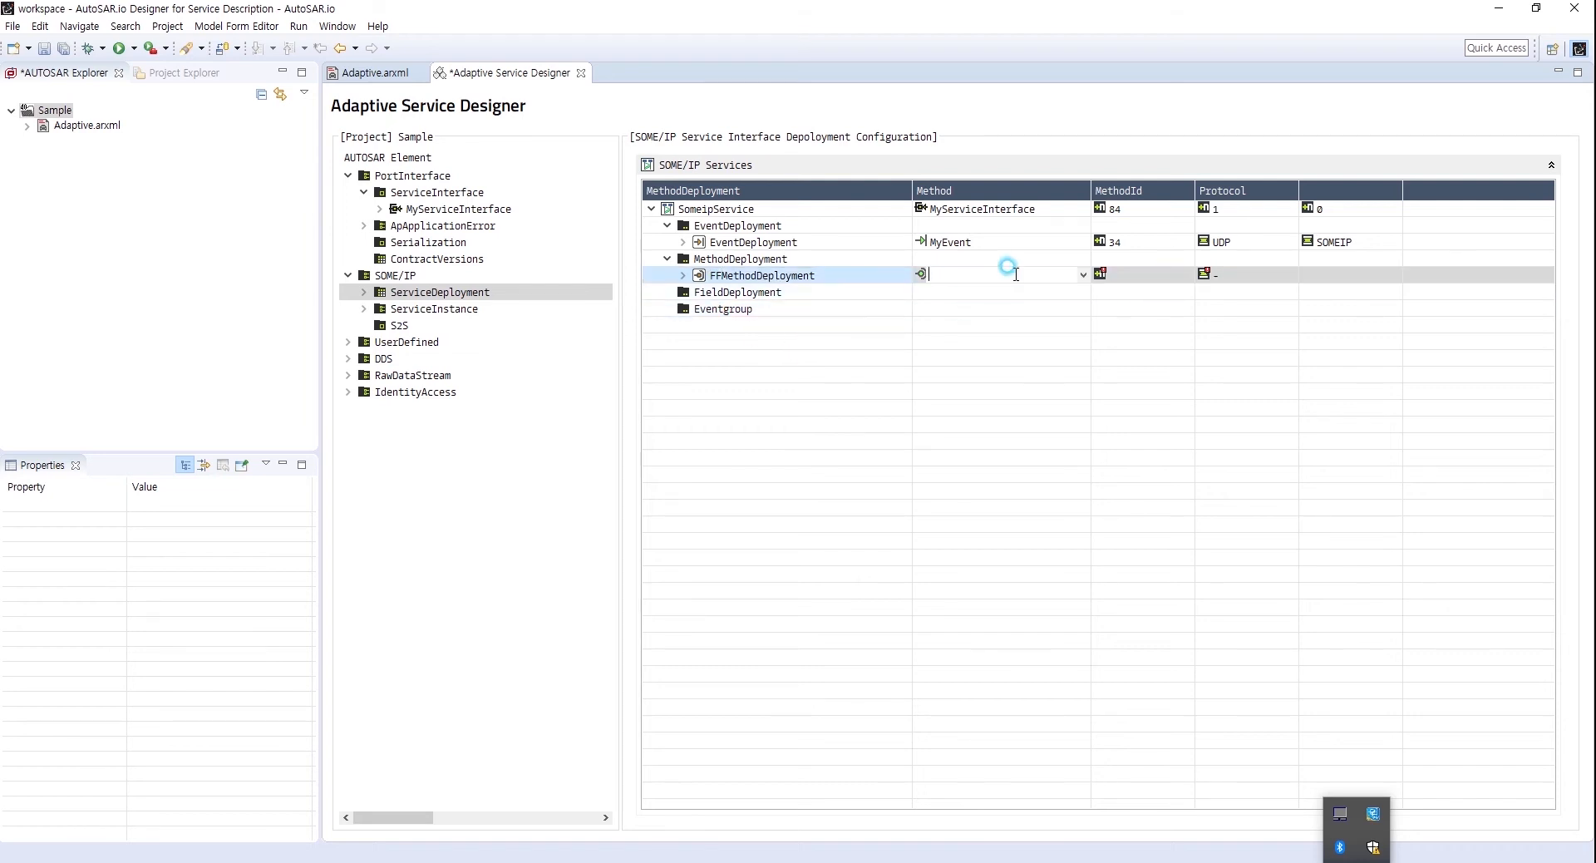
left_click(1082, 275)
left_click(972, 319)
left_click(1135, 276)
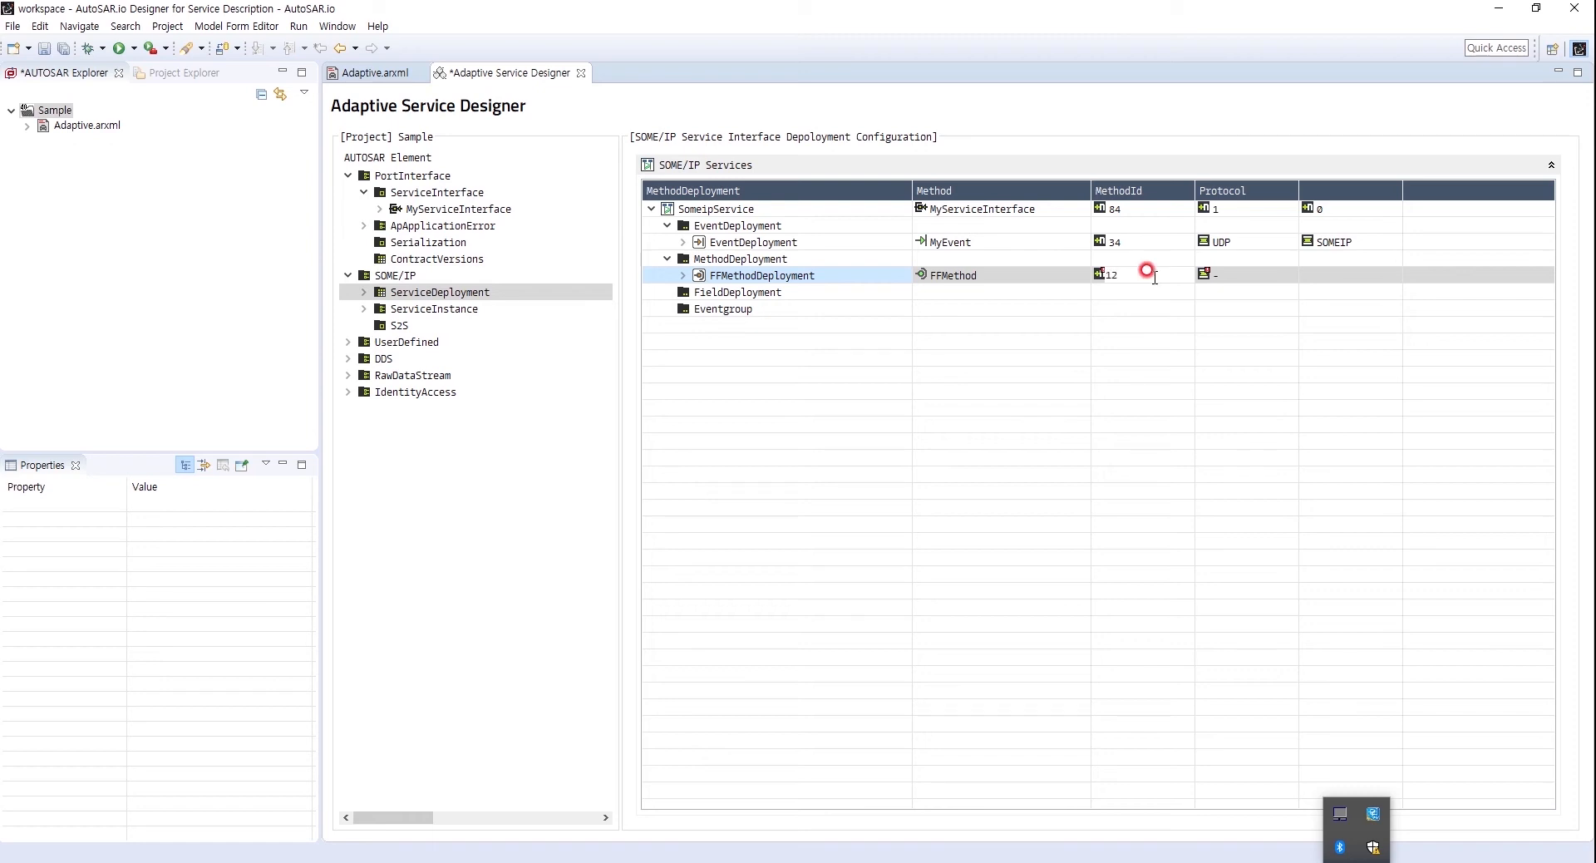
left_click(1171, 306)
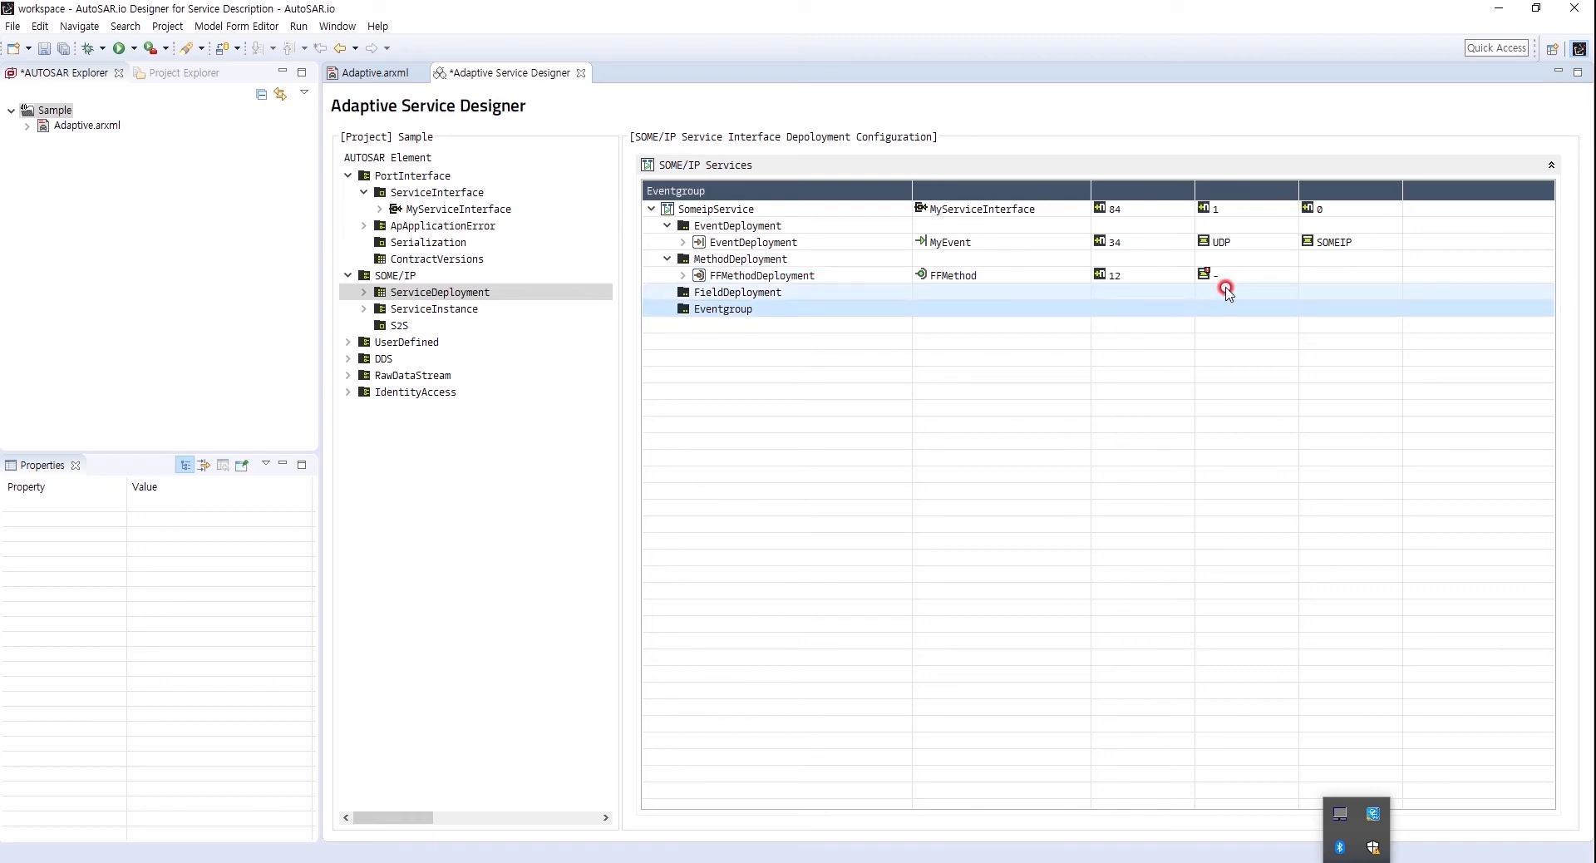
left_click(1265, 276)
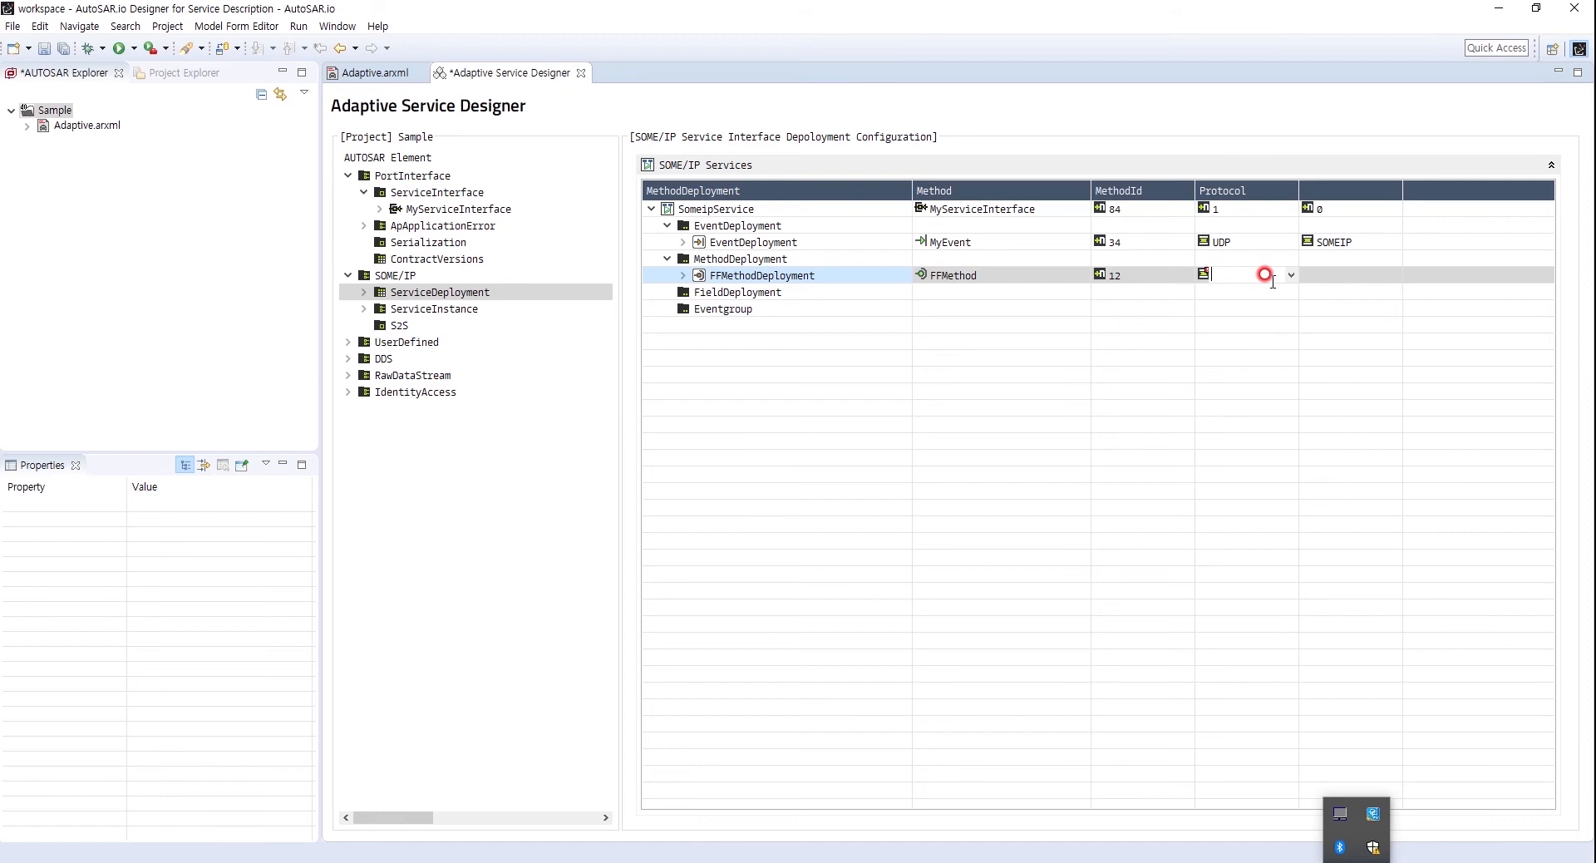
left_click(1290, 275)
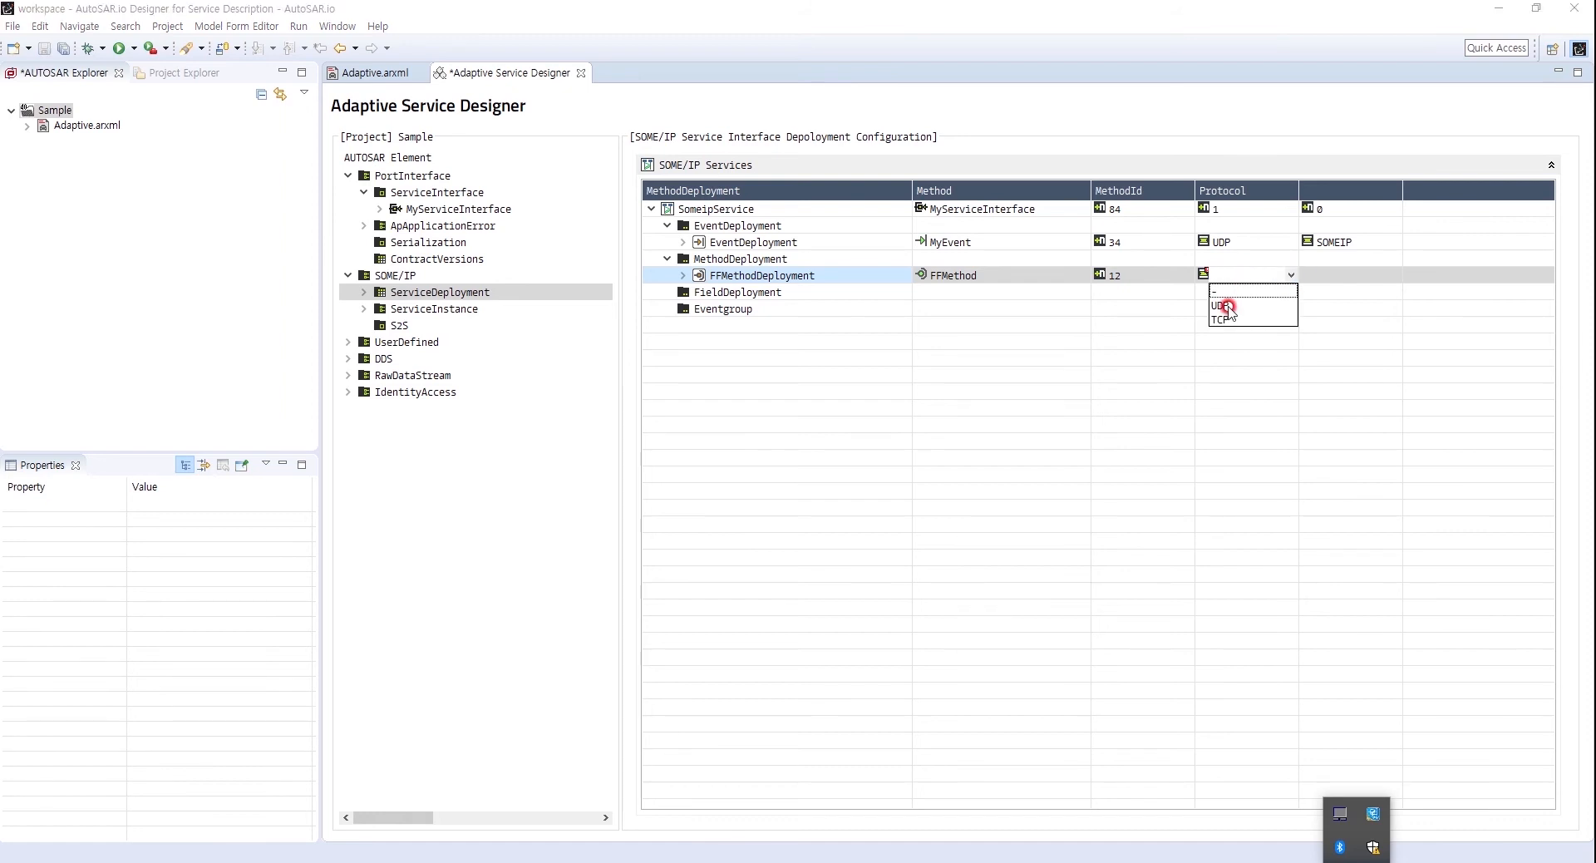
left_click(1222, 306)
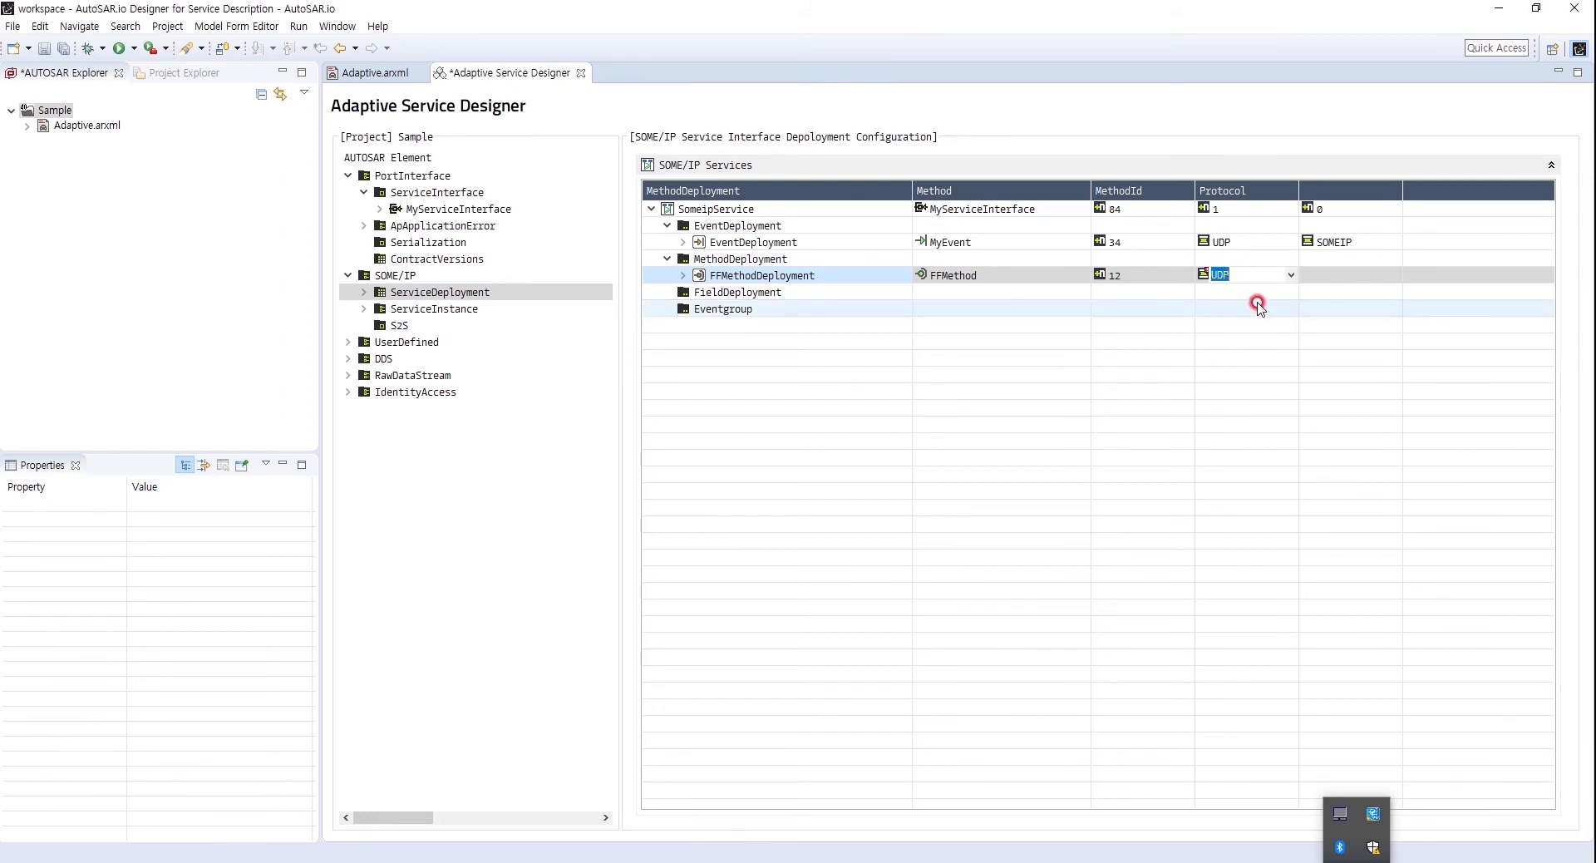
- Add a second method deployment and rename it RRMethodDeployment
right_click(735, 259)
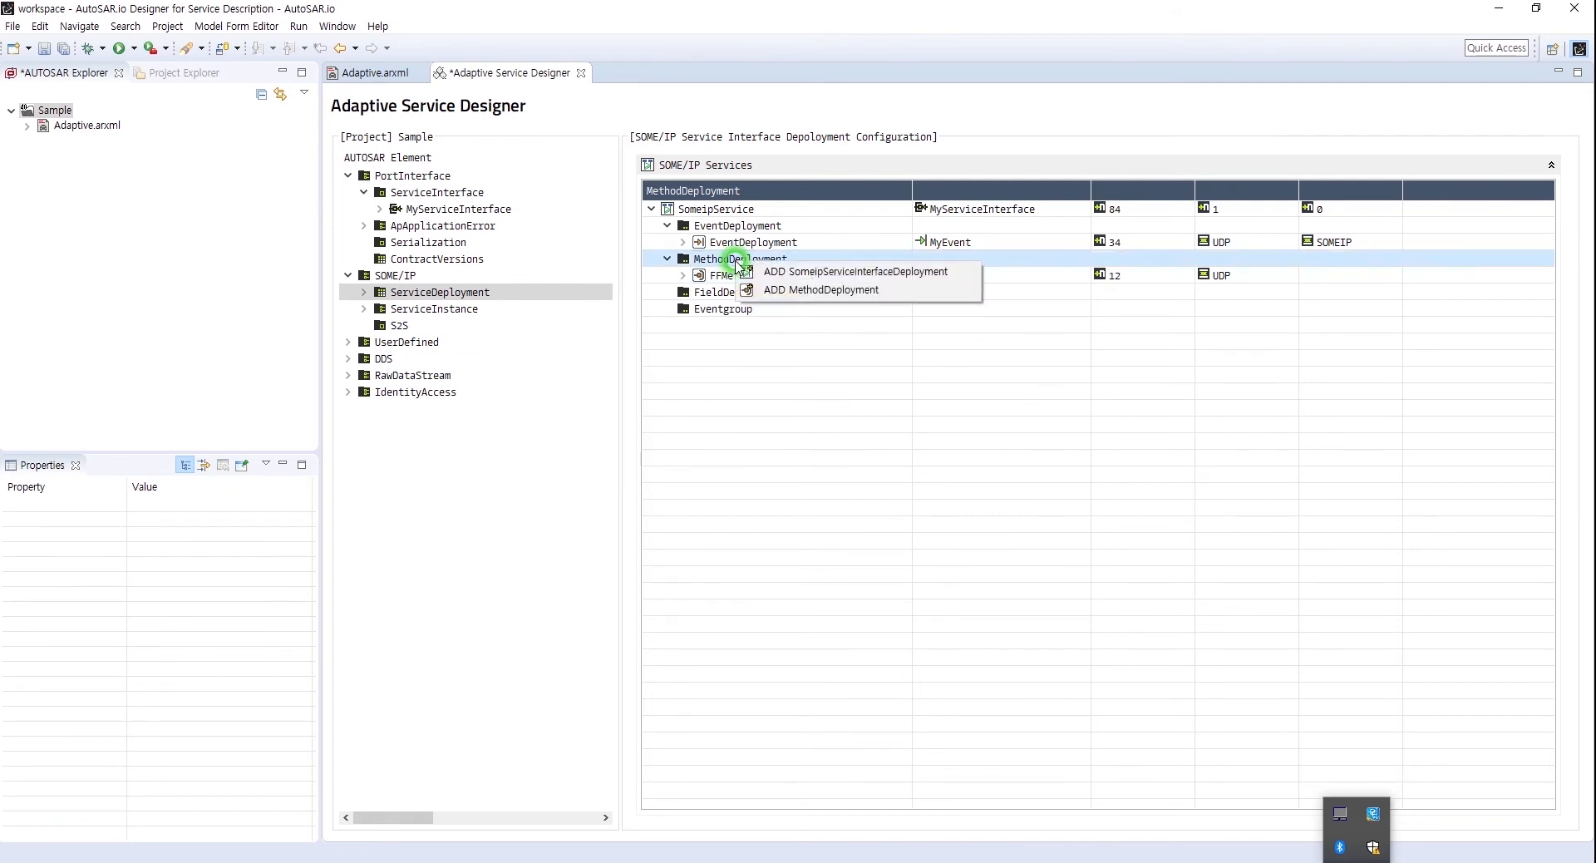
left_click(786, 290)
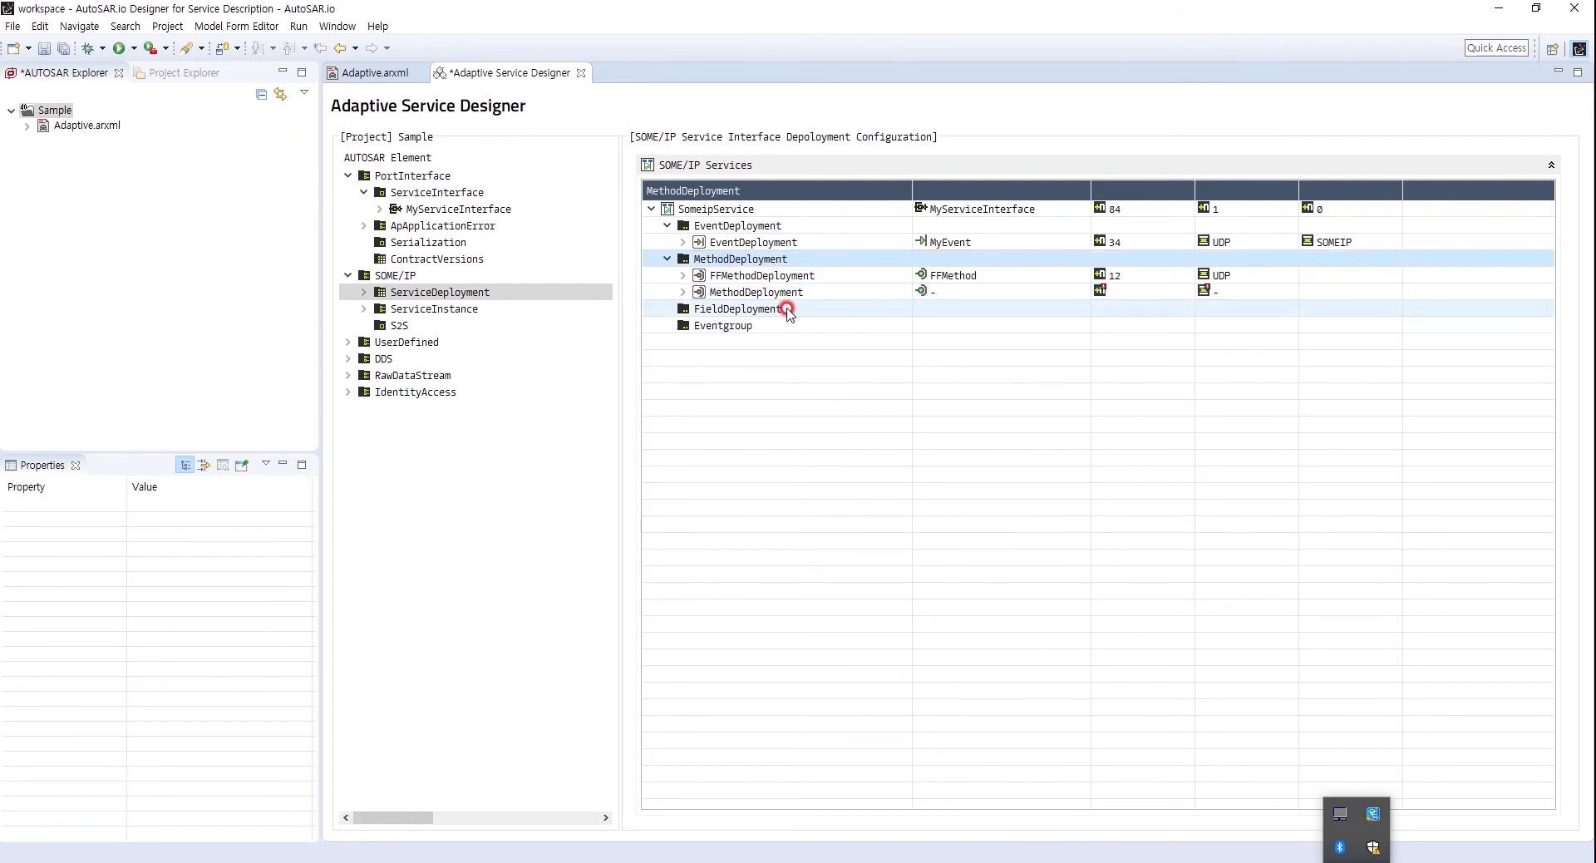
left_click(731, 295)
left_click(734, 328)
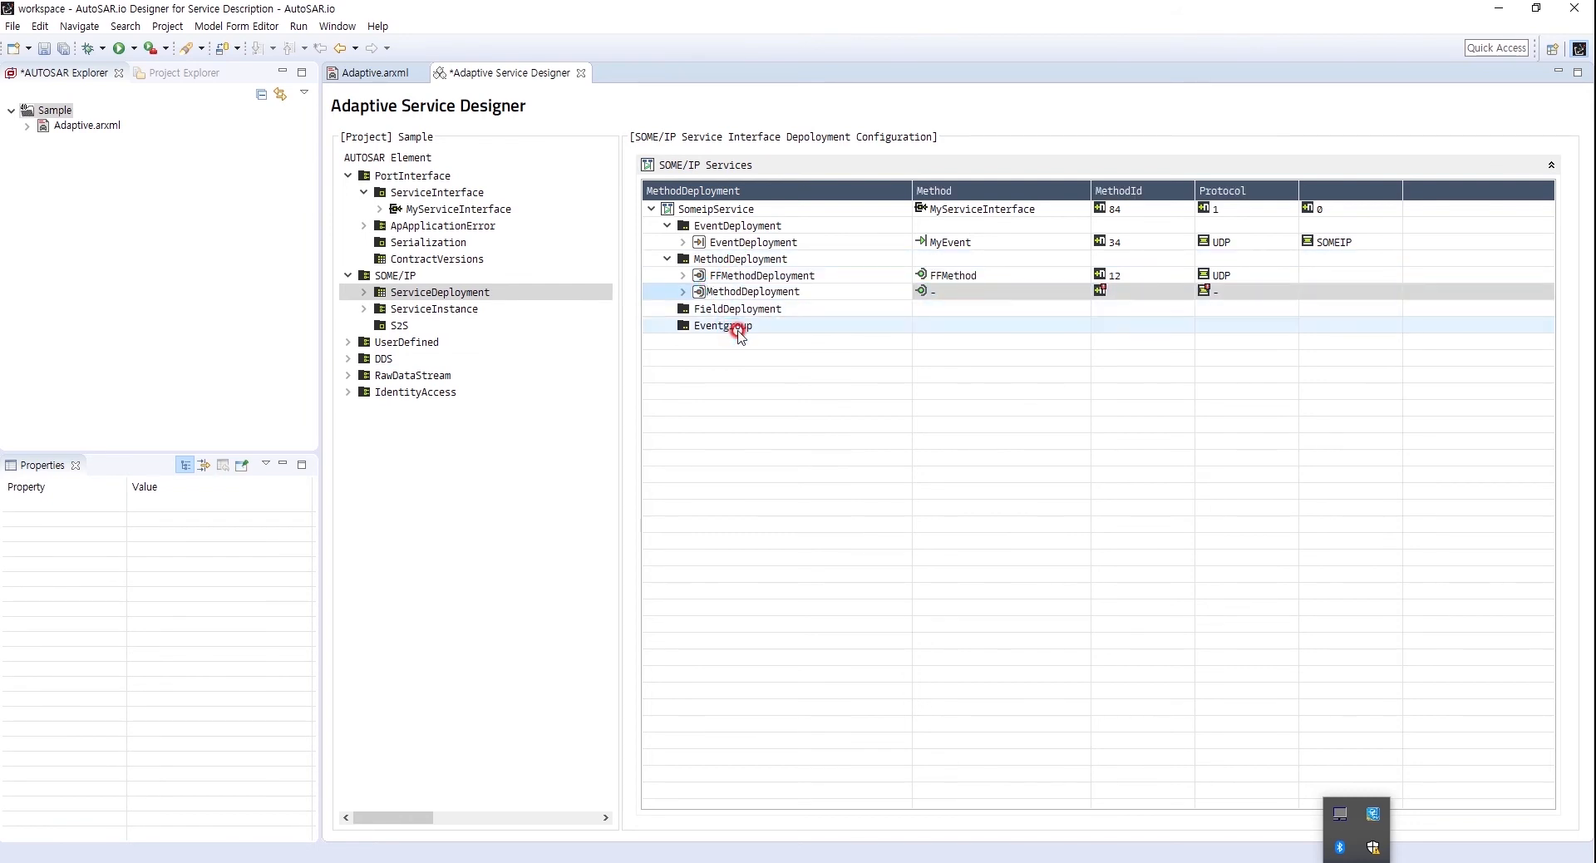
type("RR")
left_click(952, 357)
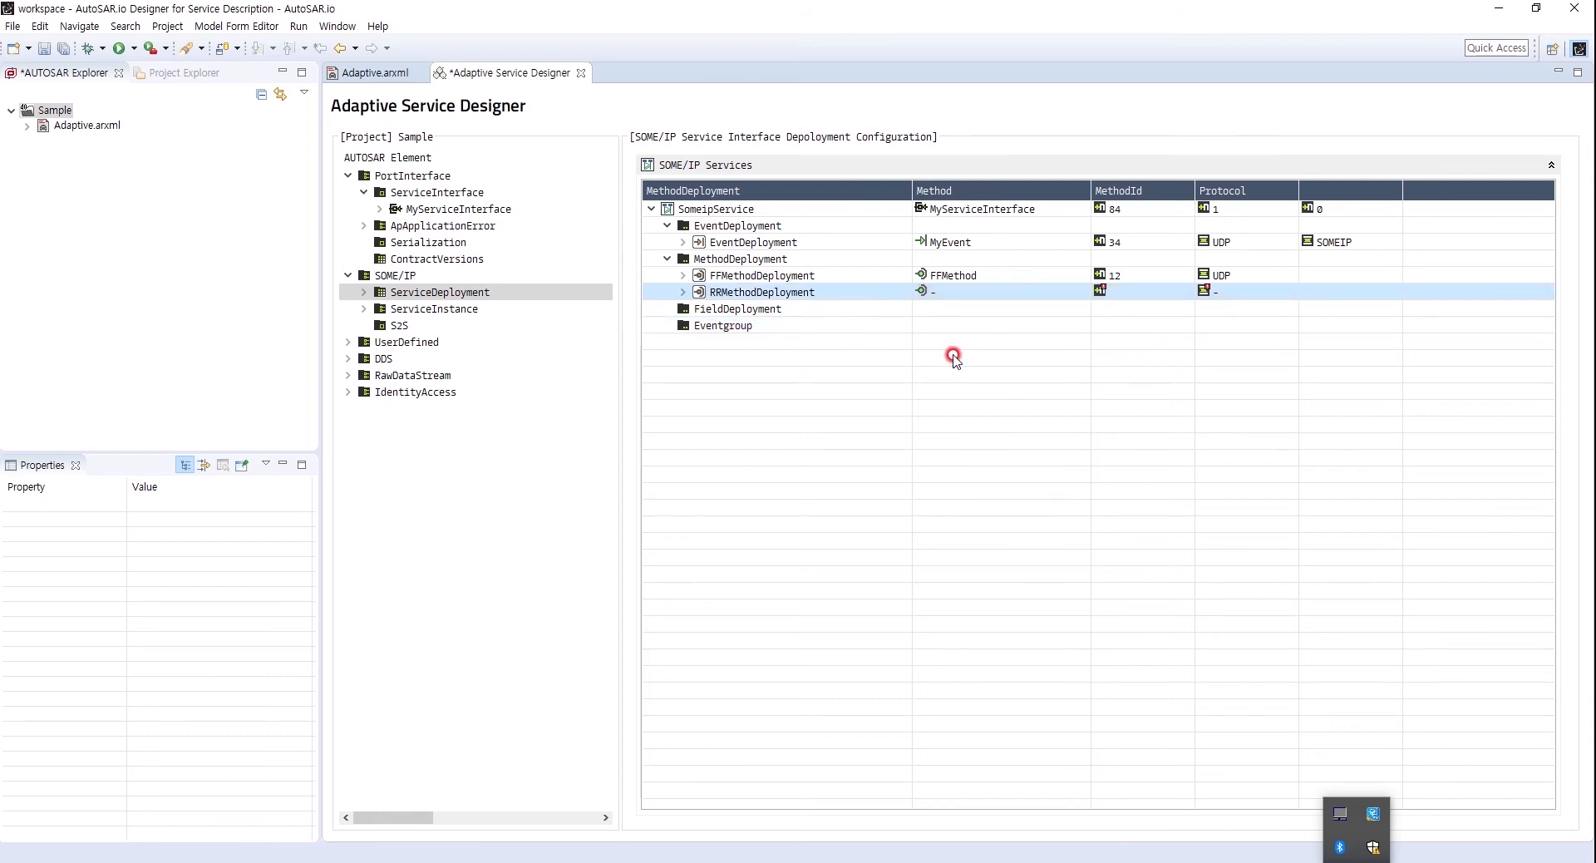
- Link RRMethodDeployment to RRMethod, with MethodId 11 and Protocol UDP
left_click(952, 292)
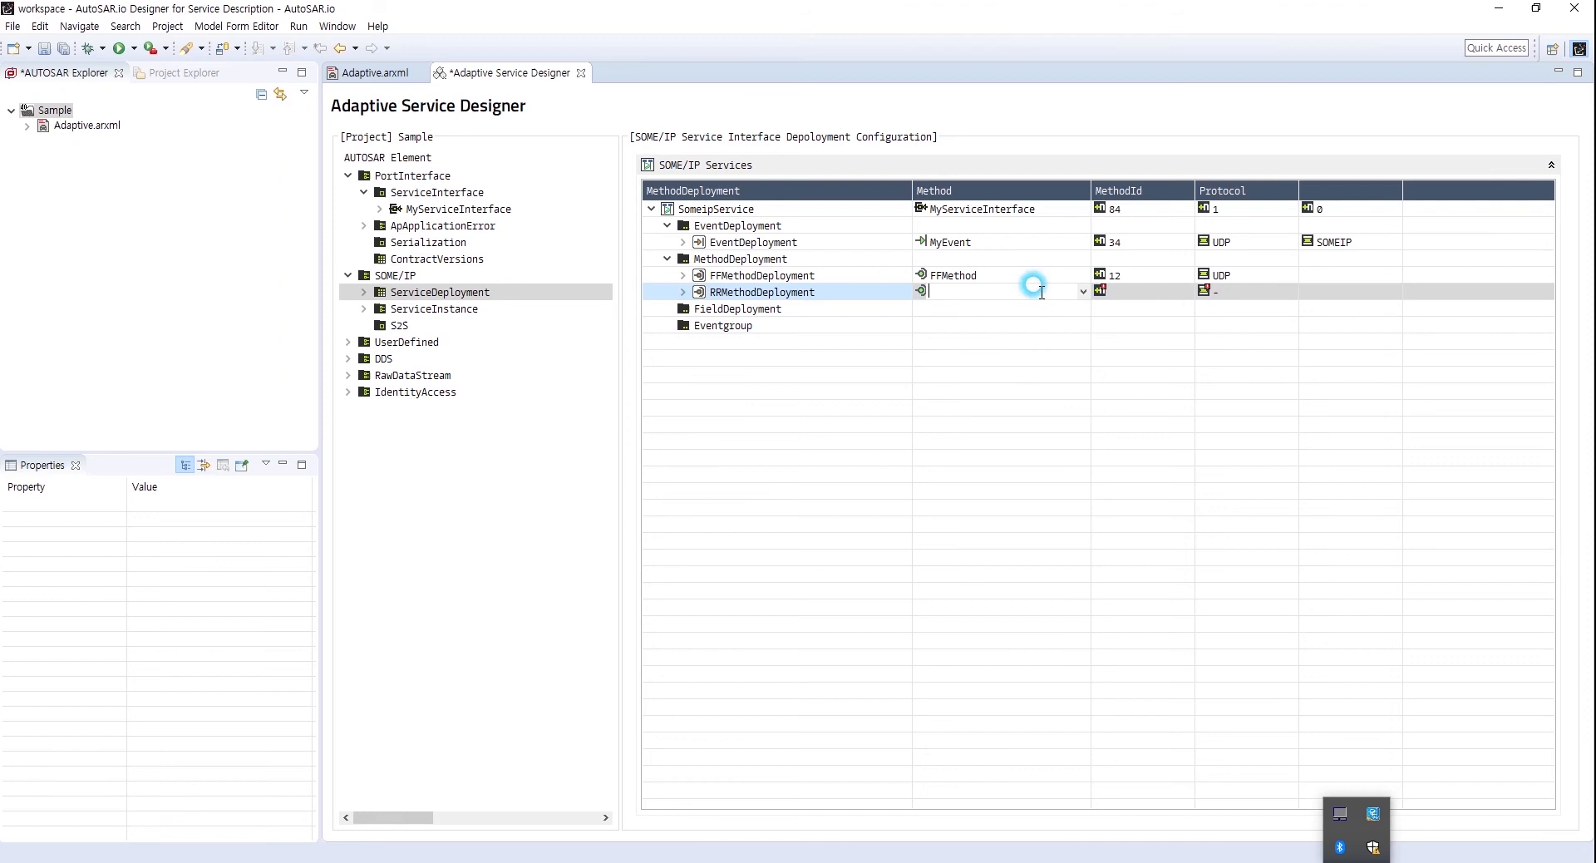
left_click(1082, 292)
left_click(960, 326)
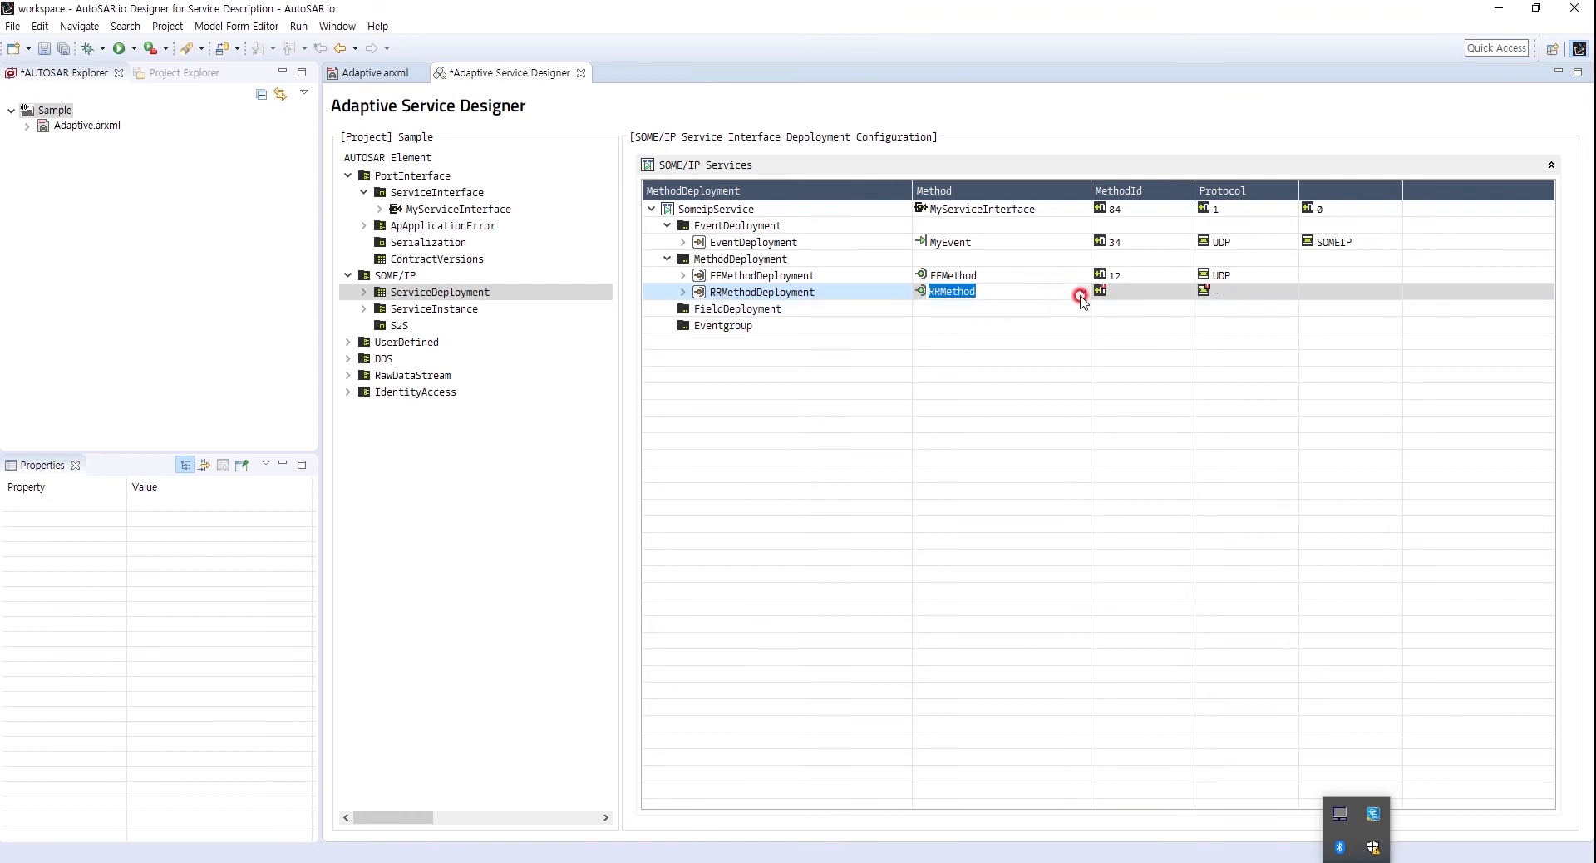
left_click(1127, 295)
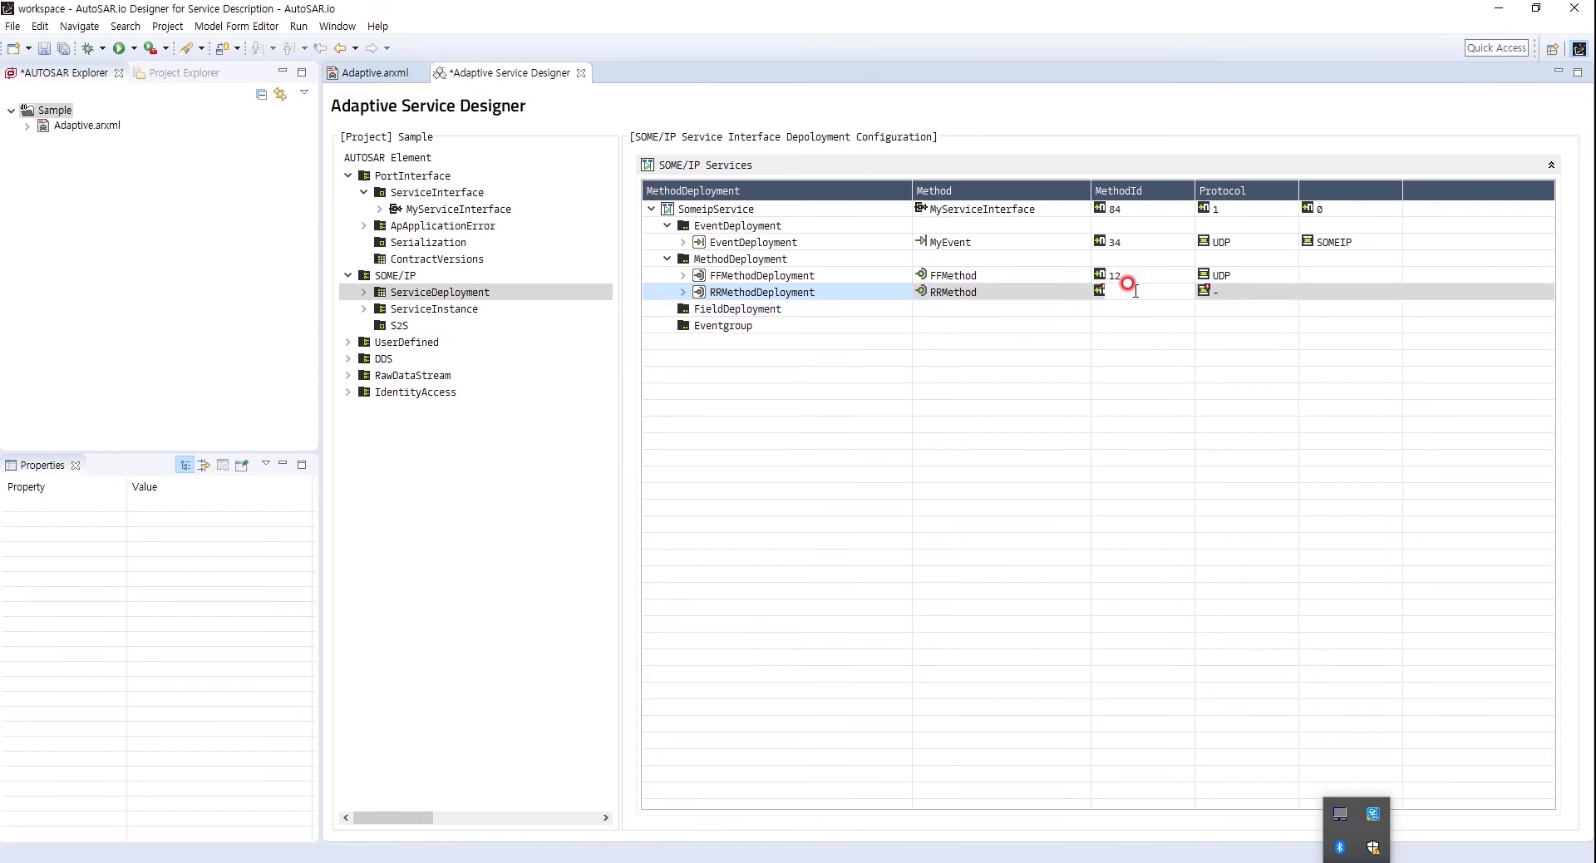
left_click(1277, 291)
left_click(1288, 291)
left_click(1229, 310)
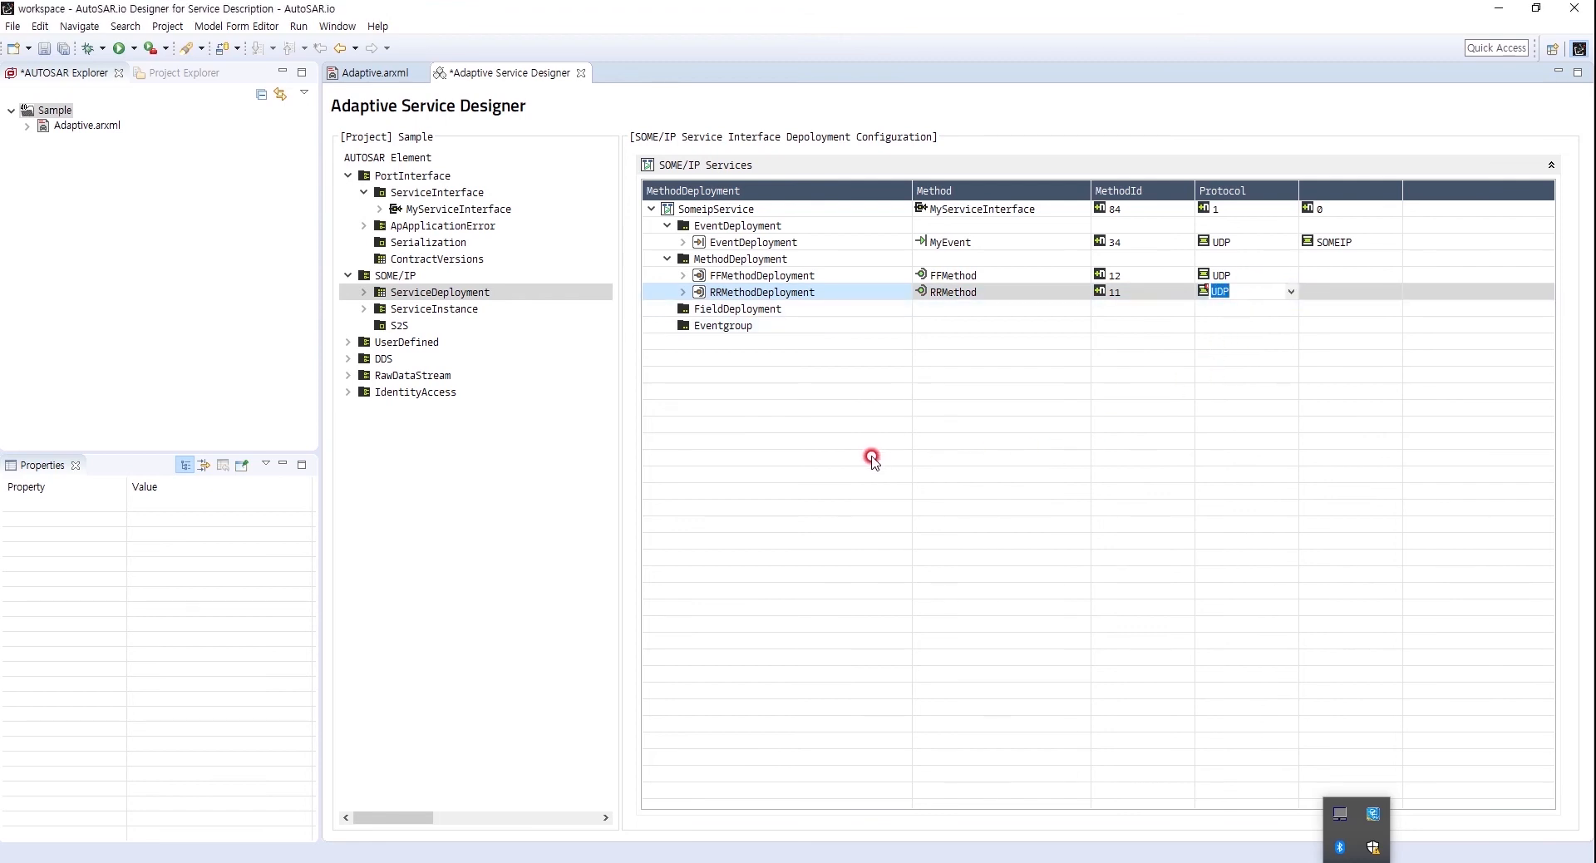
- Add a field deployment to the SOME/IP service deployment and rename it MyFieldDeployment1
right_click(740, 312)
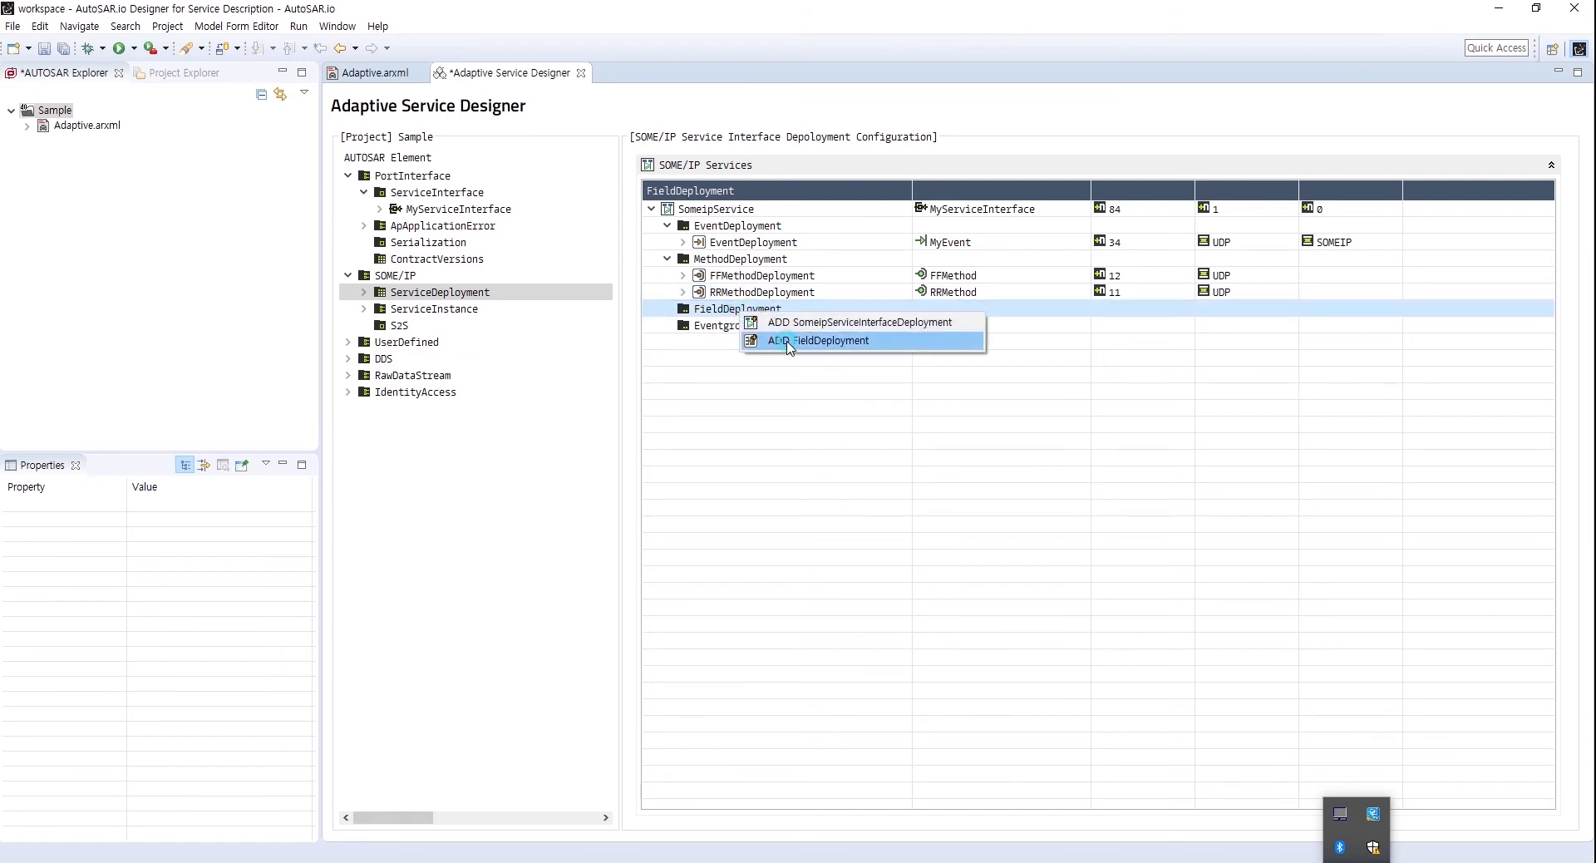
left_click(788, 340)
left_click(669, 309)
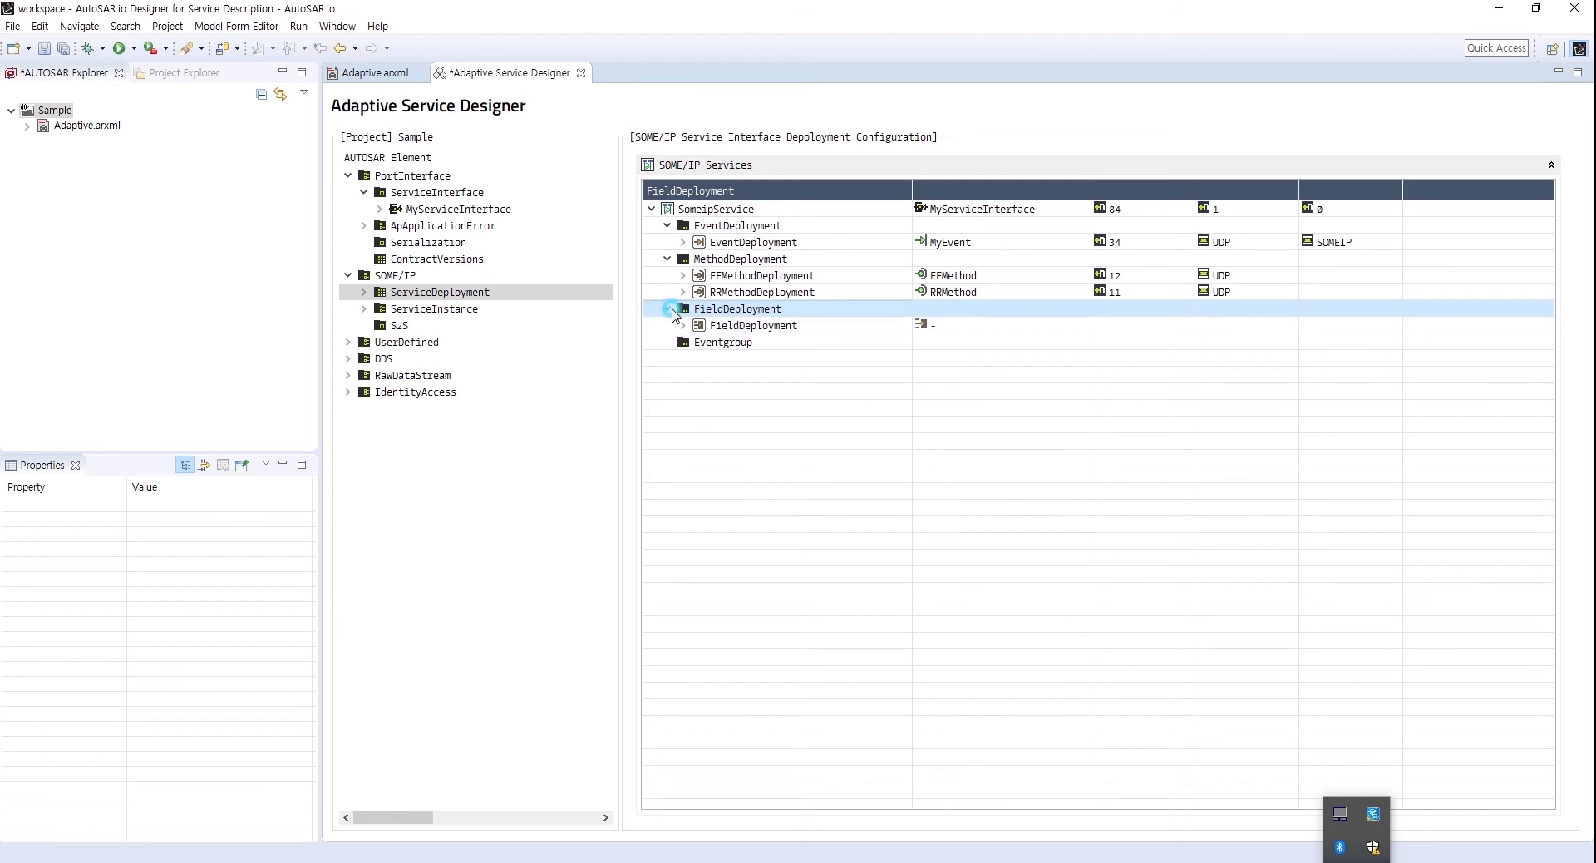
right_click(742, 328)
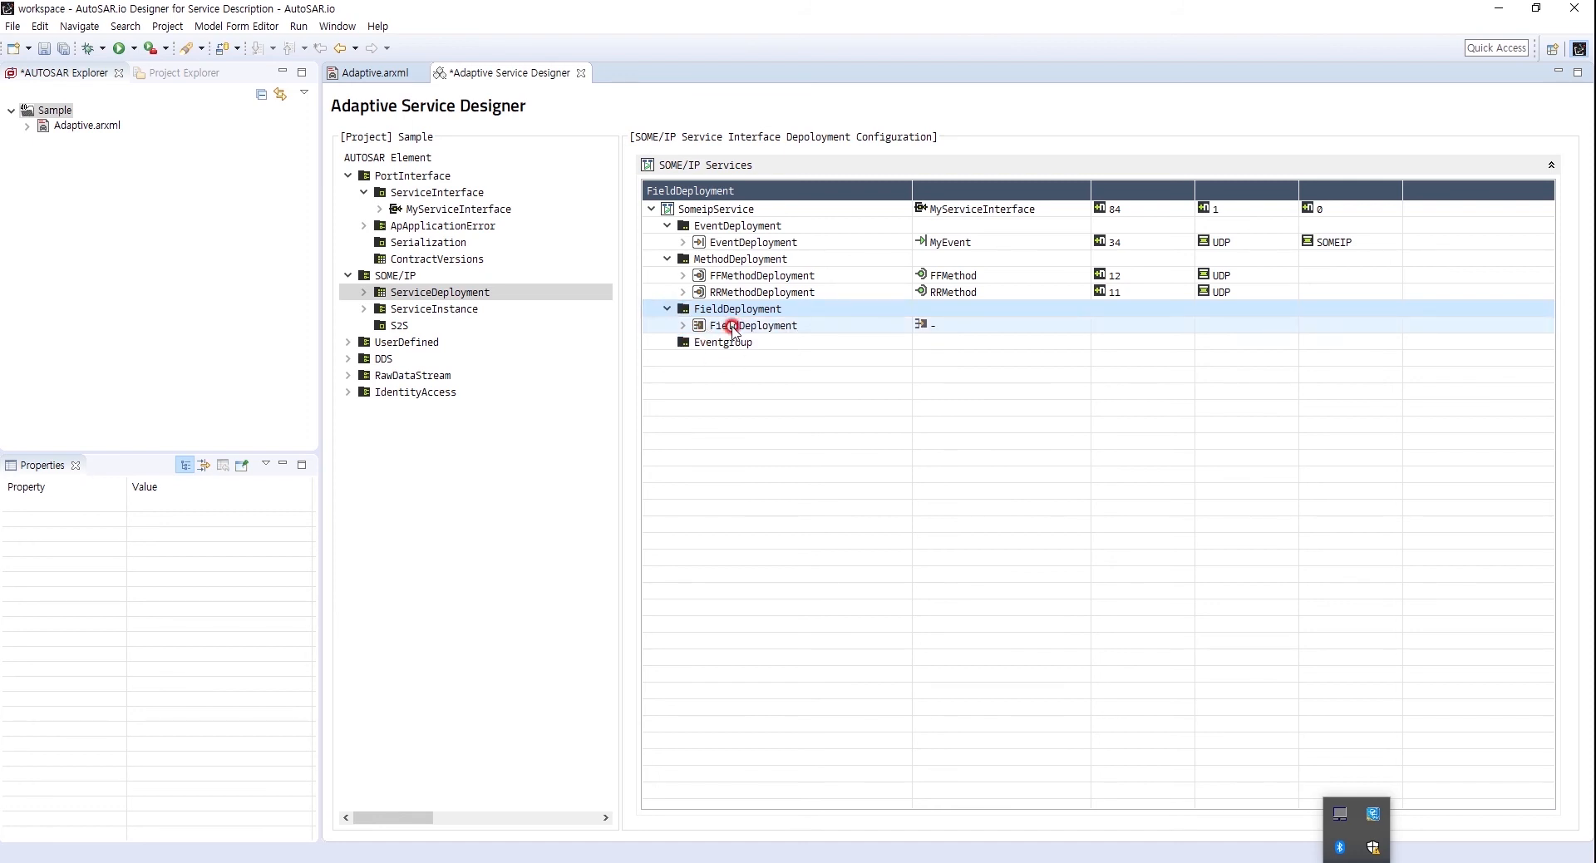
left_click(732, 326)
left_click(703, 324)
left_click(708, 326)
left_click_drag(712, 326, 706, 326)
left_click(738, 358)
type("My")
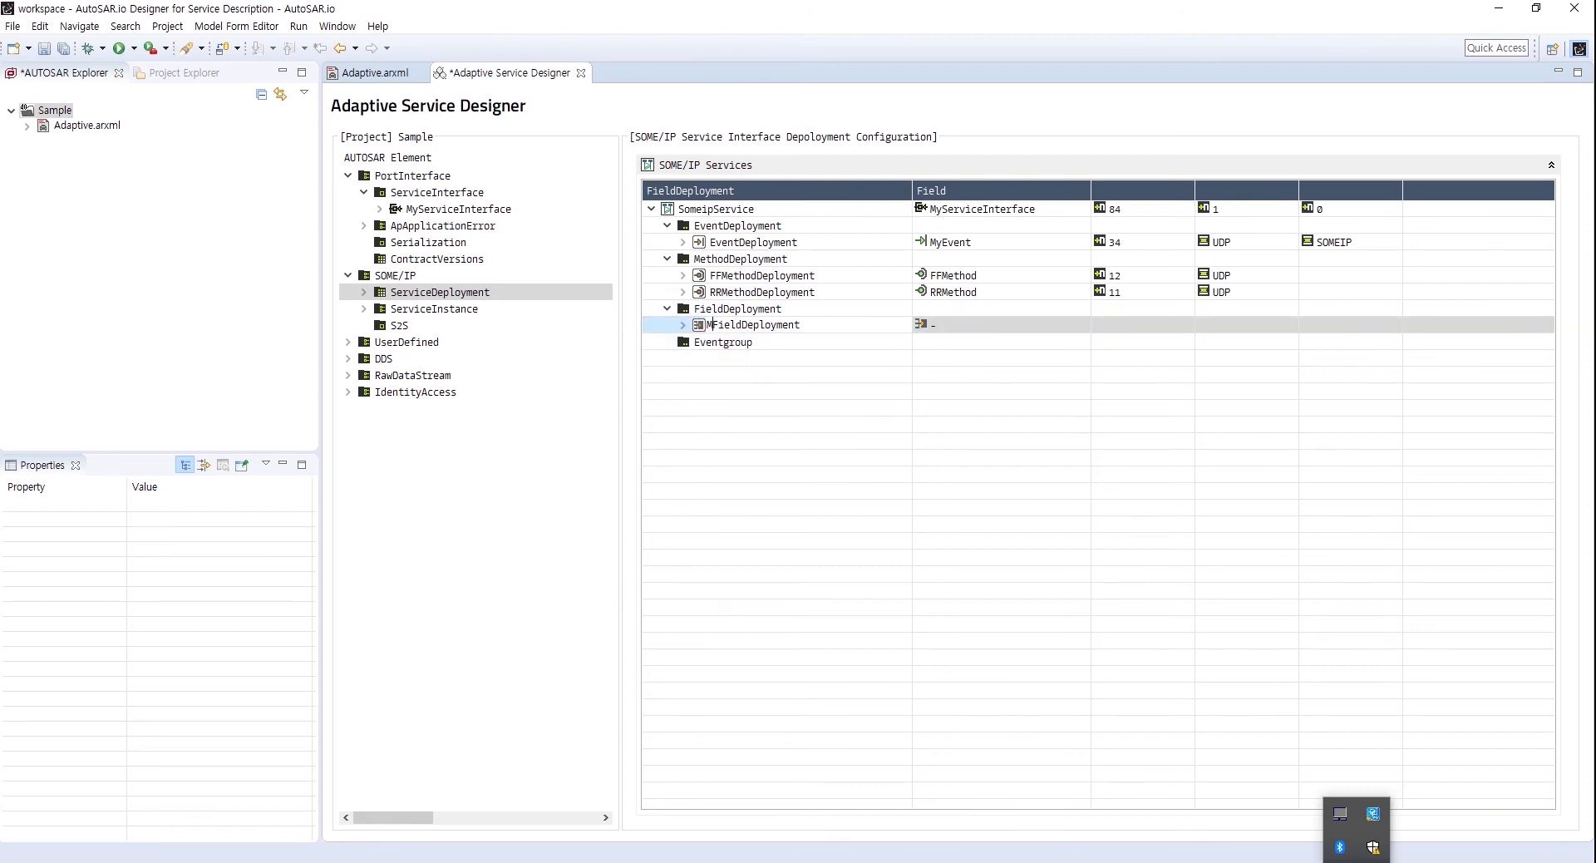
left_click(815, 325)
type("1")
- Link MyFieldDeployment1 to the field MyField1
left_click(966, 324)
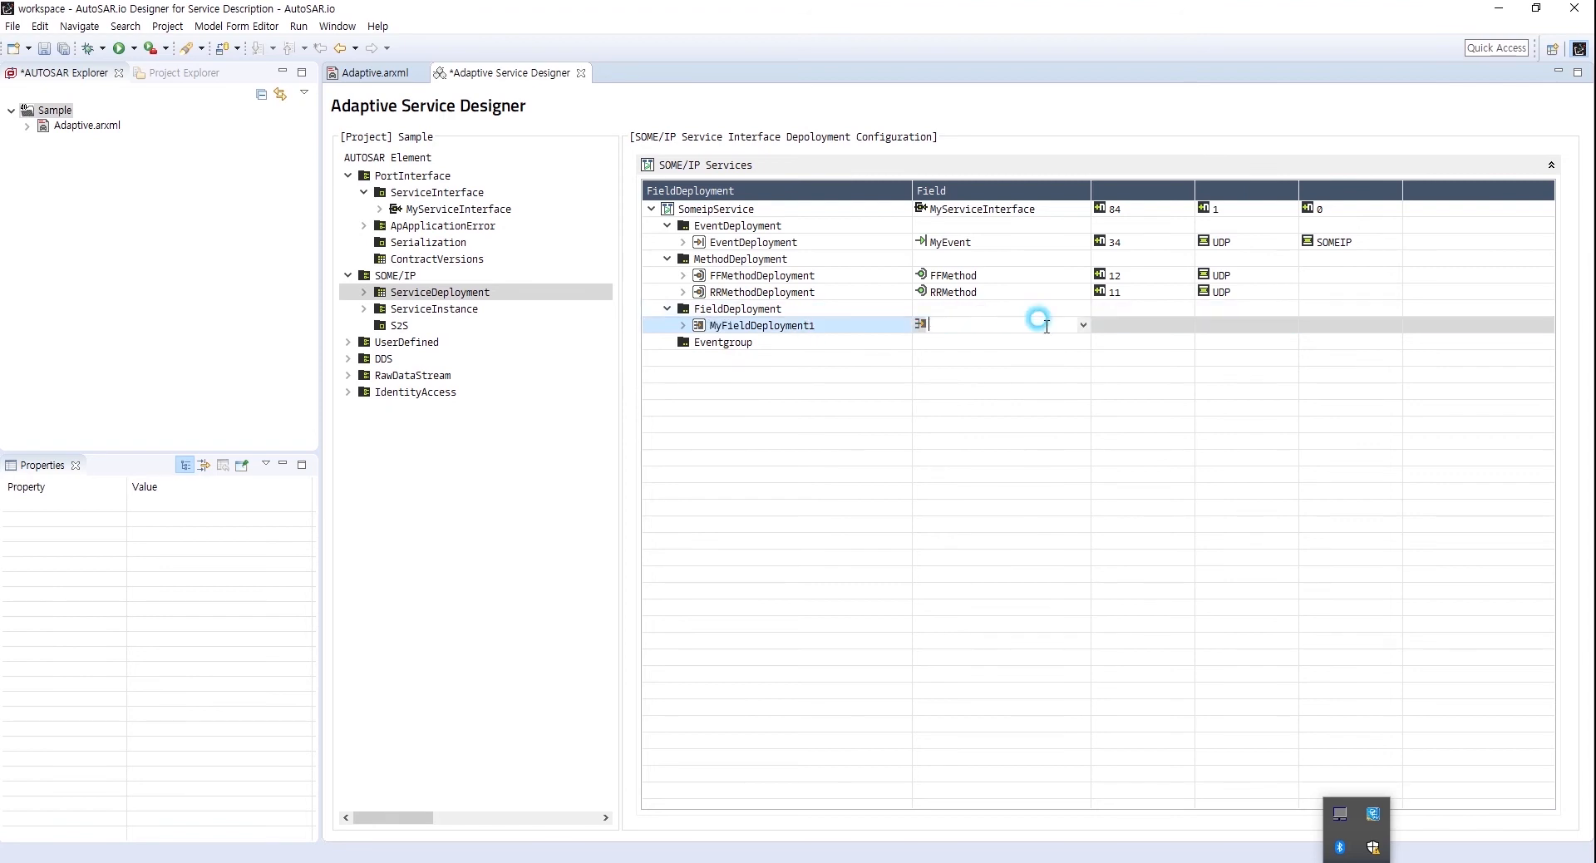
left_click(1080, 323)
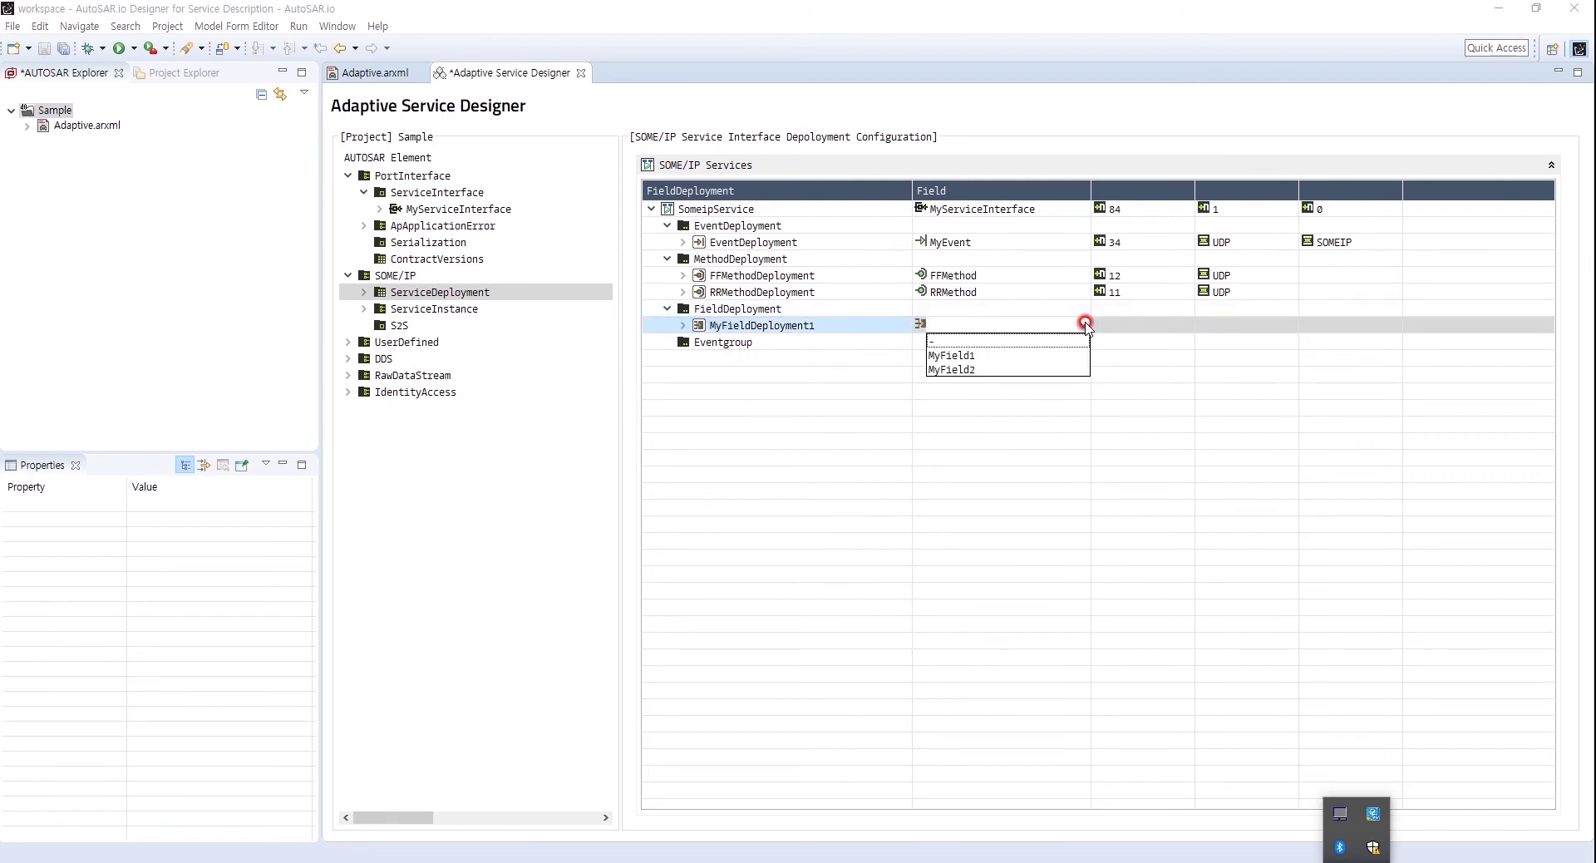
left_click(975, 356)
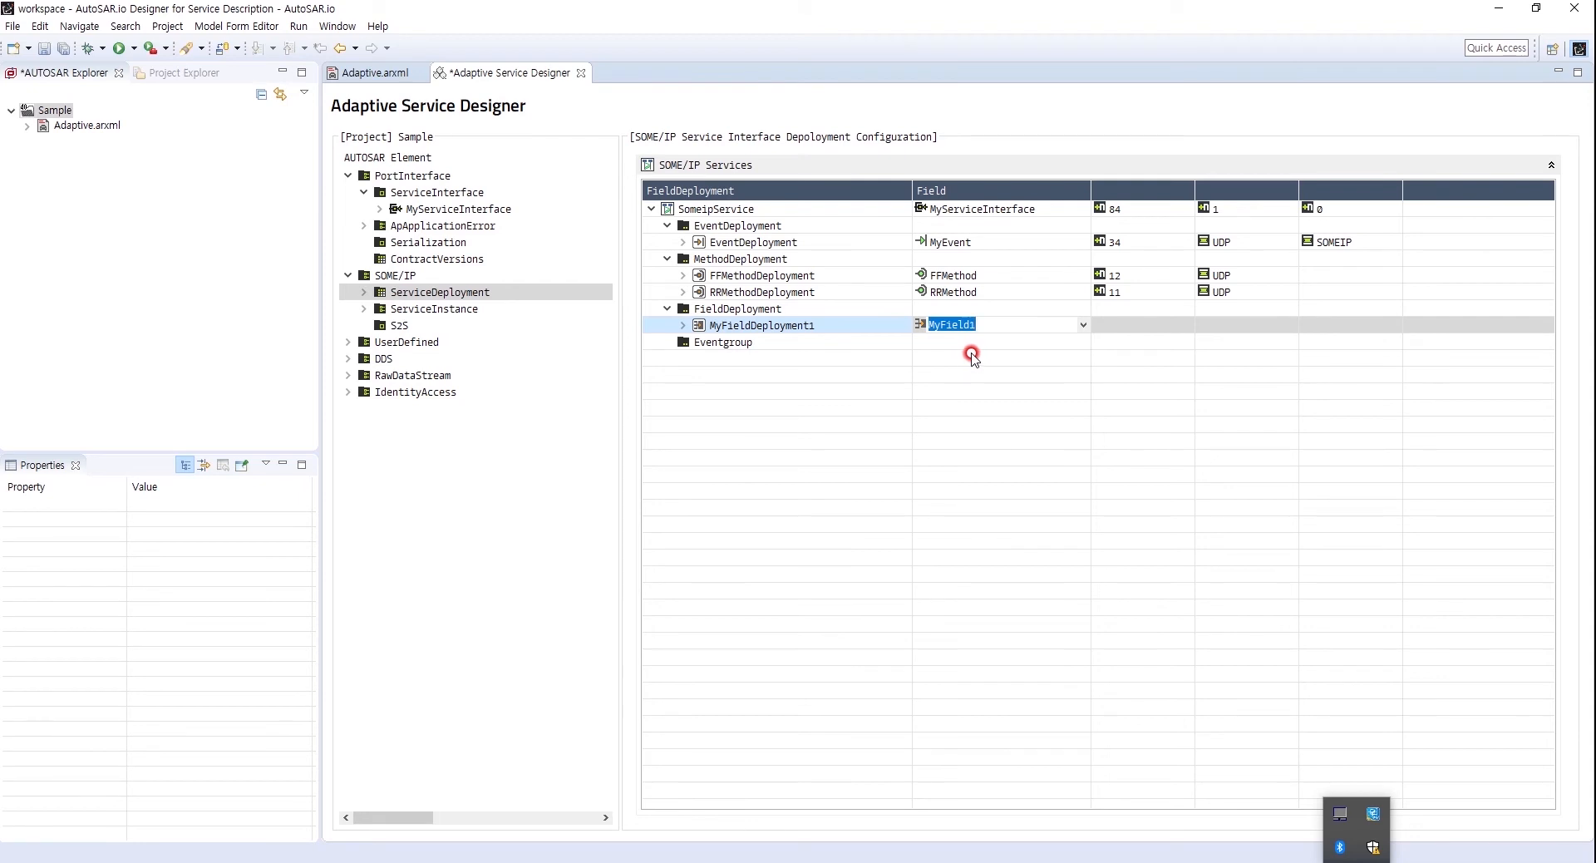
- Expand MyFieldDeployment1 and add a Get element under its Getter
left_click(682, 325)
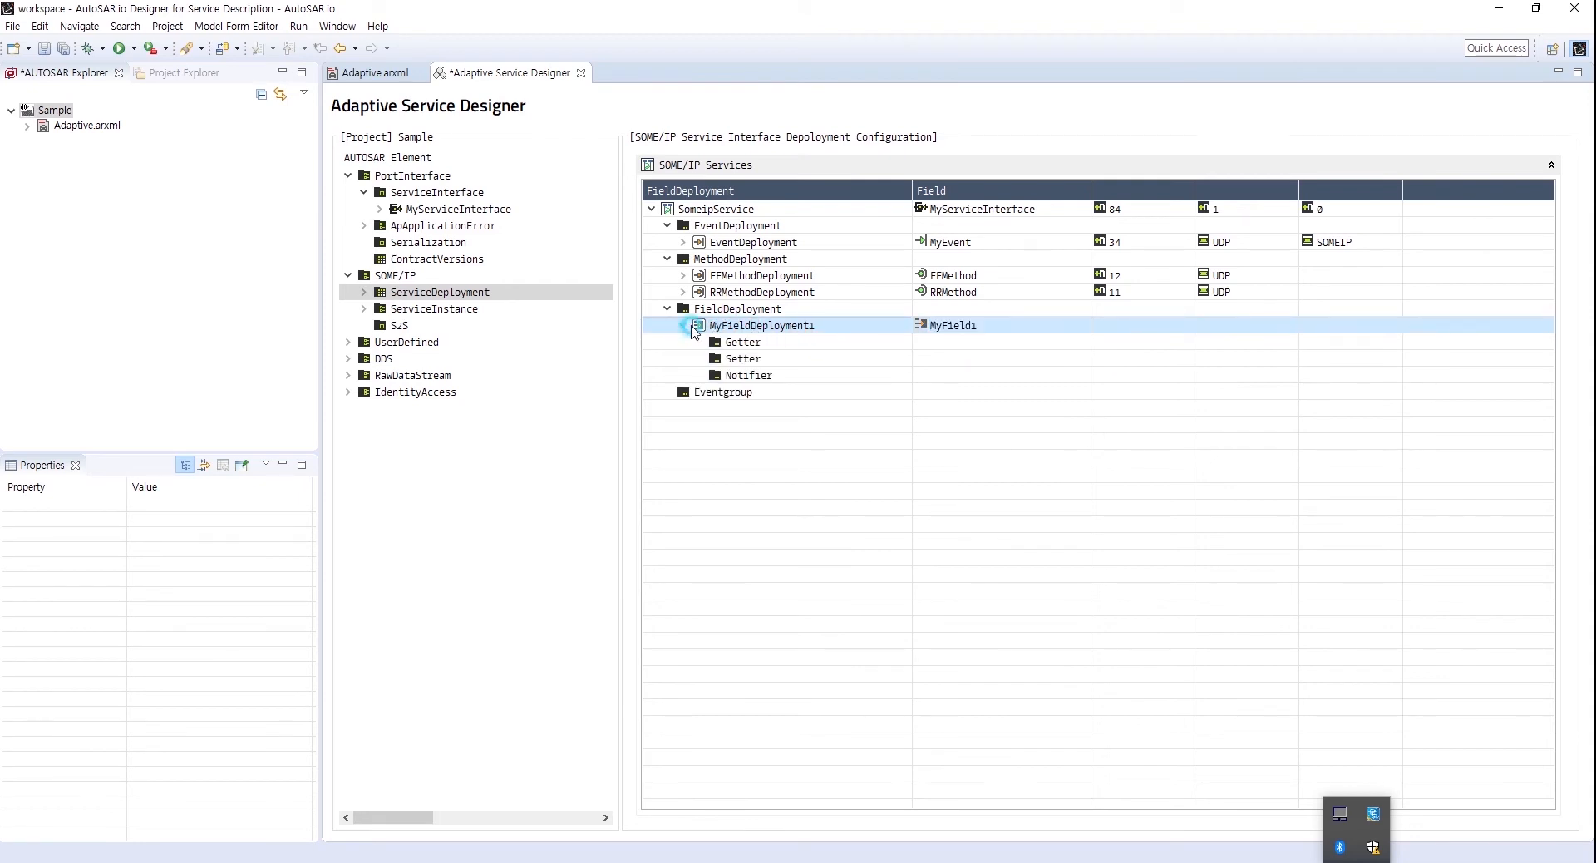
left_click(764, 342)
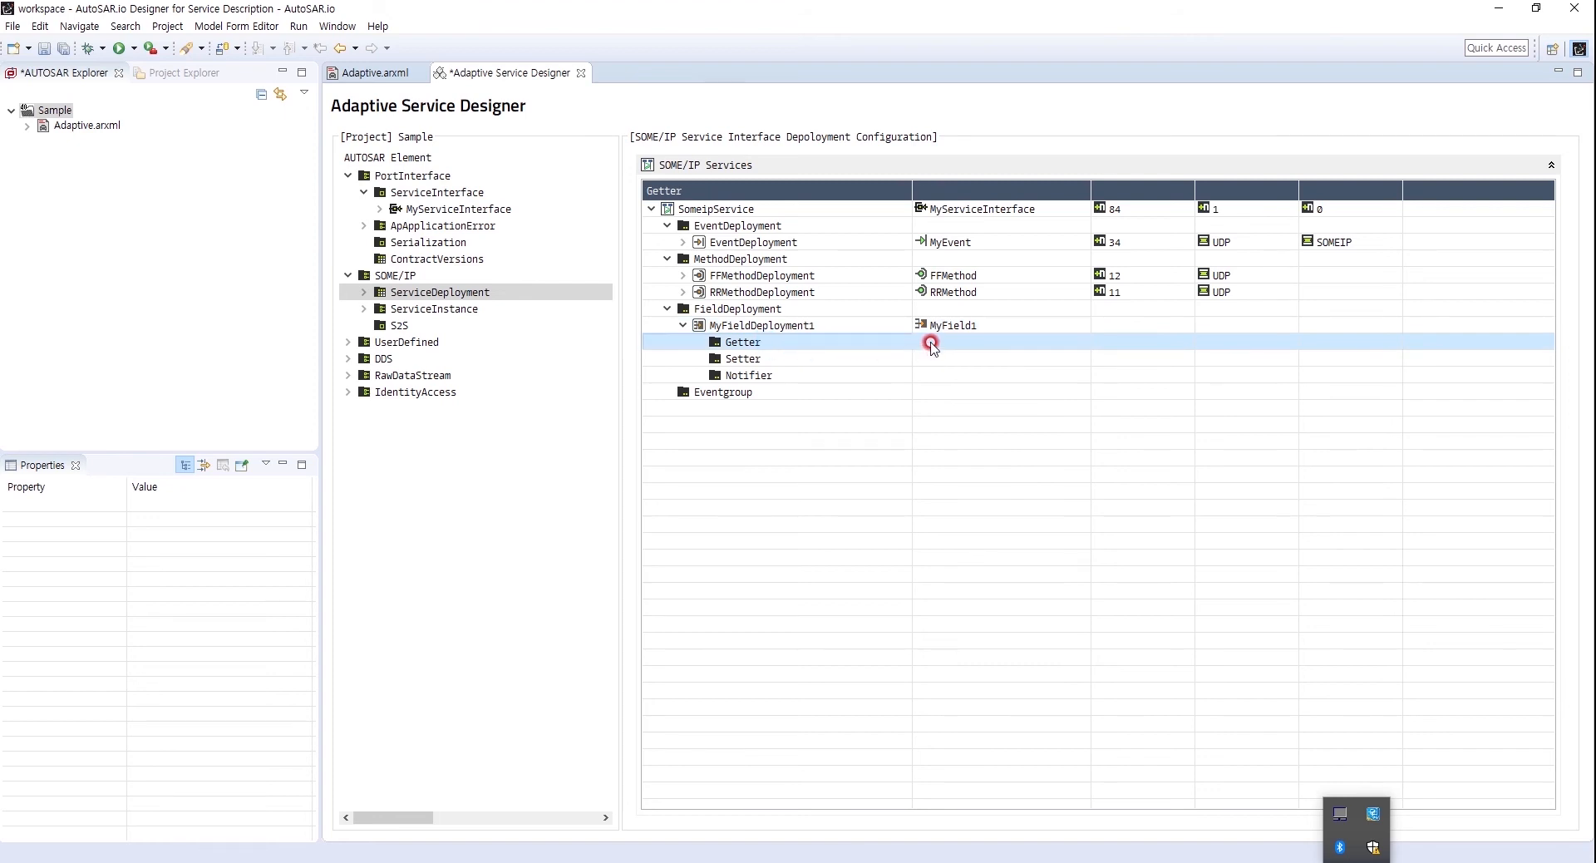
right_click(789, 344)
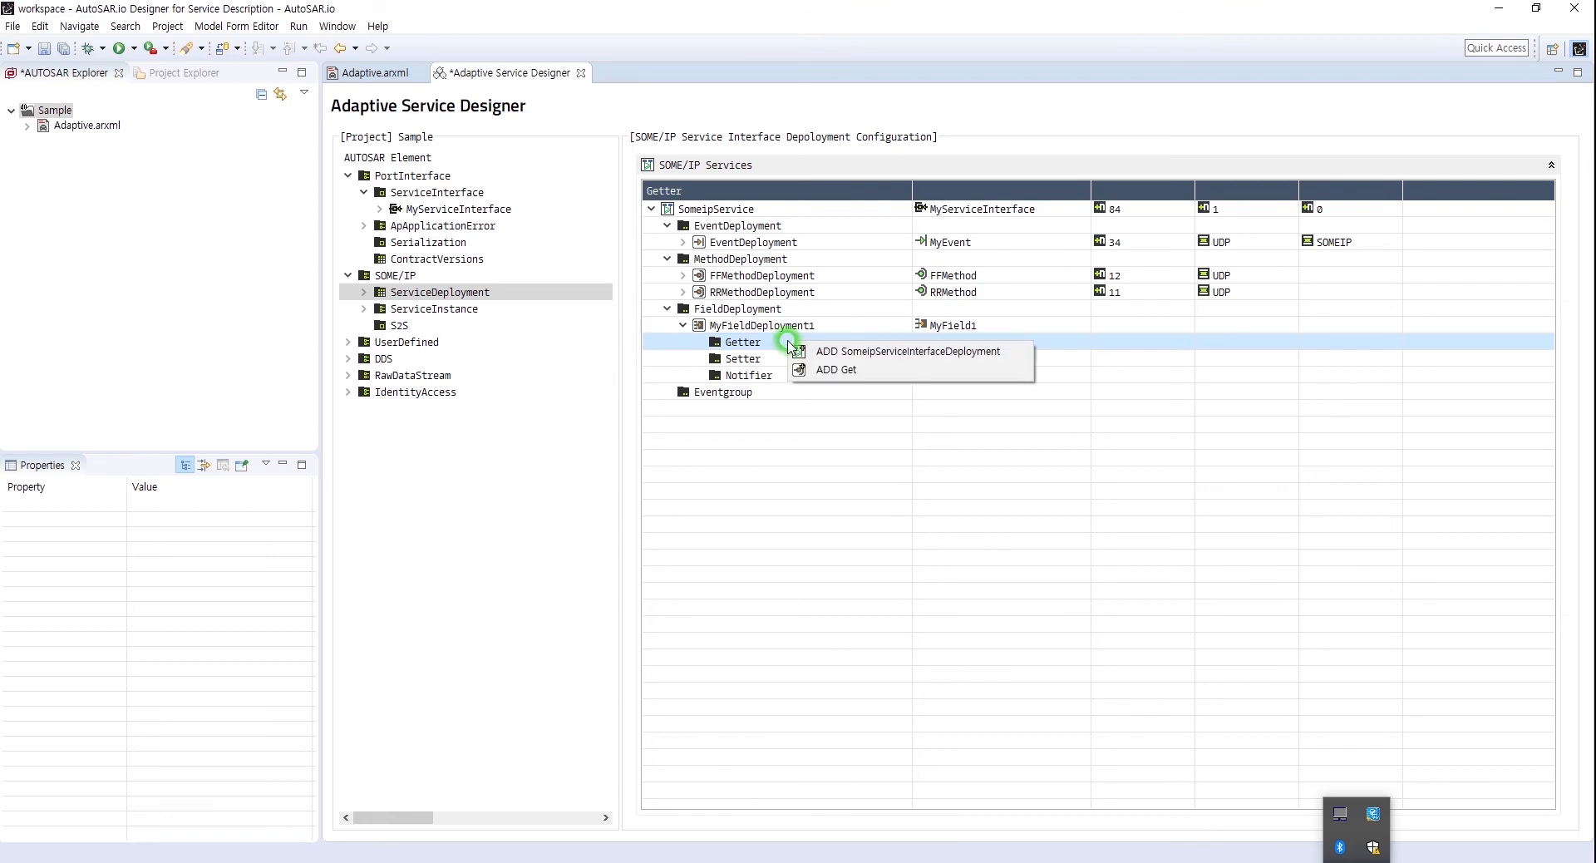
left_click(814, 369)
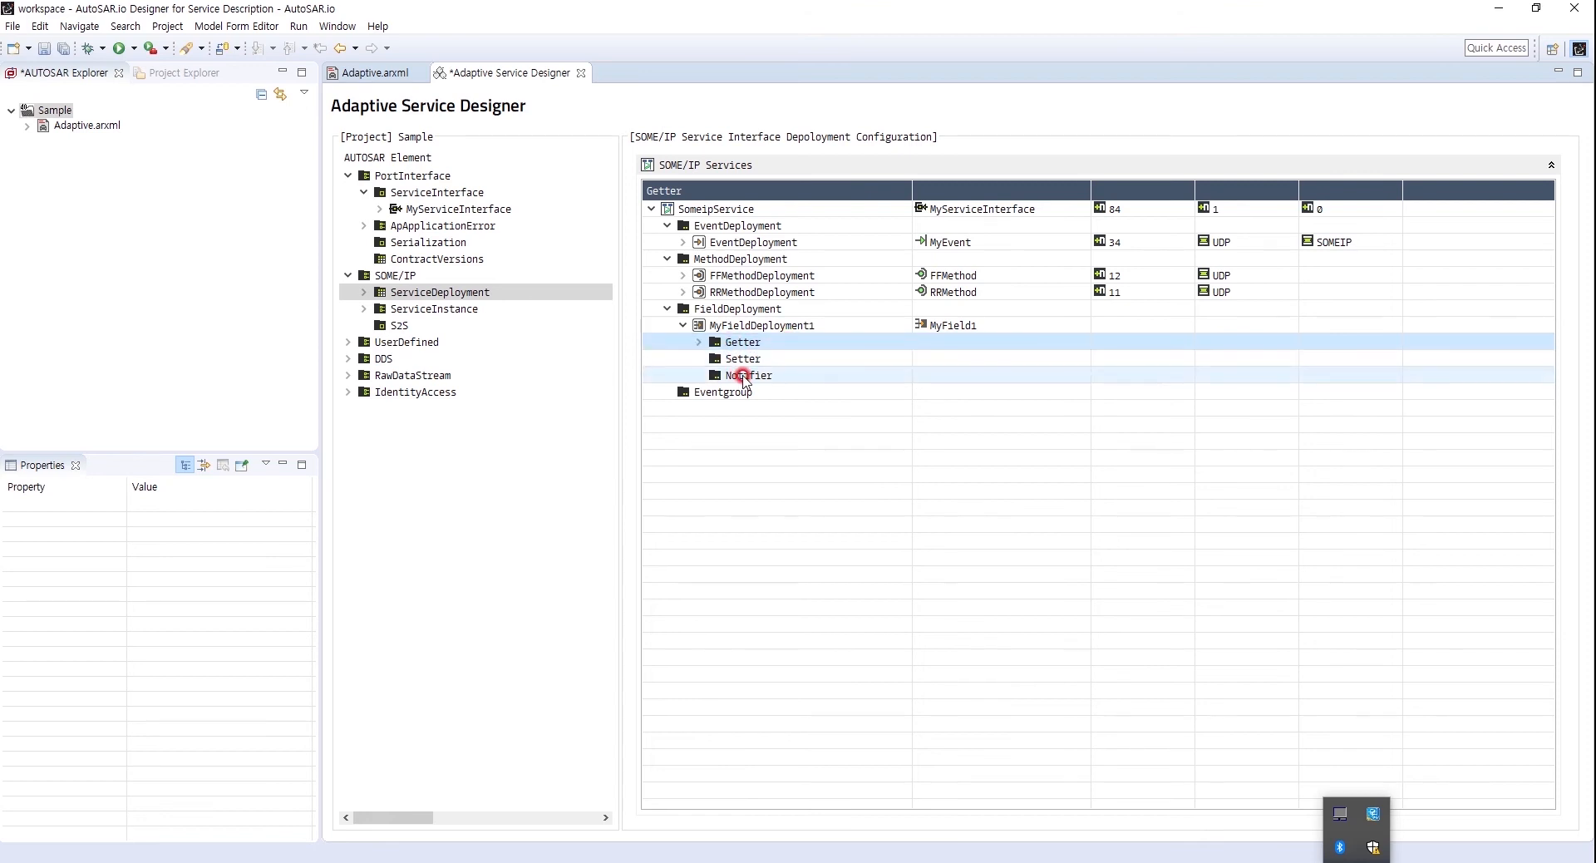
- Add a Notifier element to MyFieldDeployment1 and expand its Getter and Notifier folders
right_click(742, 379)
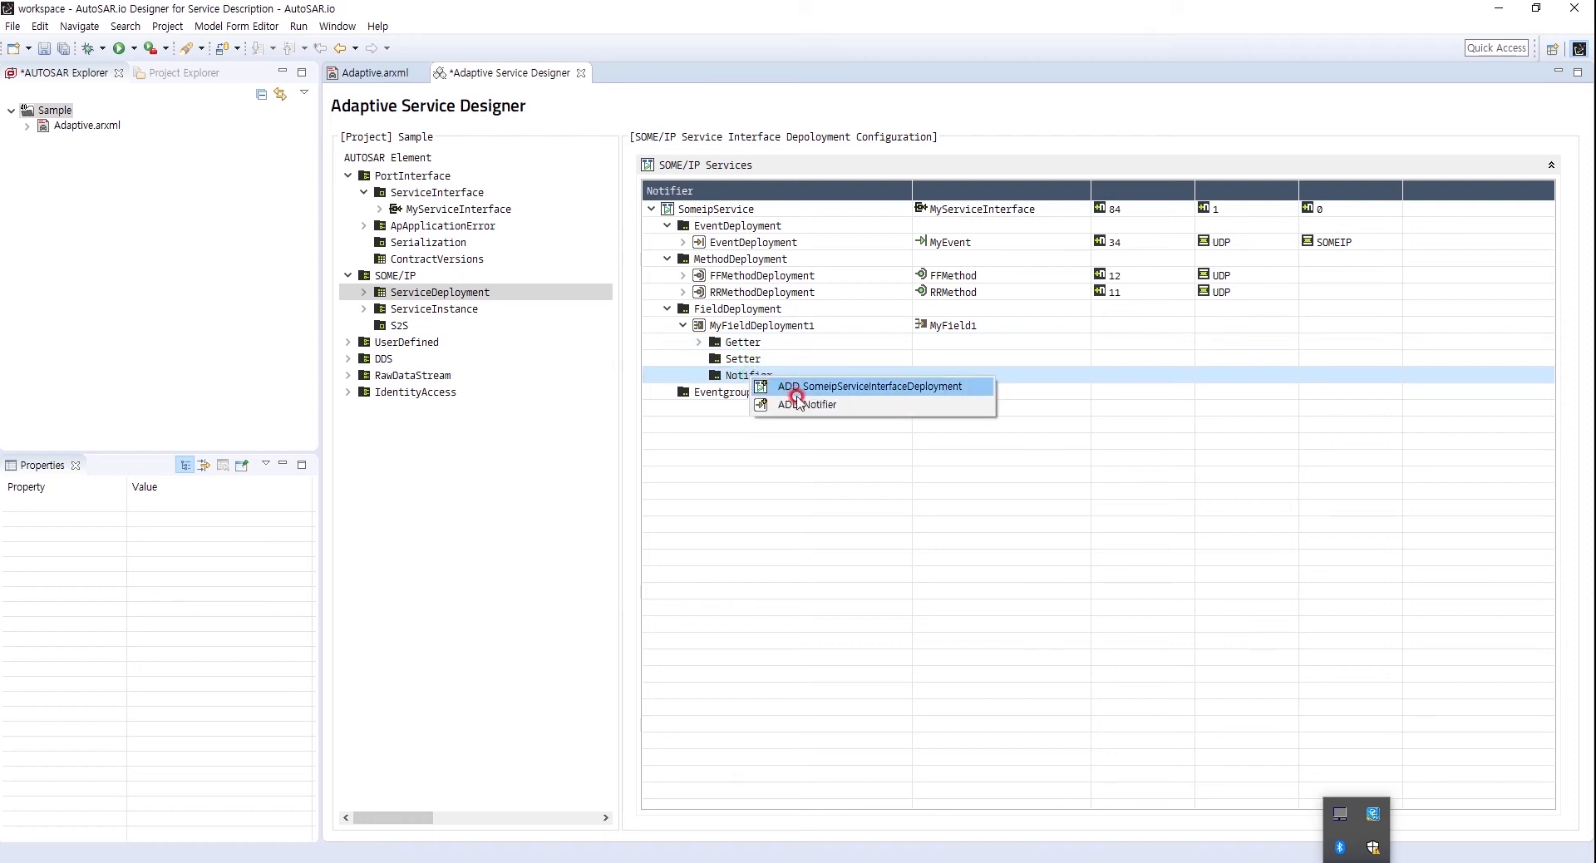
left_click(738, 408)
left_click(698, 342)
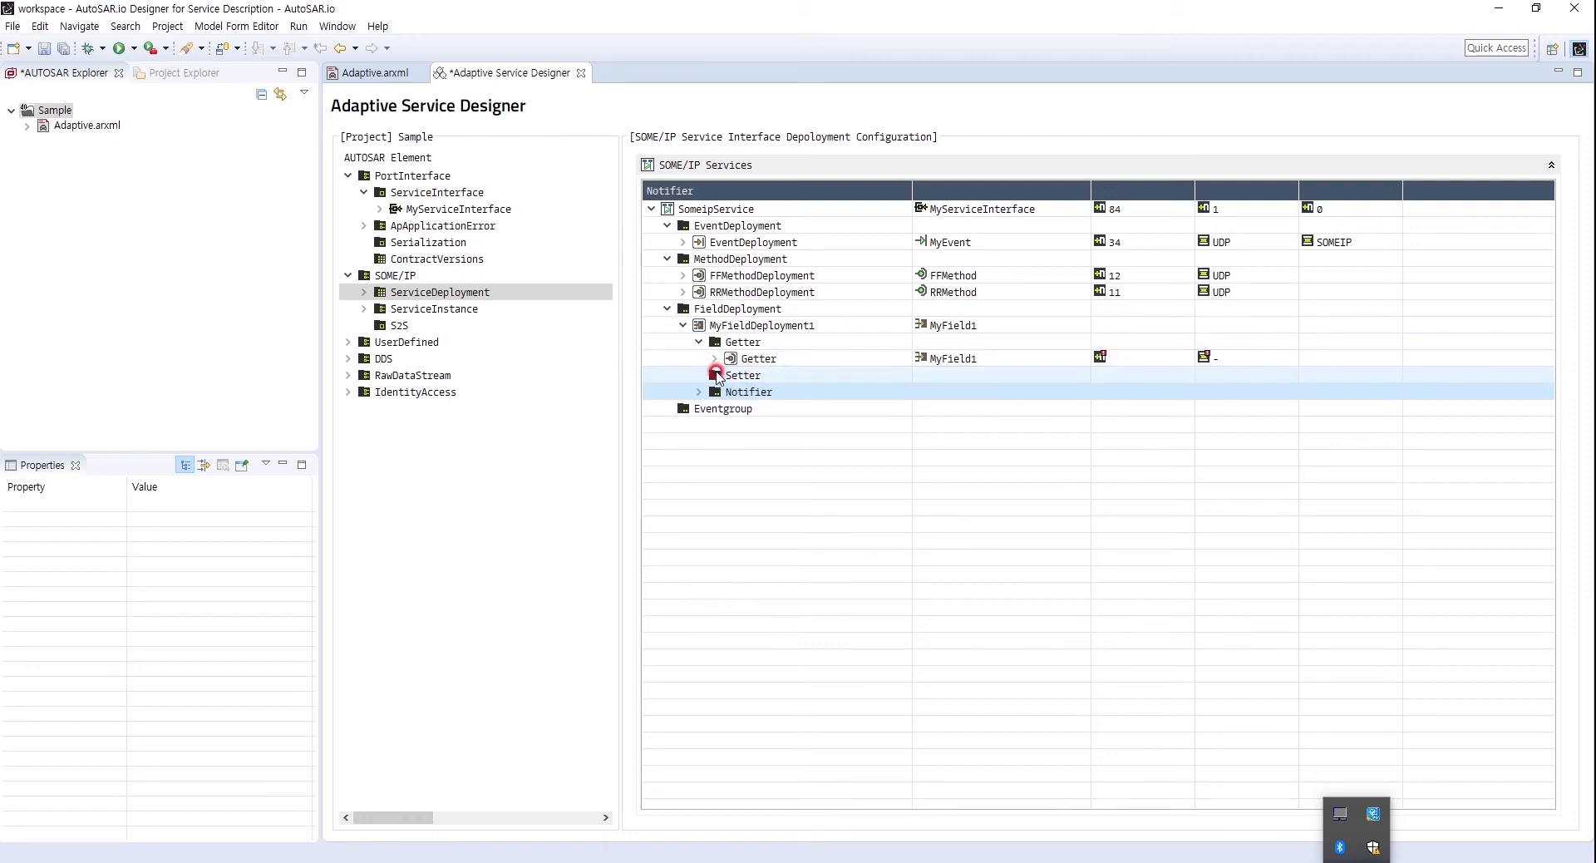
left_click(695, 392)
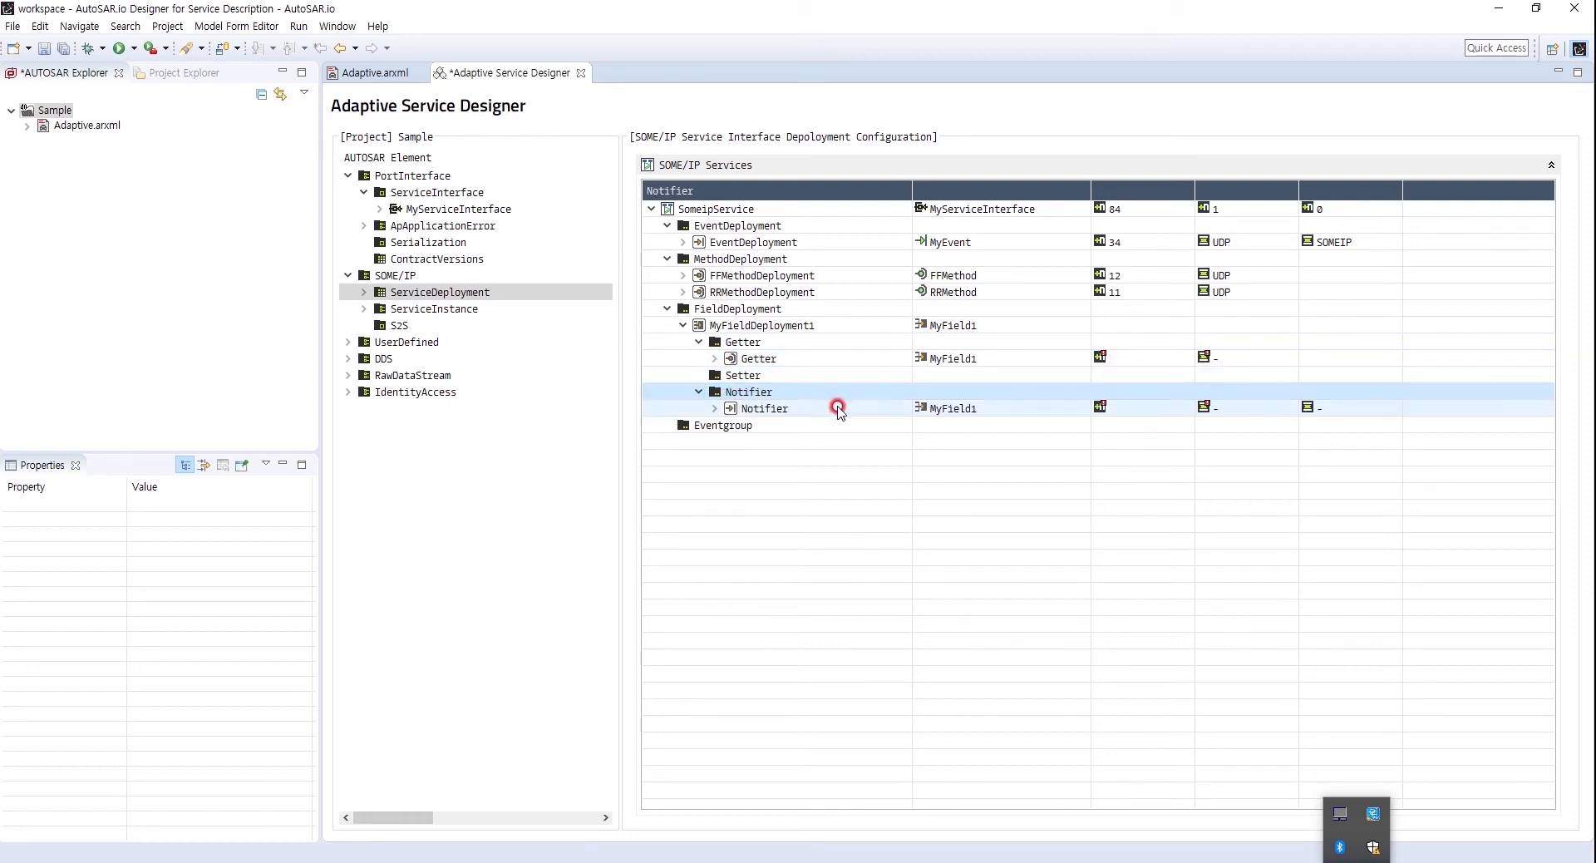
- Set the Getter of MyFieldDeployment1 to MethodId 21 and Protocol UDP
left_click(806, 358)
left_click(1127, 359)
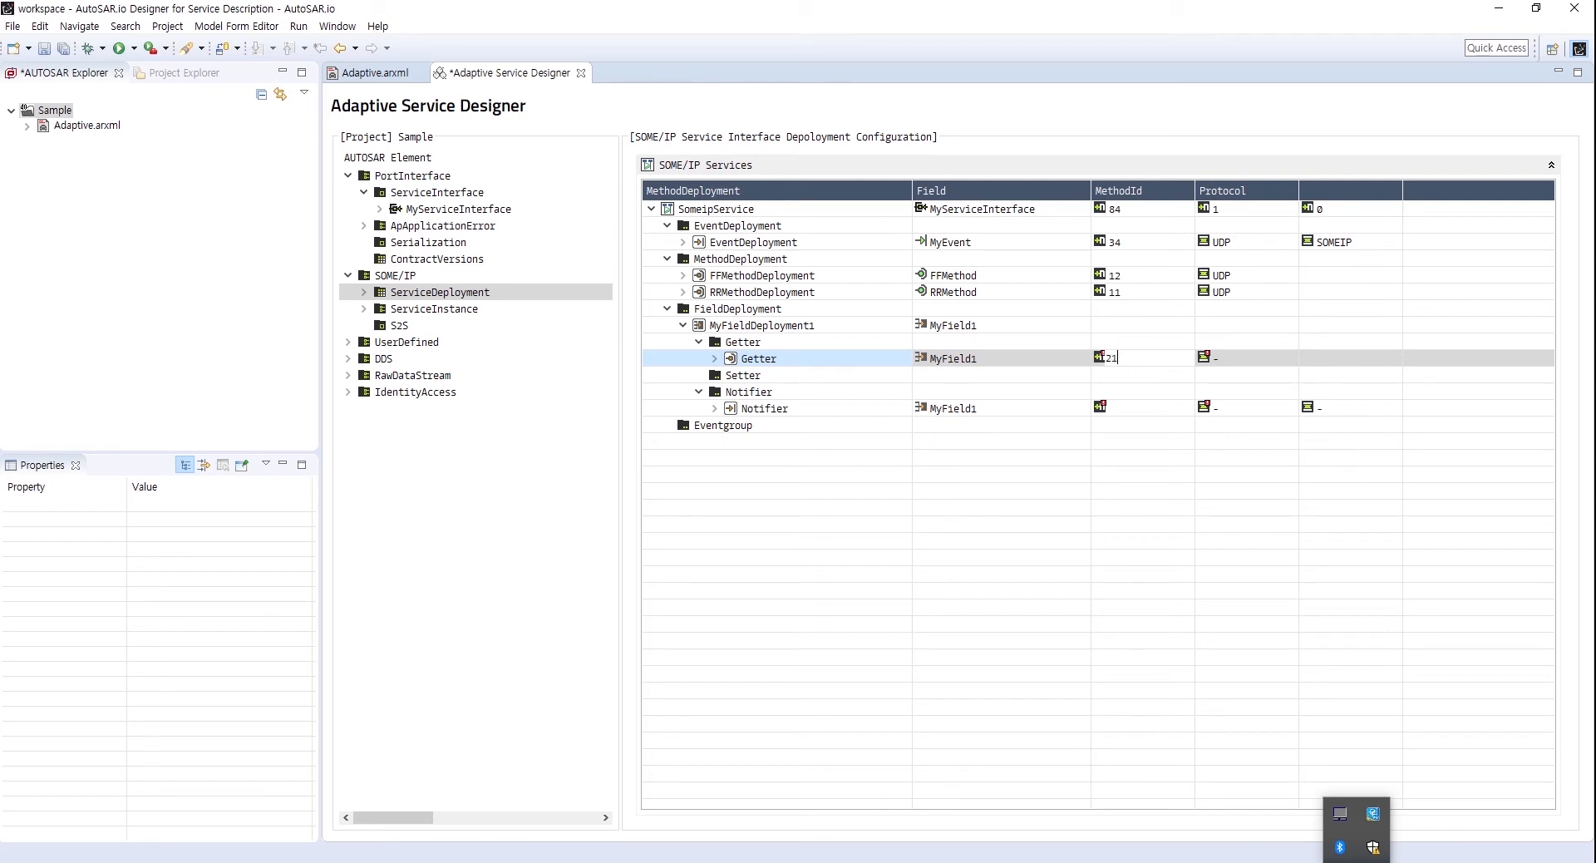
type("21")
left_click(1239, 357)
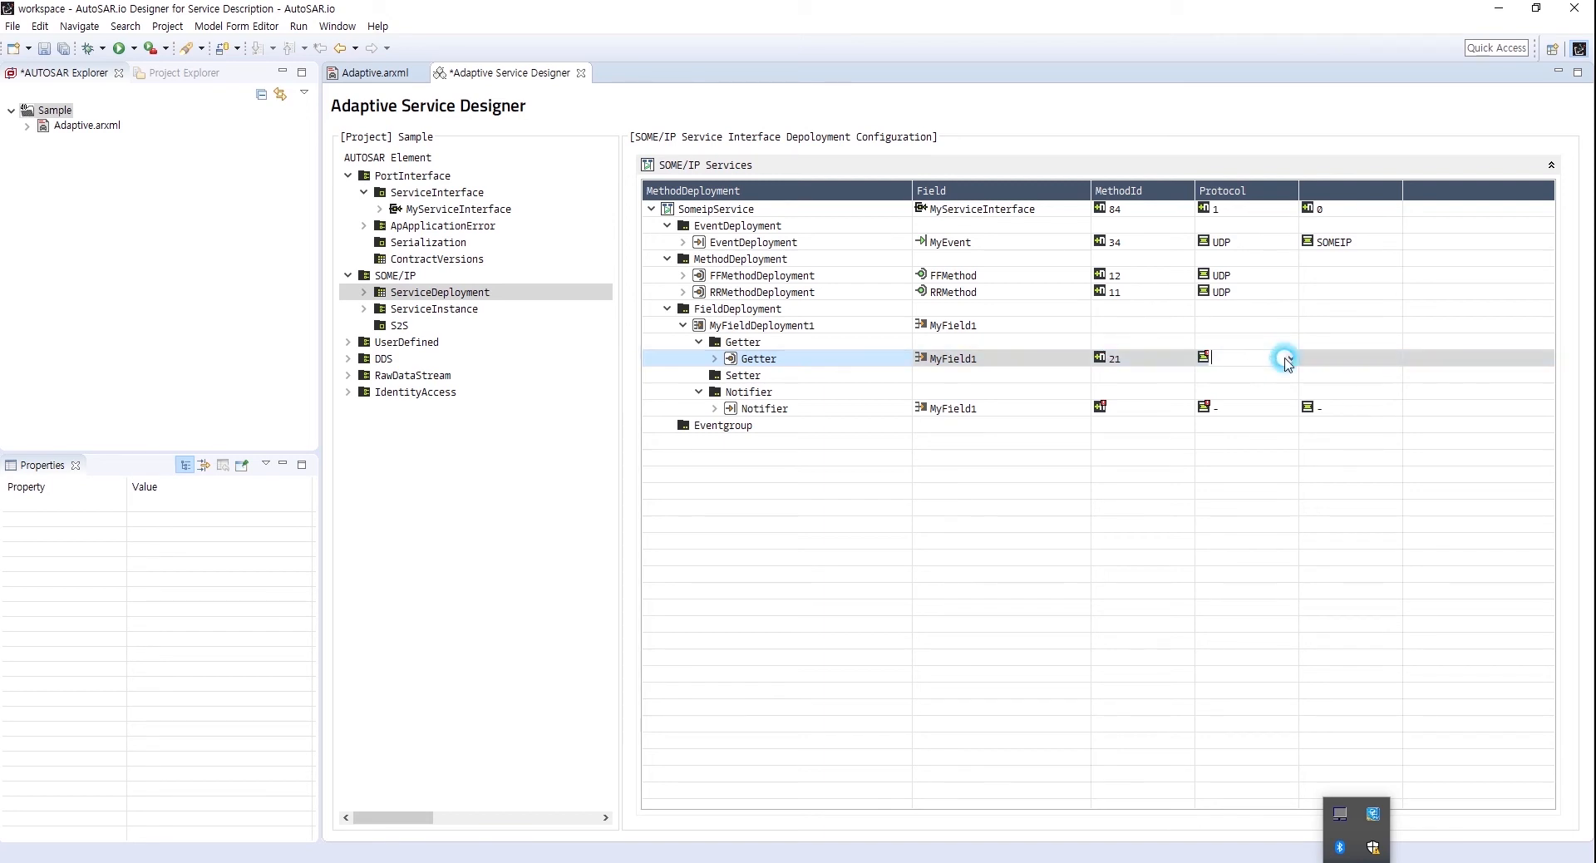
left_click(1229, 388)
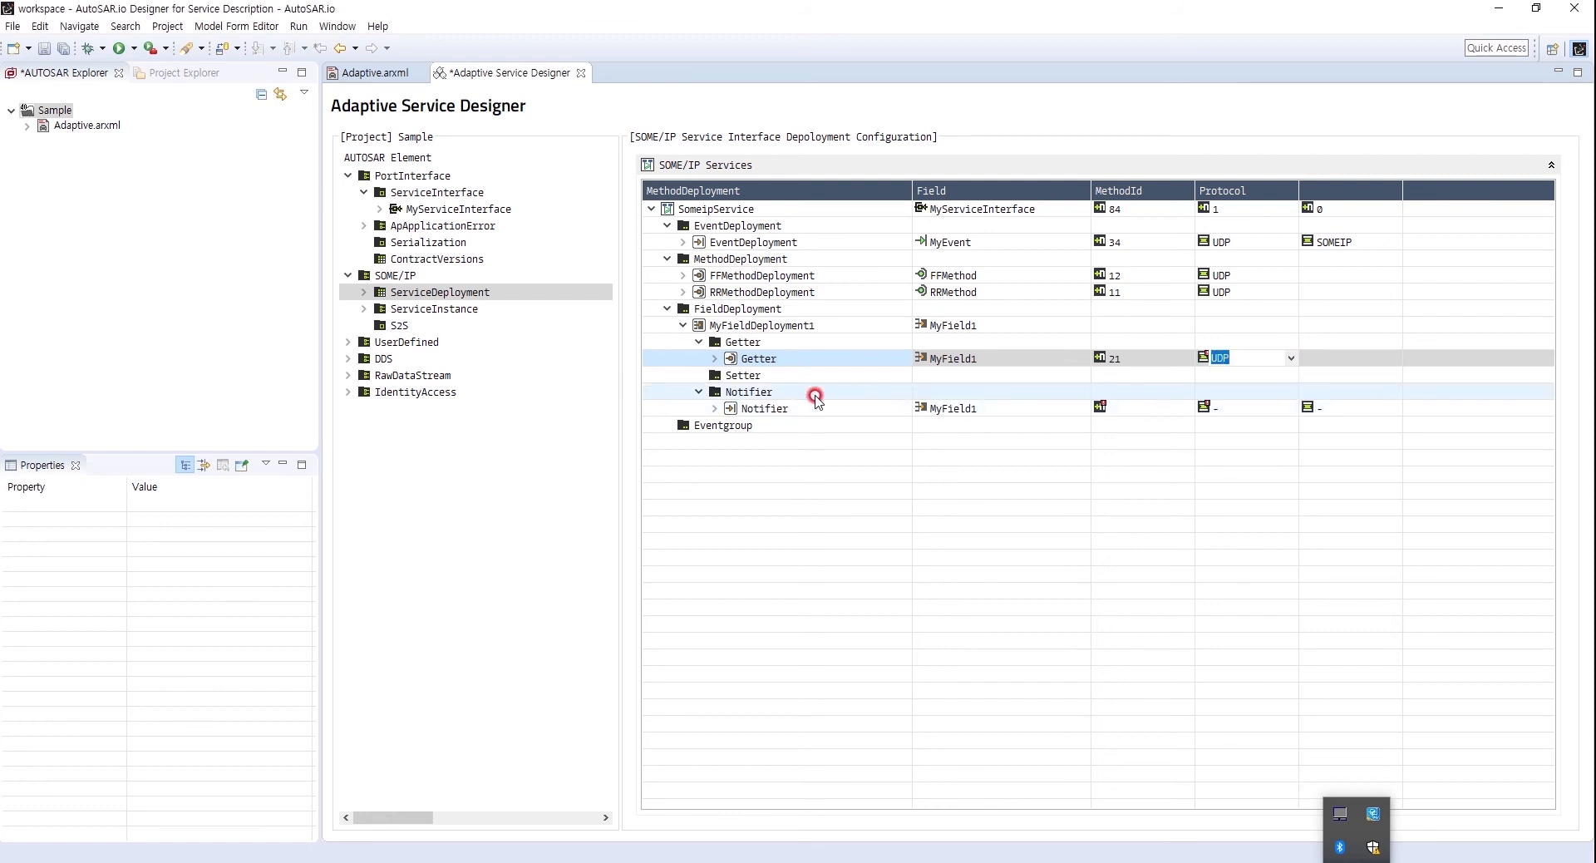
- Set the Notifier of MyFieldDeployment1 to EventId 41, Protocol UDP and Serializer SOMEIP
left_click(1009, 413)
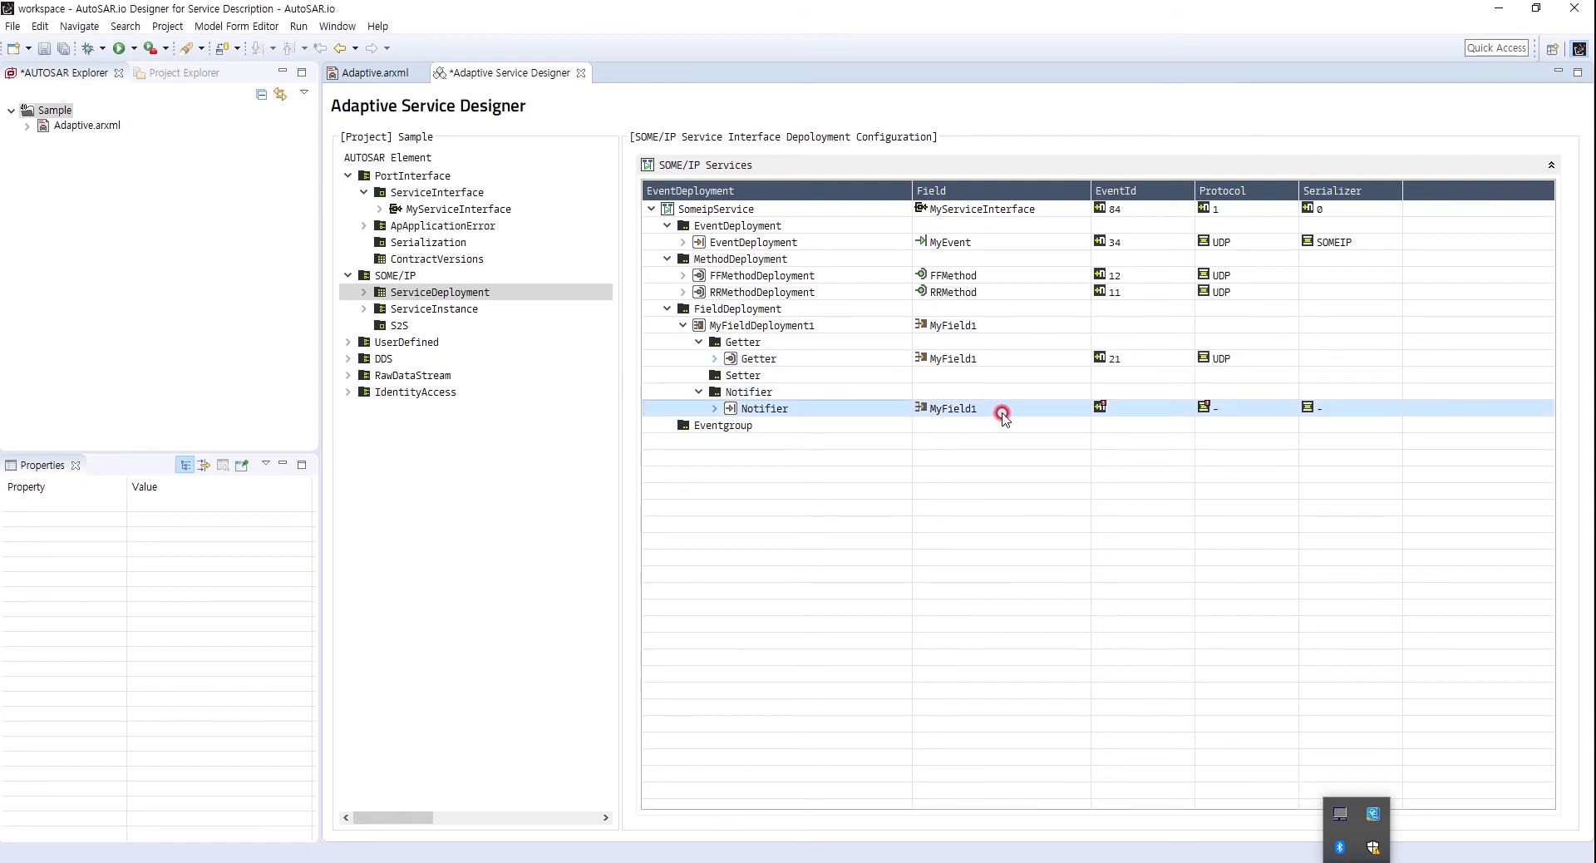
left_click(1119, 405)
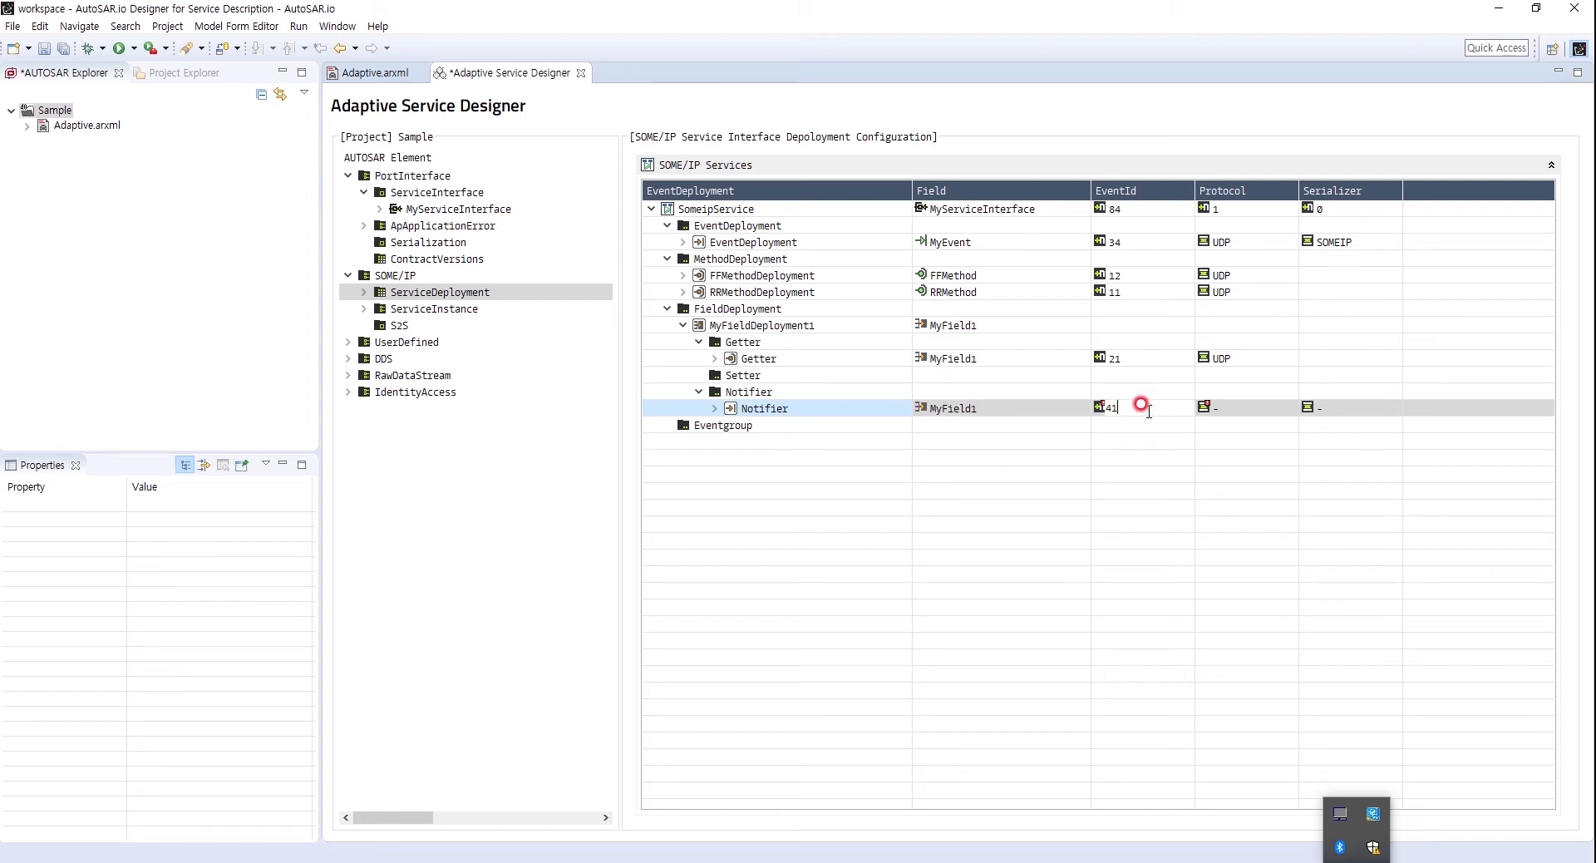
left_click(1234, 408)
left_click(1290, 407)
left_click(1247, 446)
left_click(1354, 409)
left_click(1387, 408)
left_click(1343, 440)
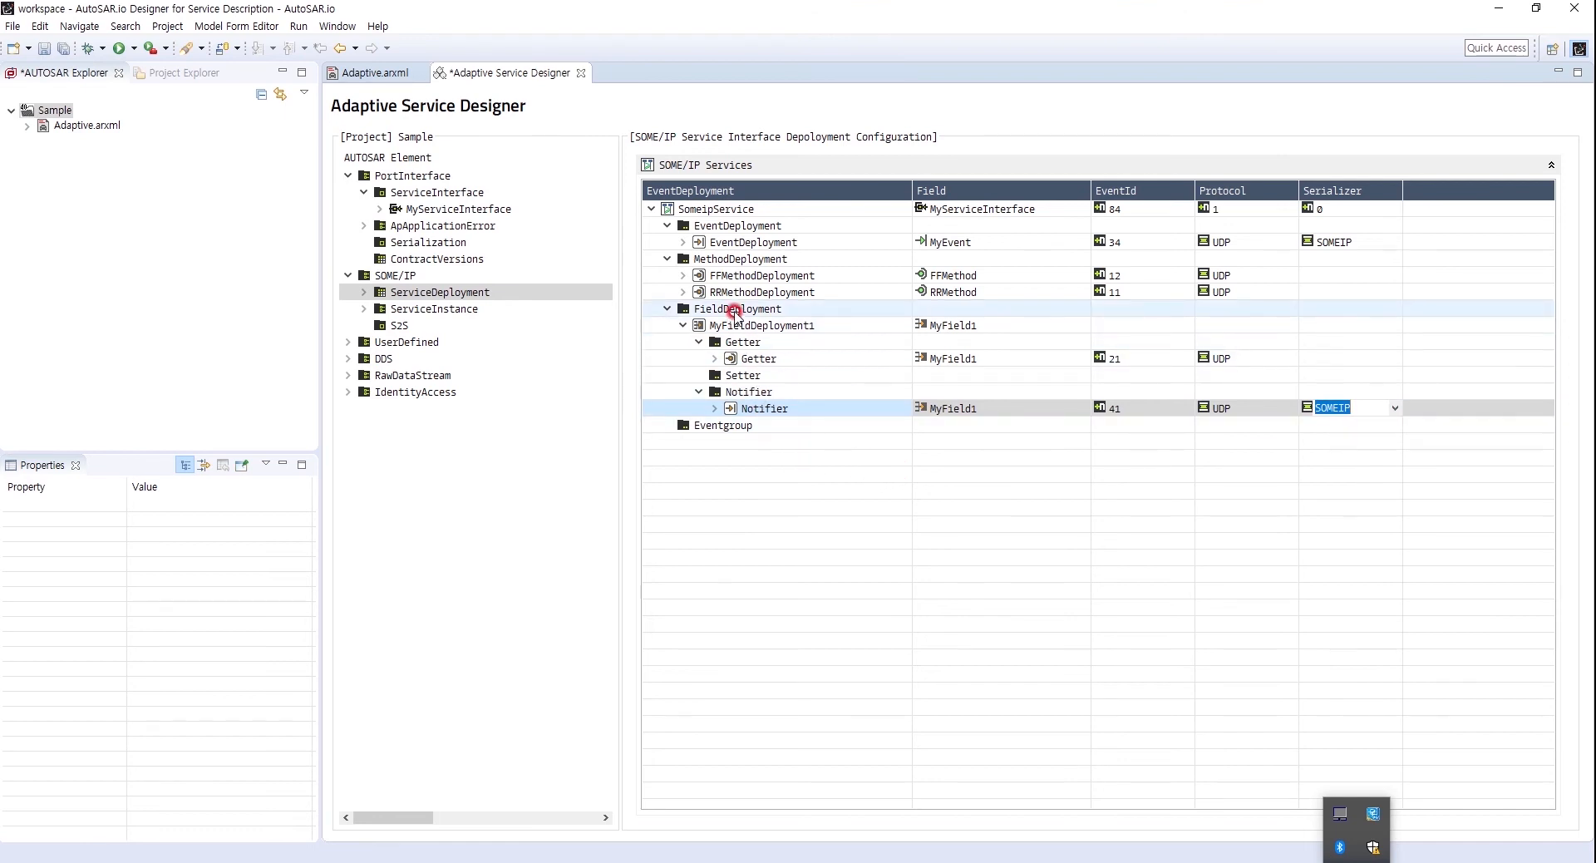
- Add a second field deployment to the SOME/IP service deployment and link it to the field MyField2
right_click(735, 313)
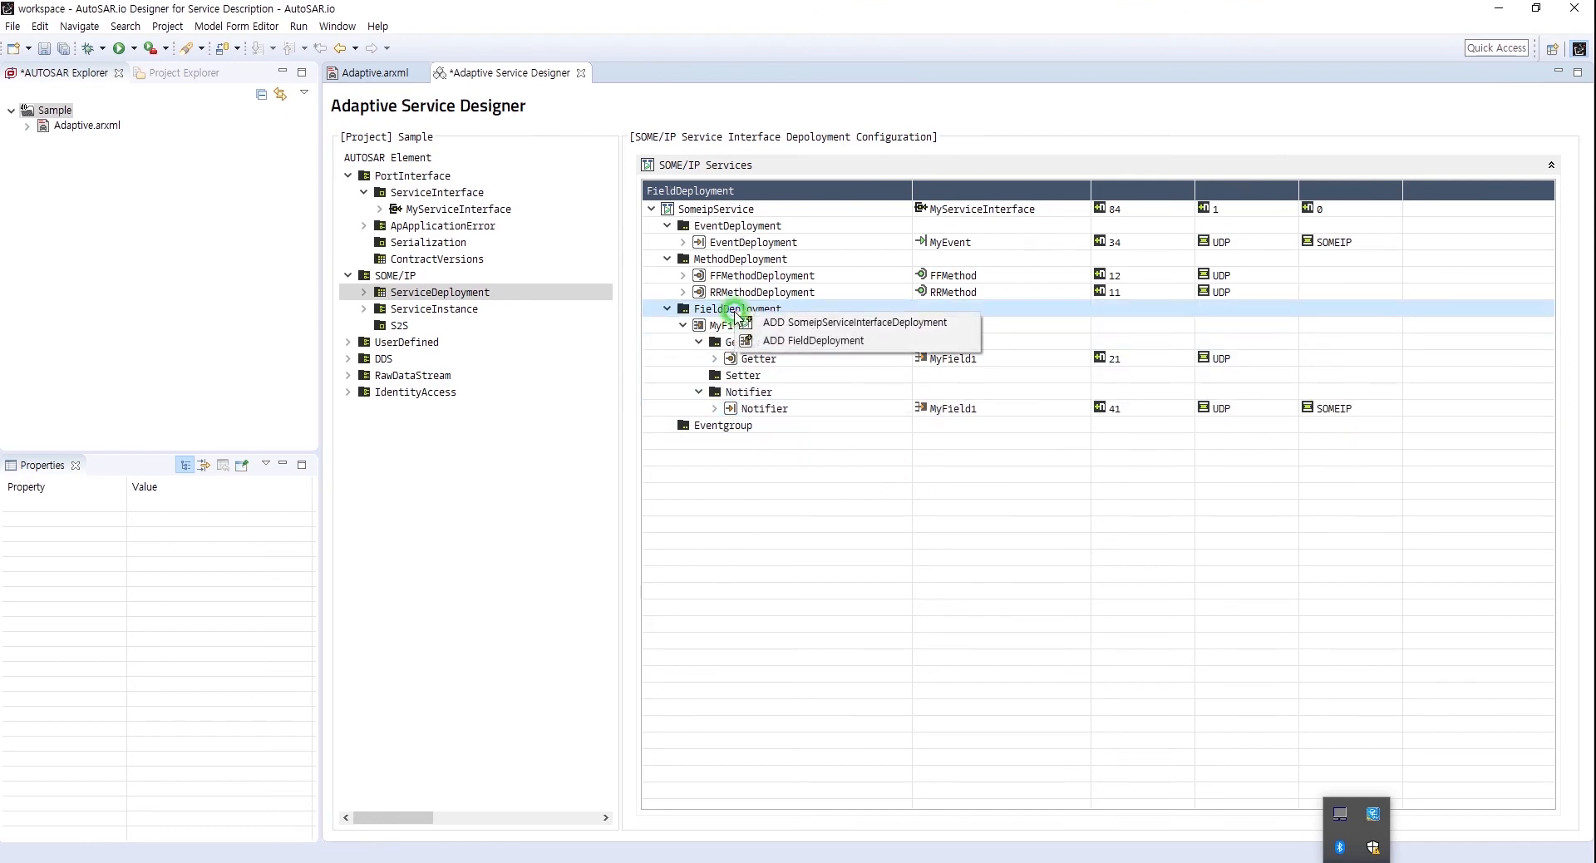
left_click(773, 342)
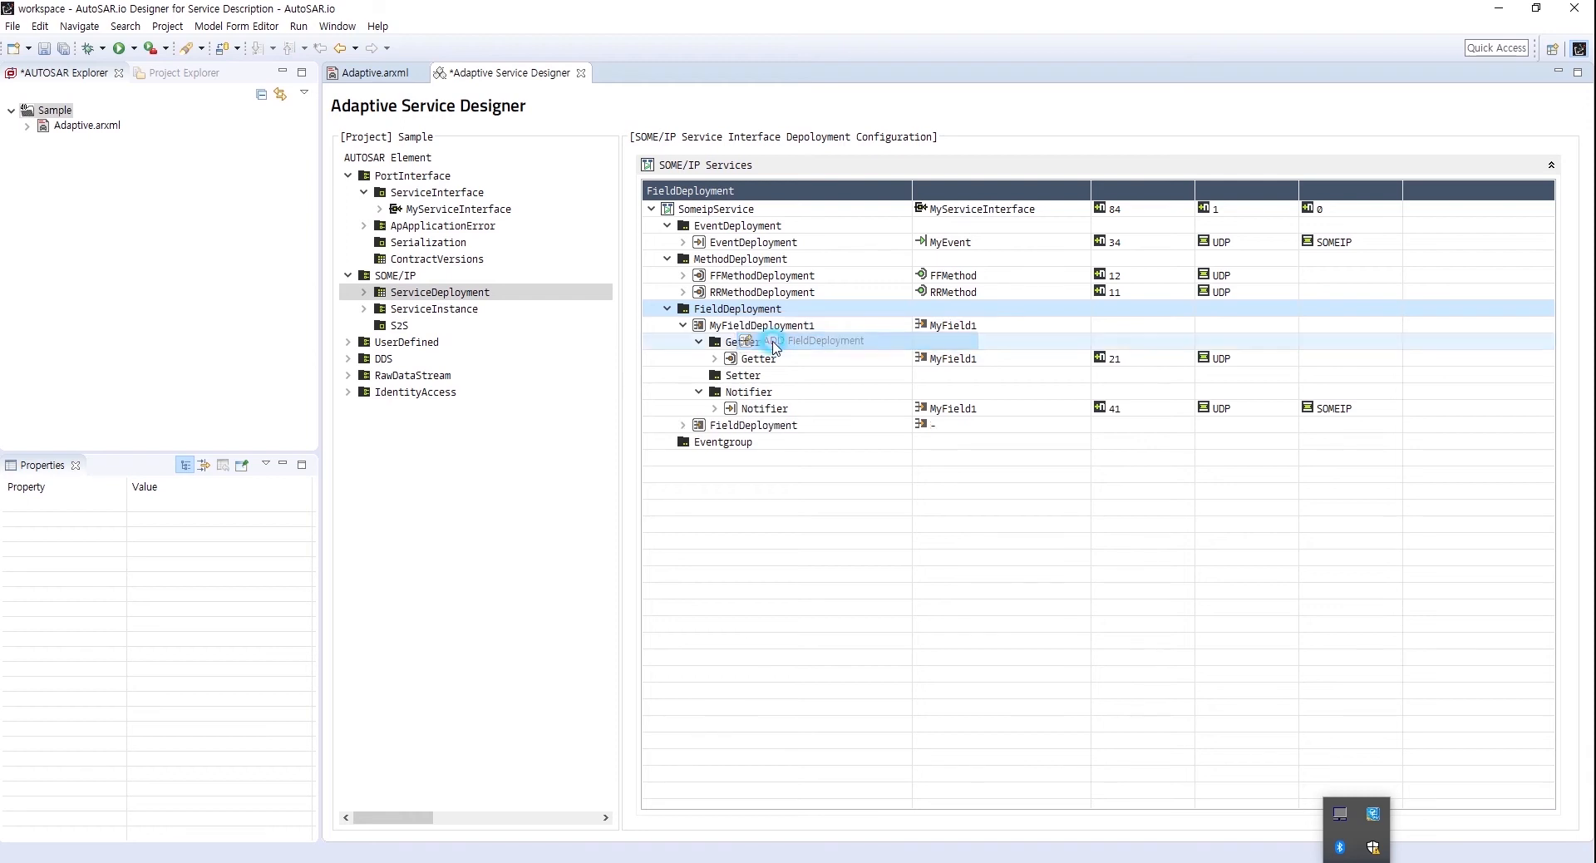
left_click(686, 424)
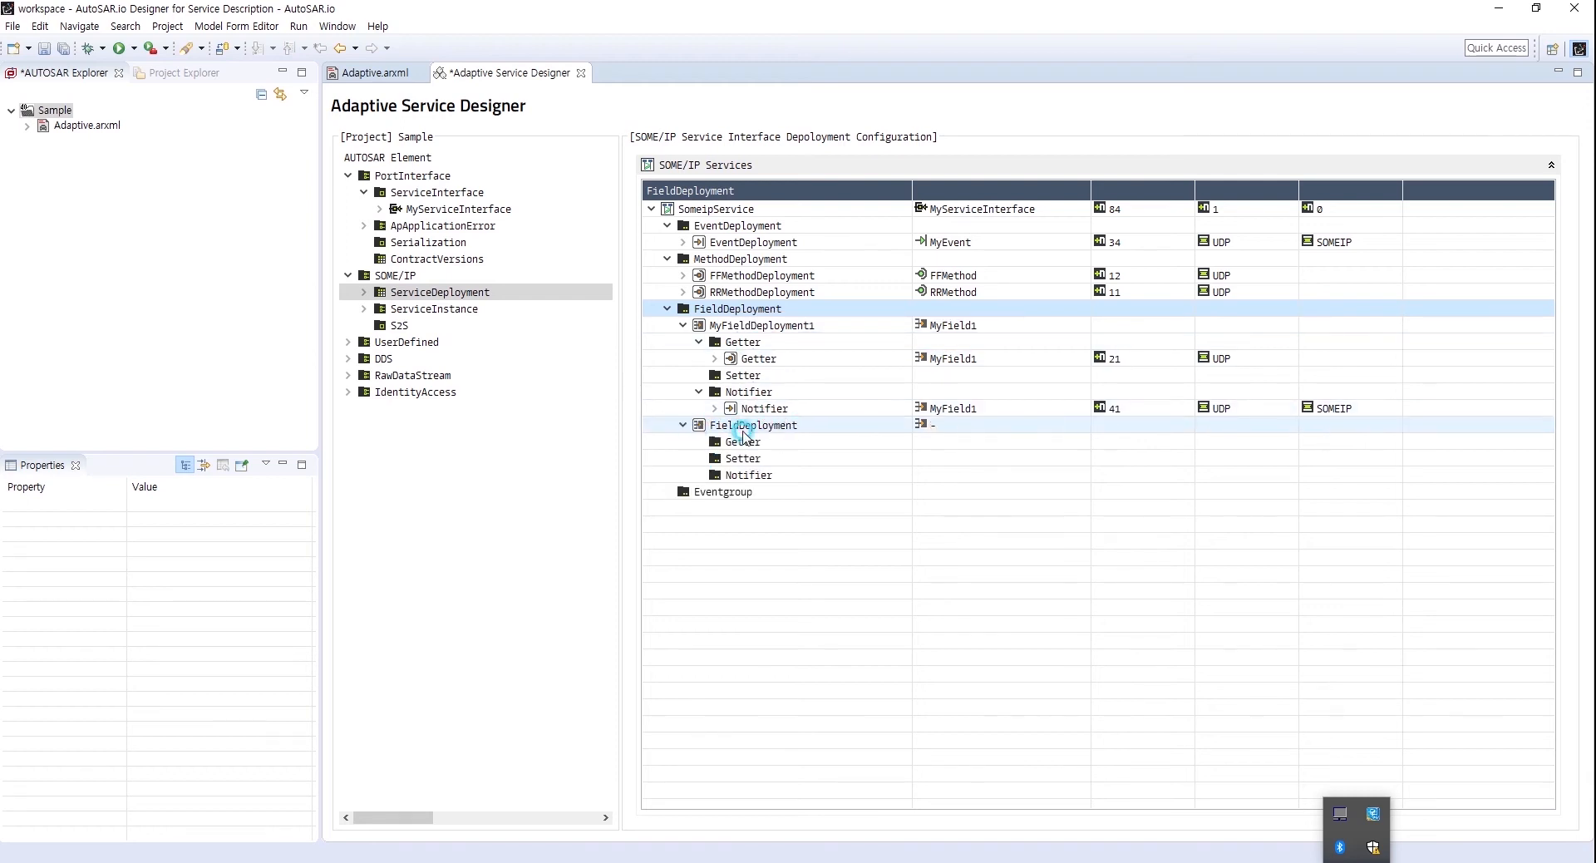
left_click(931, 425)
left_click(1085, 425)
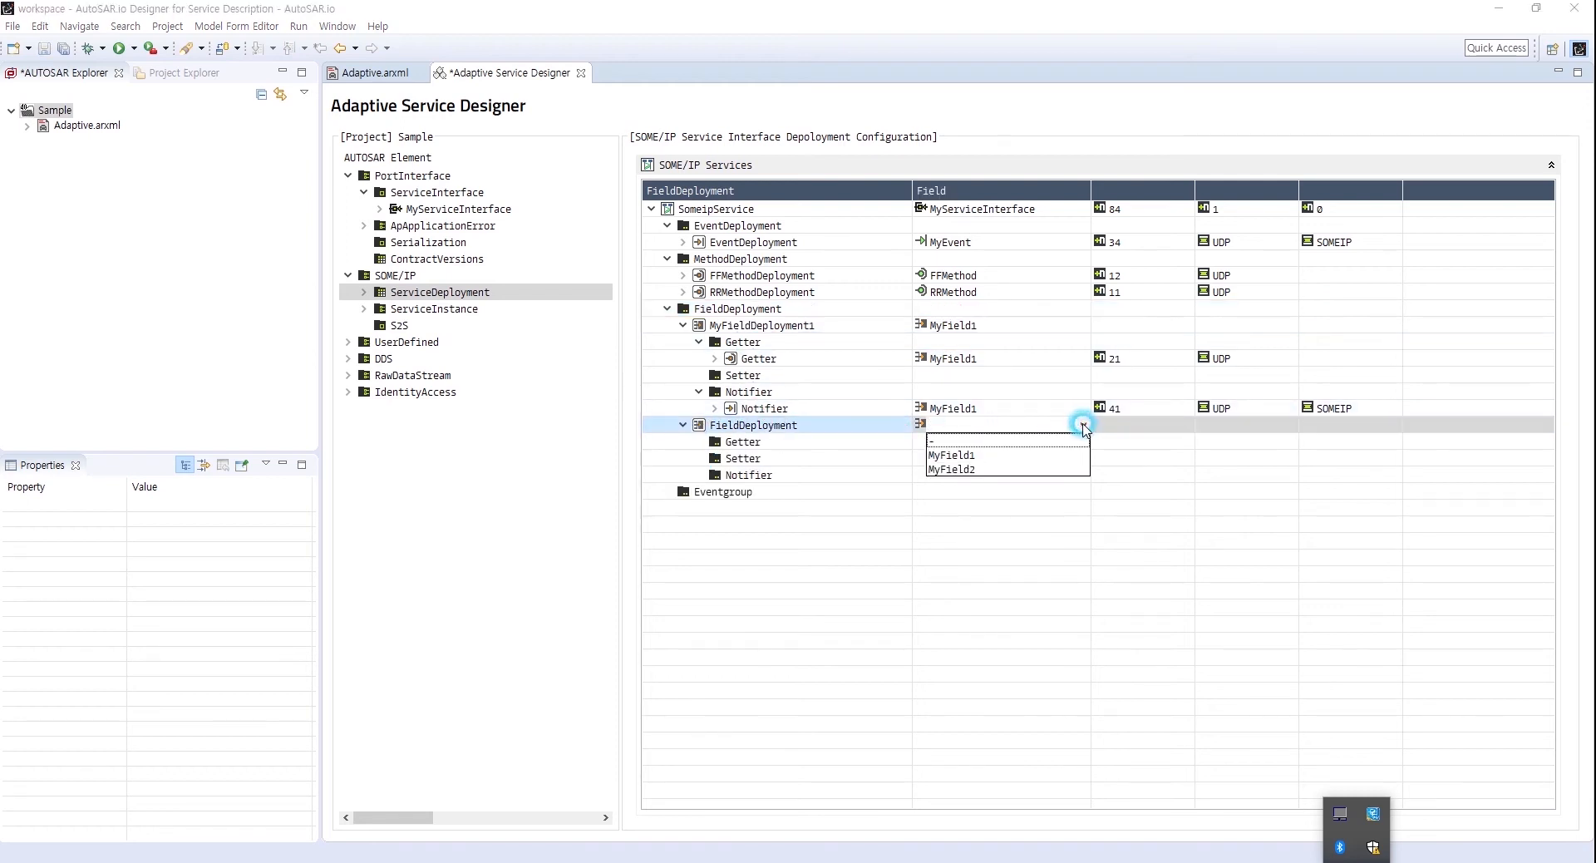
left_click(967, 471)
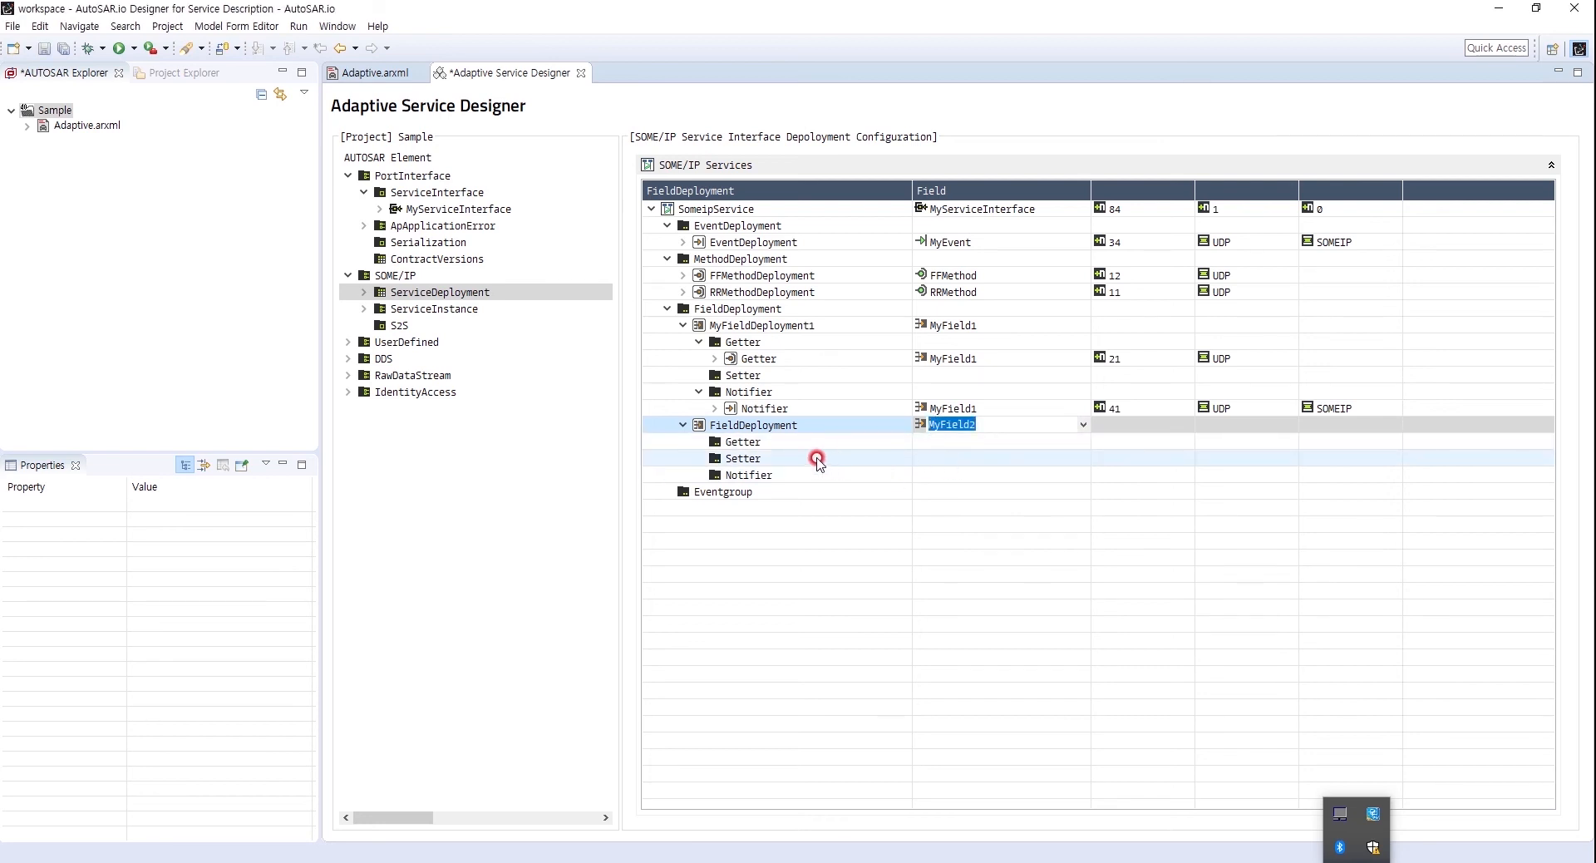
- Add a Set element under the Setter of the MyField2 deployment and expand that folder
left_click(765, 458)
right_click(764, 463)
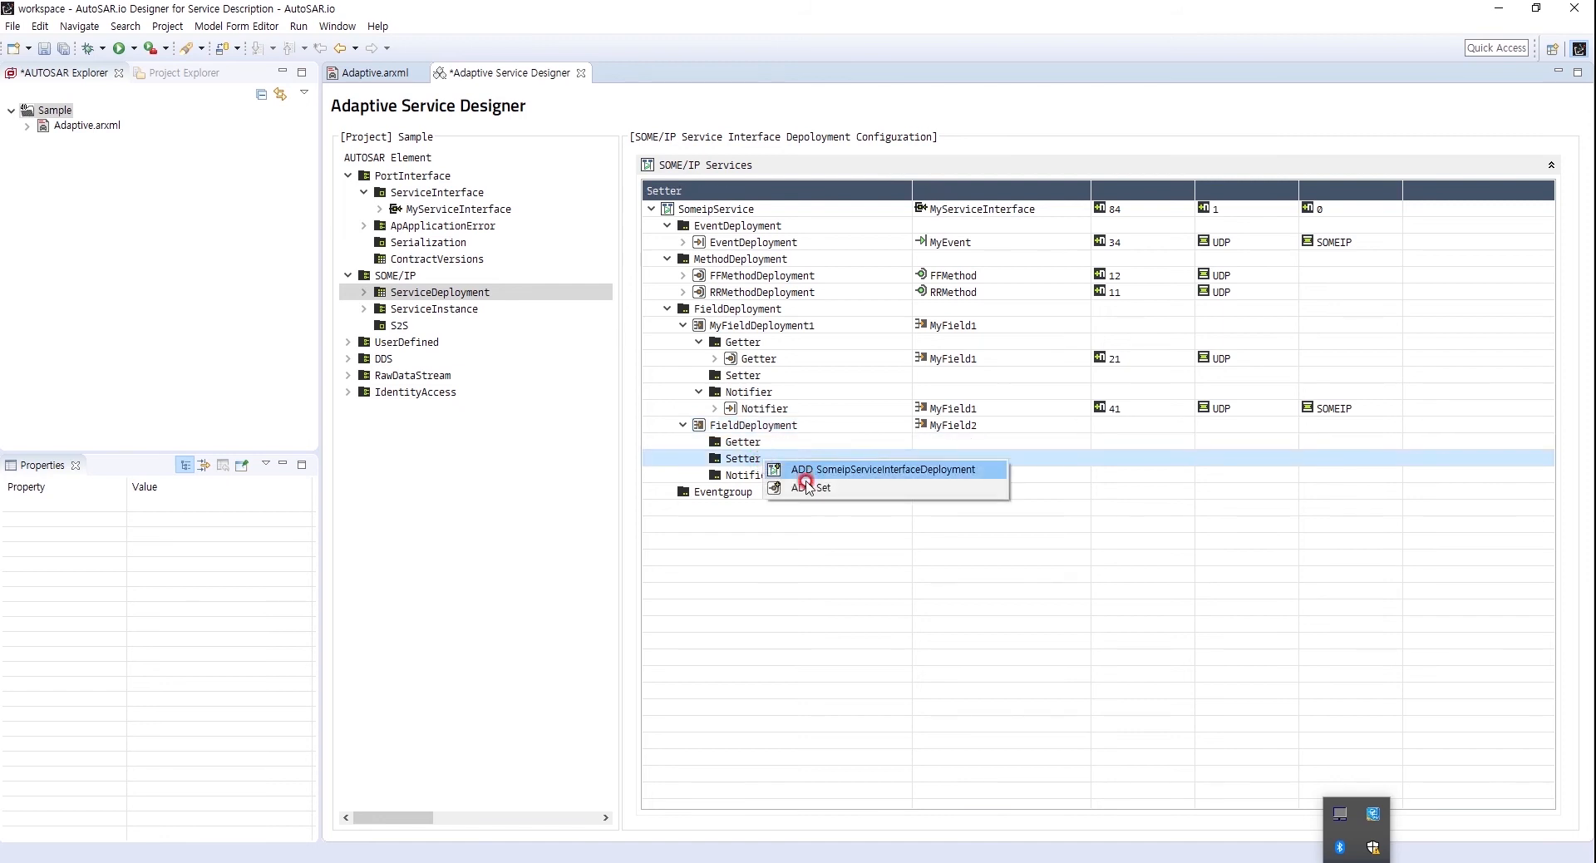
left_click(798, 488)
left_click(699, 458)
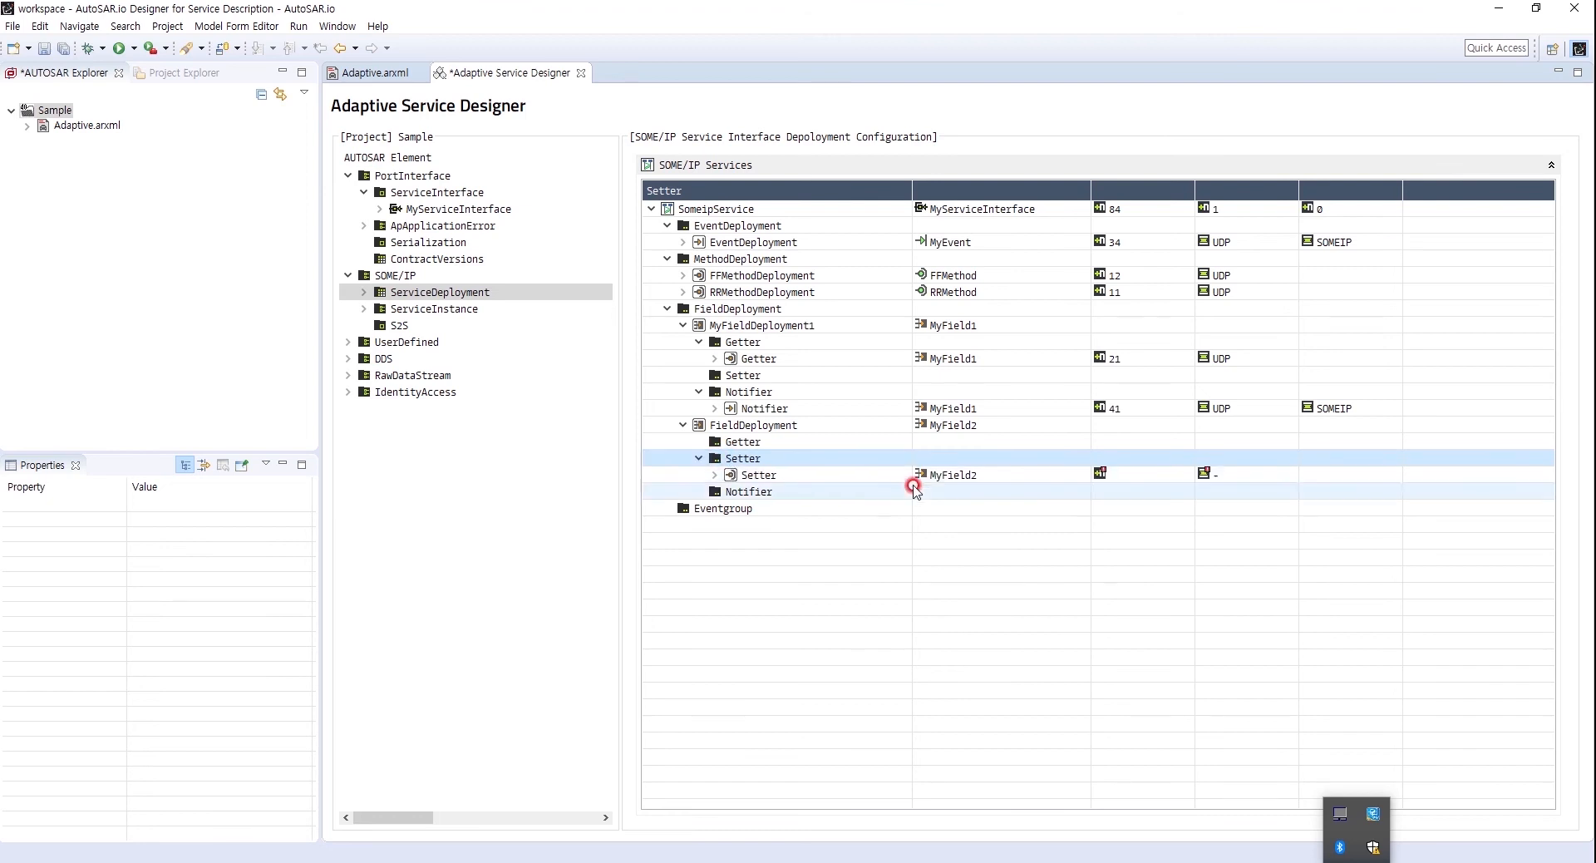
- Set the Setter of the MyField2 deployment to MethodId 42 and Protocol UDP
left_click(1136, 473)
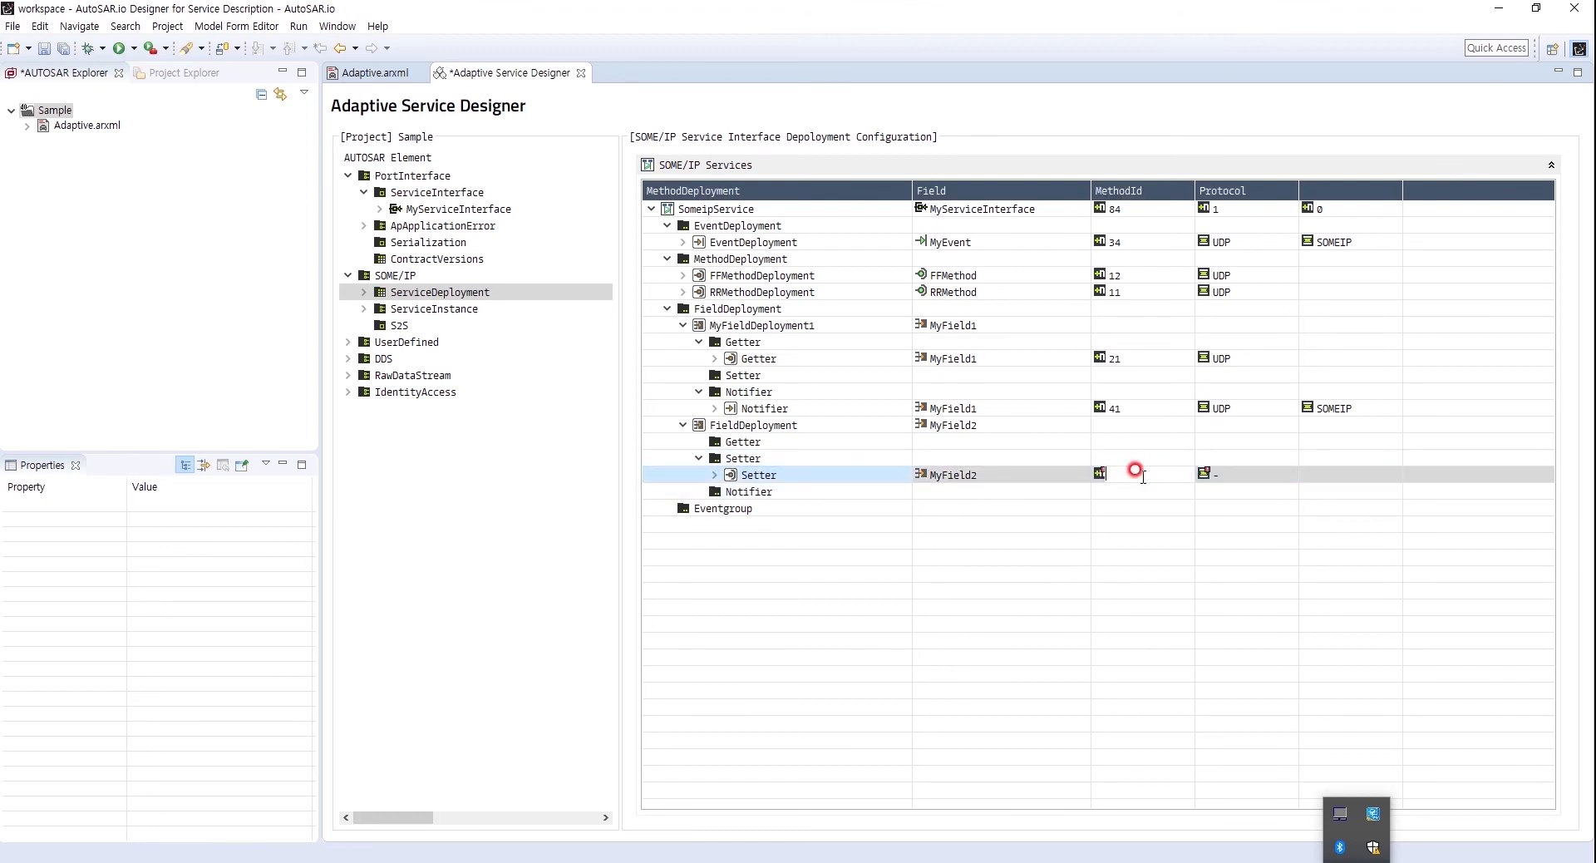
left_click(1216, 474)
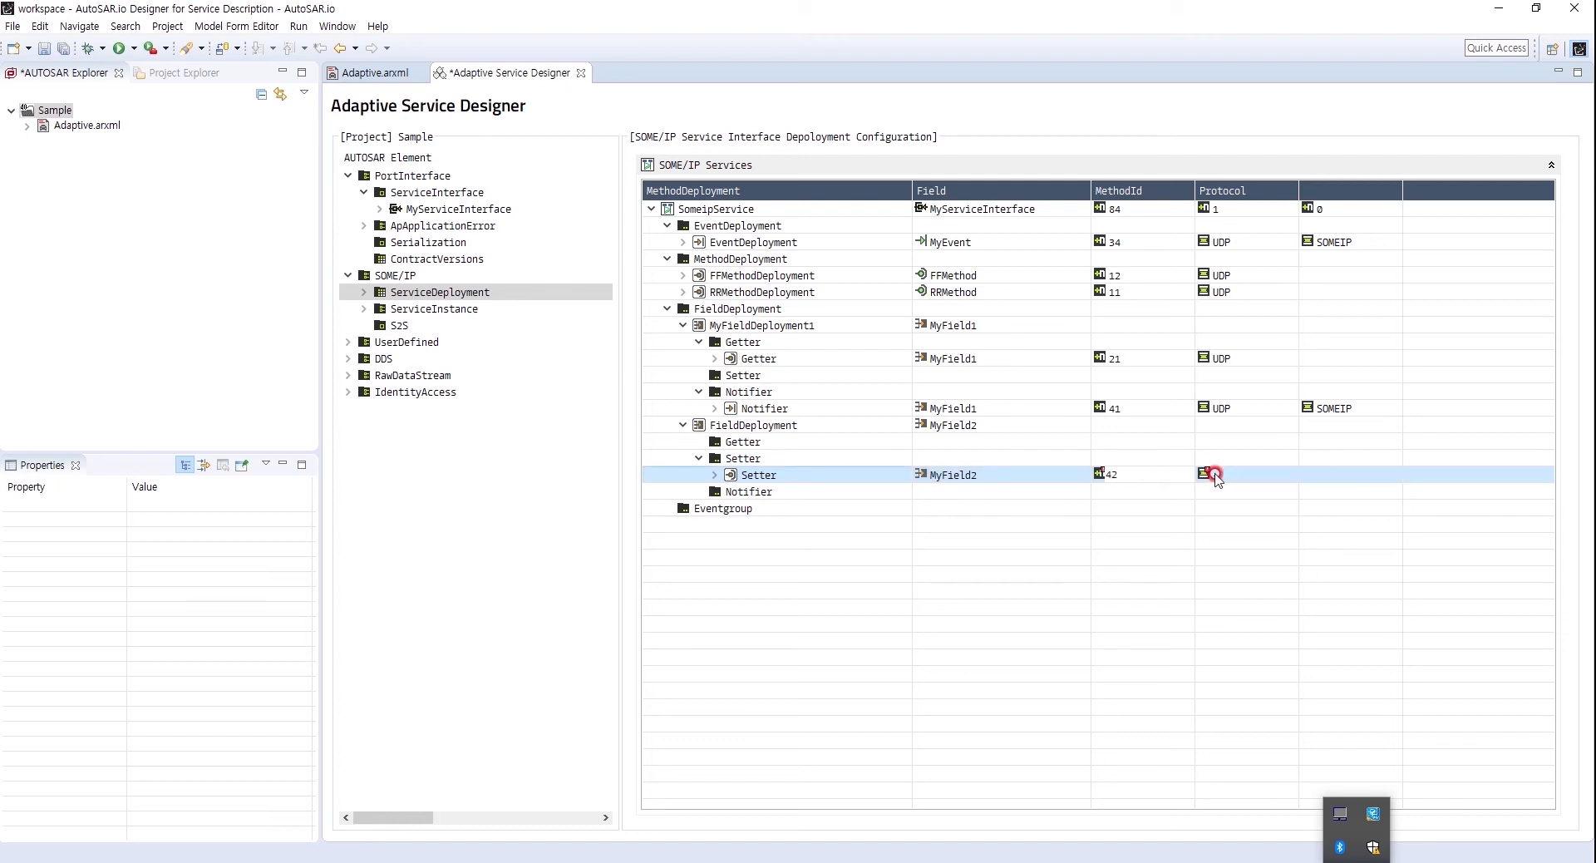
left_click(1272, 474)
left_click(1249, 504)
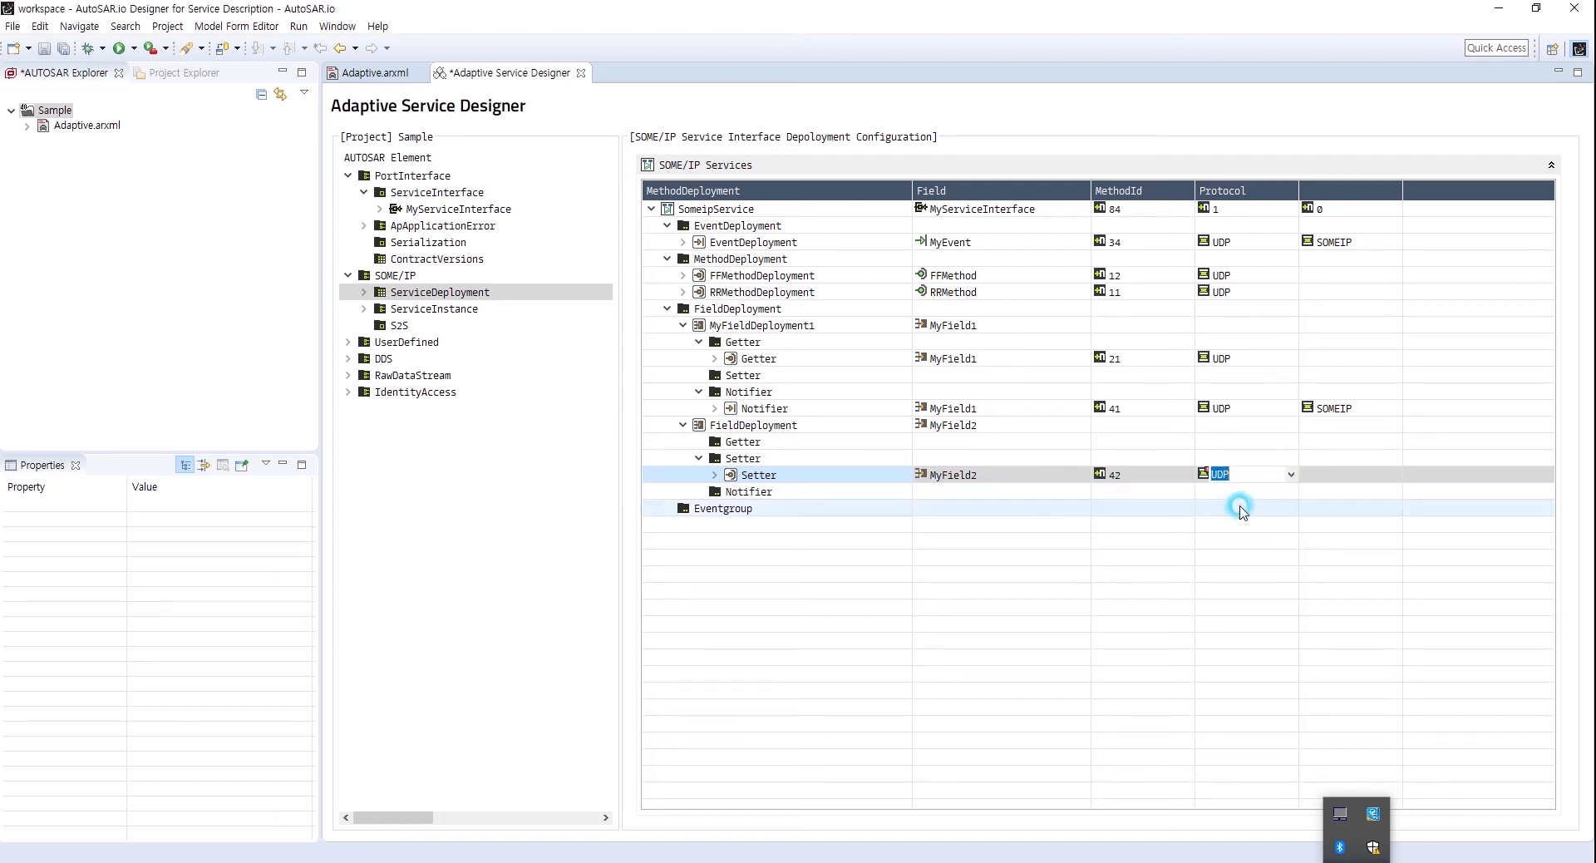
left_click(844, 555)
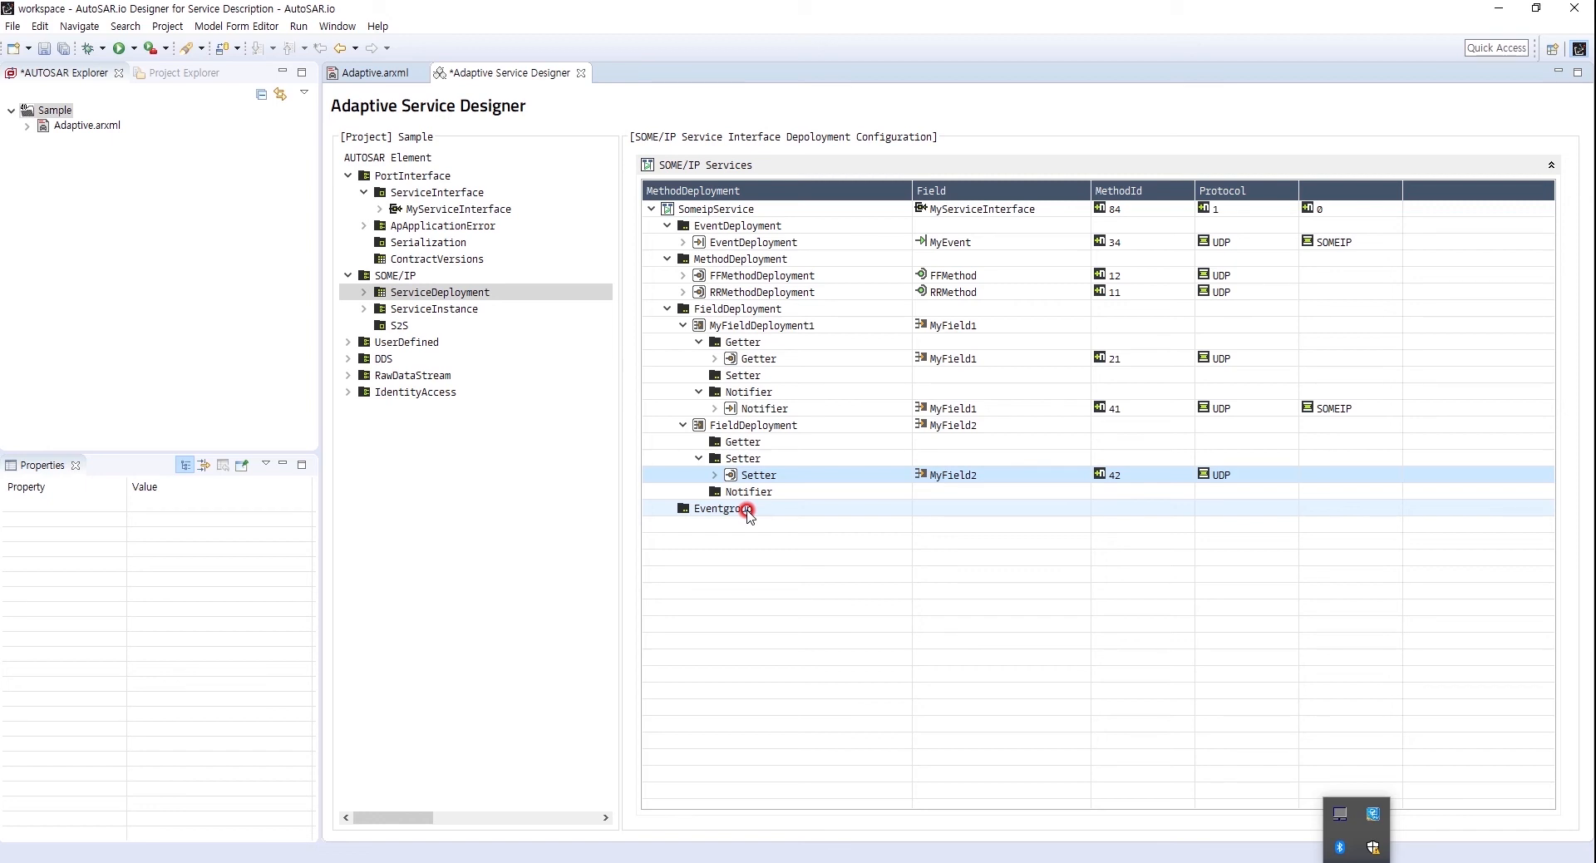
- Add an event group to the SOME/IP service deployment and rename it Eventgroup1
right_click(742, 516)
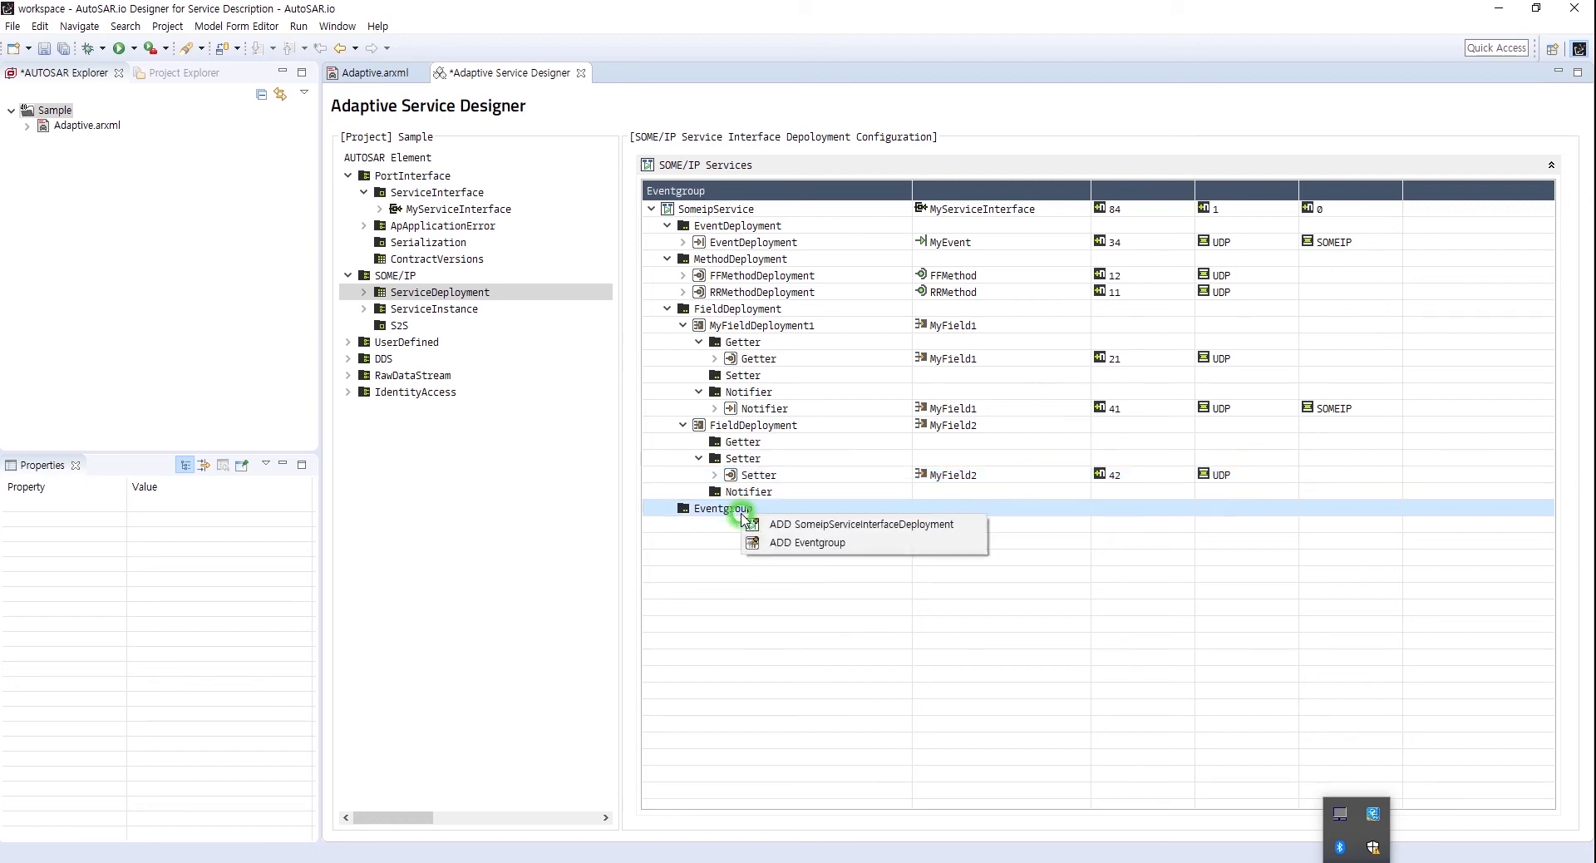
left_click(781, 543)
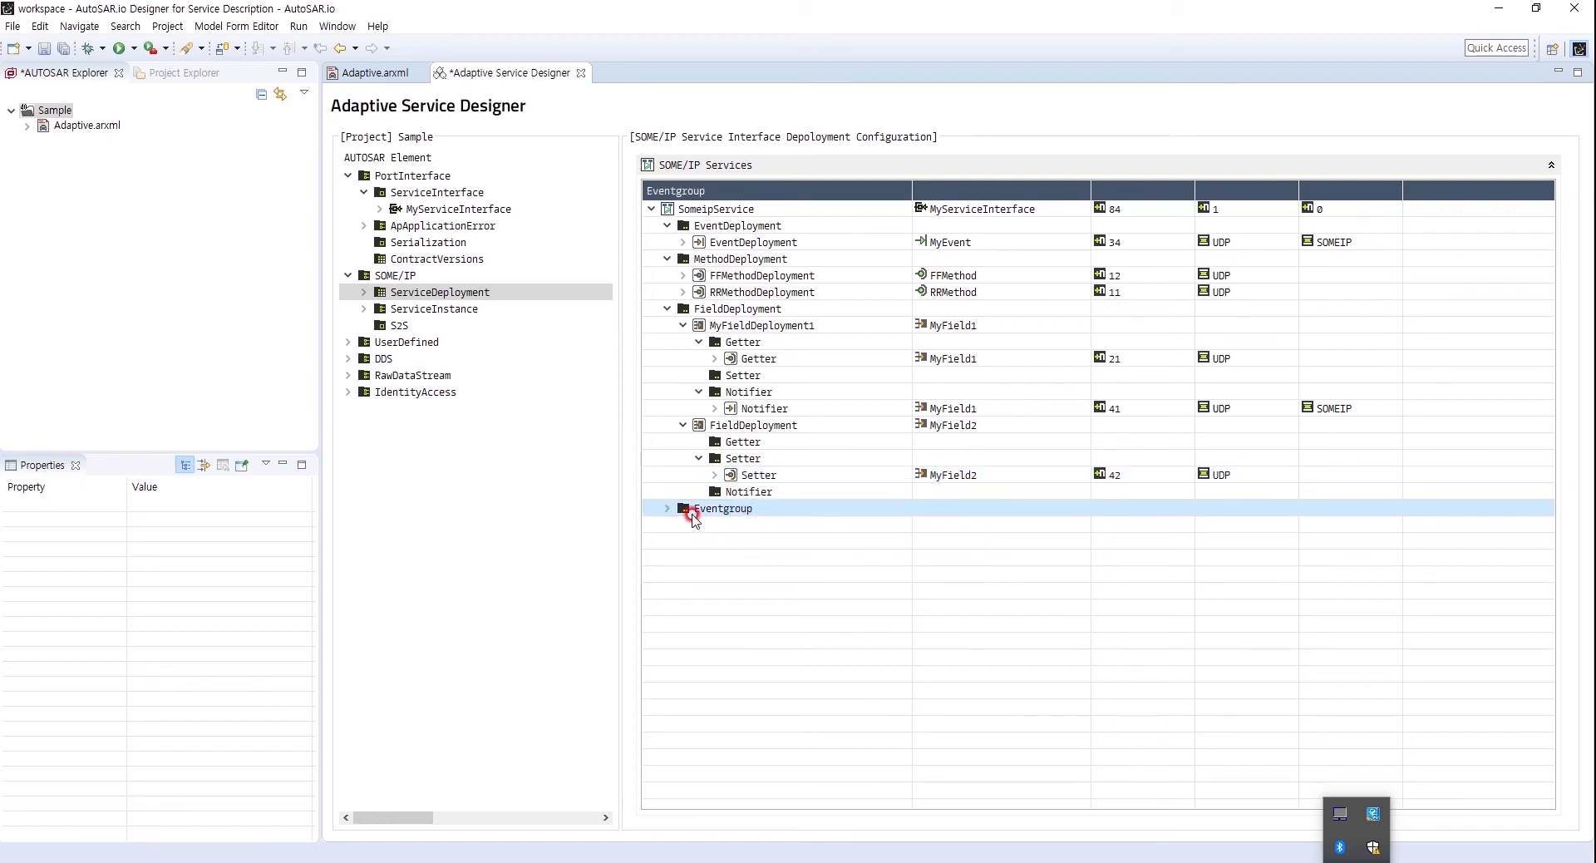
left_click(773, 525)
left_click(794, 534)
left_click(788, 528)
left_click(788, 525)
type("1")
left_click(881, 556)
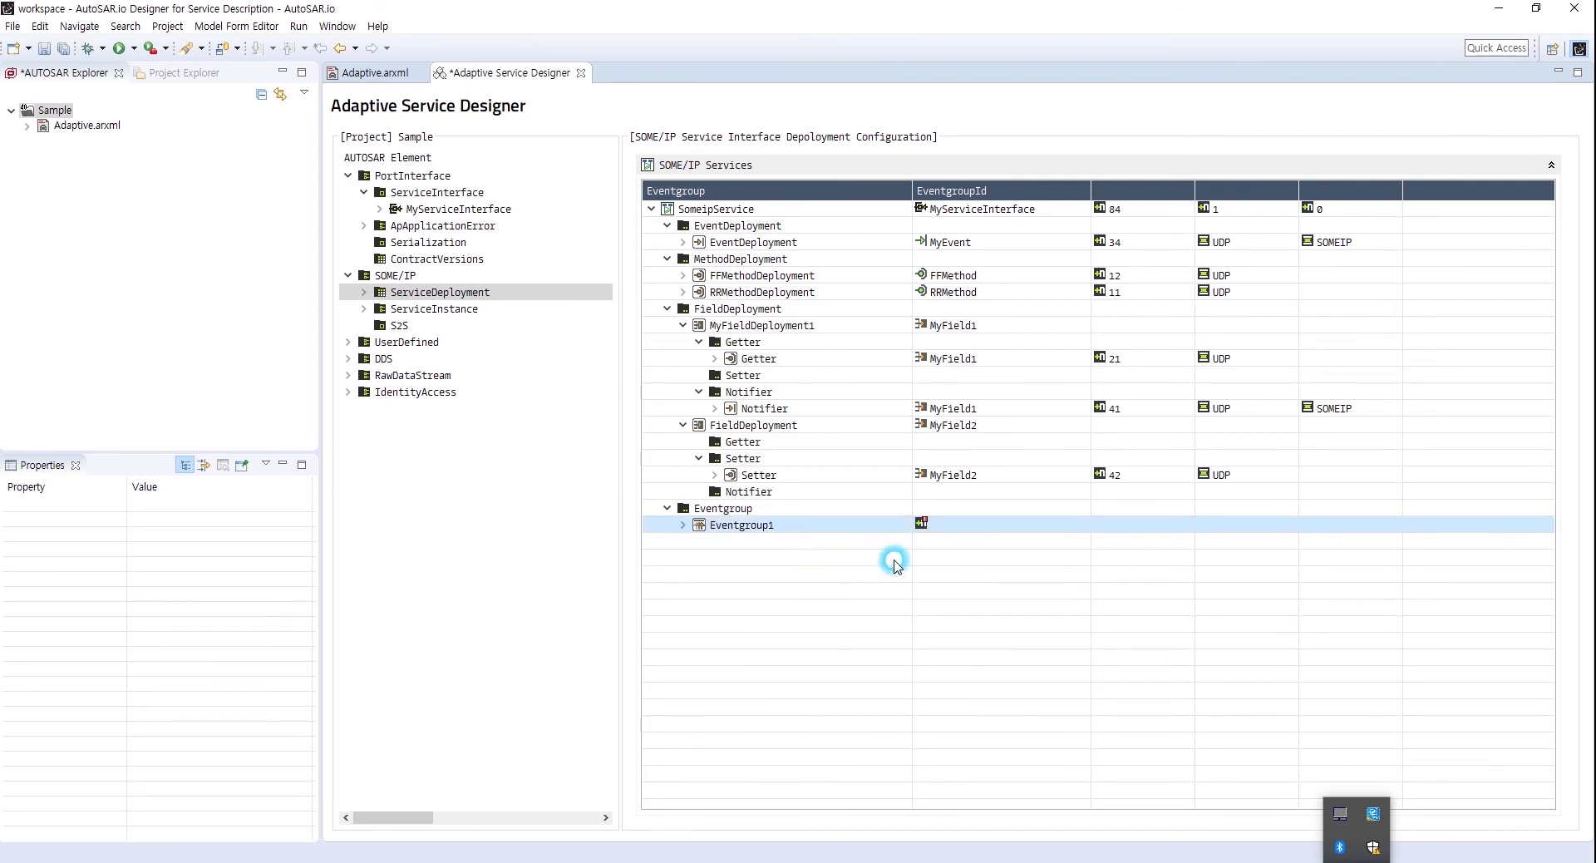
- Set the EventgroupId of Eventgroup1 to 1
left_click(989, 526)
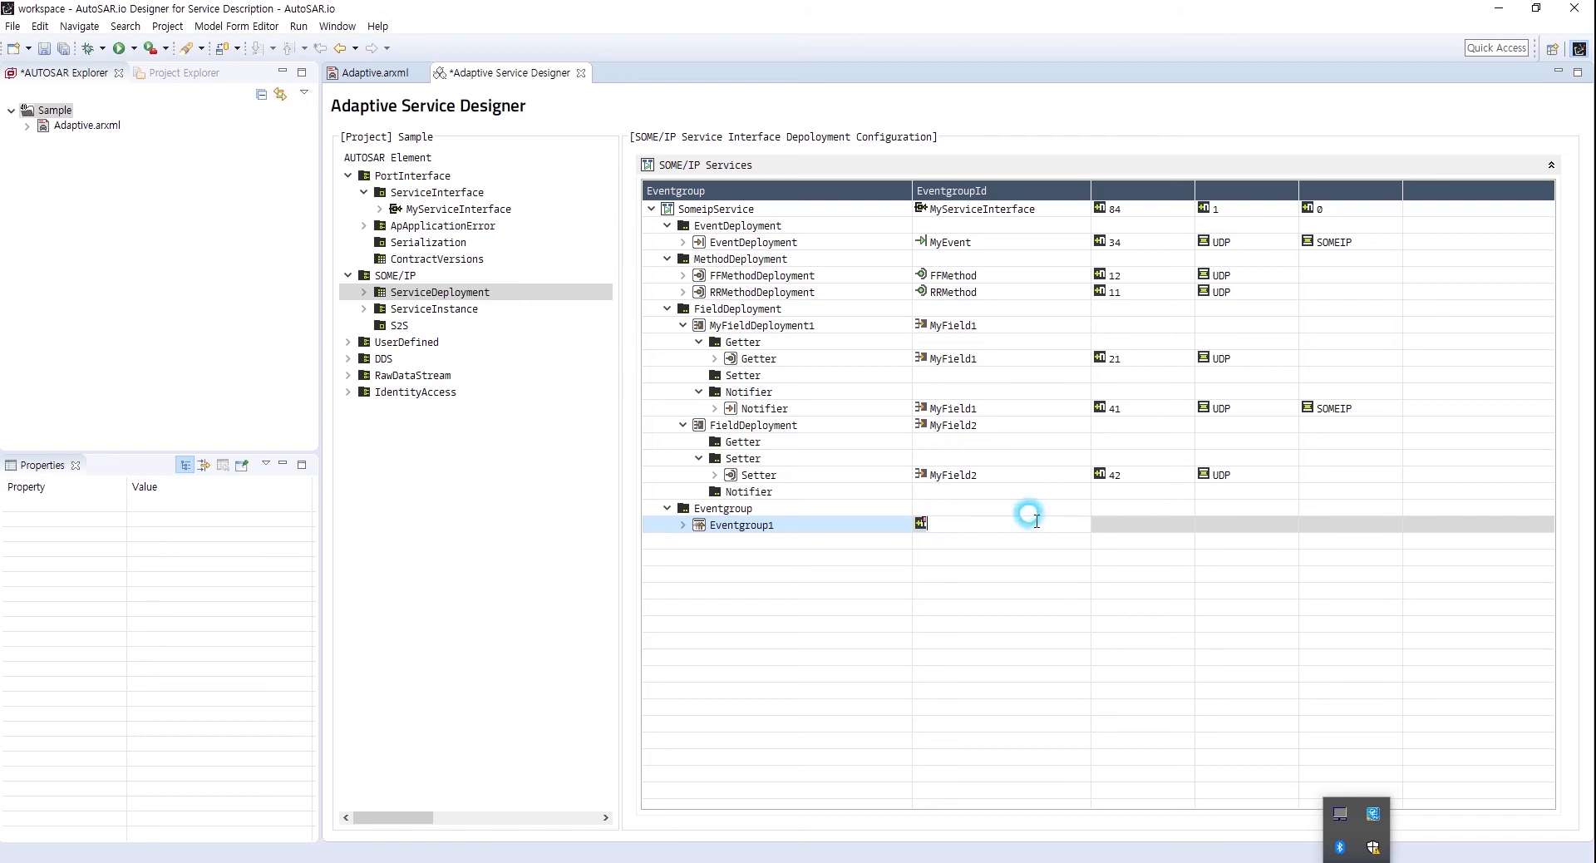
type("1")
left_click(992, 595)
- Reference EventDeployment as the event of Eventgroup1 and expand its Event entry
left_click(683, 527)
left_click(737, 541)
left_click(899, 542)
left_click(899, 542)
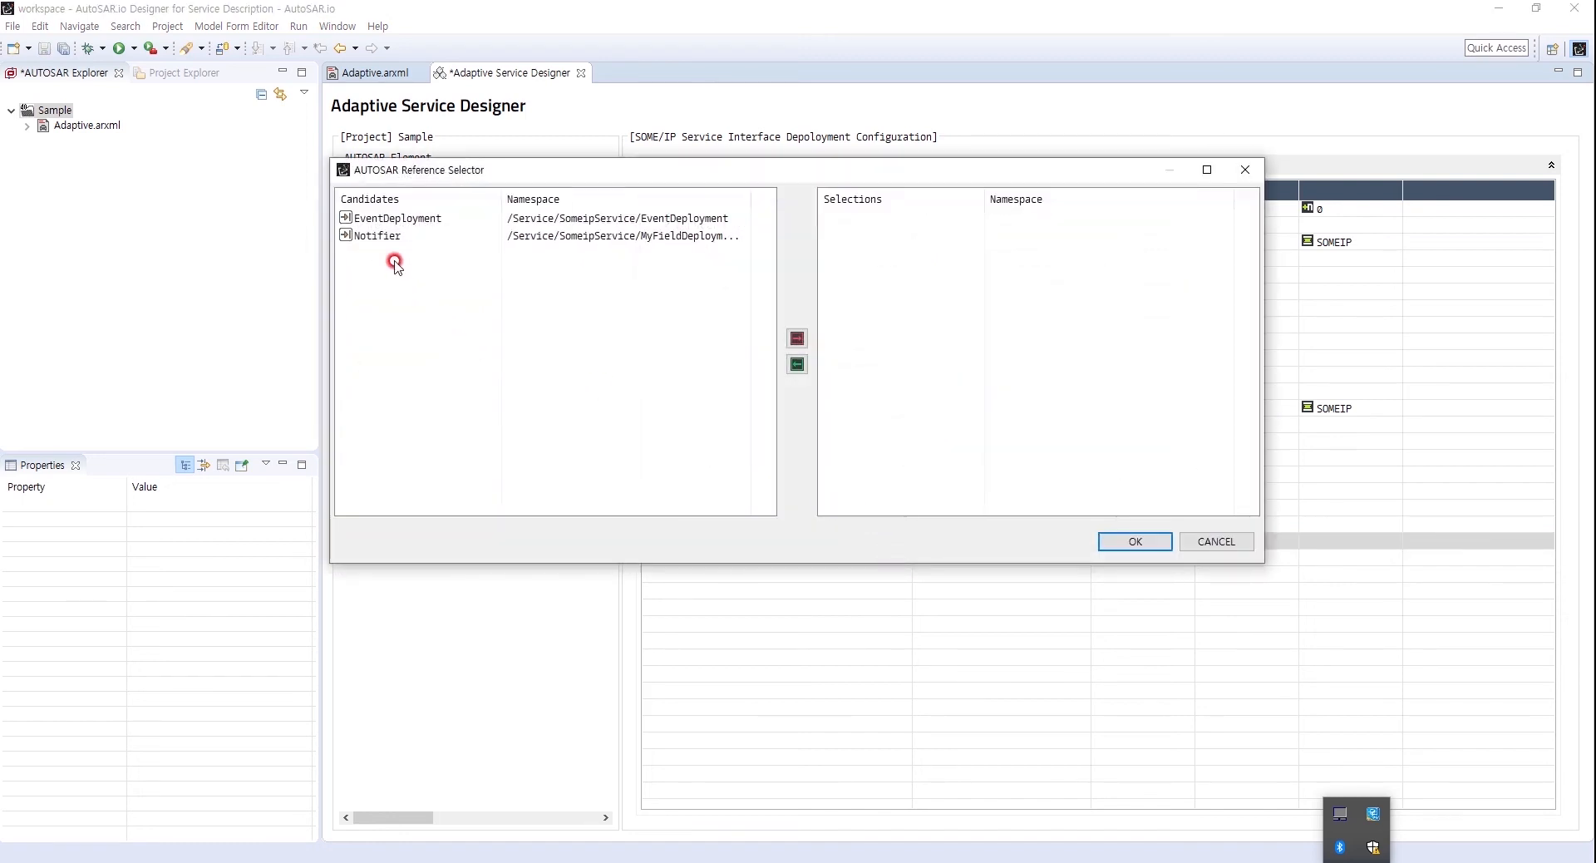
left_click(399, 218)
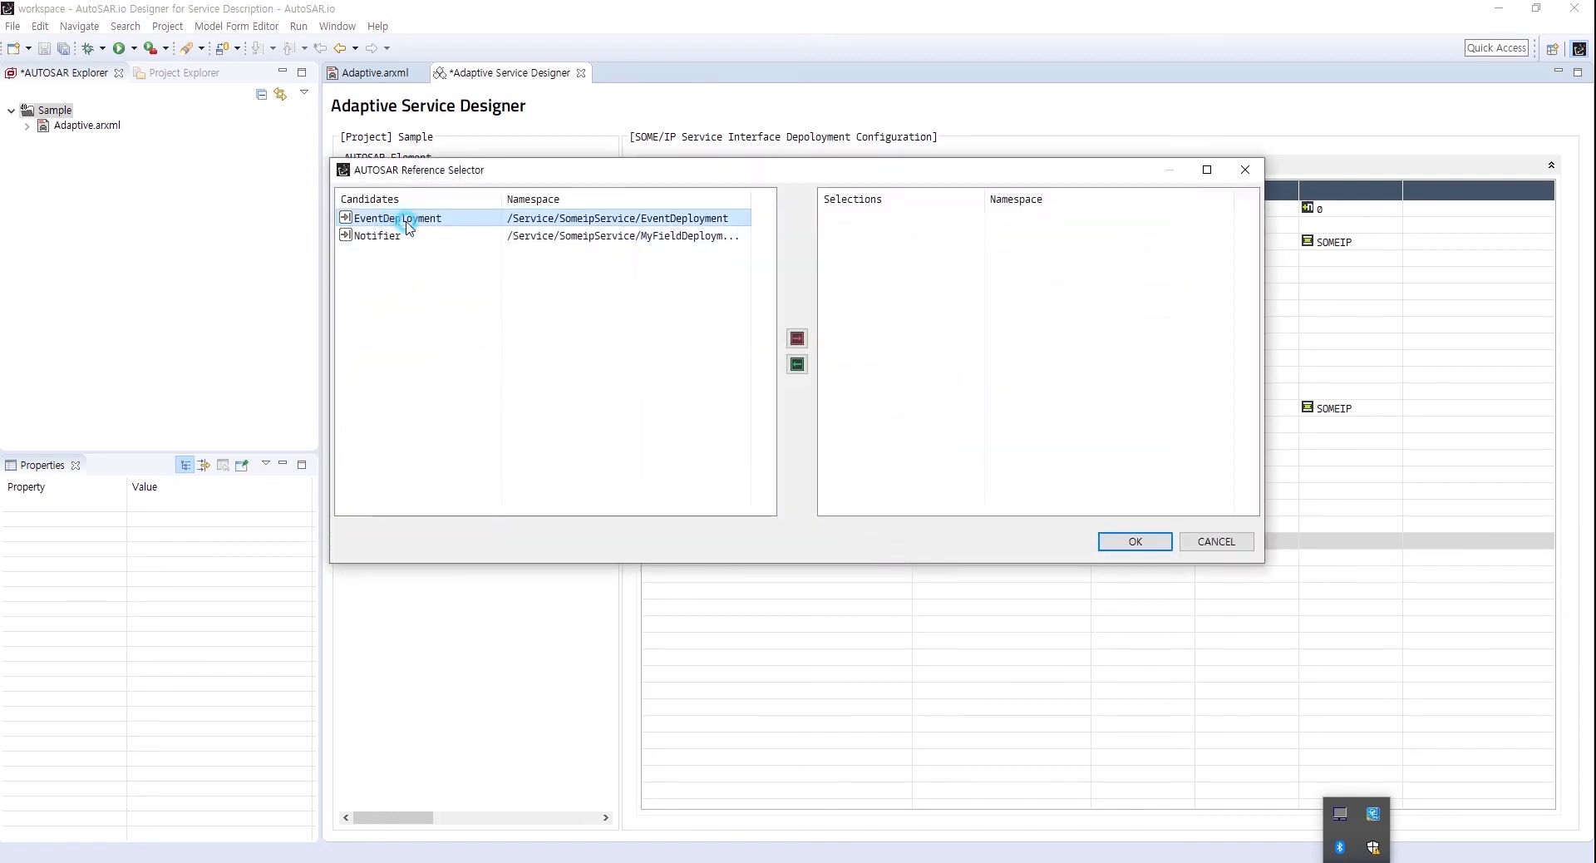
left_click(797, 340)
left_click(1122, 540)
left_click(698, 542)
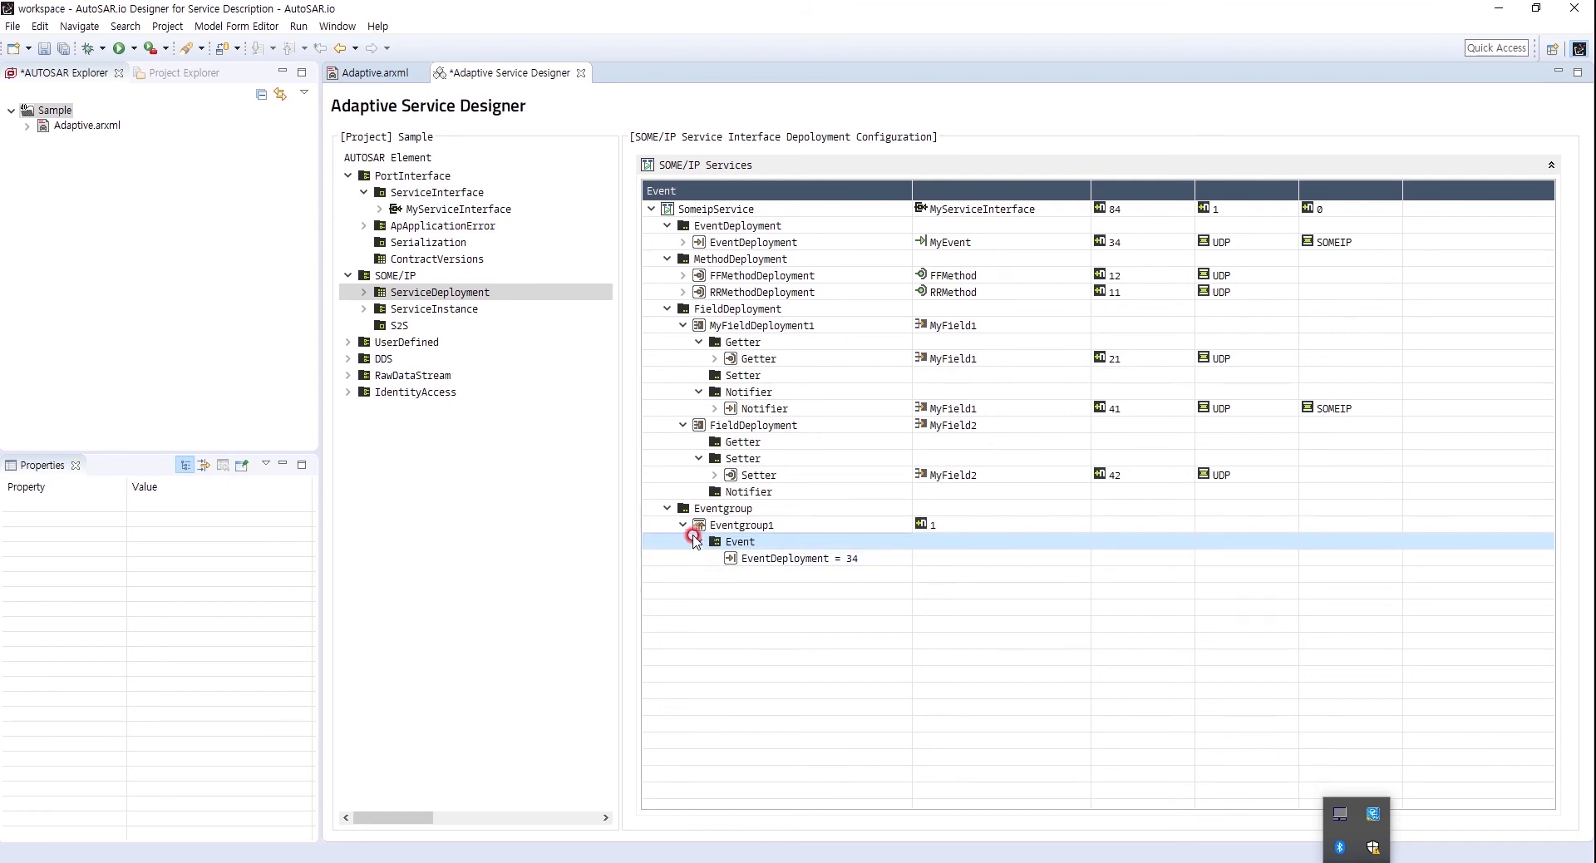
- Add a second event group to the SOME/IP service deployment and rename it Eventgroup2
right_click(725, 509)
left_click(783, 538)
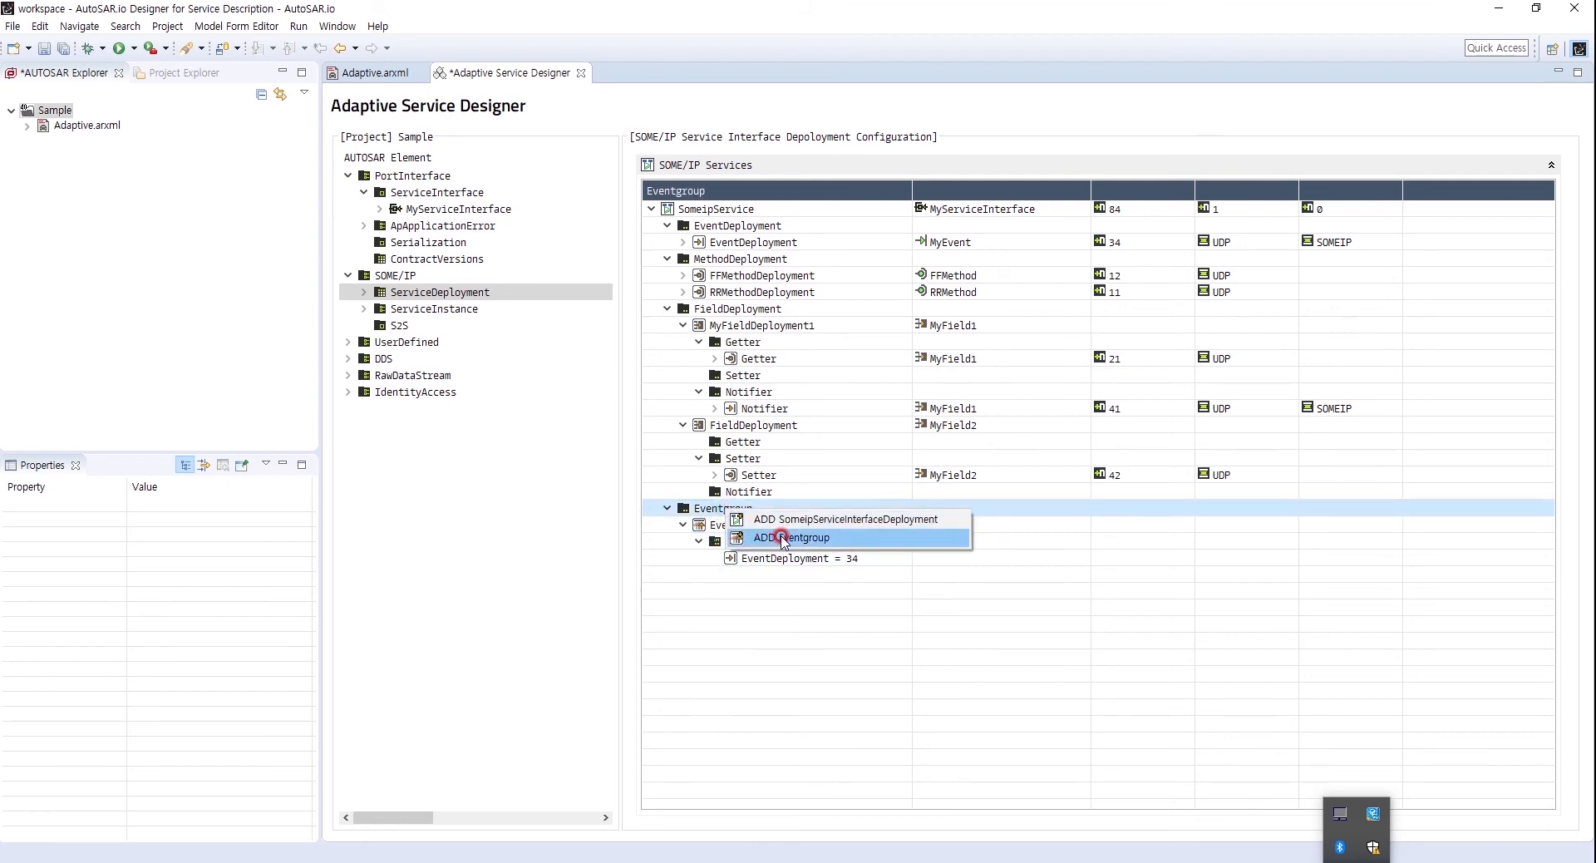
left_click(800, 572)
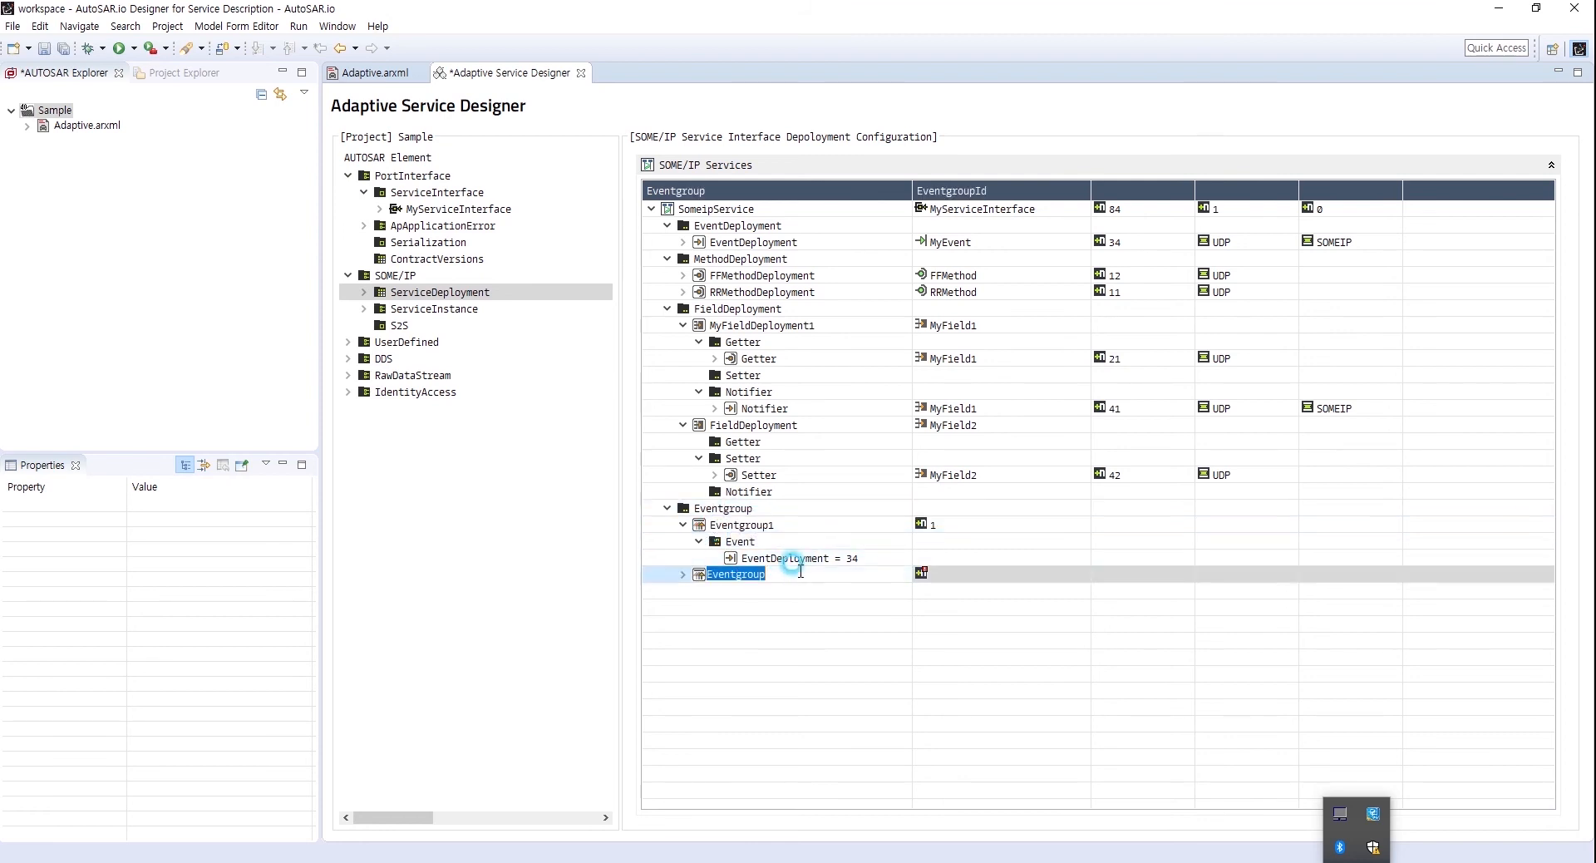
left_click(800, 571)
left_click(783, 573)
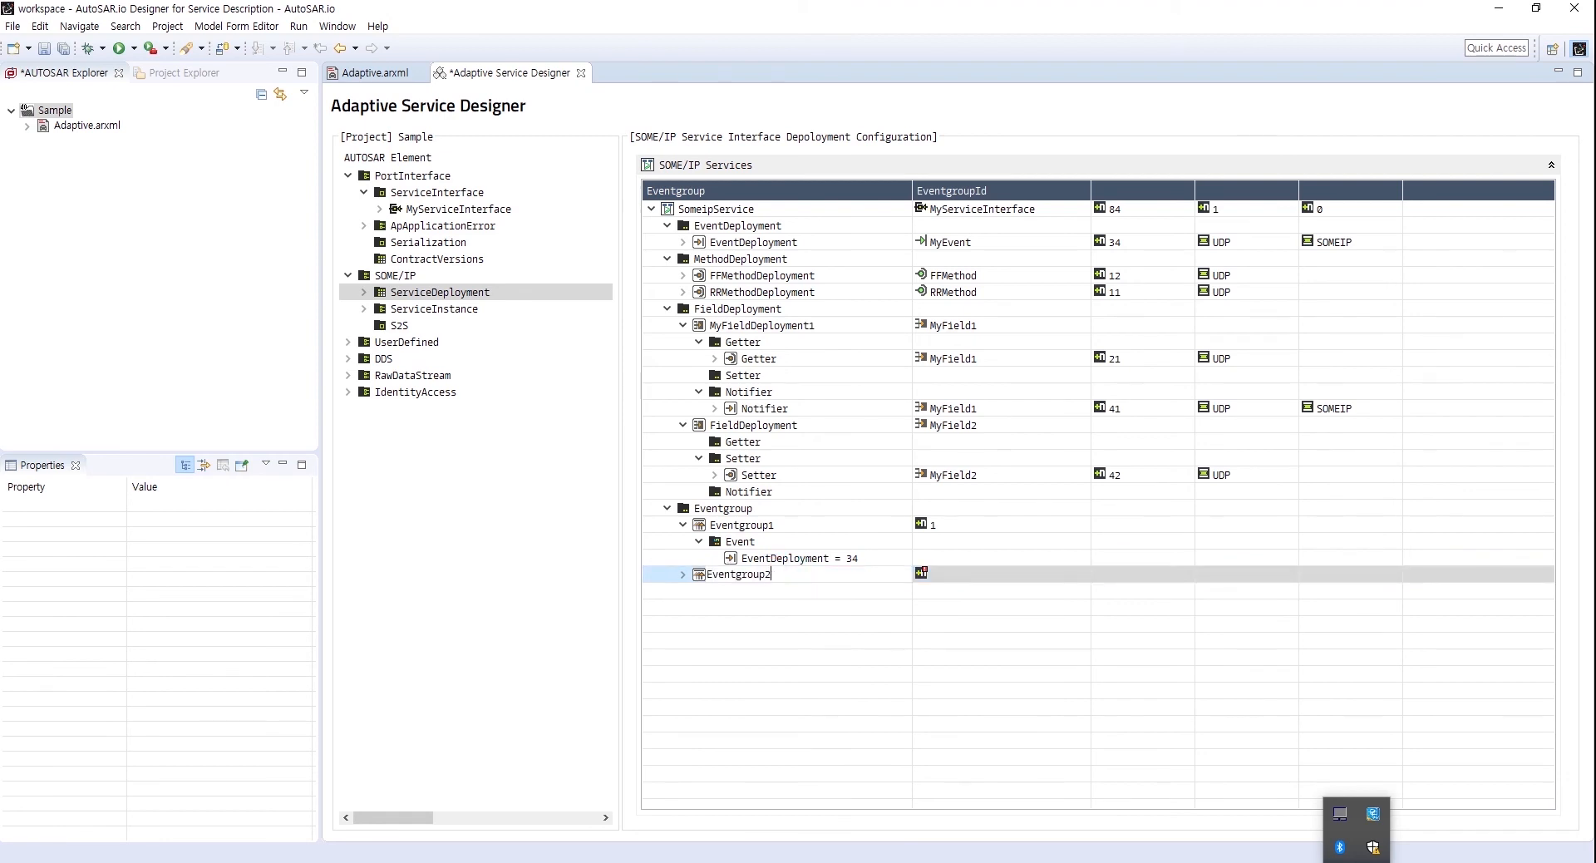
left_click(803, 619)
- Set the EventgroupId of Eventgroup2 to 2
left_click(937, 579)
left_click(956, 575)
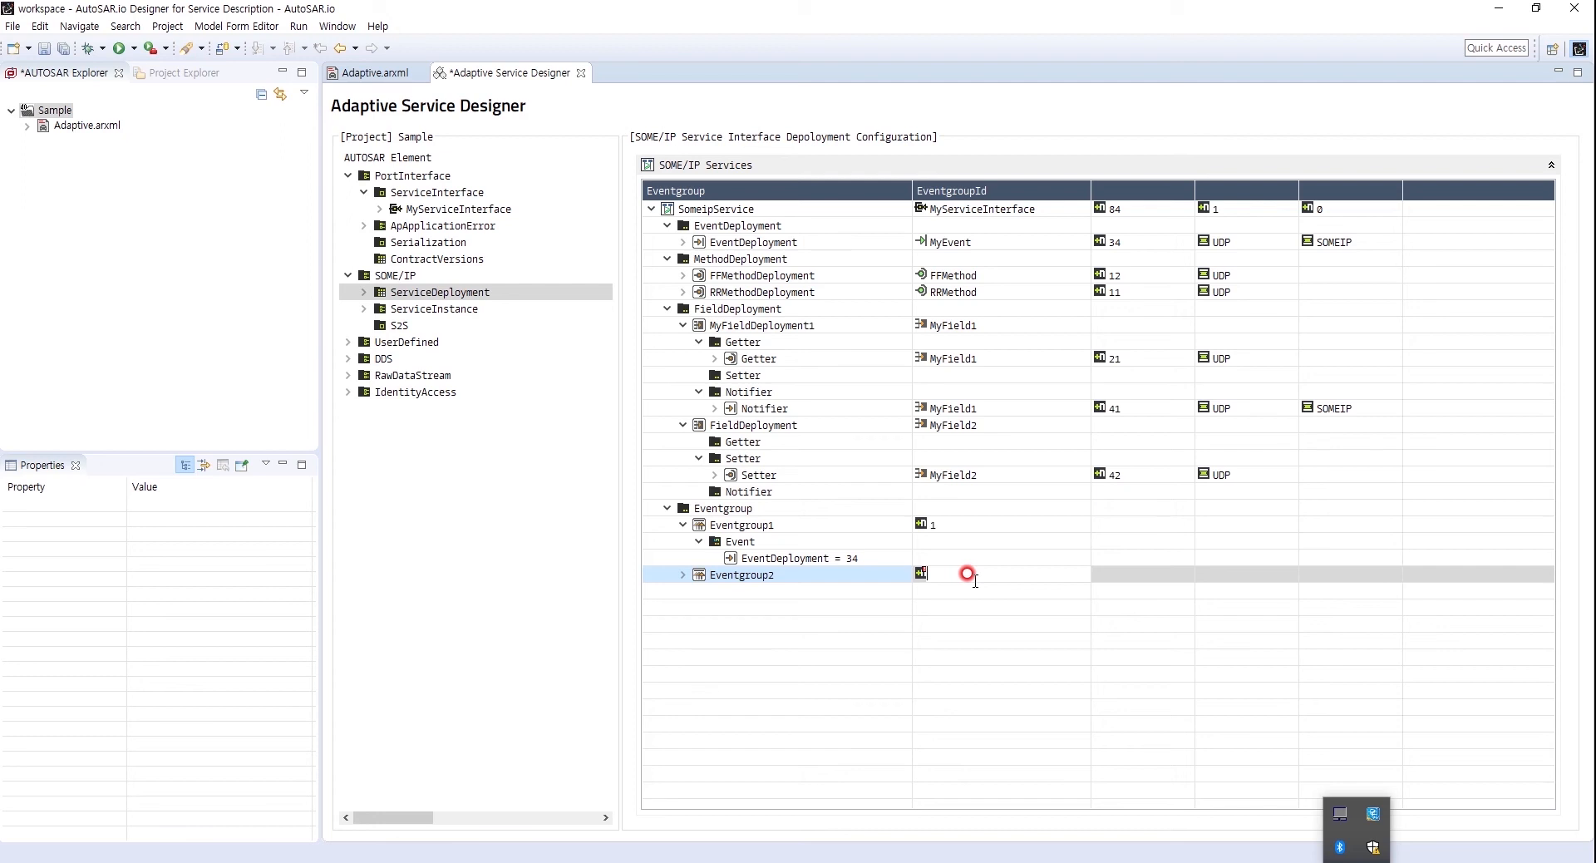
type("2")
left_click(971, 634)
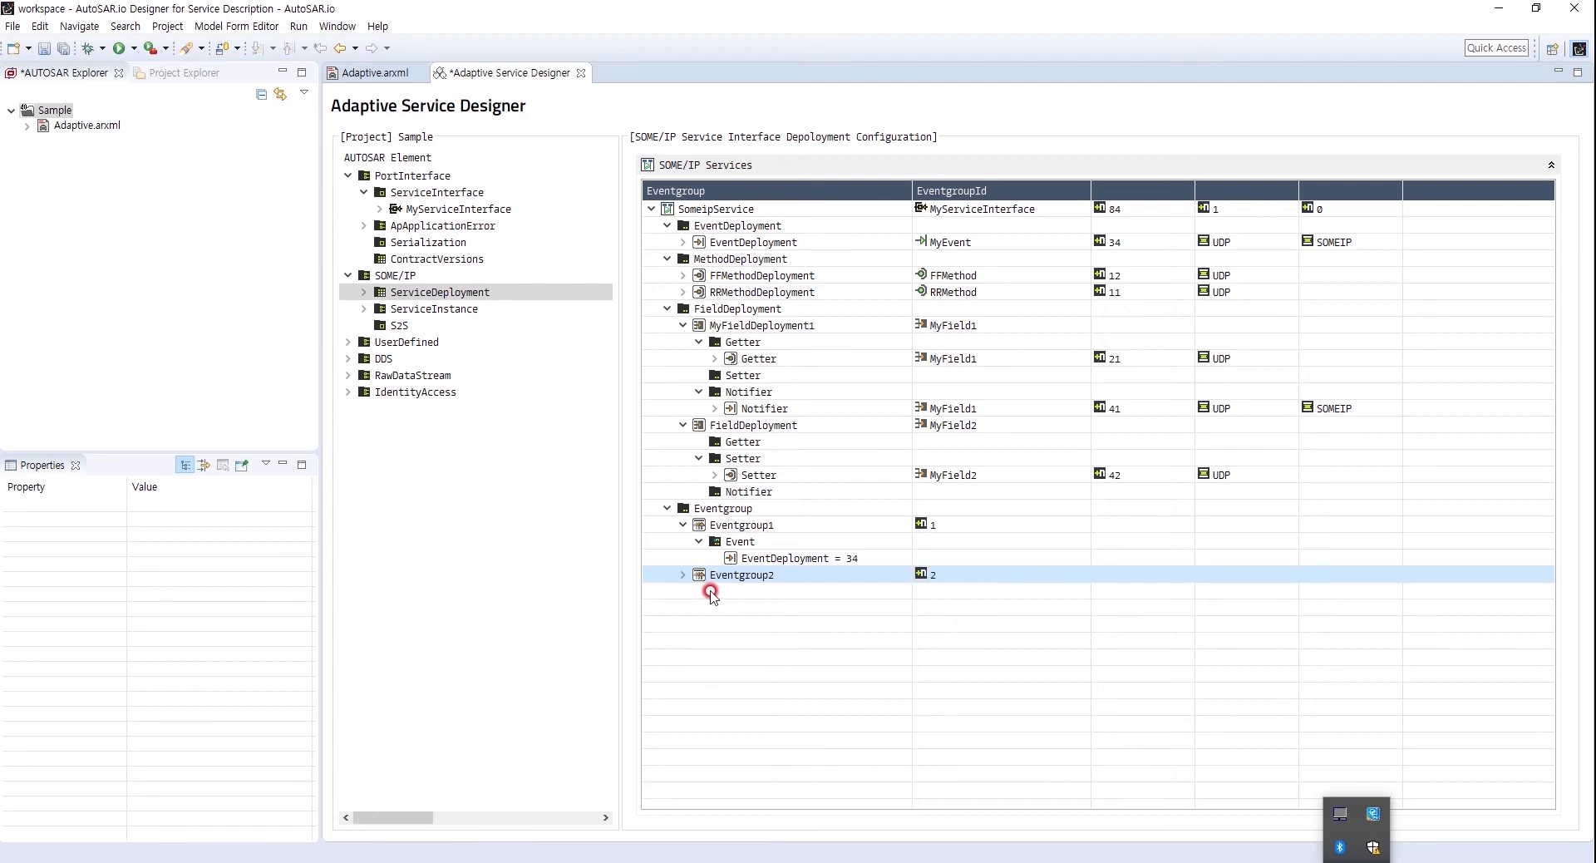
- Reference Notifier as the event of Eventgroup2 and expand its Event entry
left_click(689, 579)
right_click(743, 593)
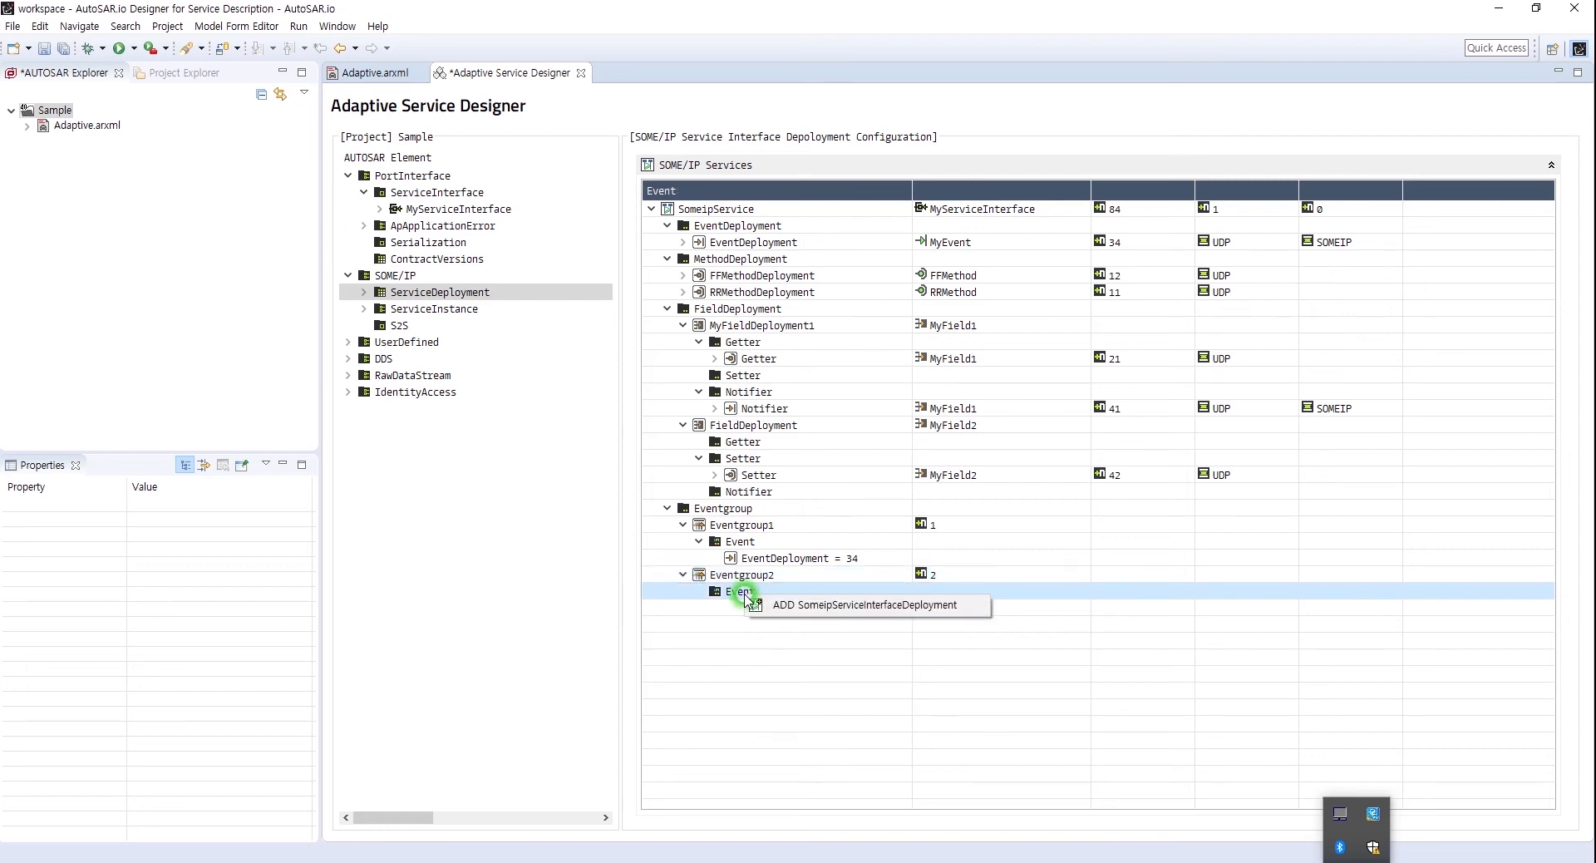
left_click(789, 605)
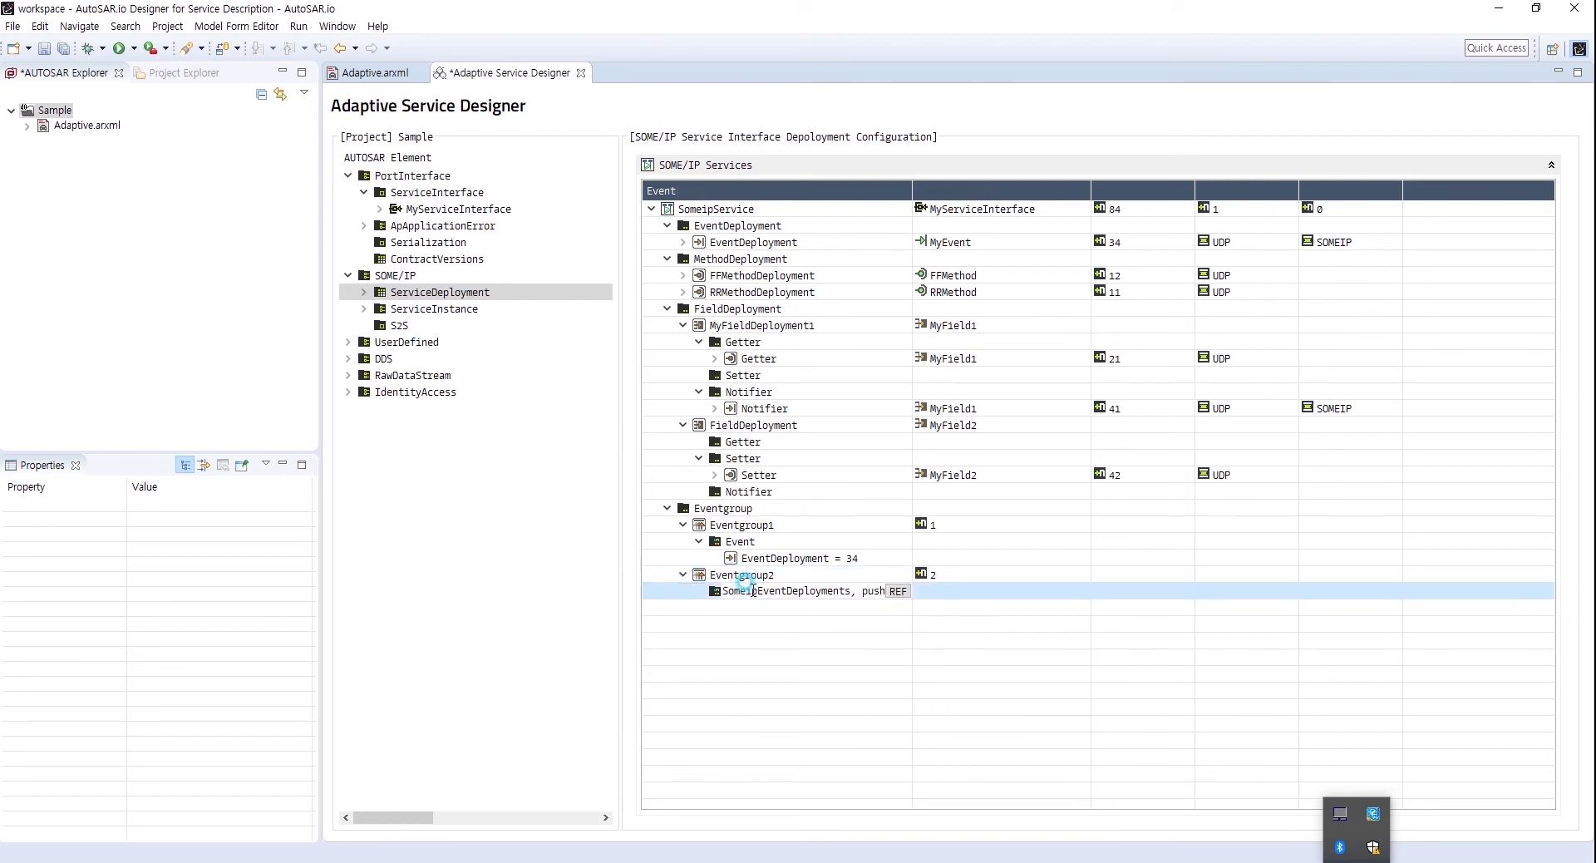
left_click(893, 590)
left_click(896, 591)
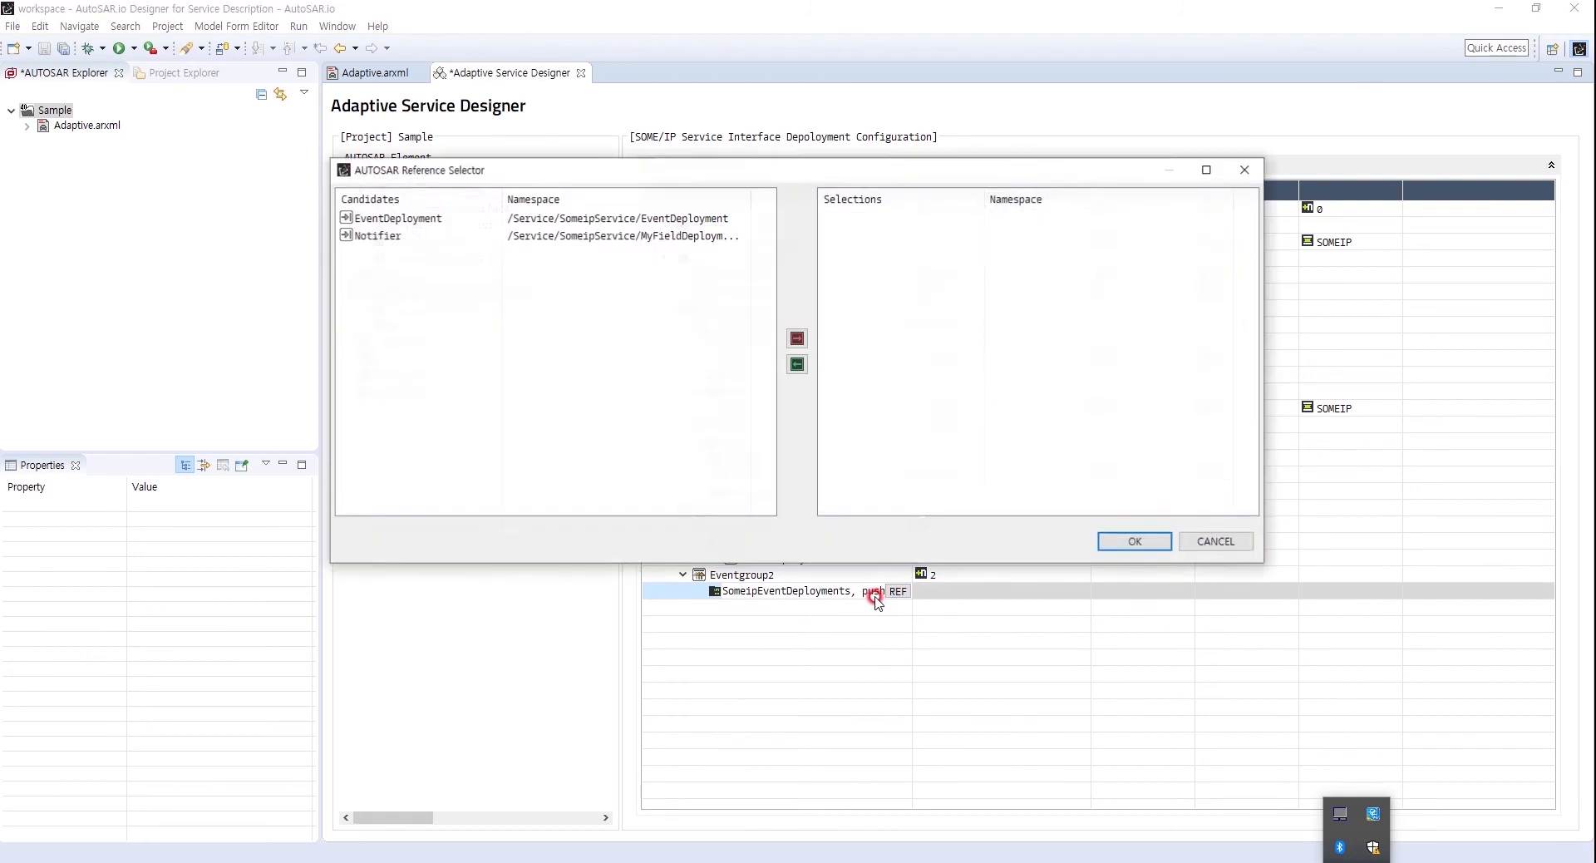
left_click(407, 237)
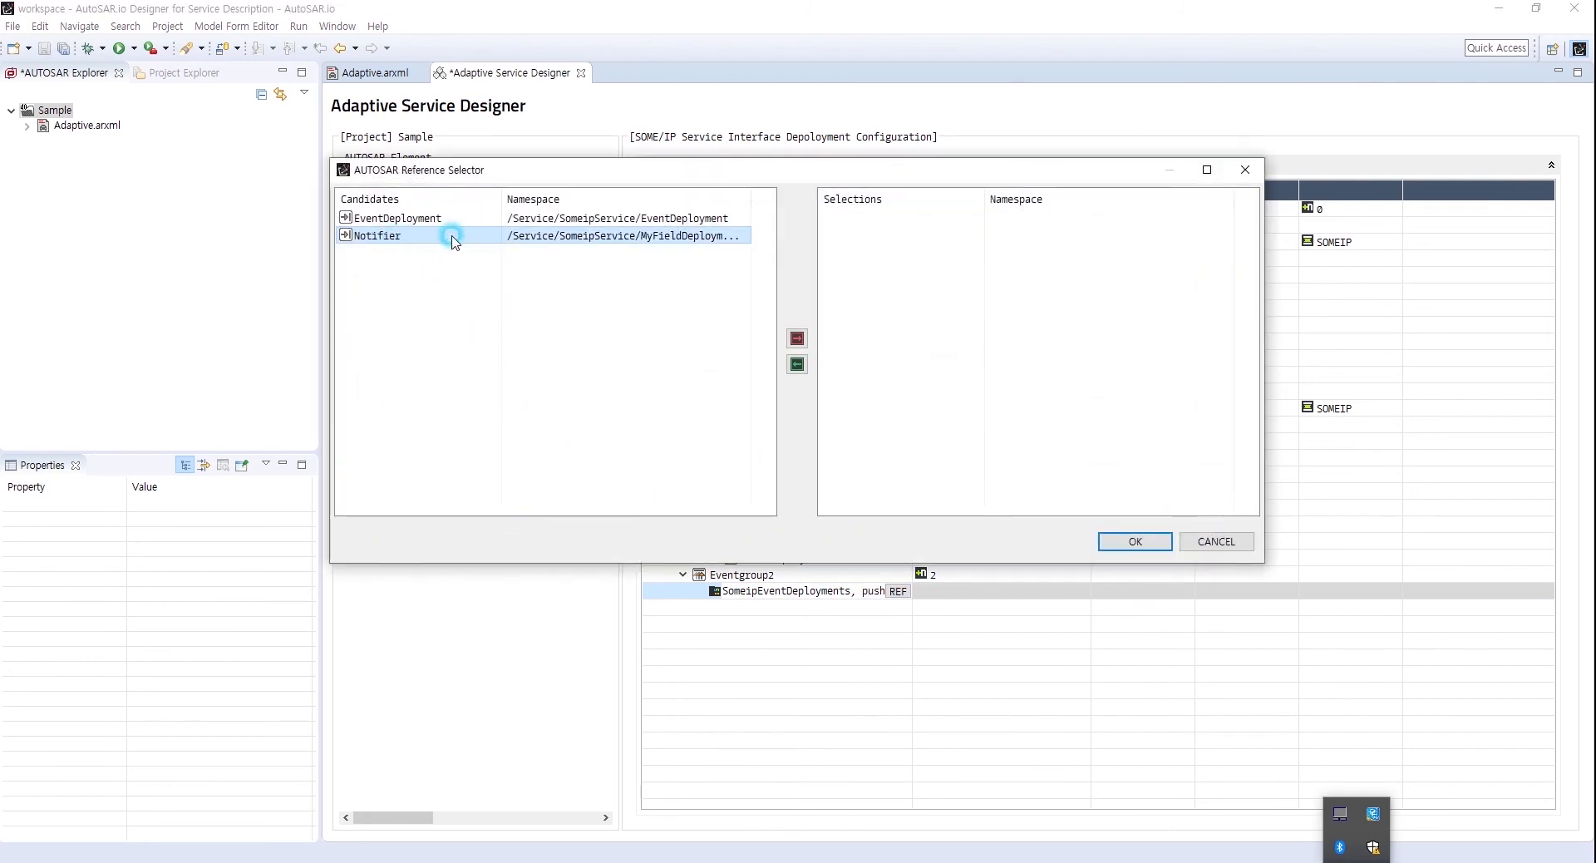
left_click(800, 339)
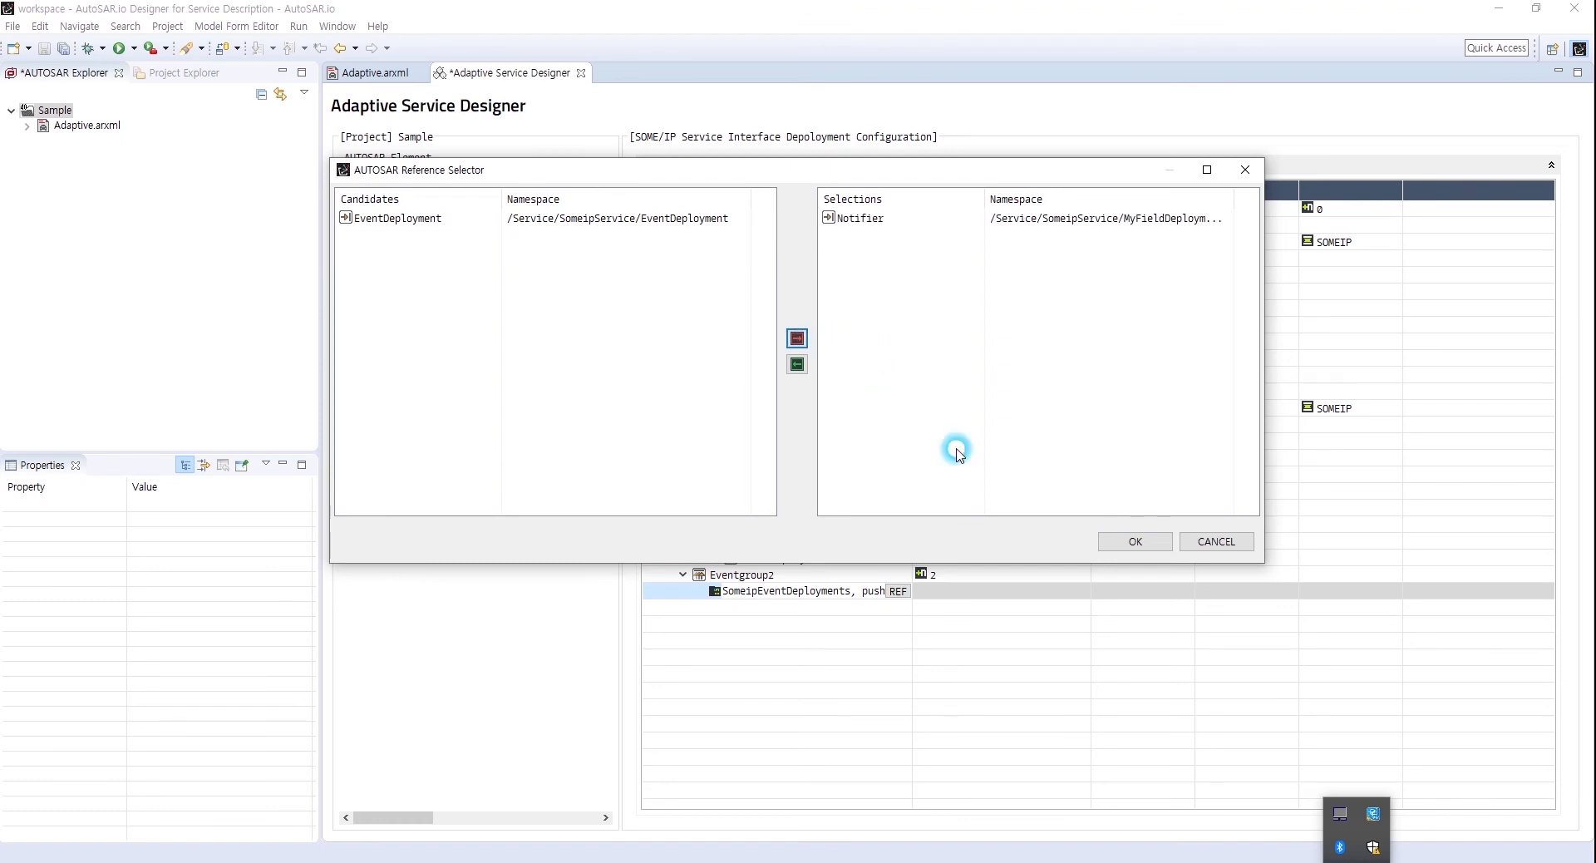
left_click(1139, 542)
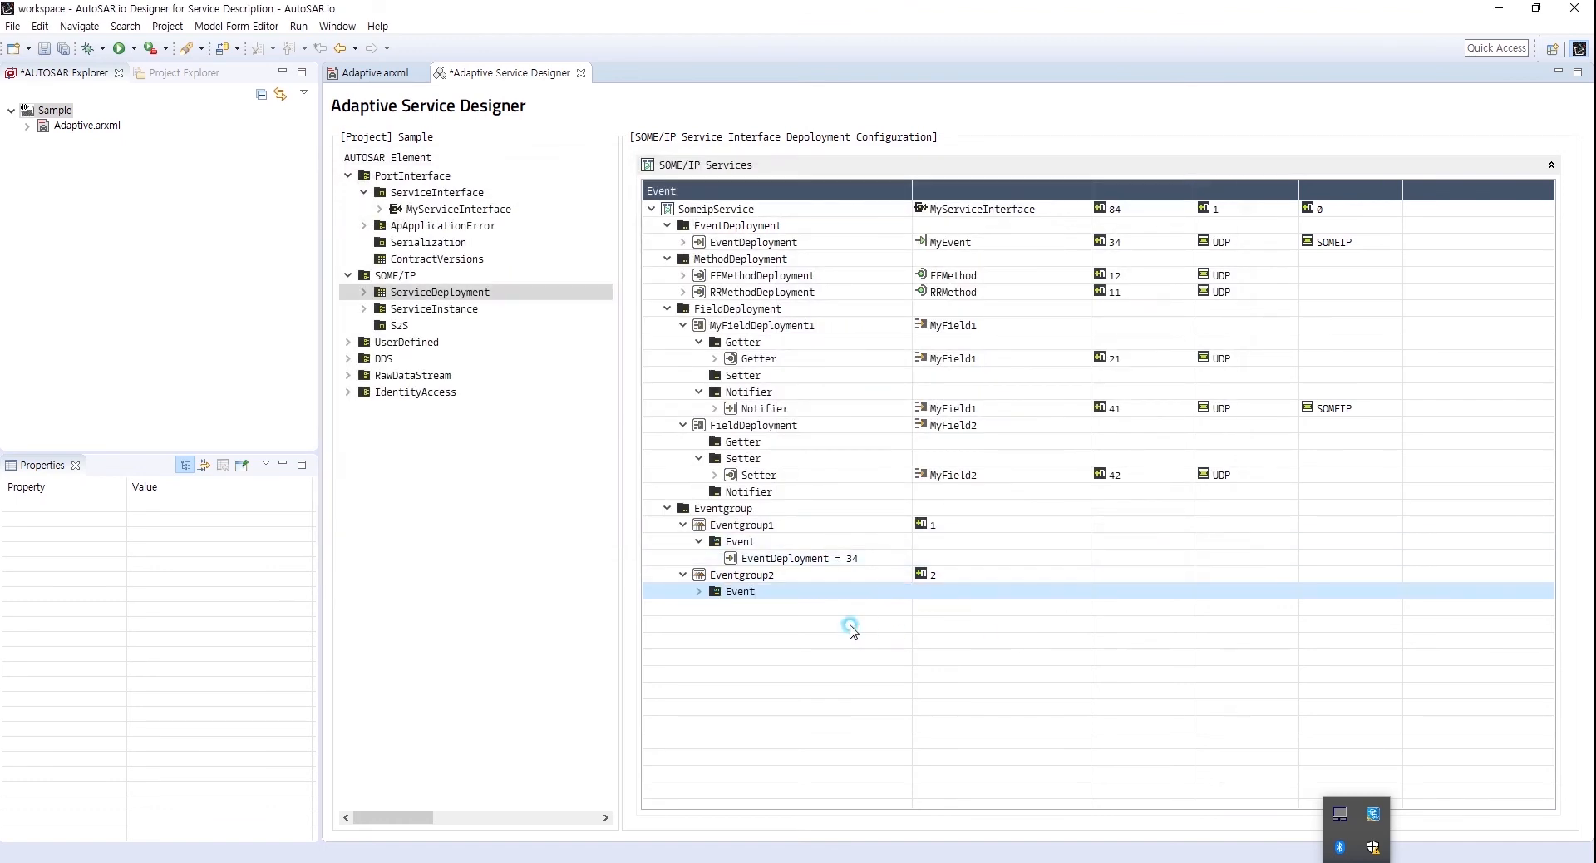
left_click(696, 591)
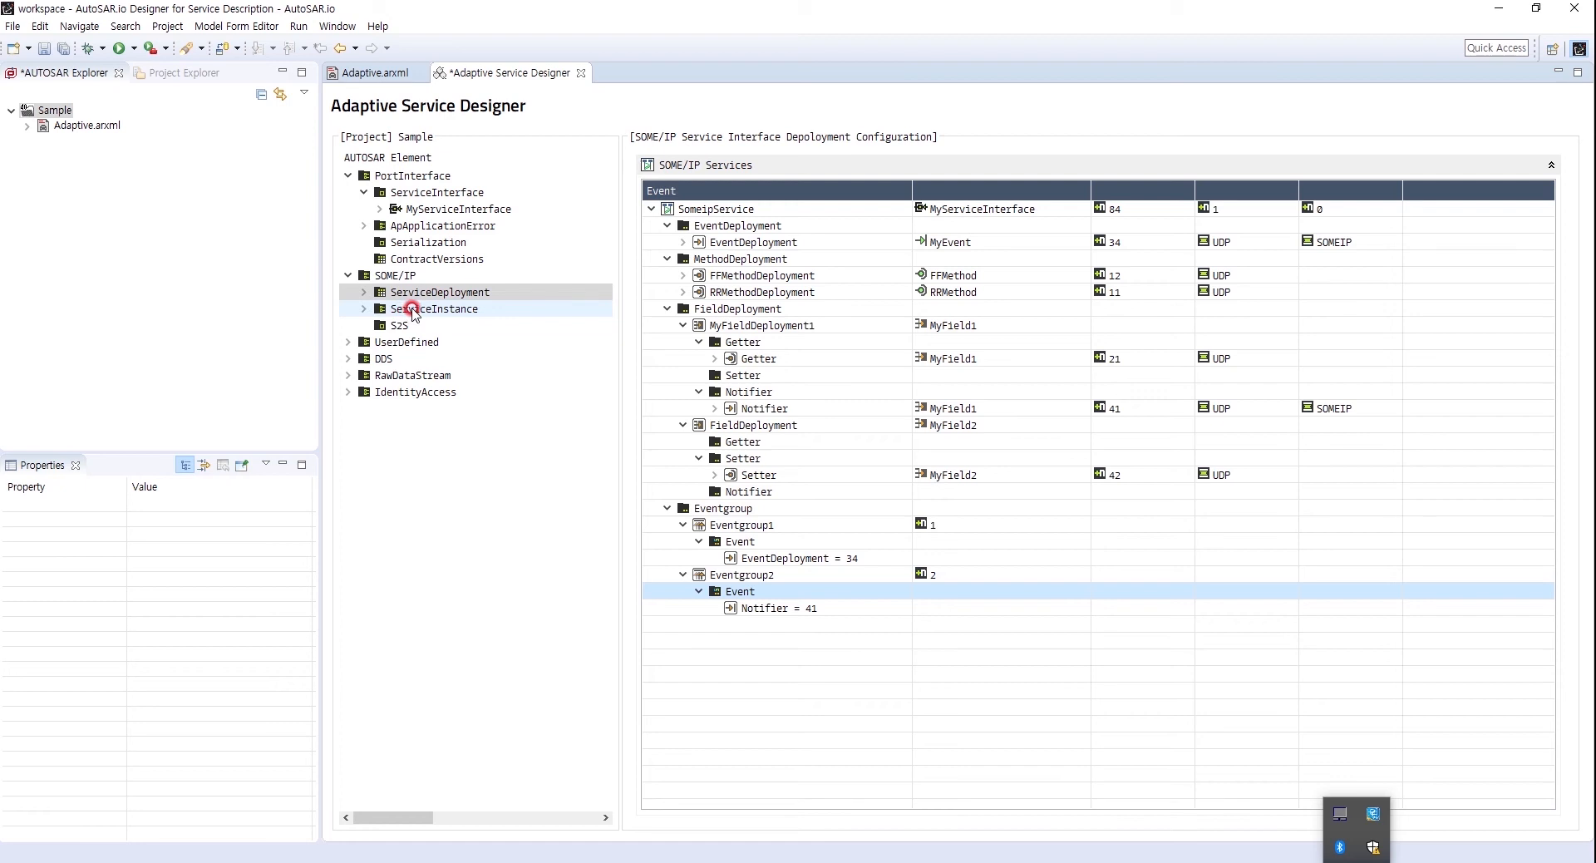
- Add a provided SOME/IP service instance under the ServiceInstance skeletons, placing it in the Service package of Adaptive.arxml
left_click(364, 310)
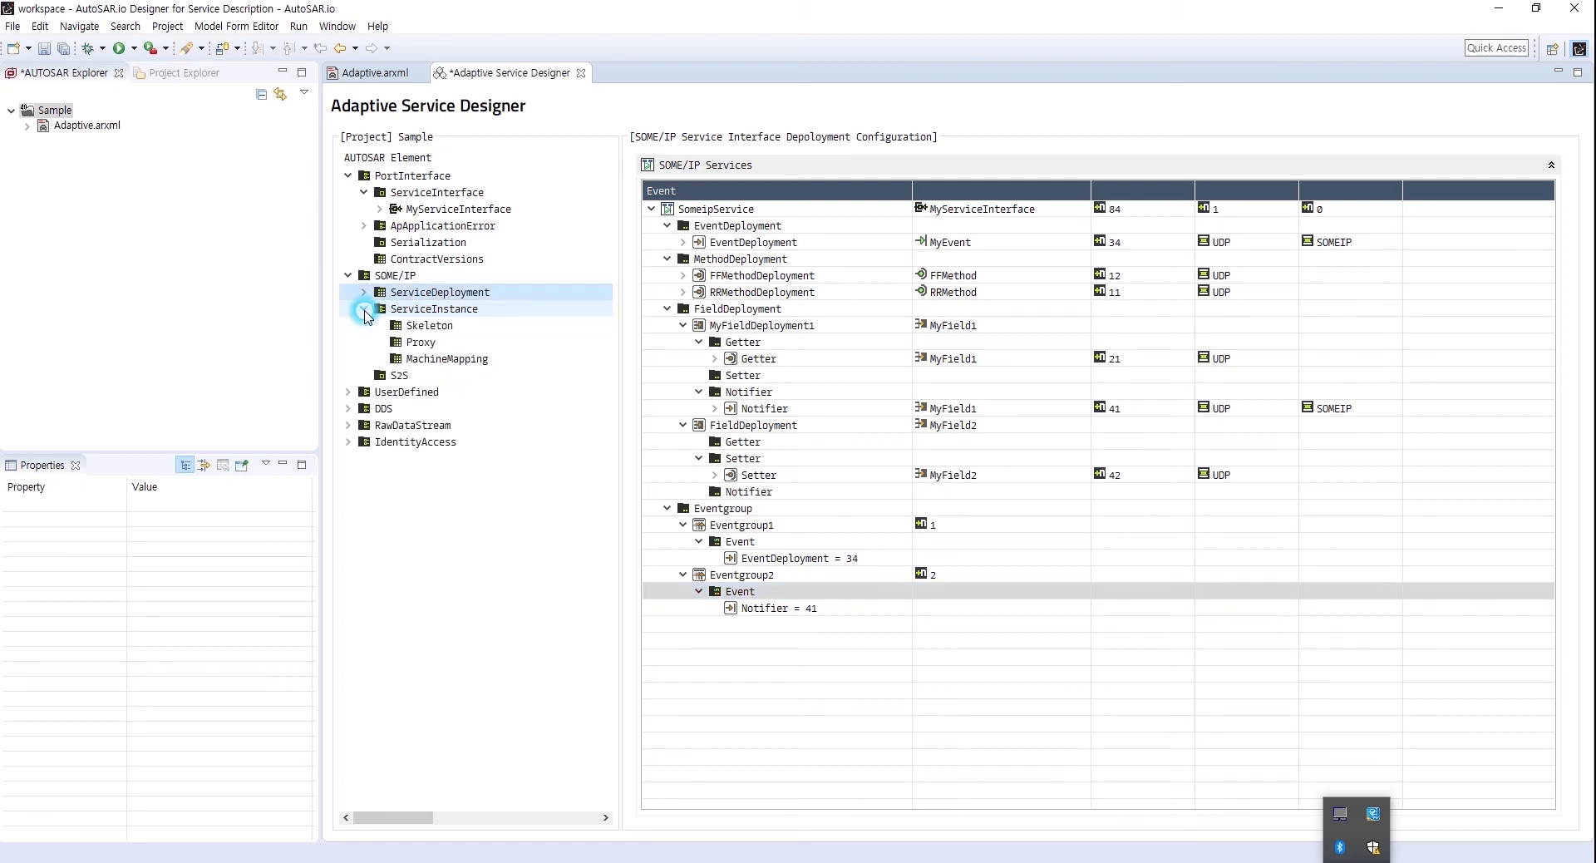
left_click(430, 326)
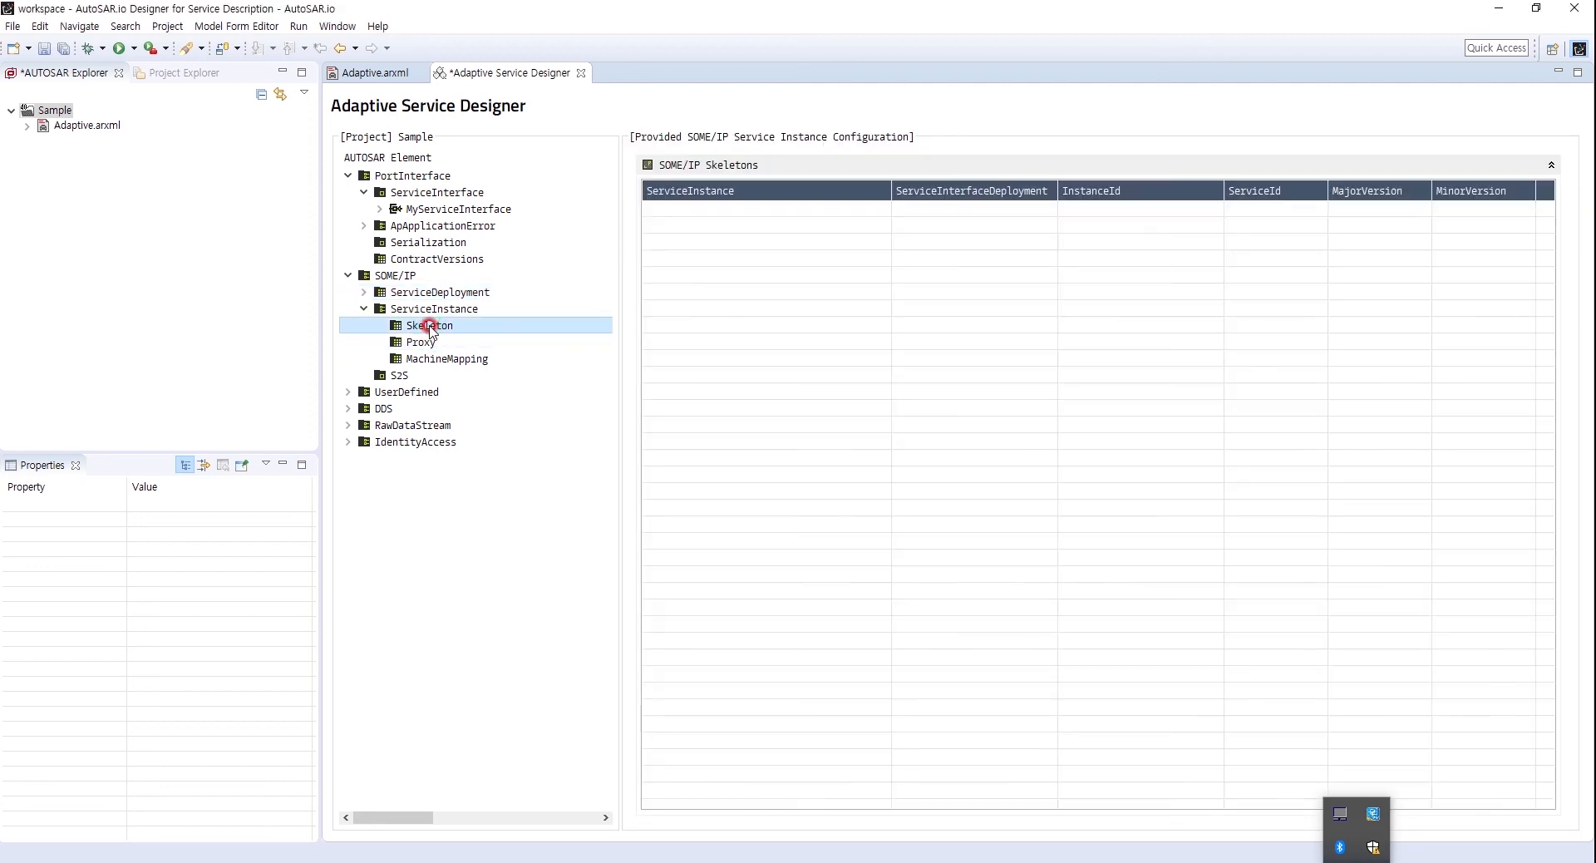
right_click(710, 276)
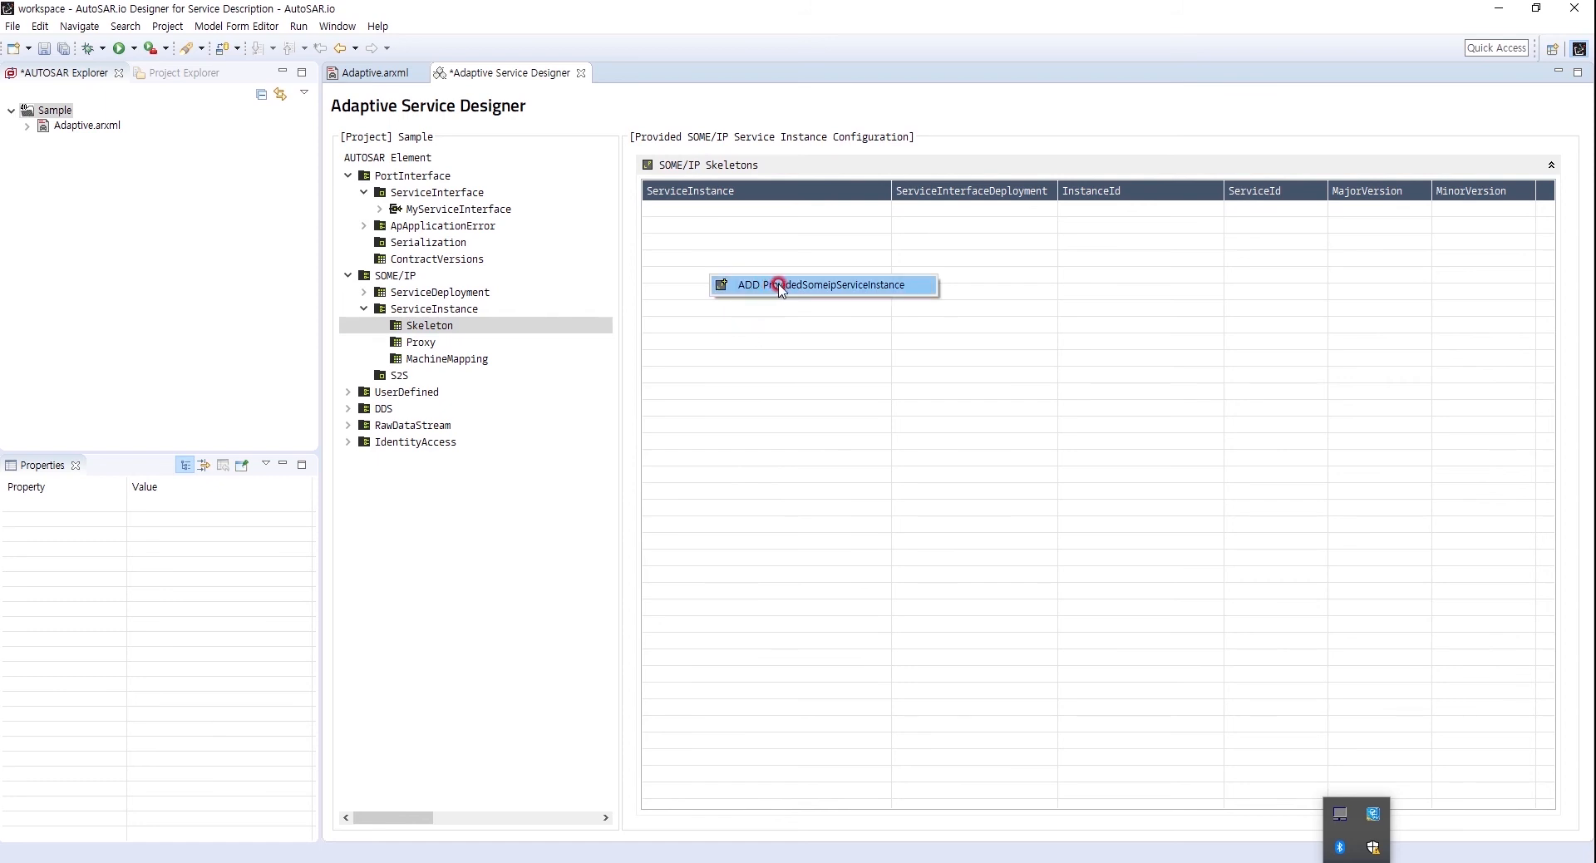
left_click(829, 285)
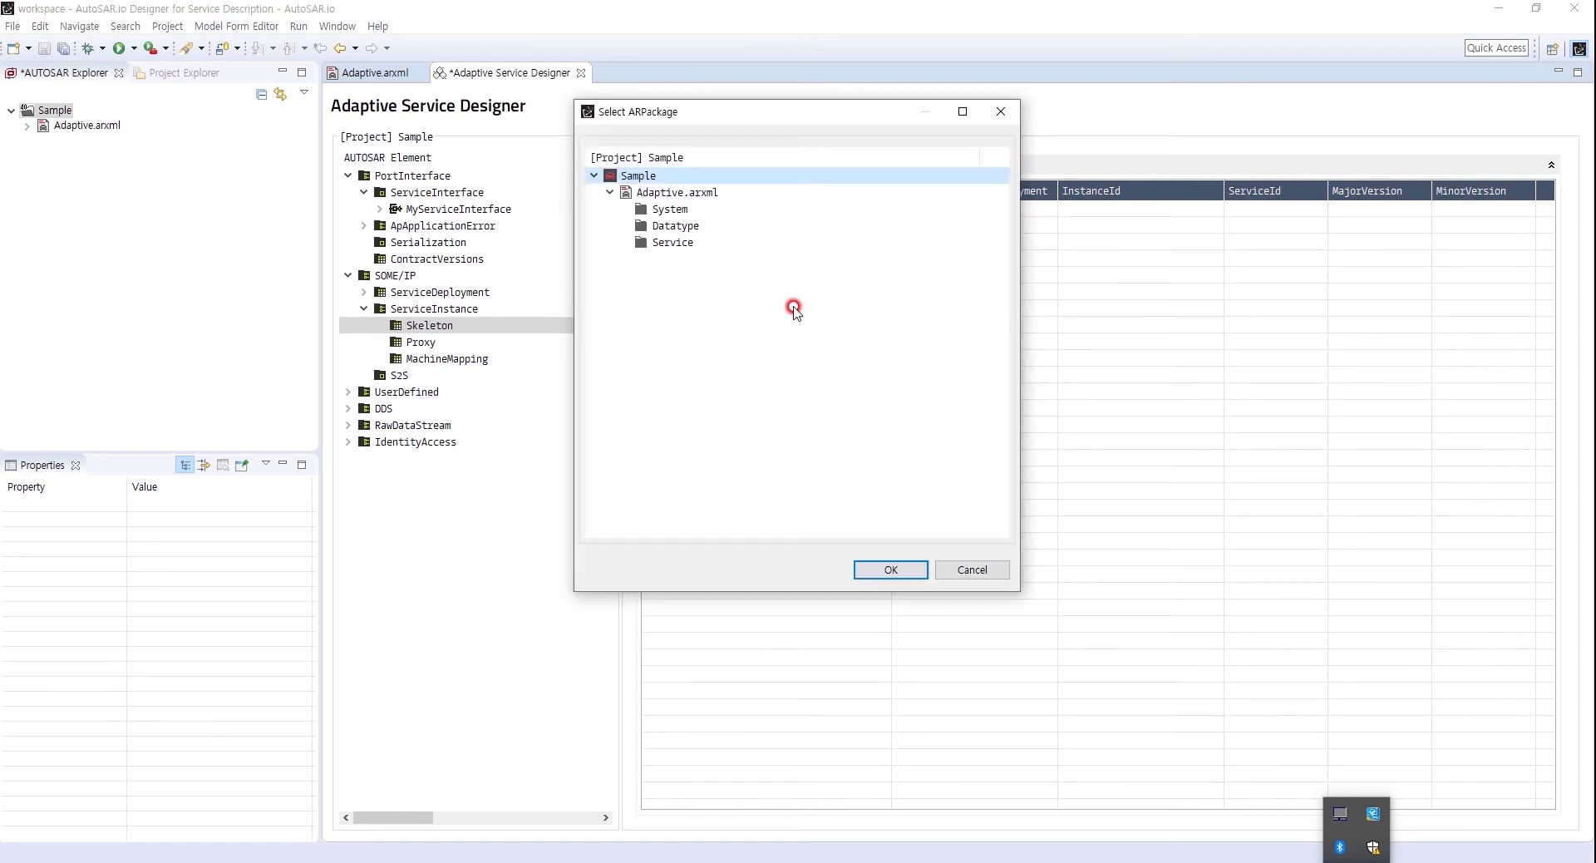
left_click(608, 247)
left_click(888, 571)
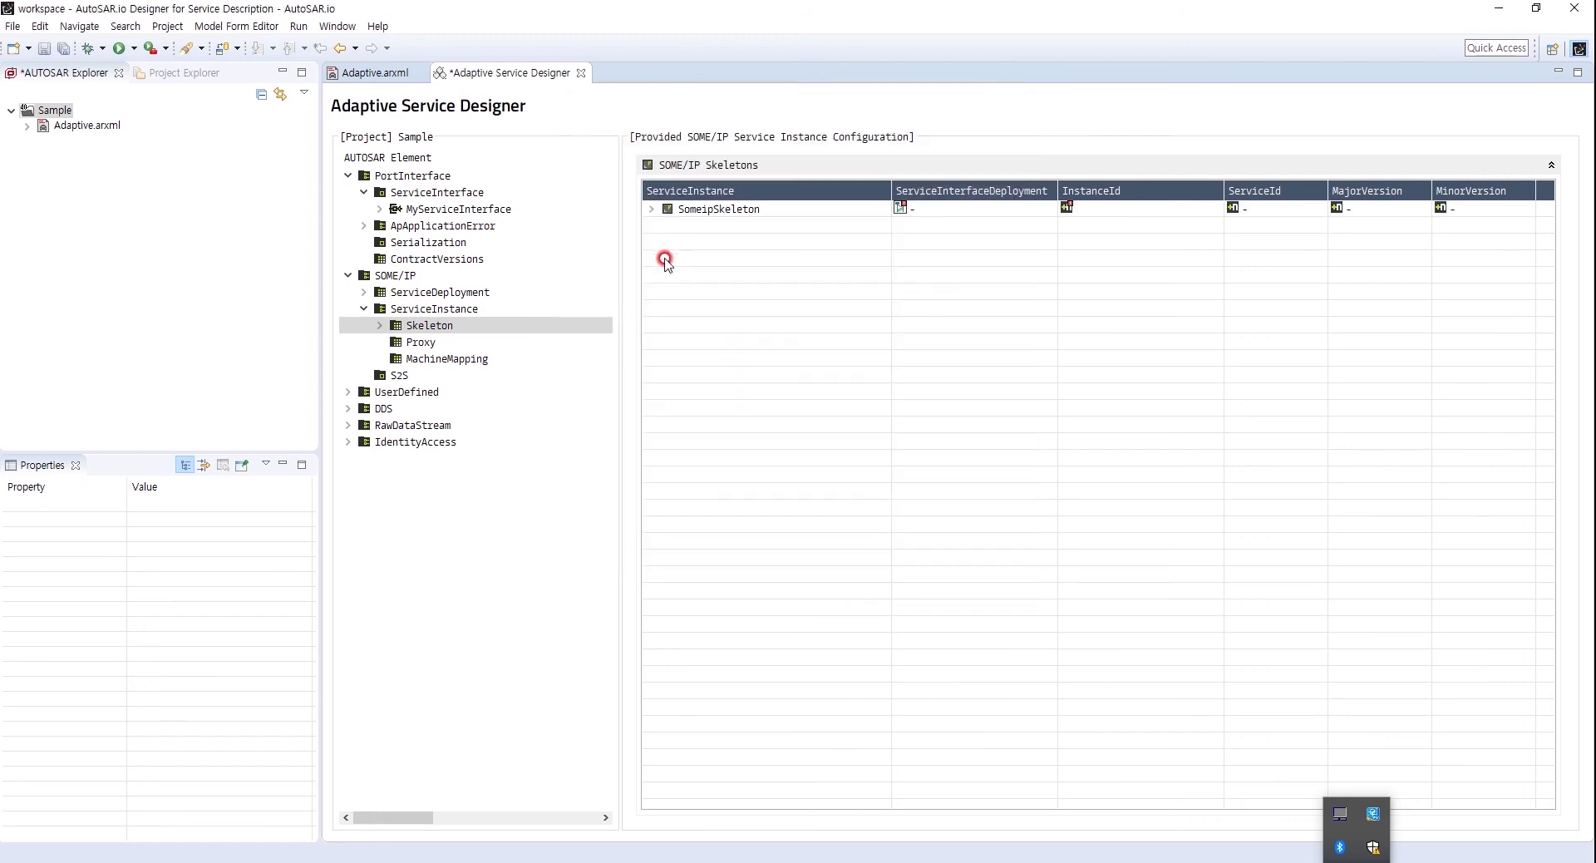
left_click(689, 218)
left_click(722, 226)
- Set the skeleton's ServiceInterfaceDeployment to SomeipService and its InstanceId to 11
left_click(930, 212)
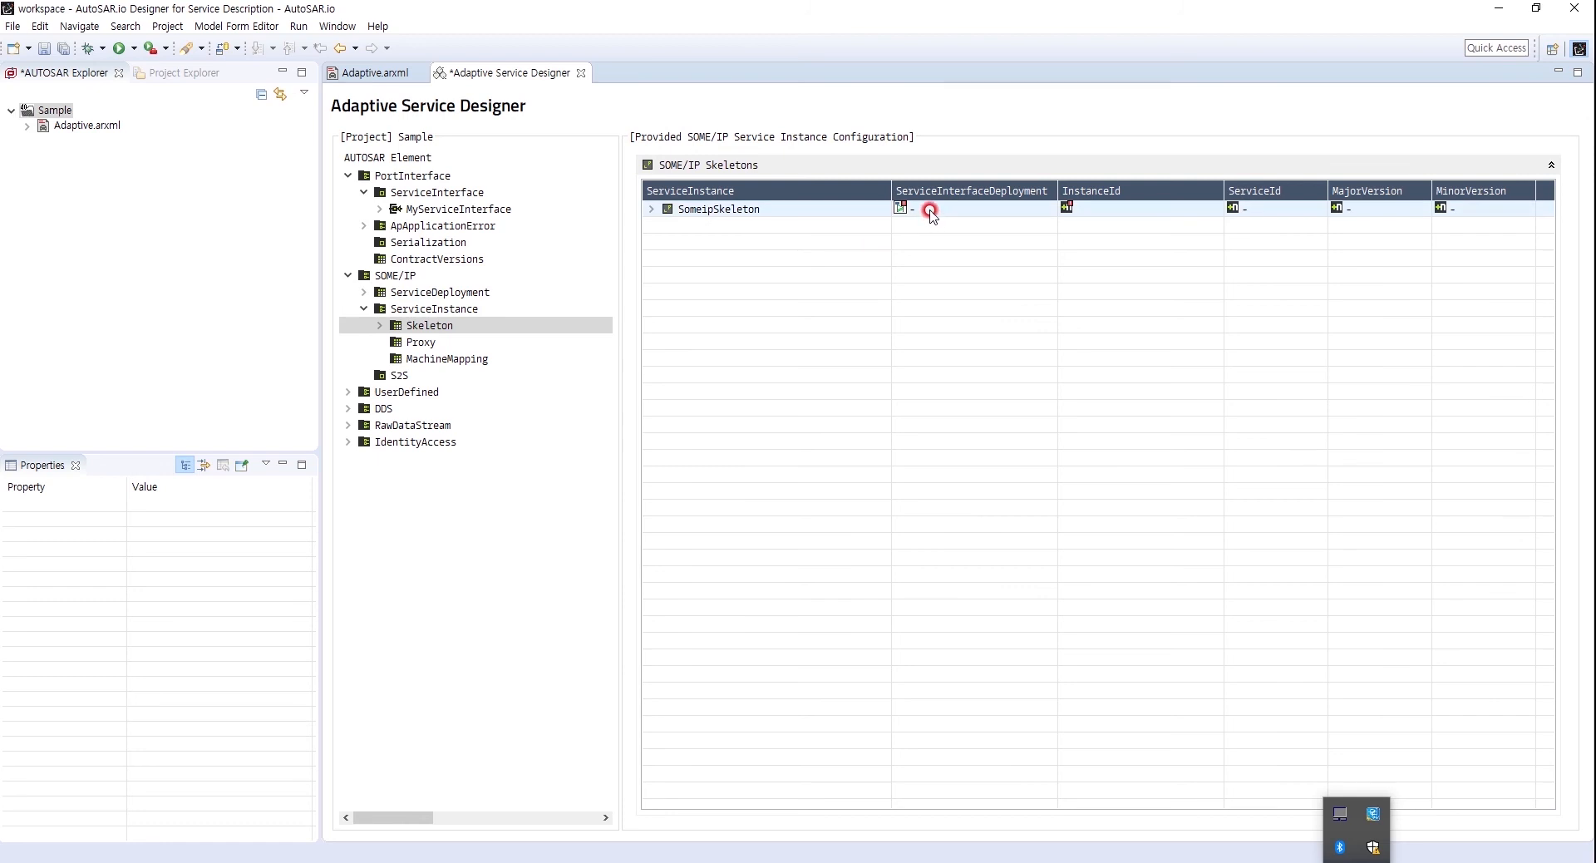
left_click(1048, 208)
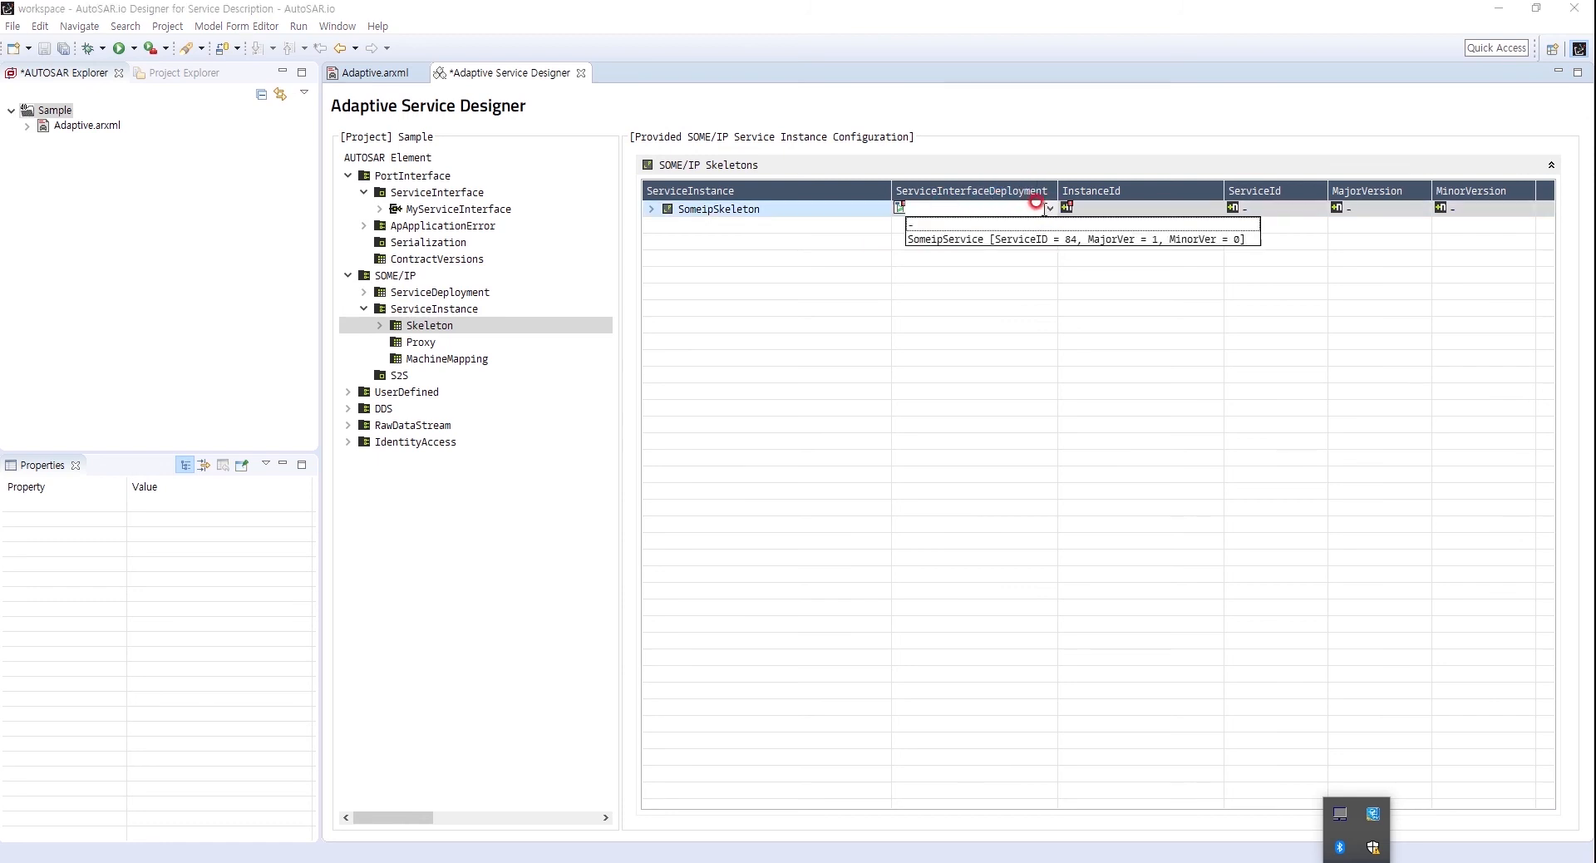
left_click(957, 239)
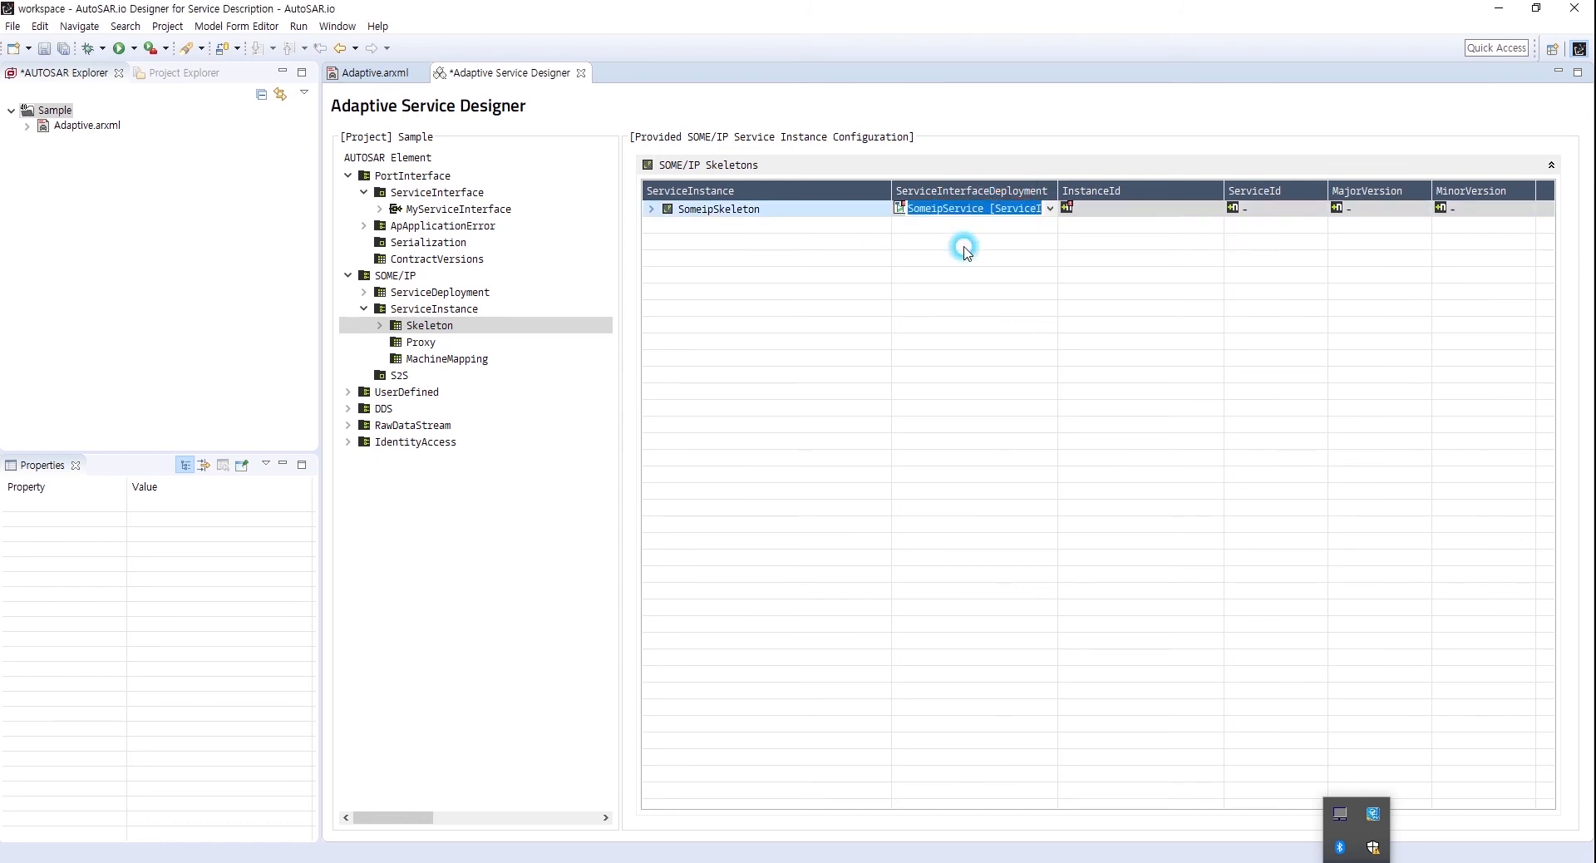
left_click(1117, 212)
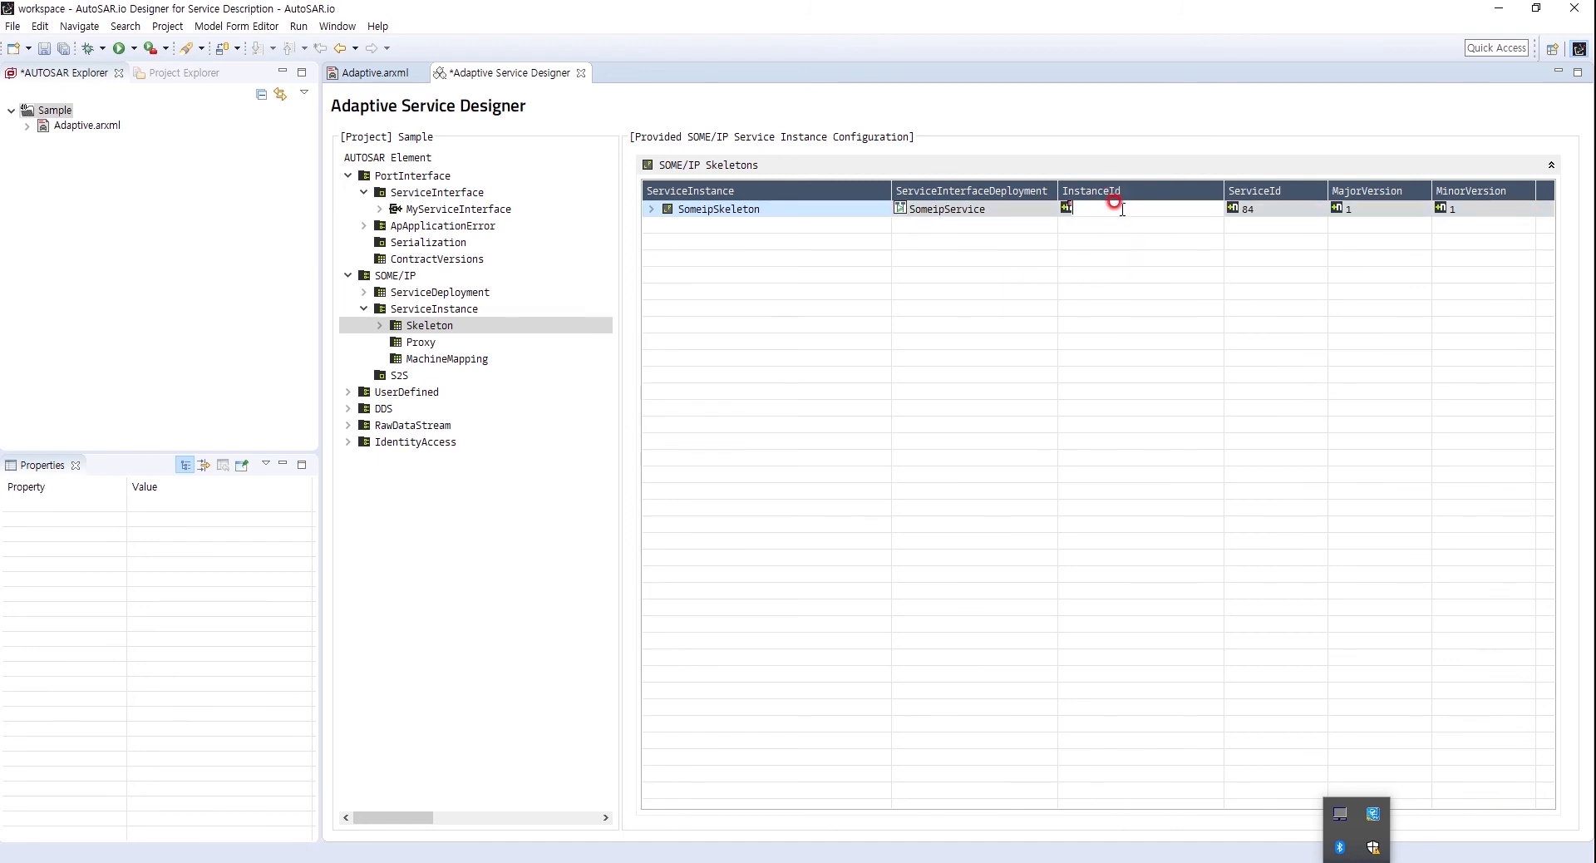
key("Return")
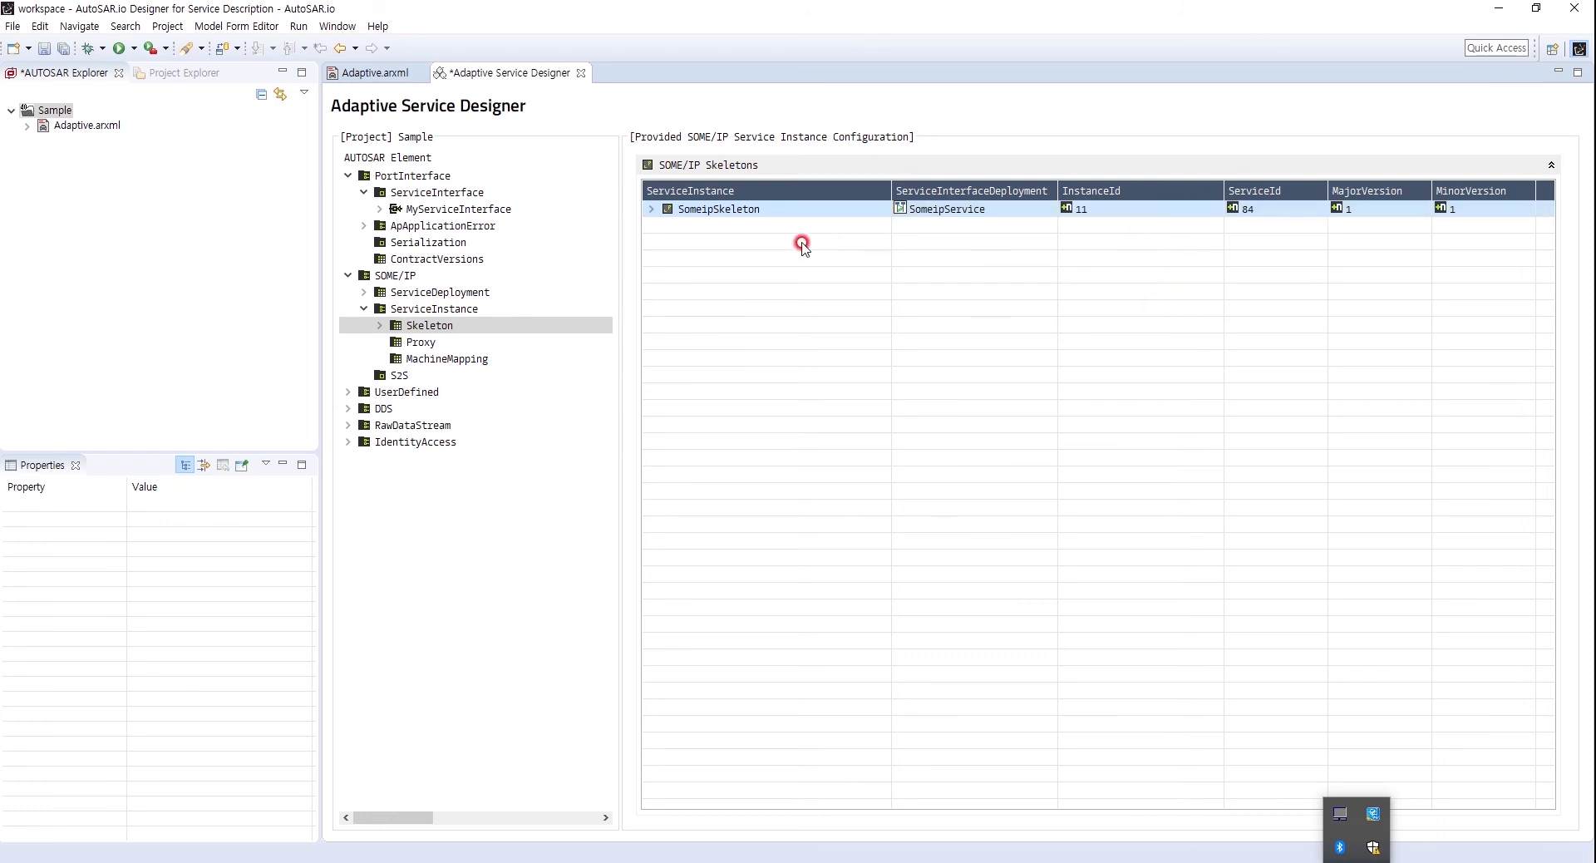
- Assign SdServerServiceInstanceConfig as the SdServerTiming of the skeleton's SdServerConfig and expand its timing parameters
left_click(648, 212)
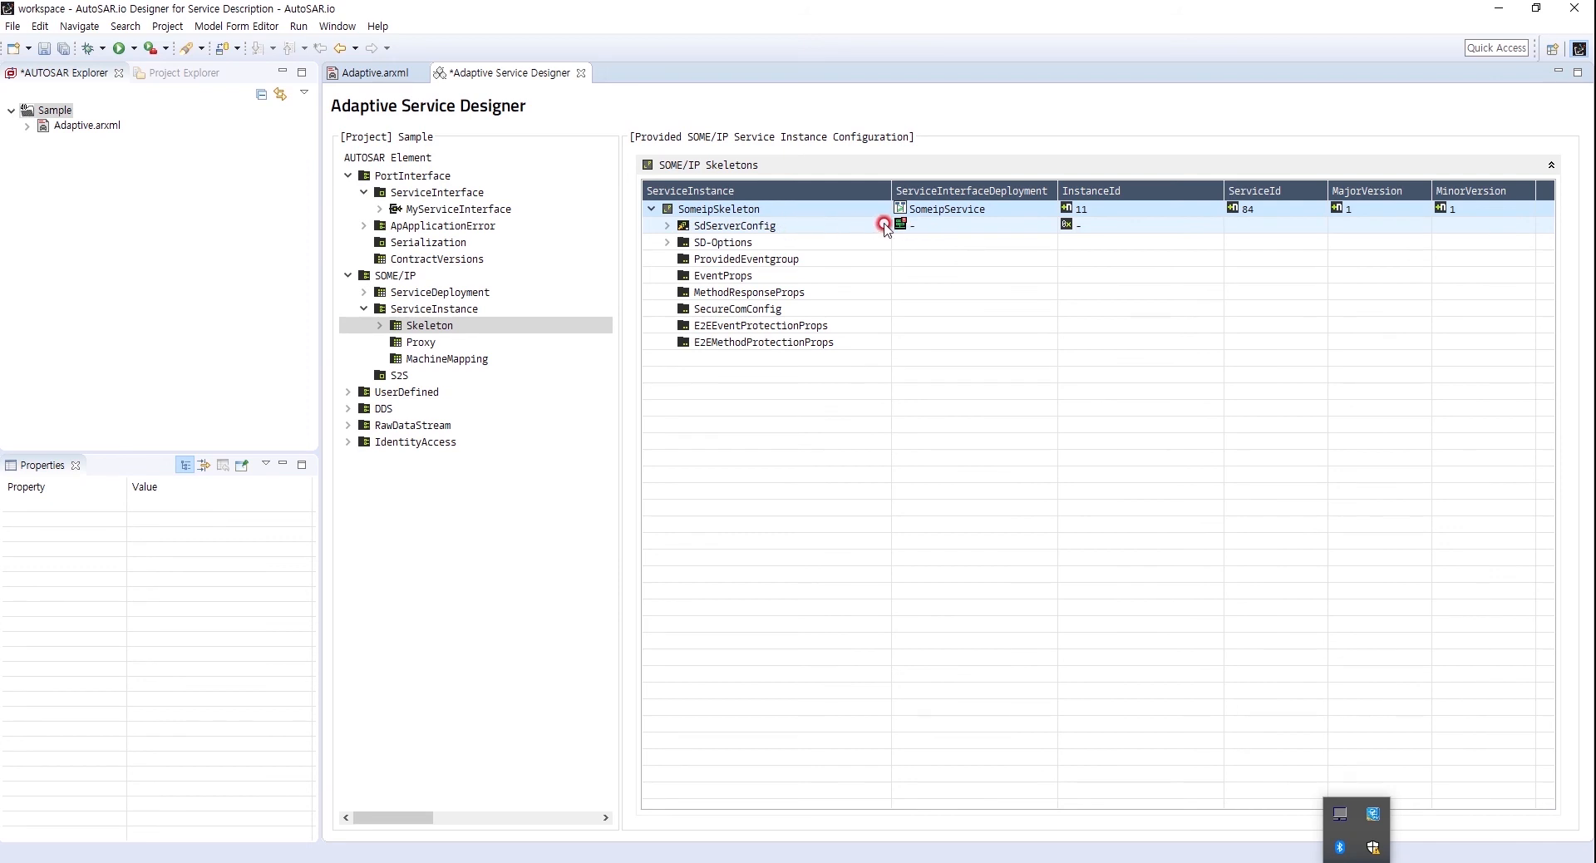
left_click(960, 224)
left_click(1051, 226)
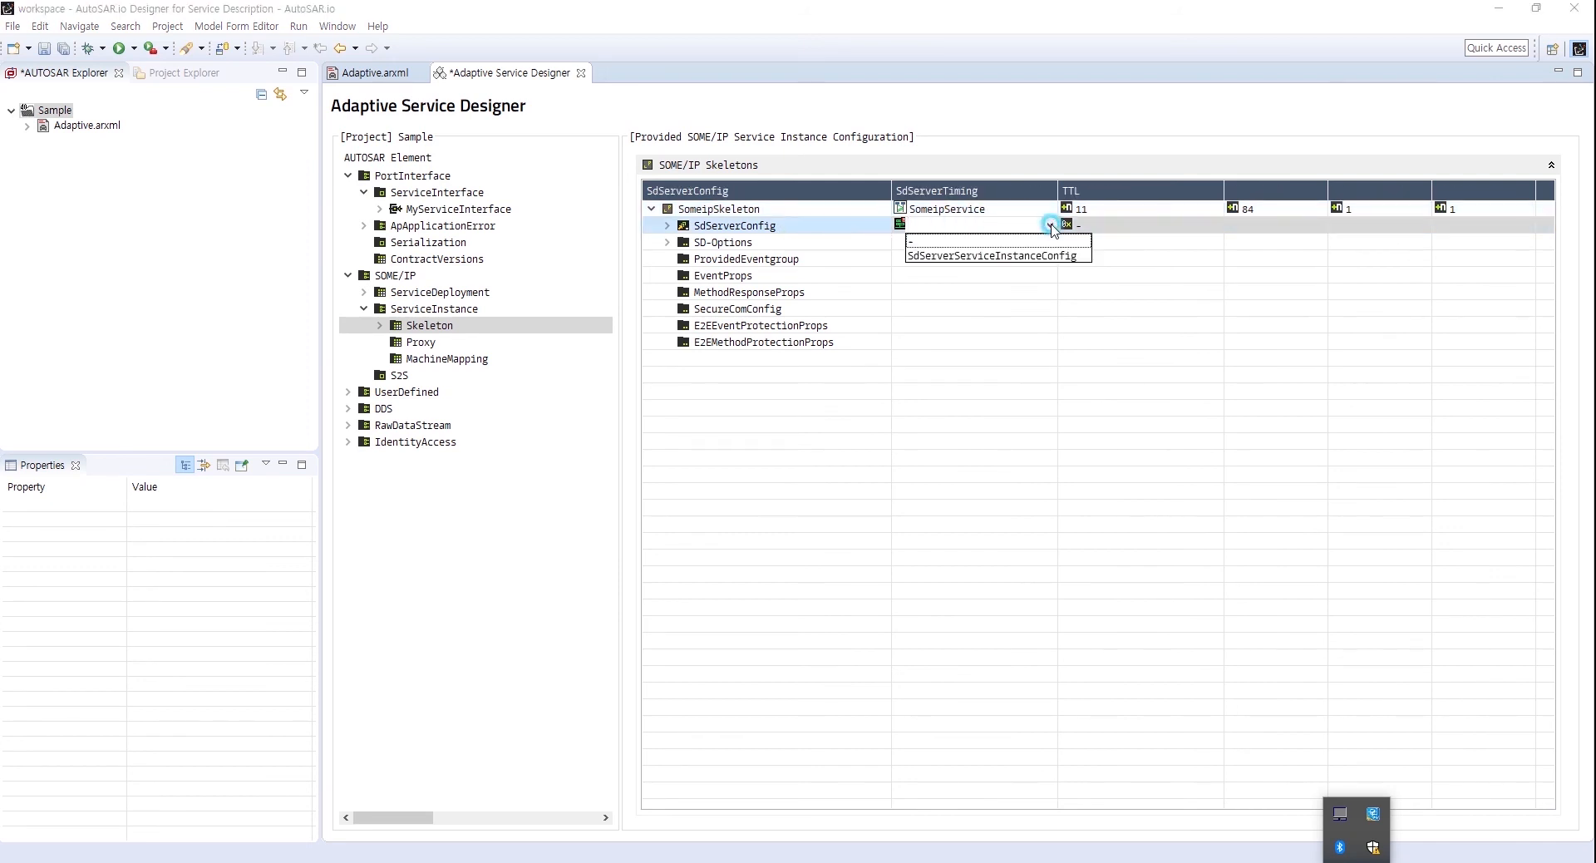
left_click(1014, 253)
left_click(1103, 276)
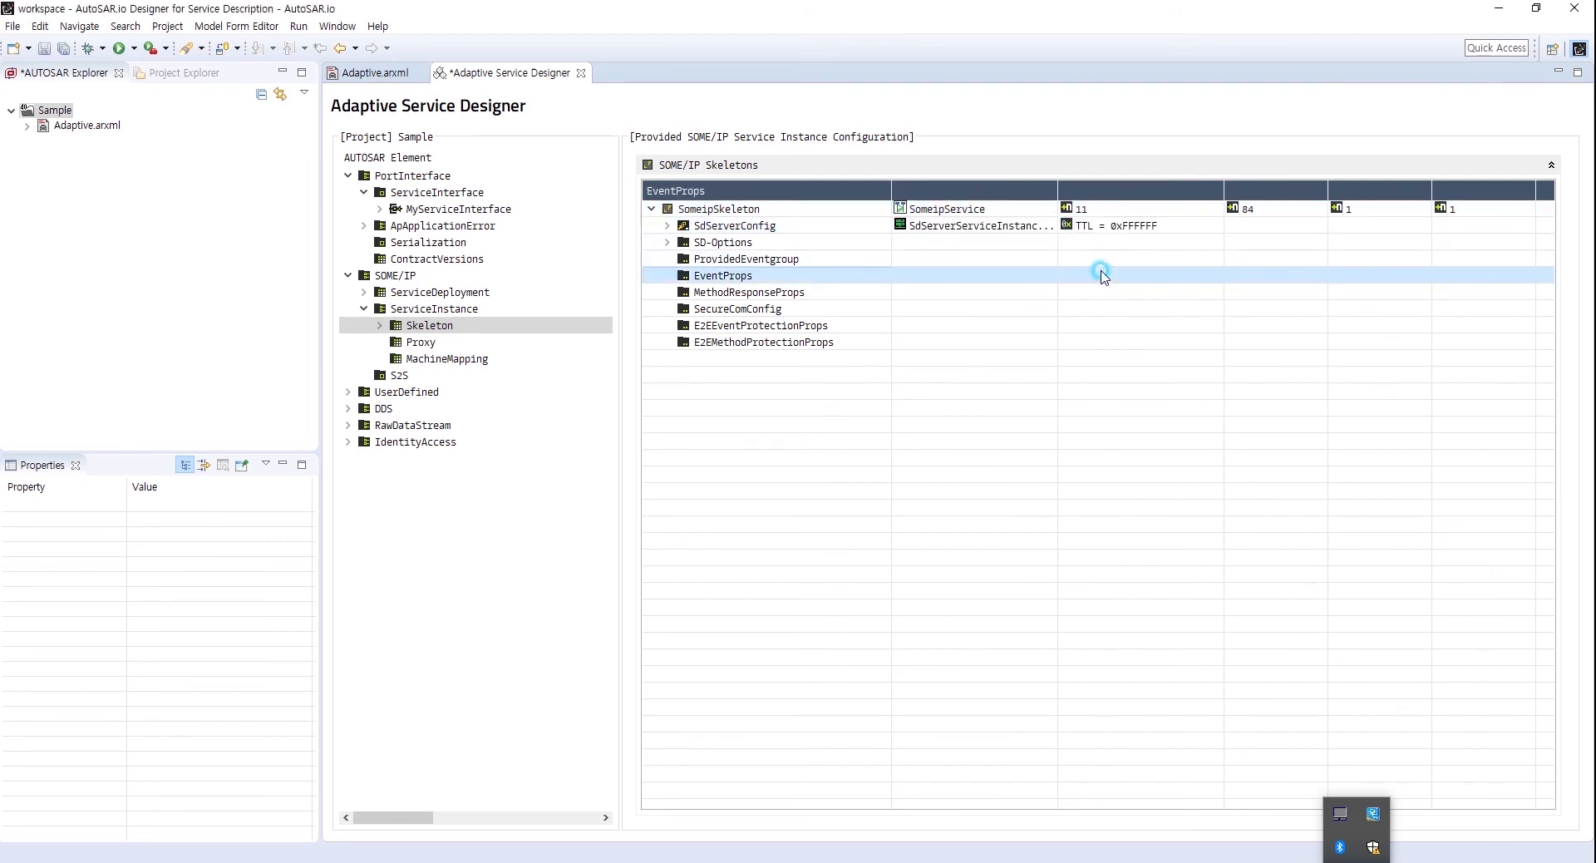
left_click(669, 225)
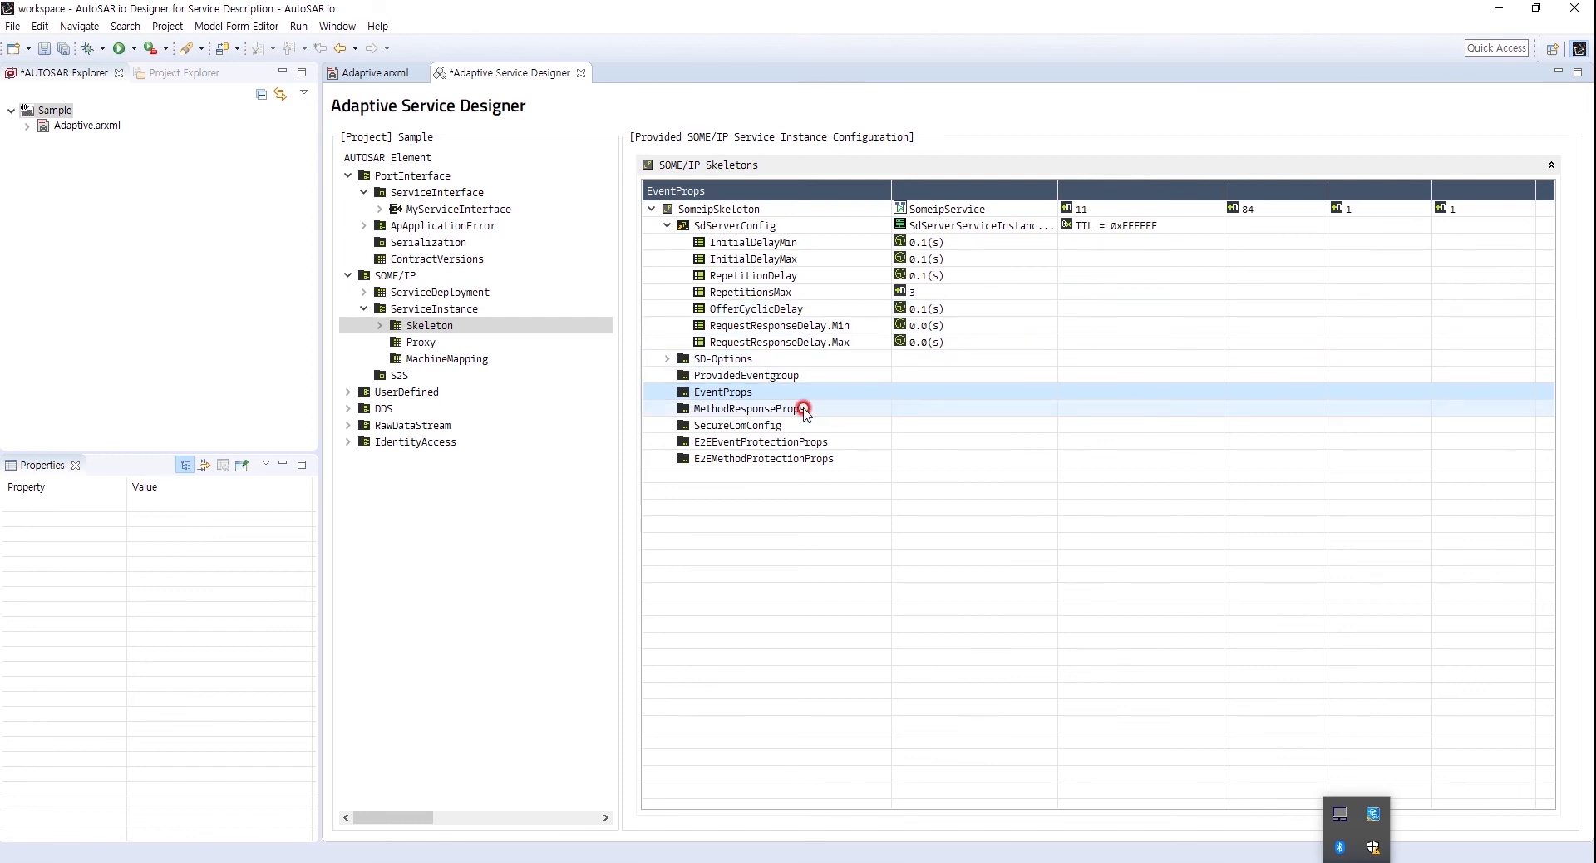
- Add two ProvidedEventgroup entries to the skeleton
right_click(734, 381)
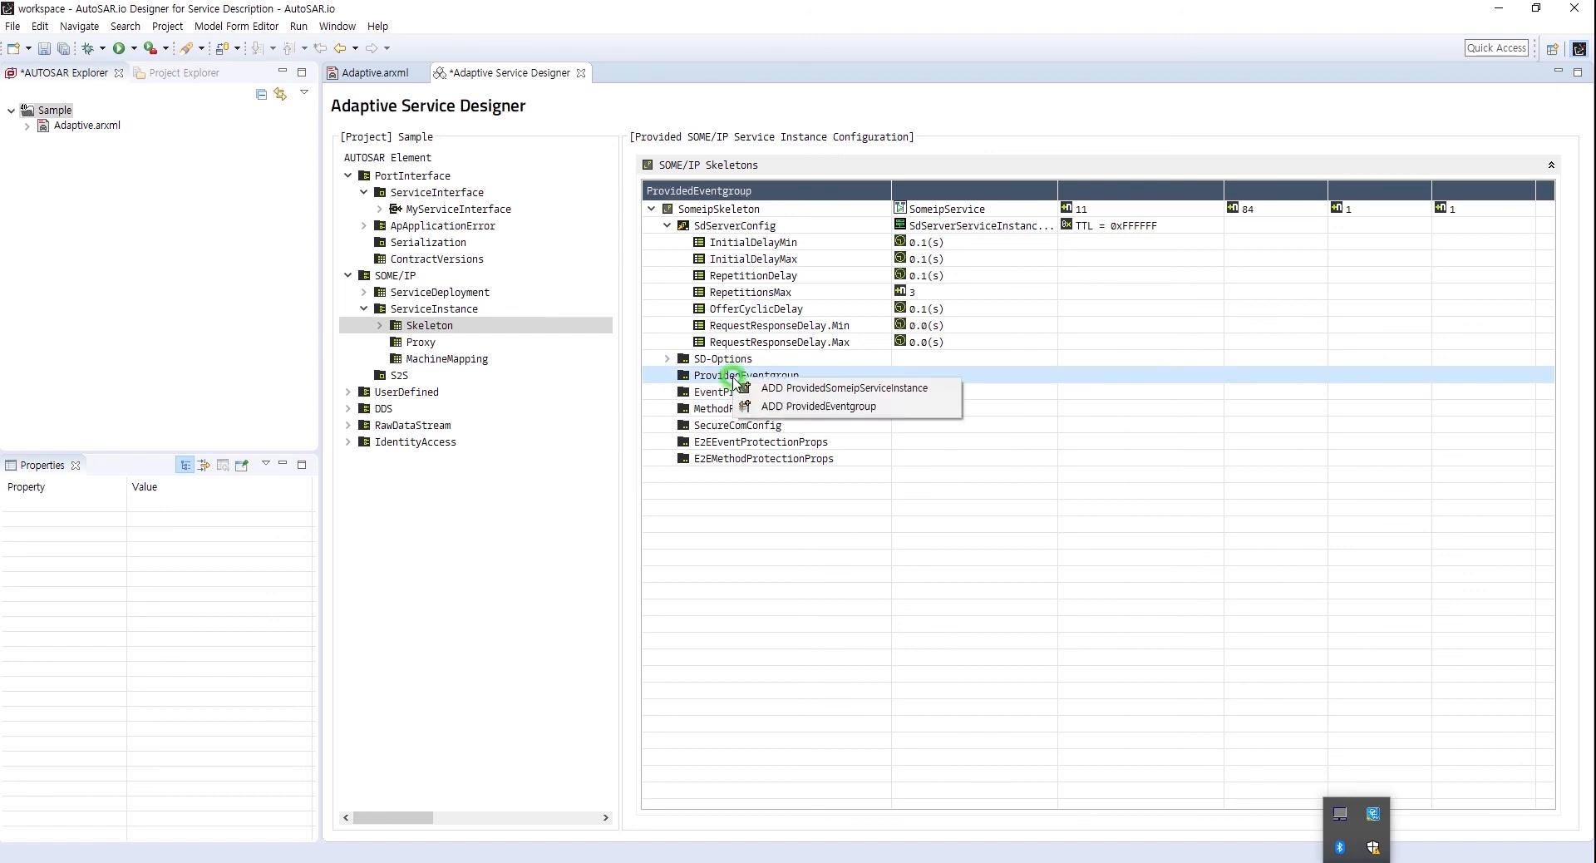
left_click(819, 409)
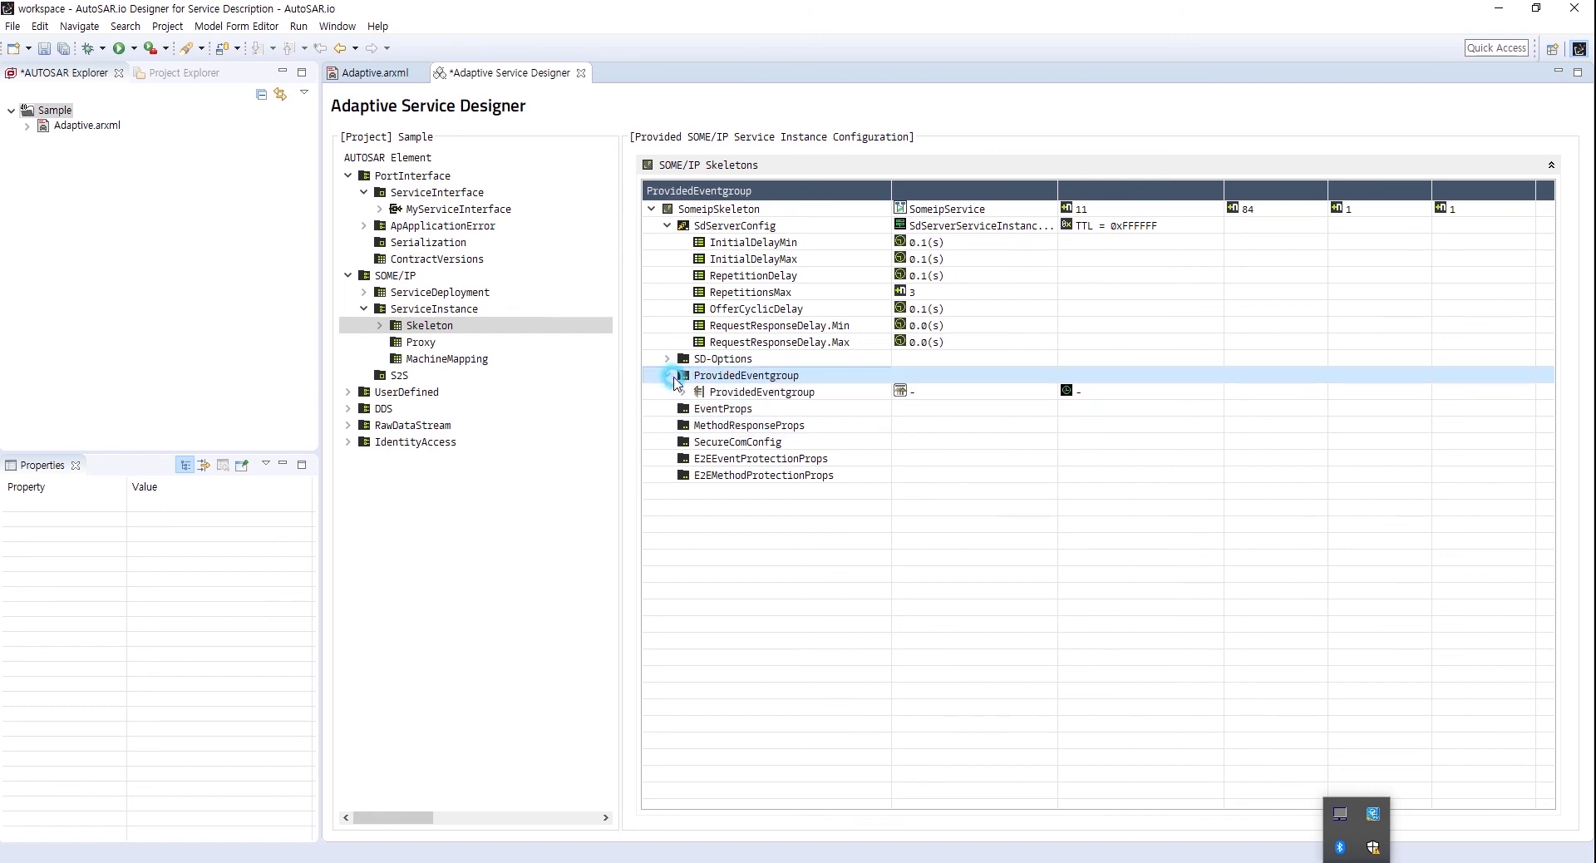
right_click(734, 379)
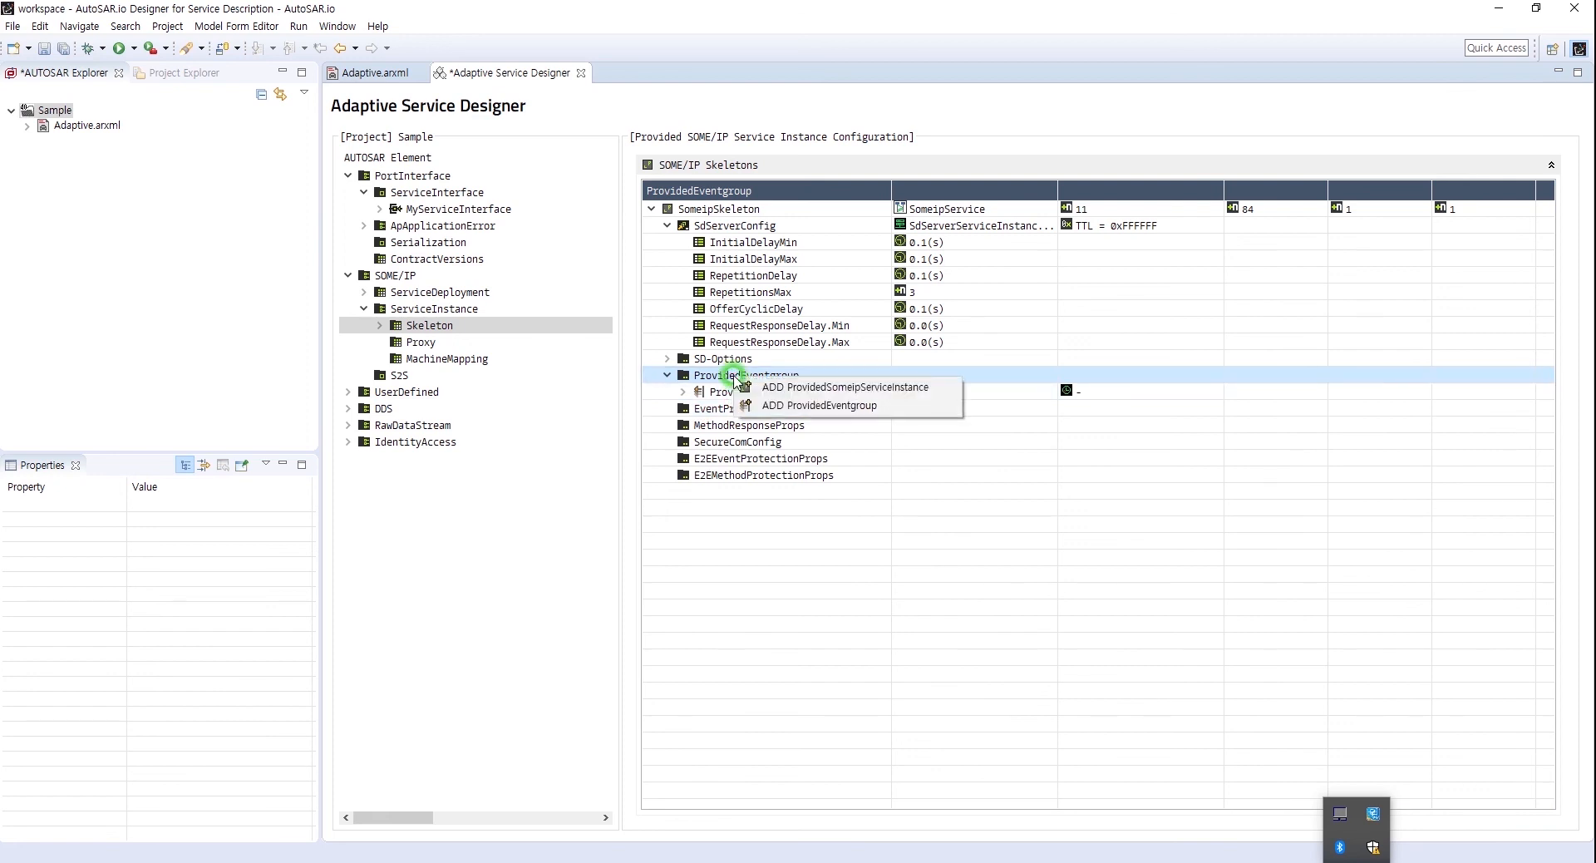
left_click(805, 406)
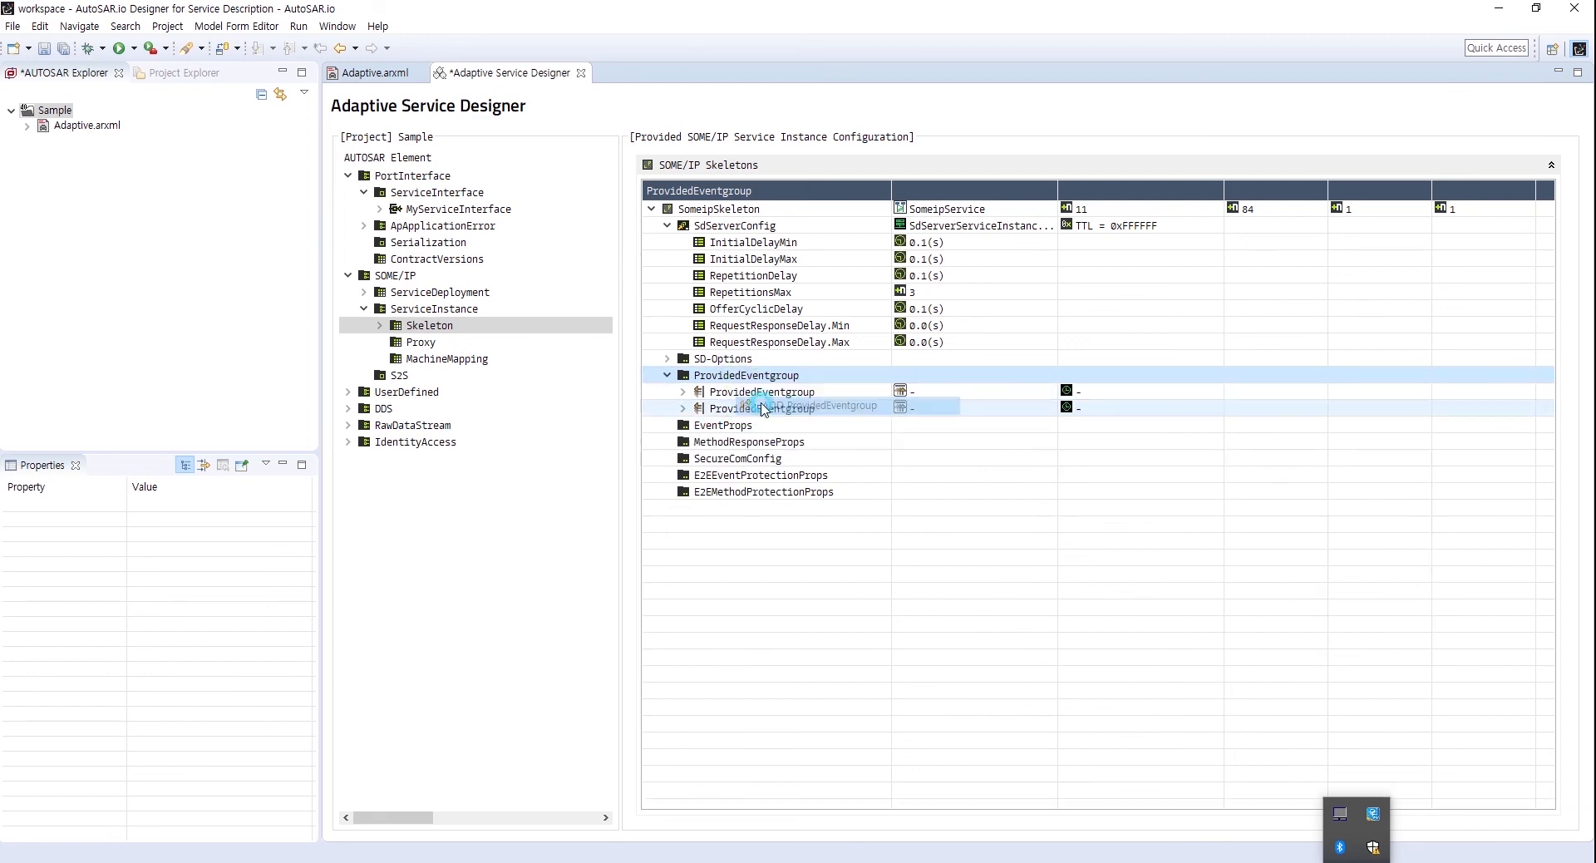
- Assign Eventgroup1 to the first provided event group and Eventgroup2 to the second
left_click(944, 393)
left_click(1049, 391)
left_click(985, 415)
left_click(1044, 409)
left_click(1050, 408)
left_click(972, 448)
left_click(1053, 473)
left_click(991, 555)
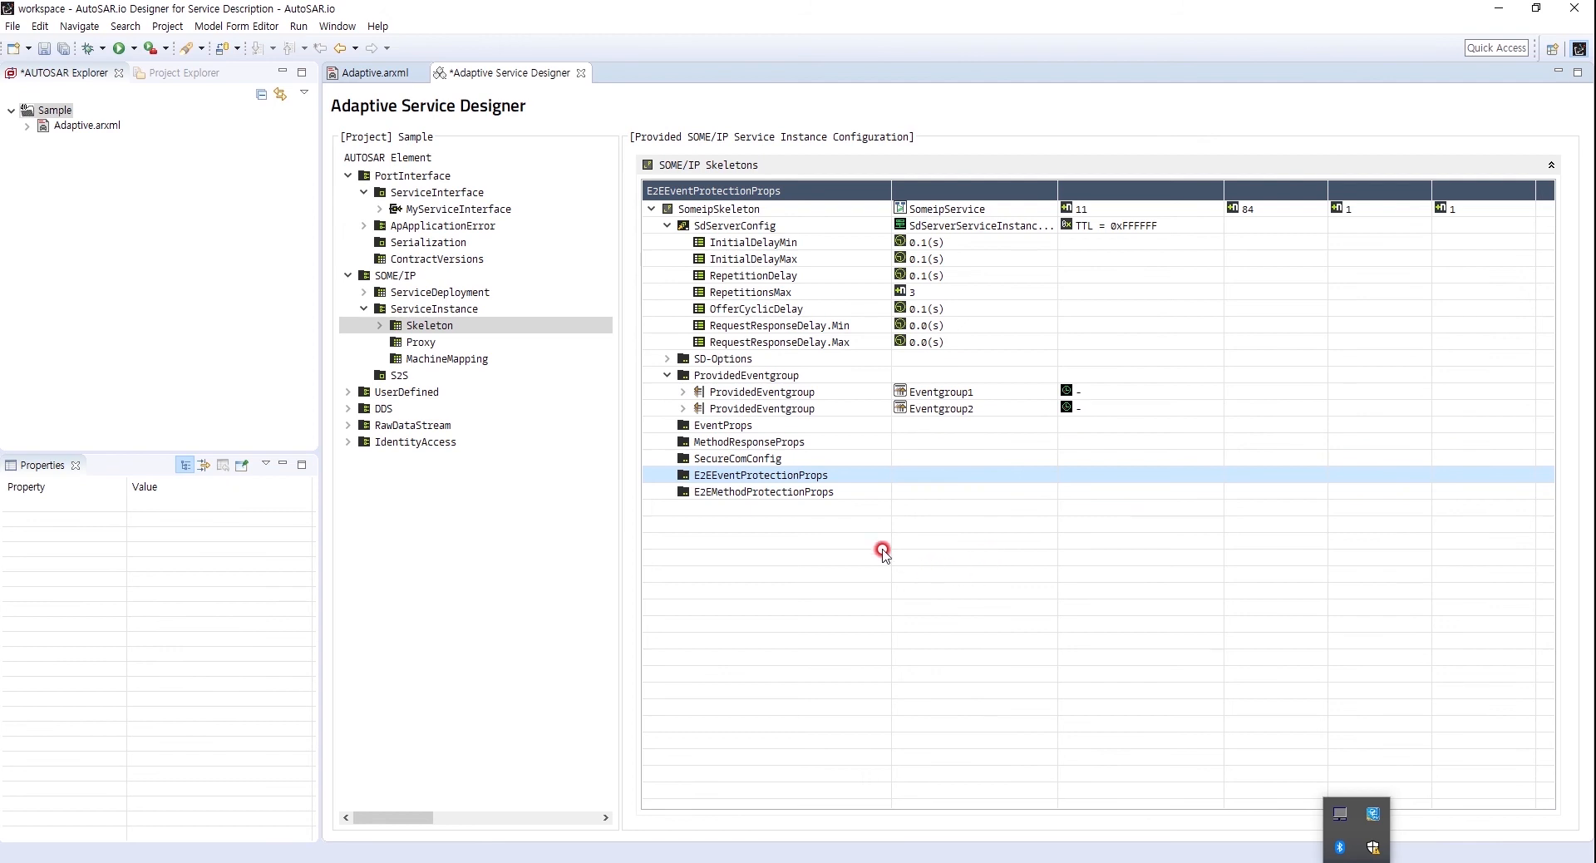
- Add two MethodResponseProps entries to the skeleton and expand their list
right_click(728, 445)
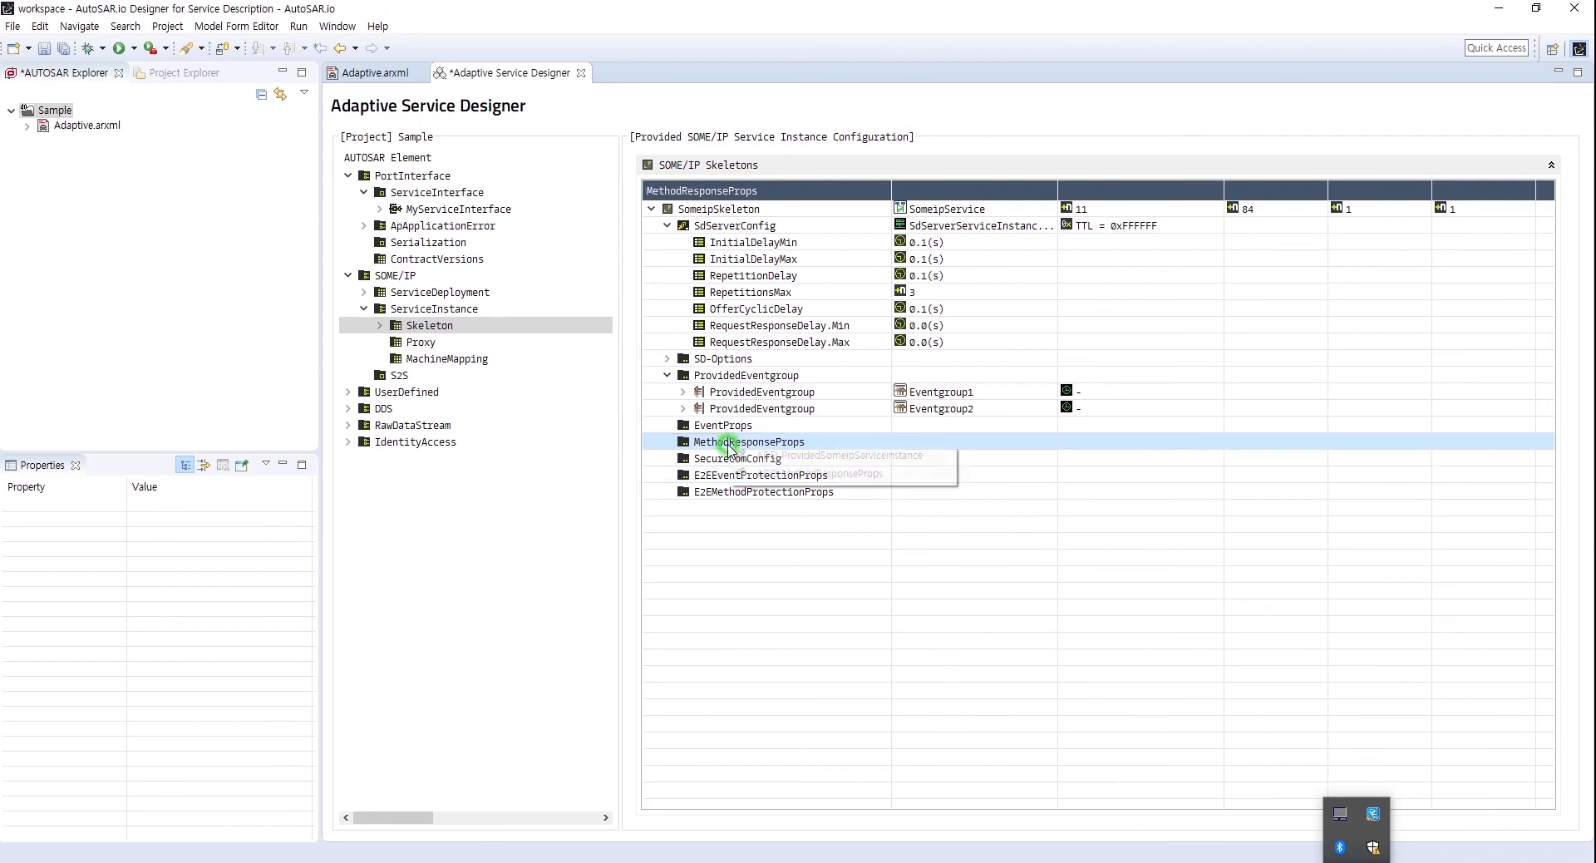
left_click(756, 478)
right_click(731, 443)
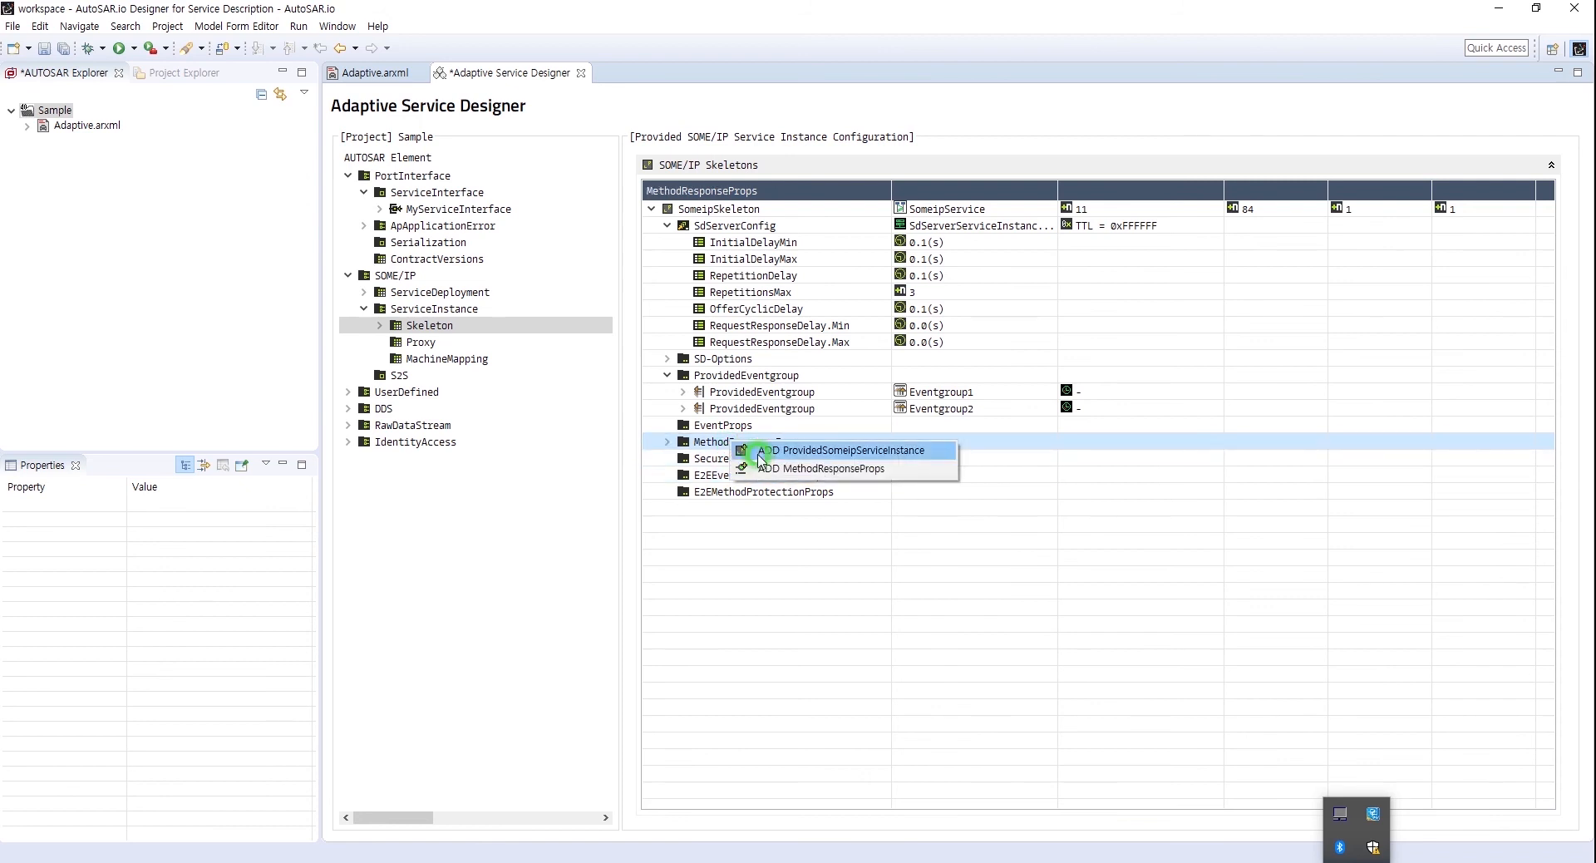
left_click(757, 469)
left_click(668, 442)
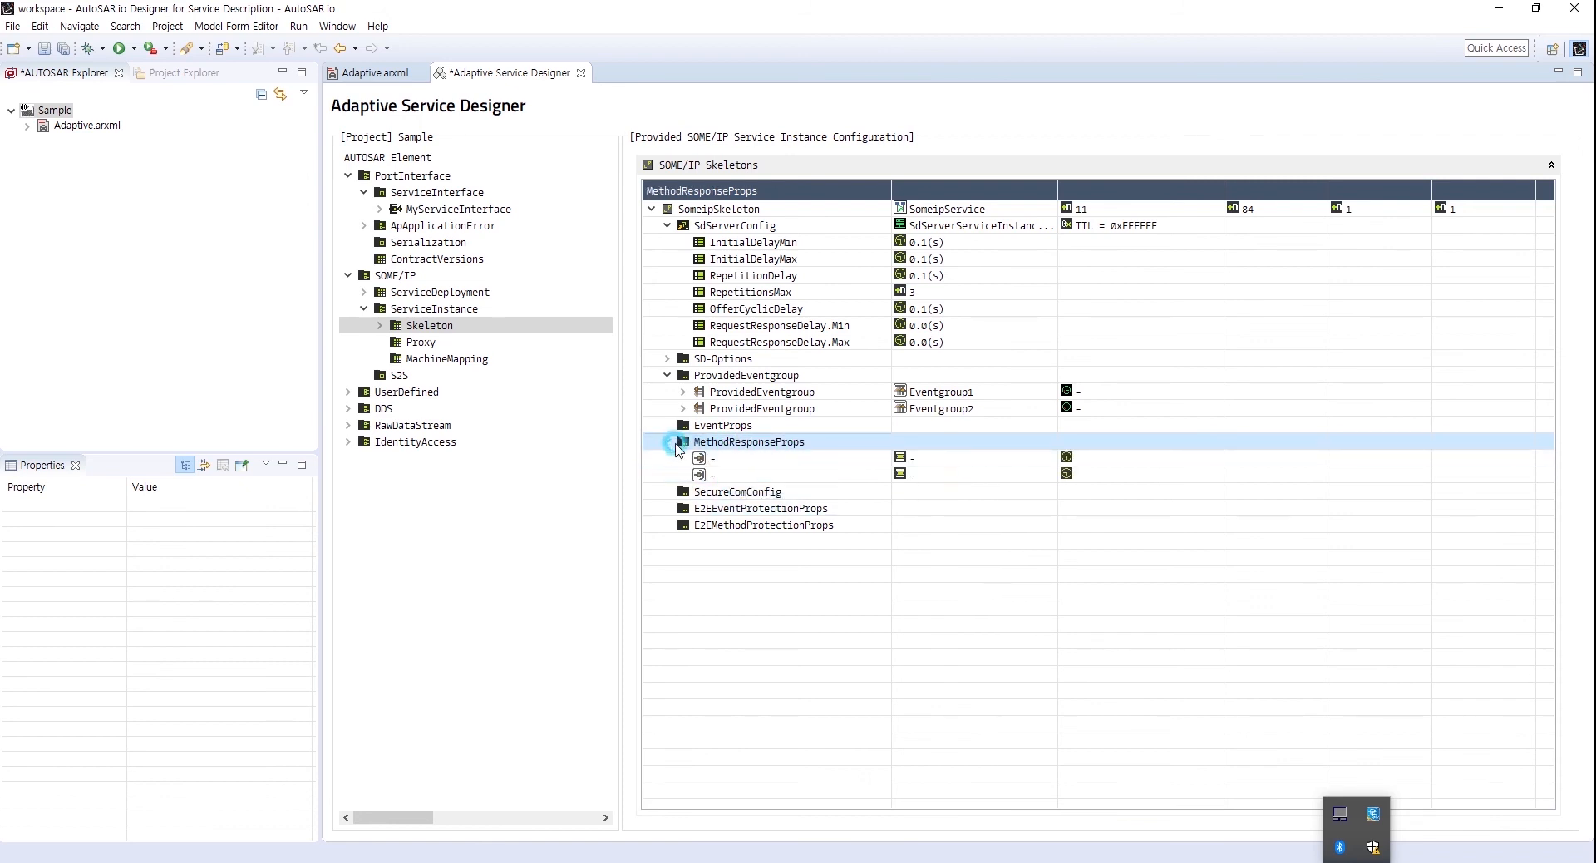
- Set the methods of the two MethodResponseProps entries to FFMethodDeployment and RRMethodDeployment
left_click(760, 459)
left_click(883, 458)
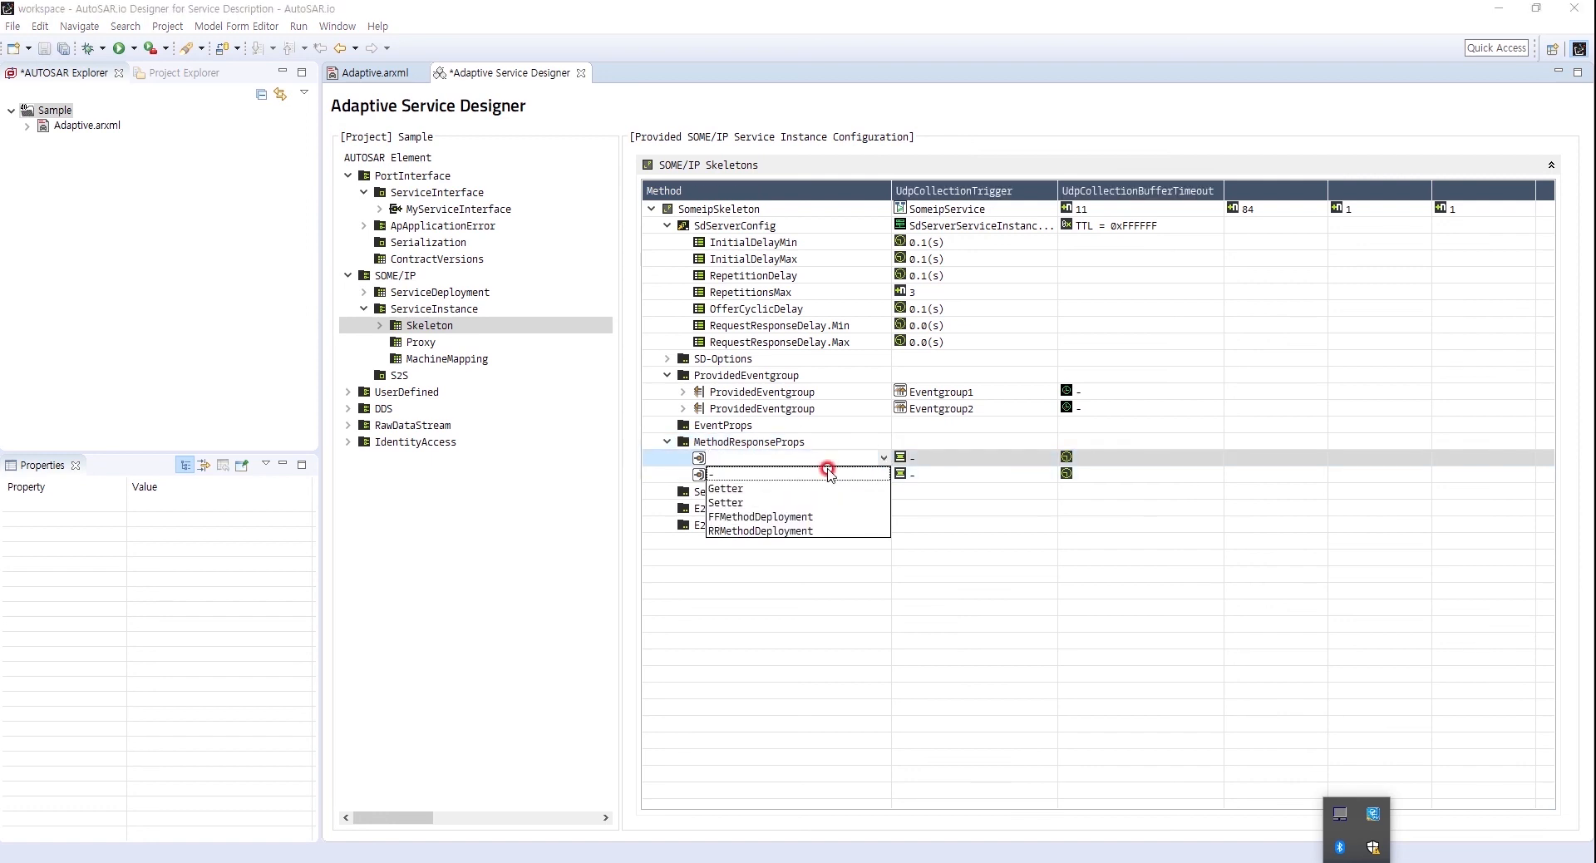
left_click(789, 517)
left_click(843, 472)
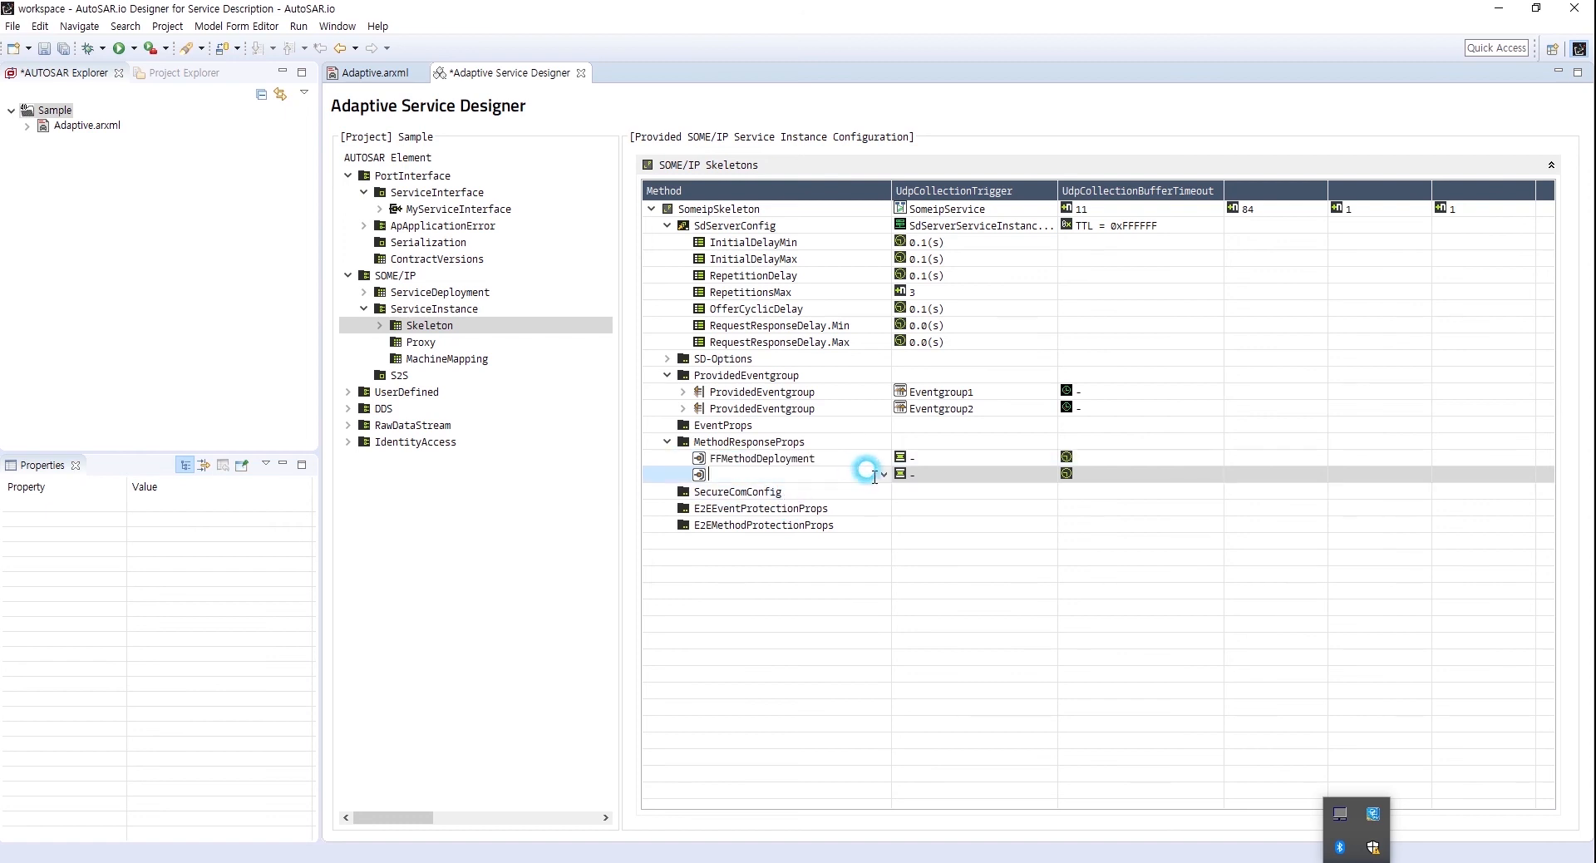
left_click(885, 475)
left_click(798, 546)
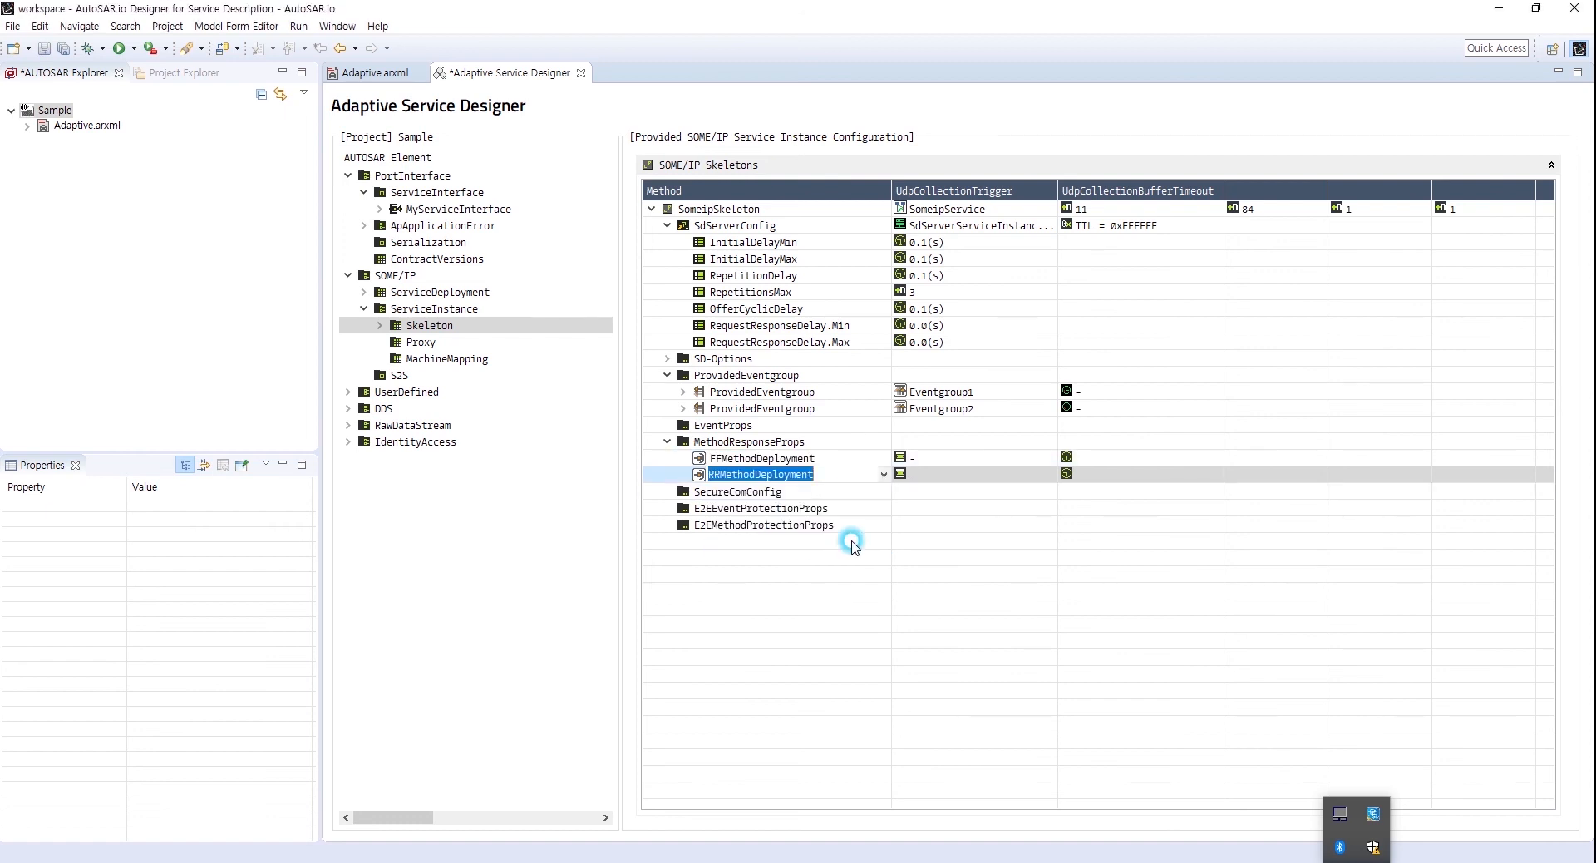
left_click(1021, 551)
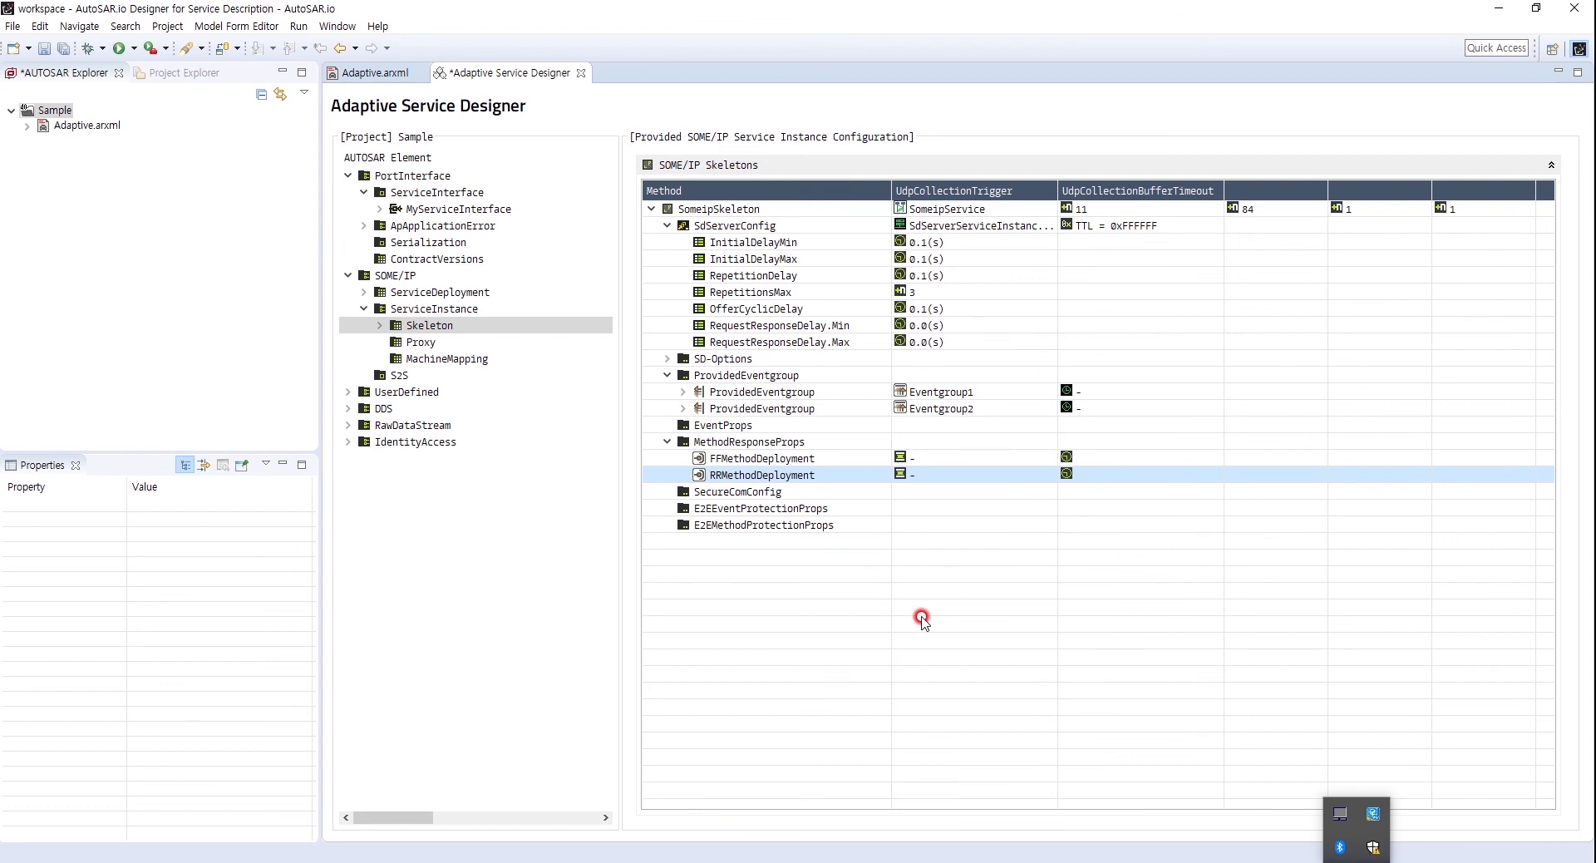
- Add a RequiredSomeipServiceInstance to the SOME/IP proxies, stored in the Service package of Adaptive.arxml
left_click(422, 343)
right_click(715, 298)
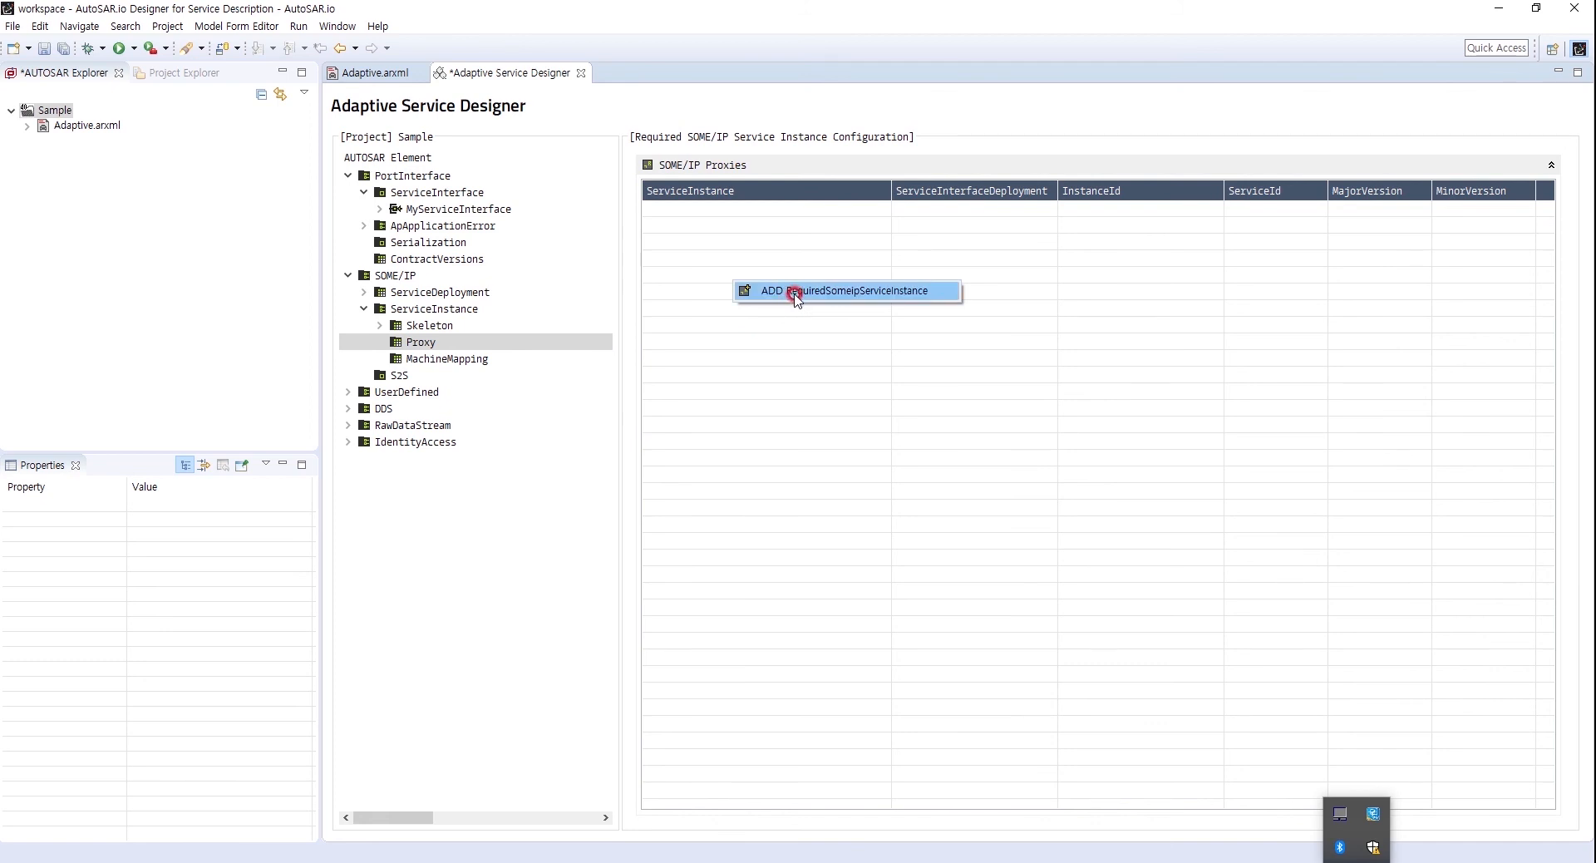
left_click(856, 291)
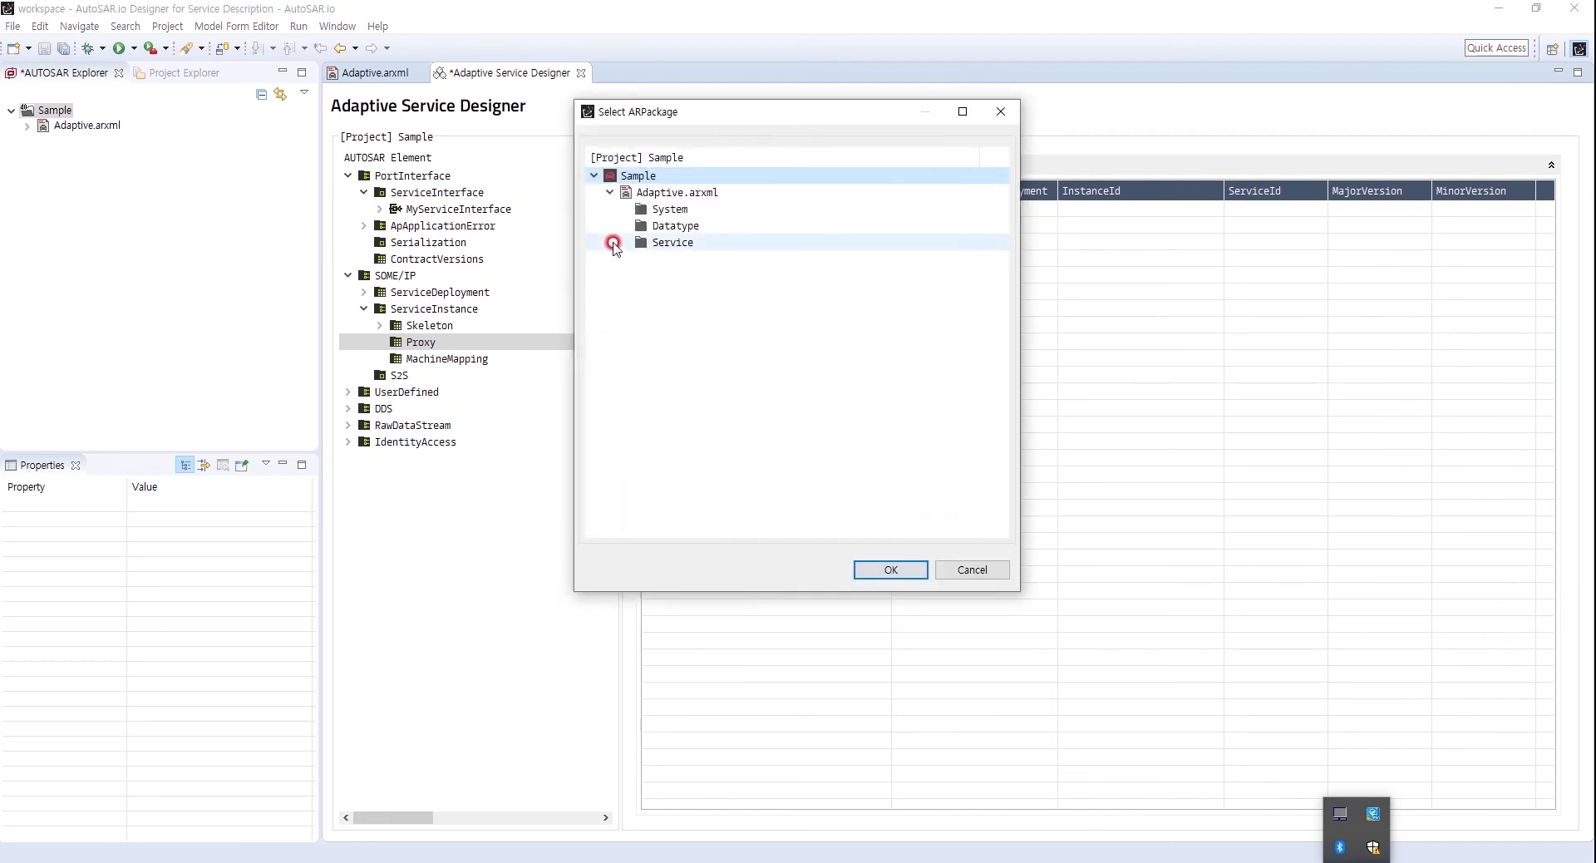
left_click(613, 243)
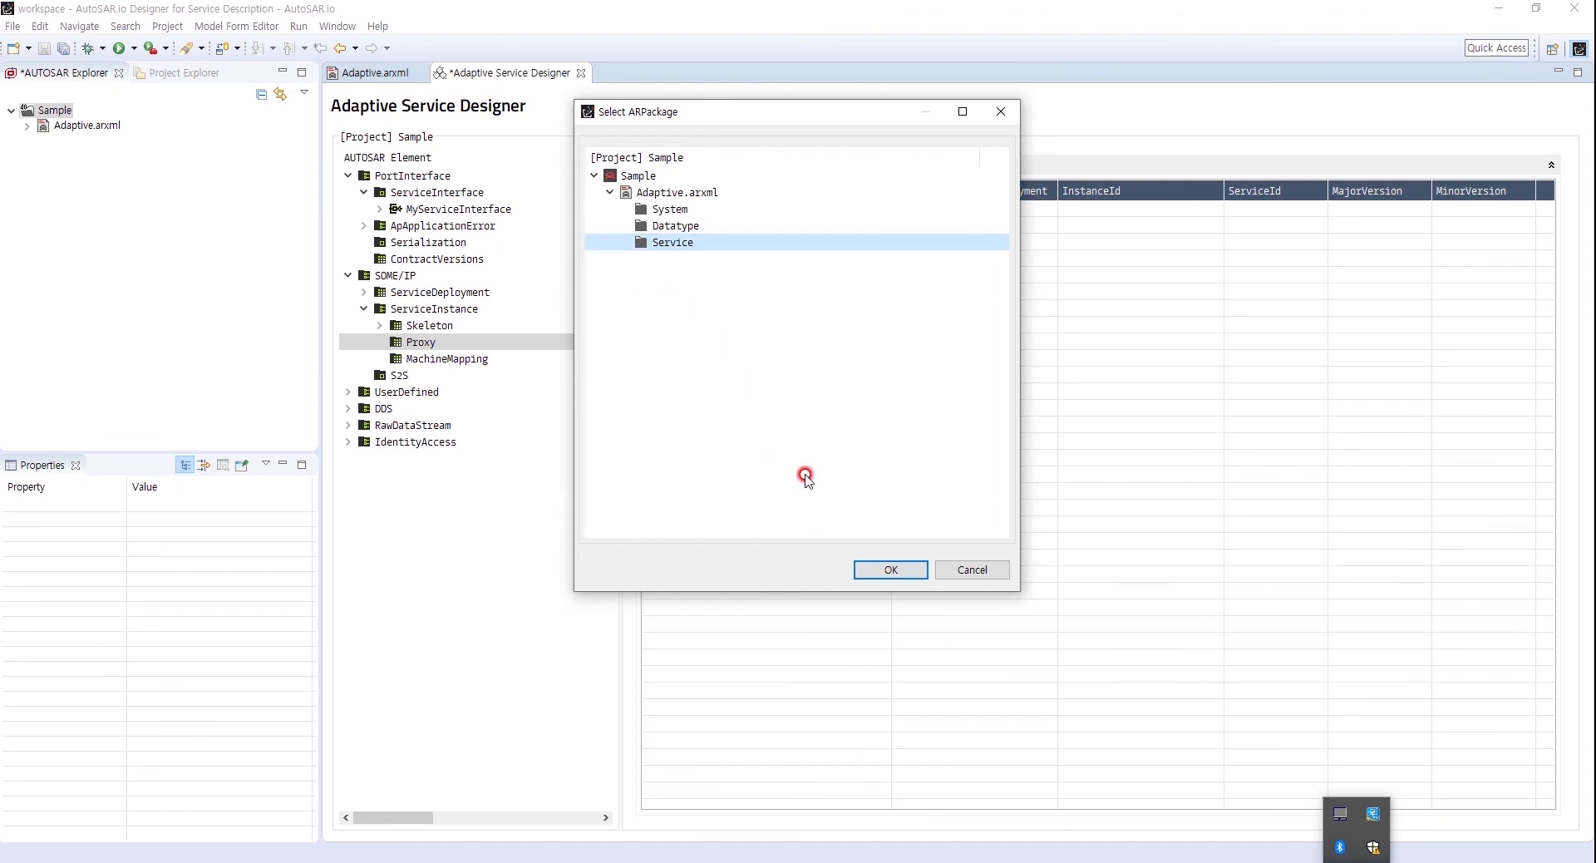
left_click(890, 572)
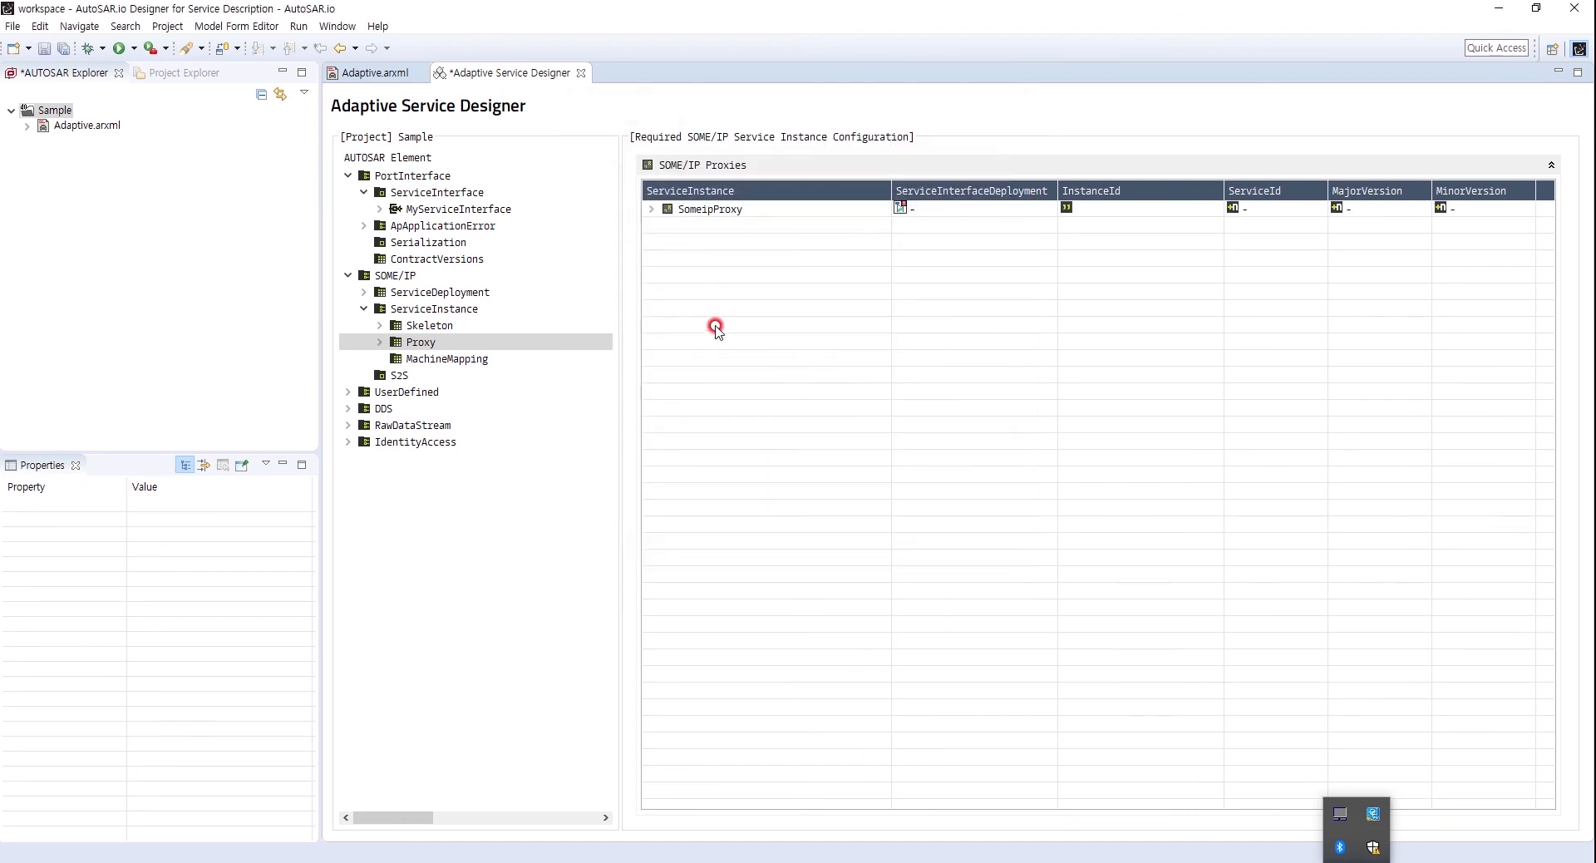
- Set the proxy's service interface deployment to SomeipService and its instance ID to ANY
left_click(973, 214)
left_click(1049, 208)
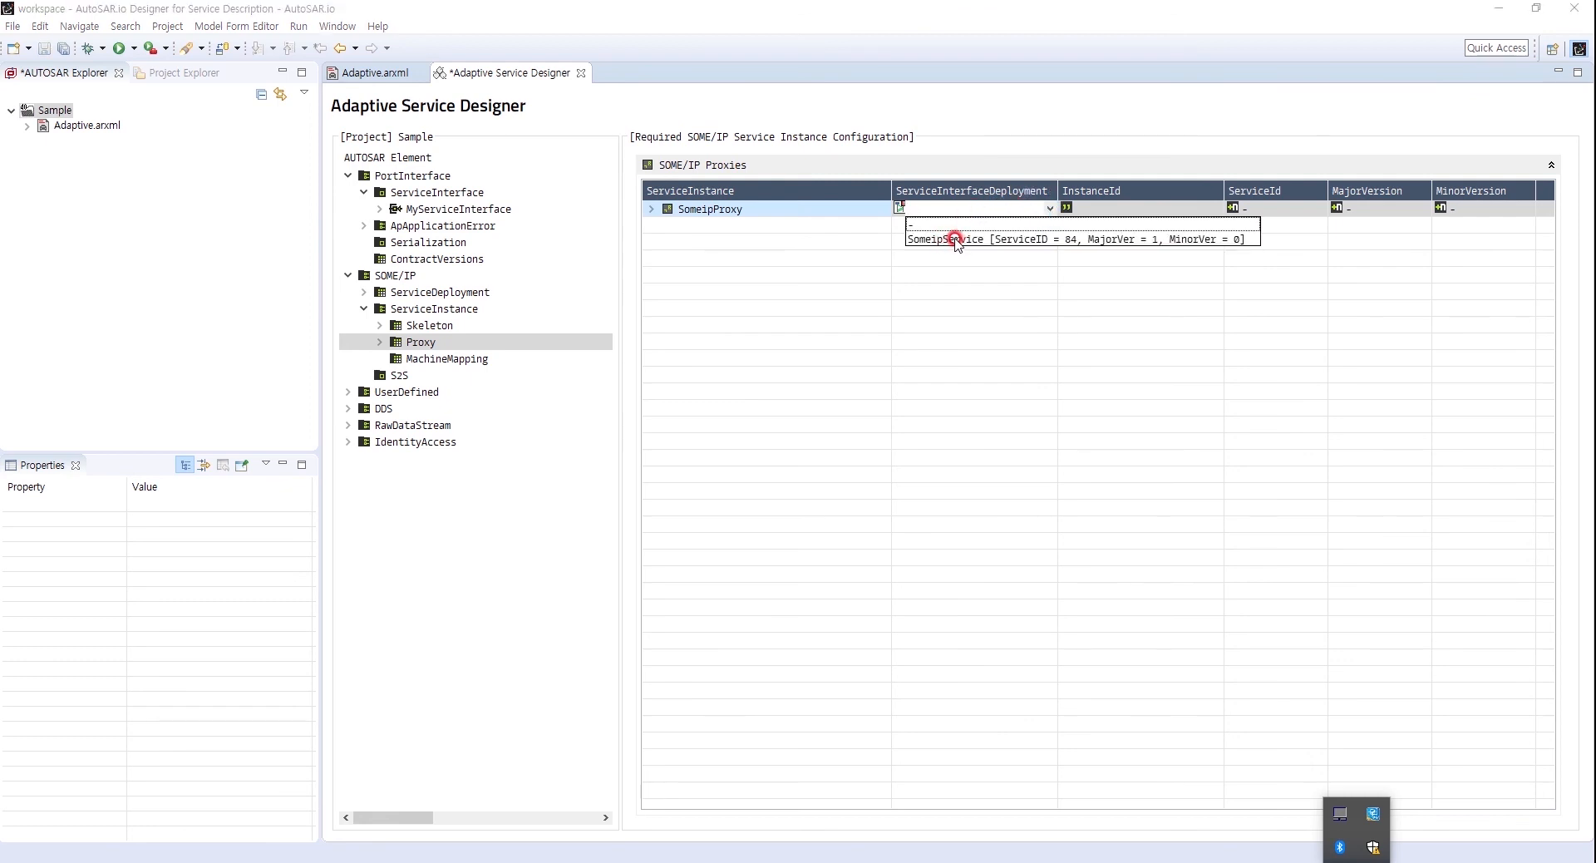
left_click(953, 239)
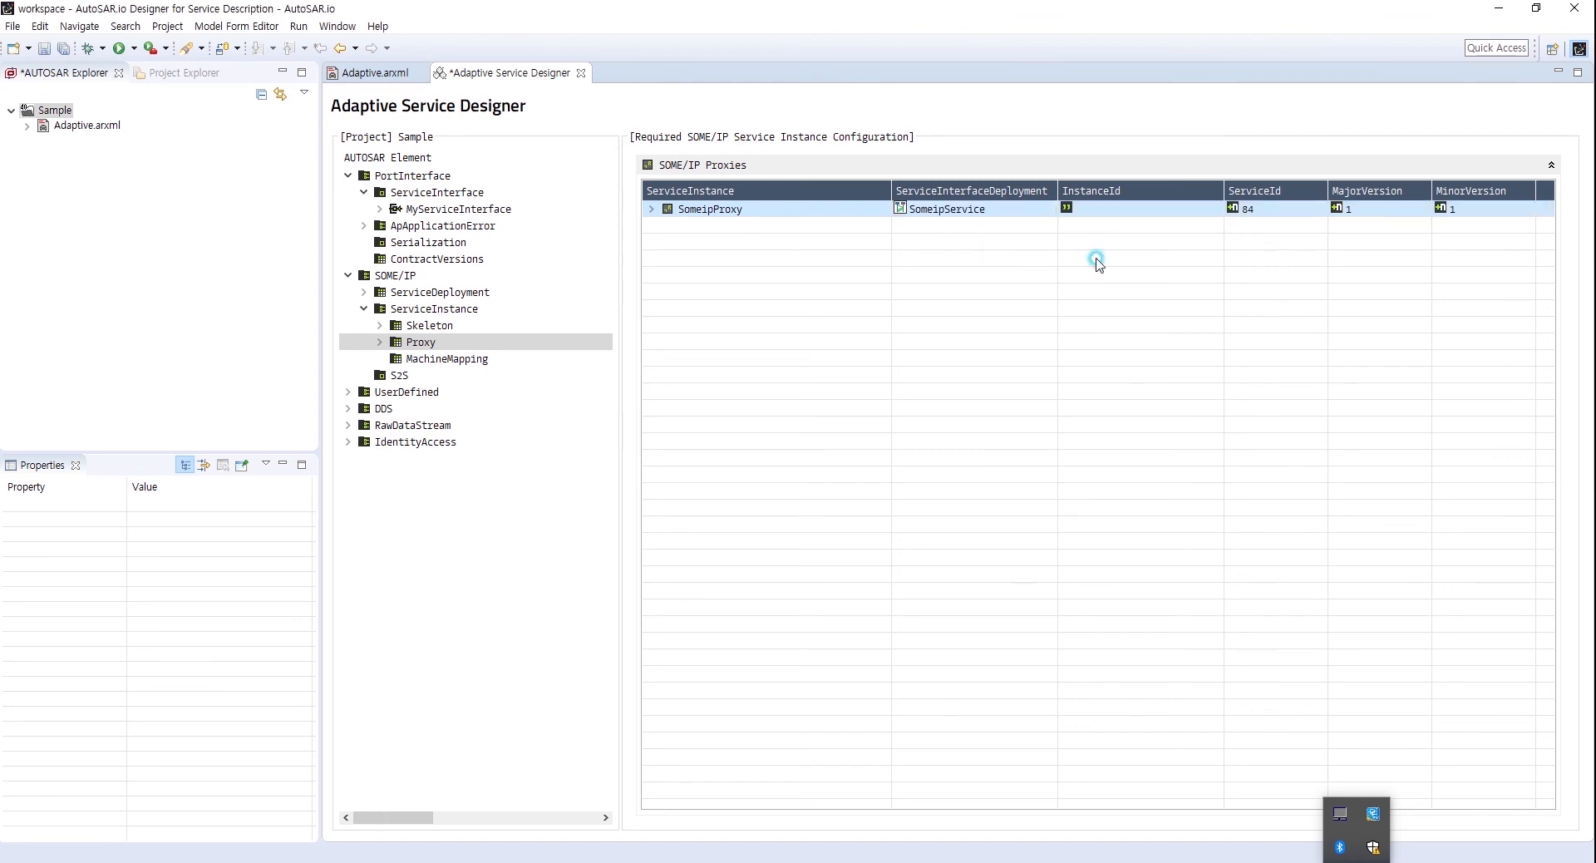
left_click(1124, 211)
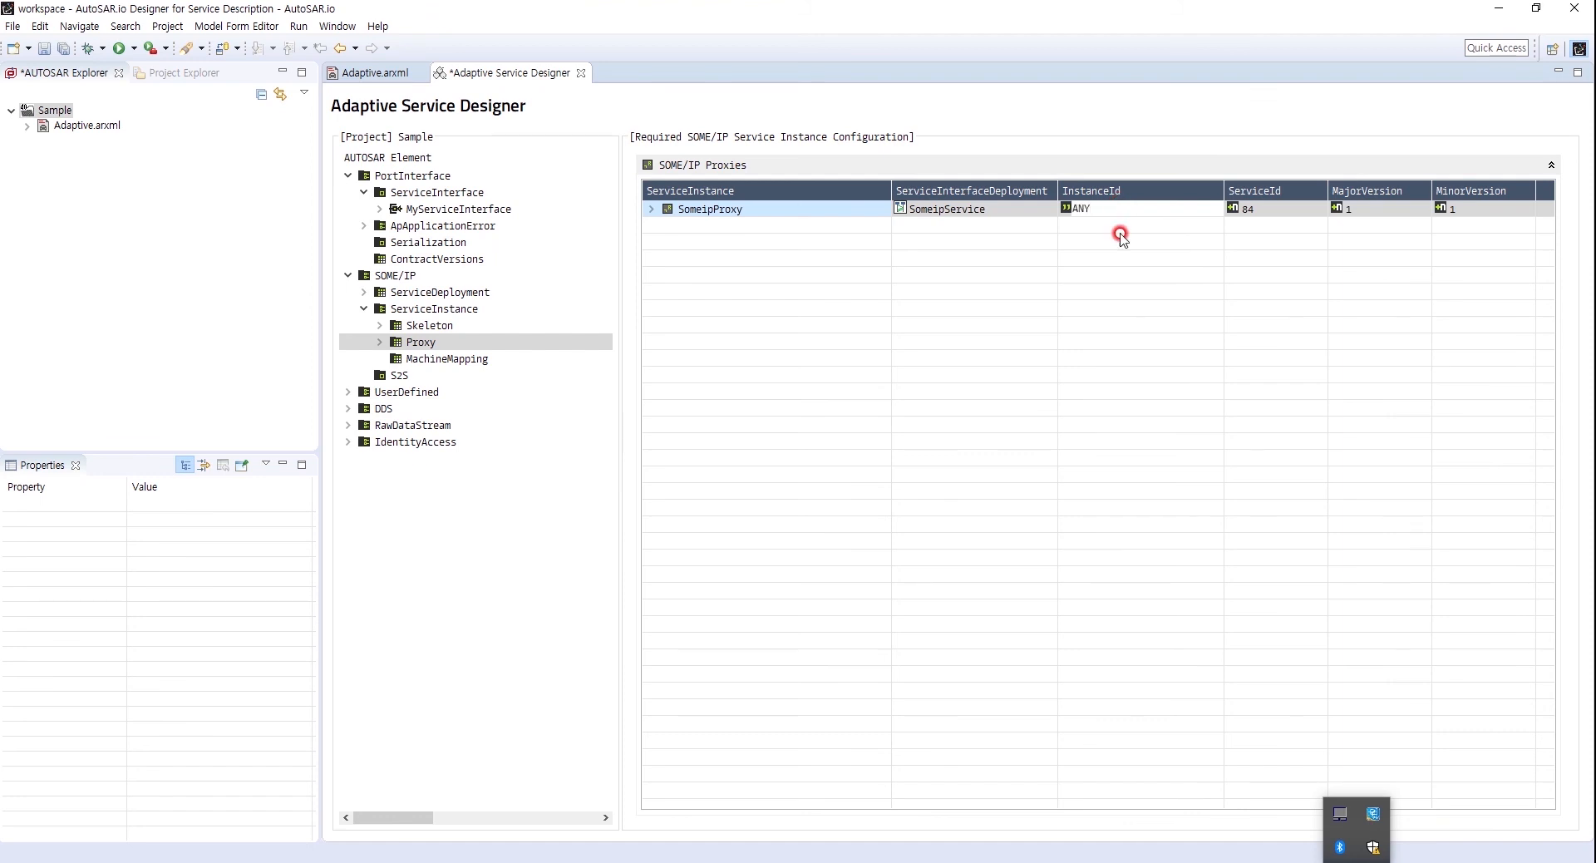
left_click(1146, 291)
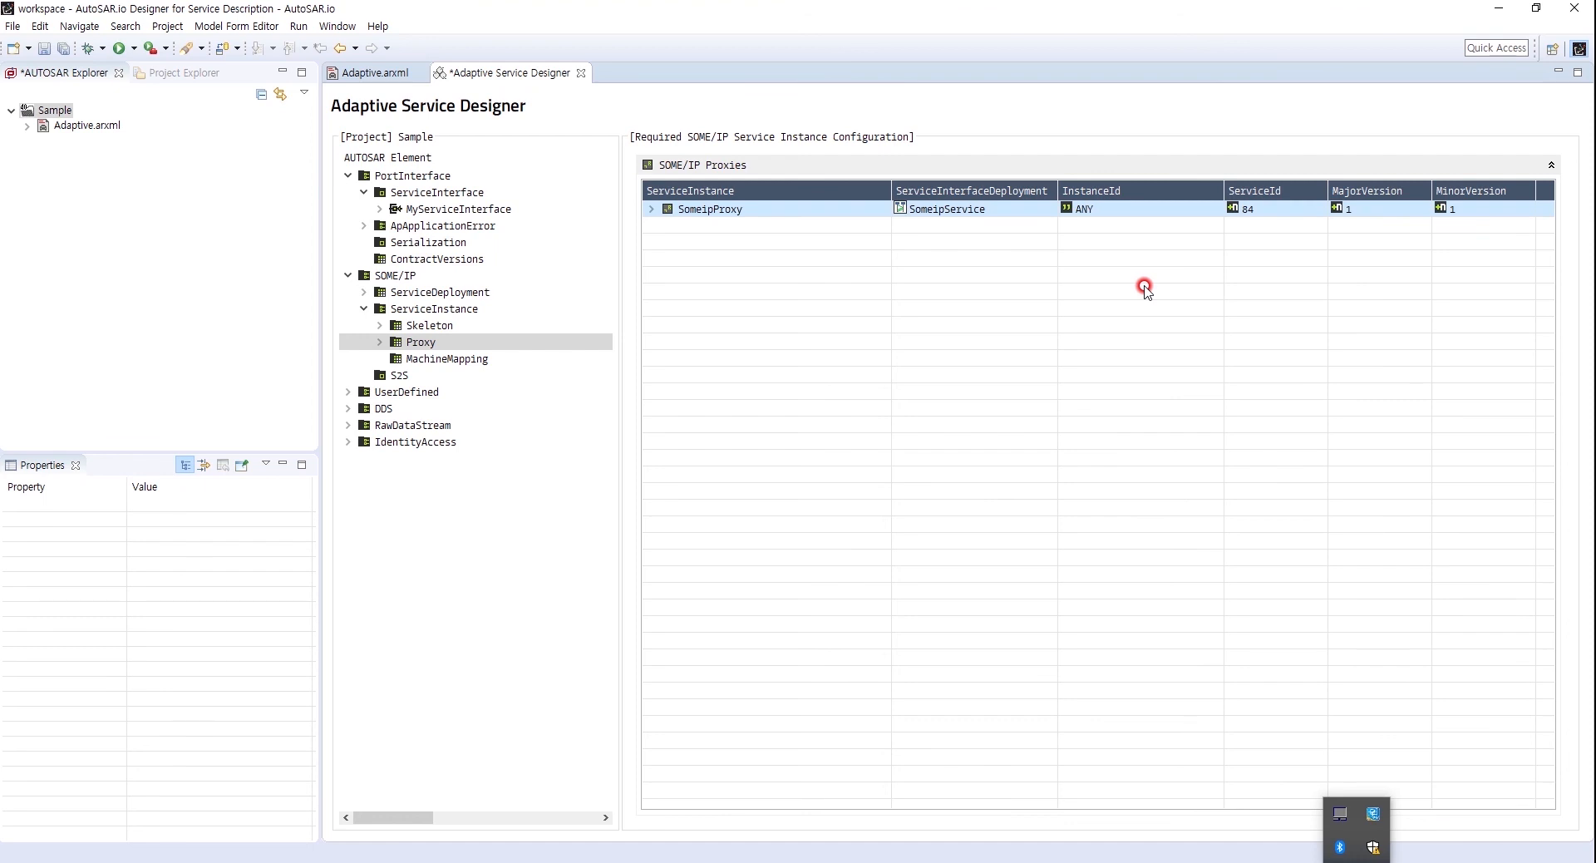
- Expand the proxy's SdClientConfig and set its SdClientTiming to SdClientServiceInstanceConfig
left_click(651, 209)
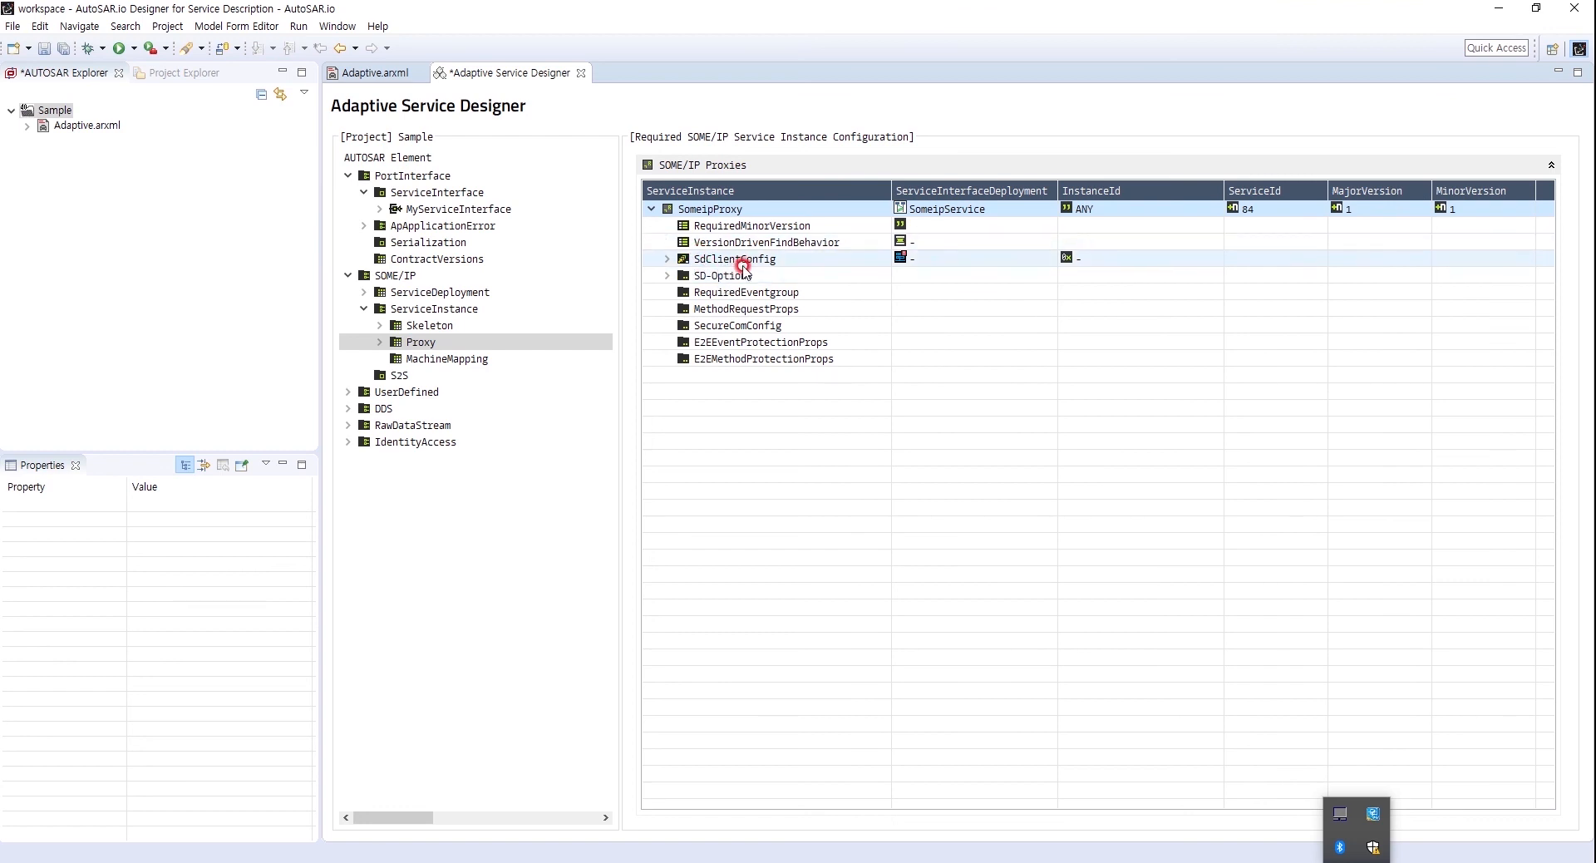
left_click(673, 258)
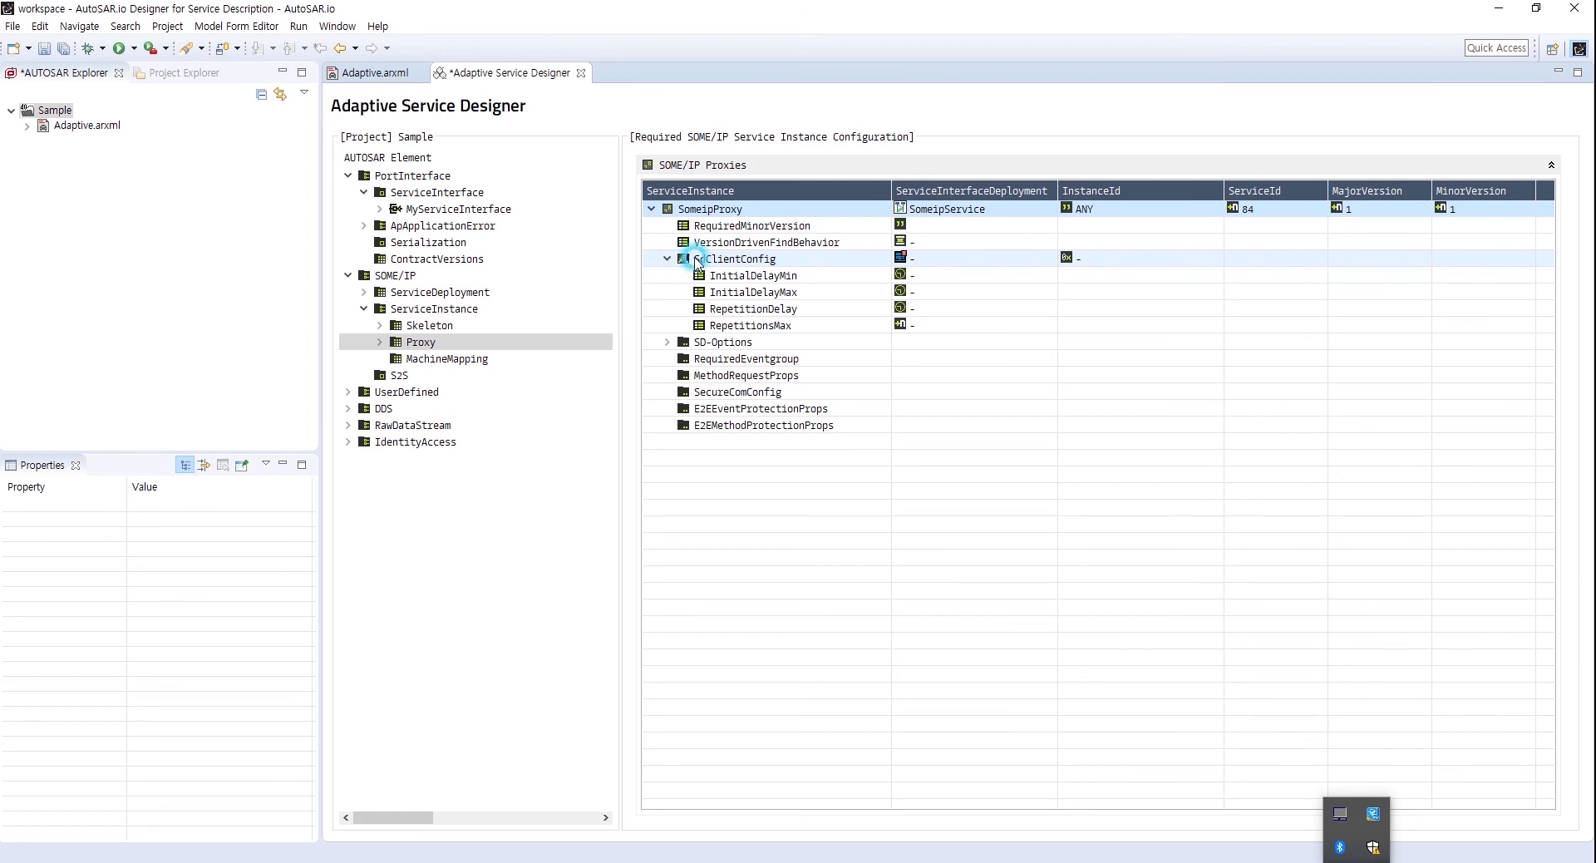
left_click(987, 261)
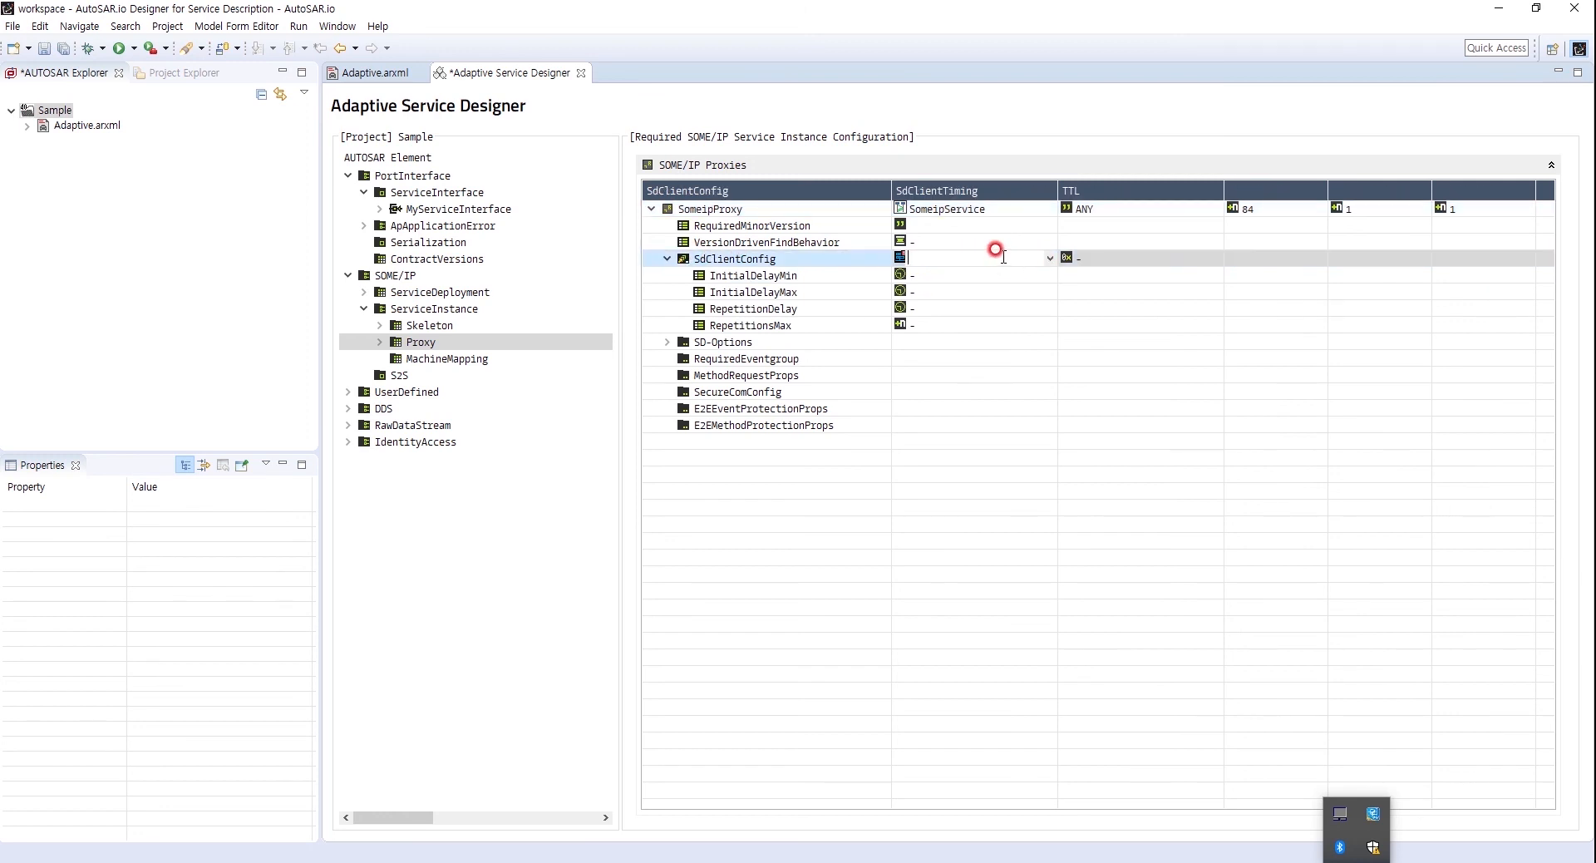
left_click(1048, 257)
left_click(1005, 289)
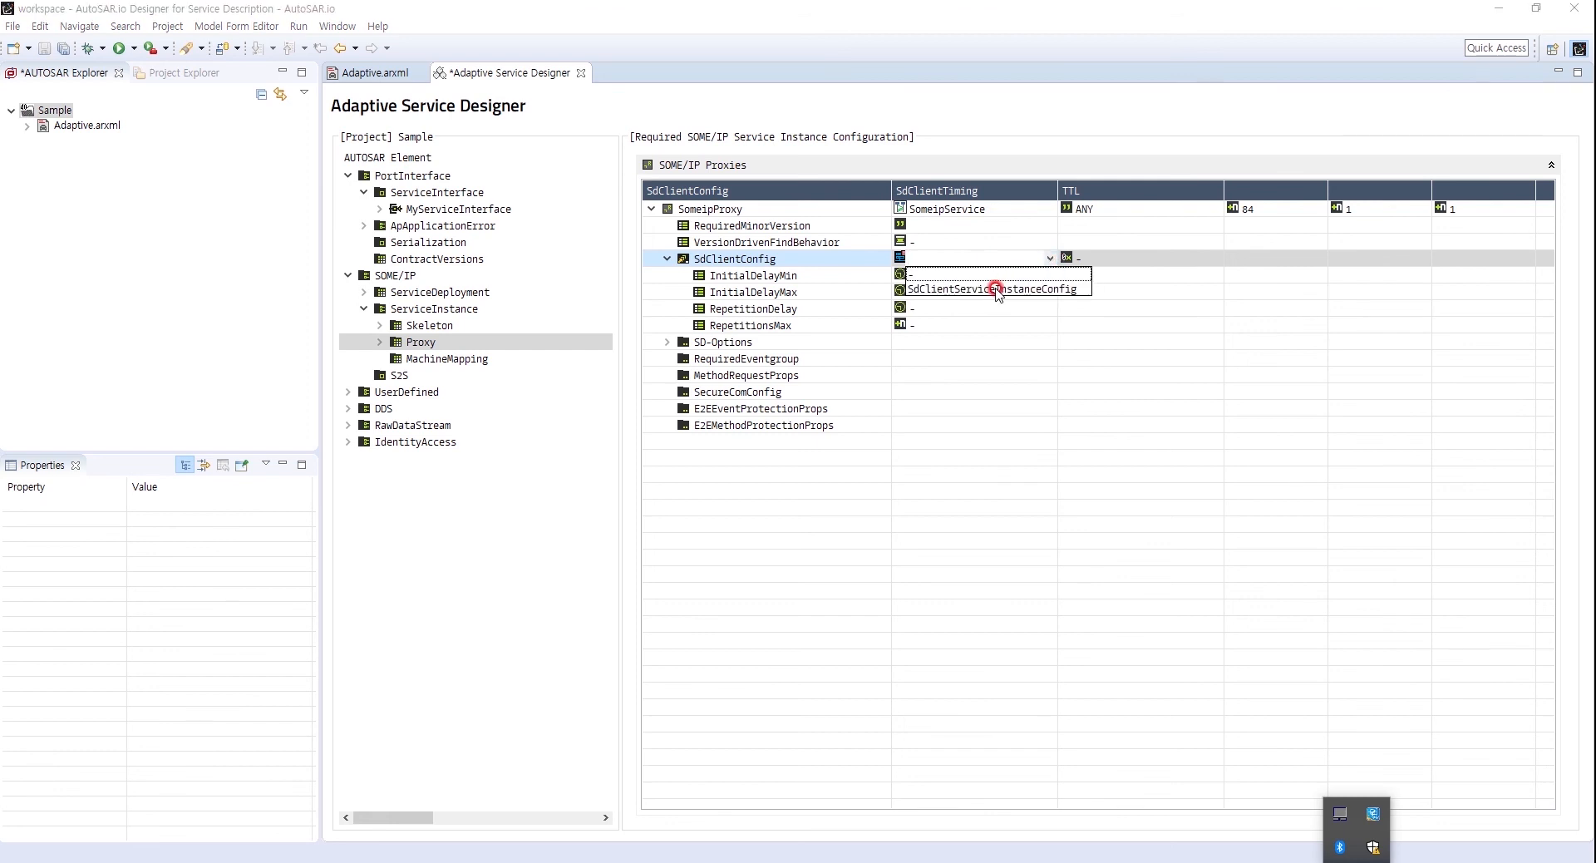
left_click(803, 265)
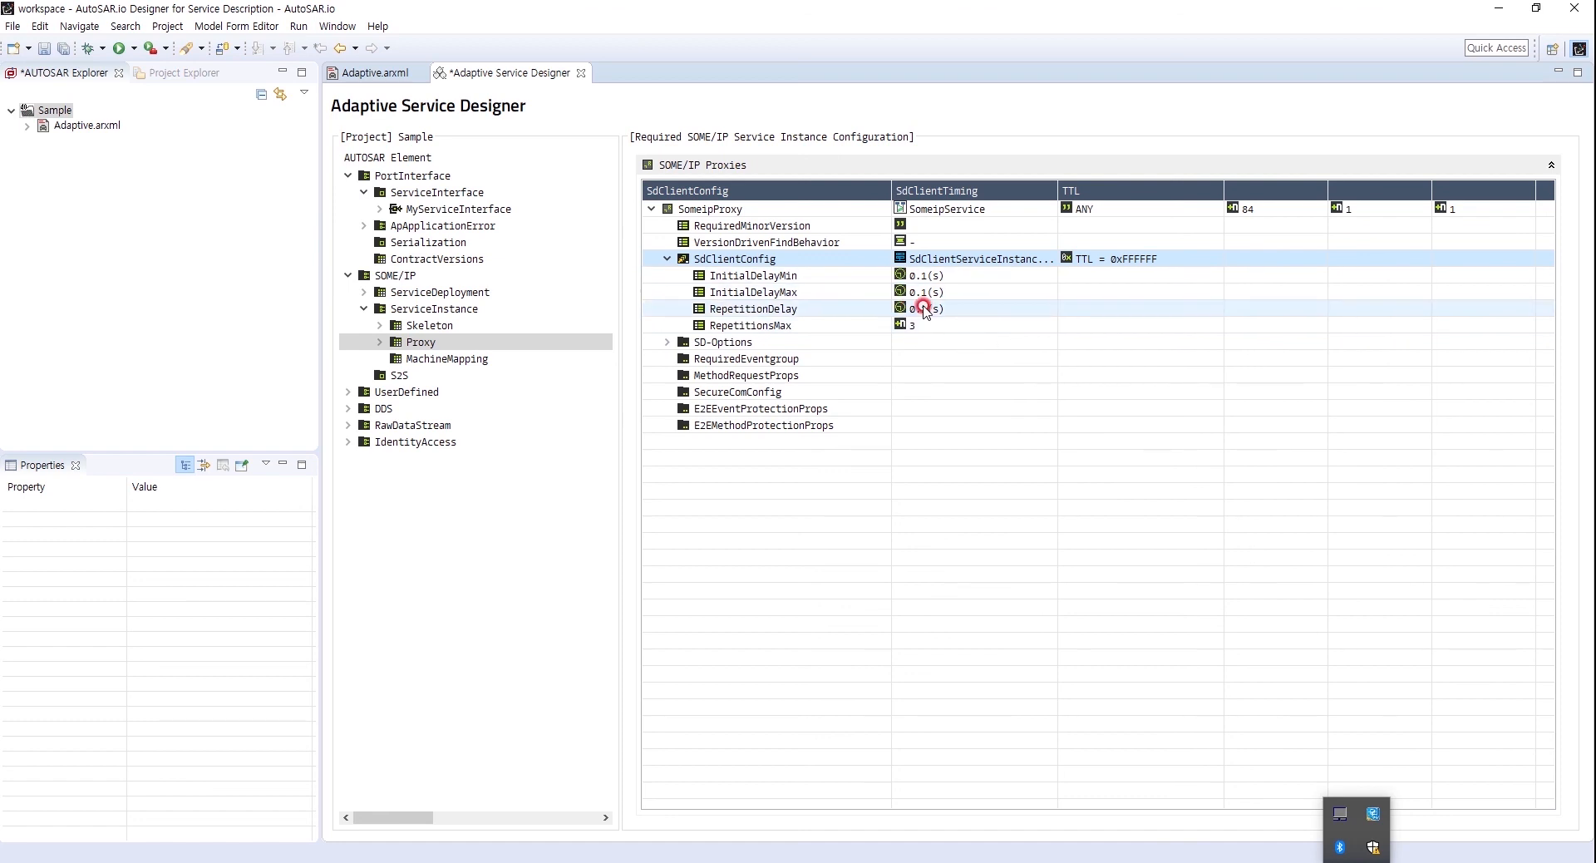
- Add two RequiredEventgroup entries to the proxy and expand their list
right_click(733, 360)
left_click(782, 391)
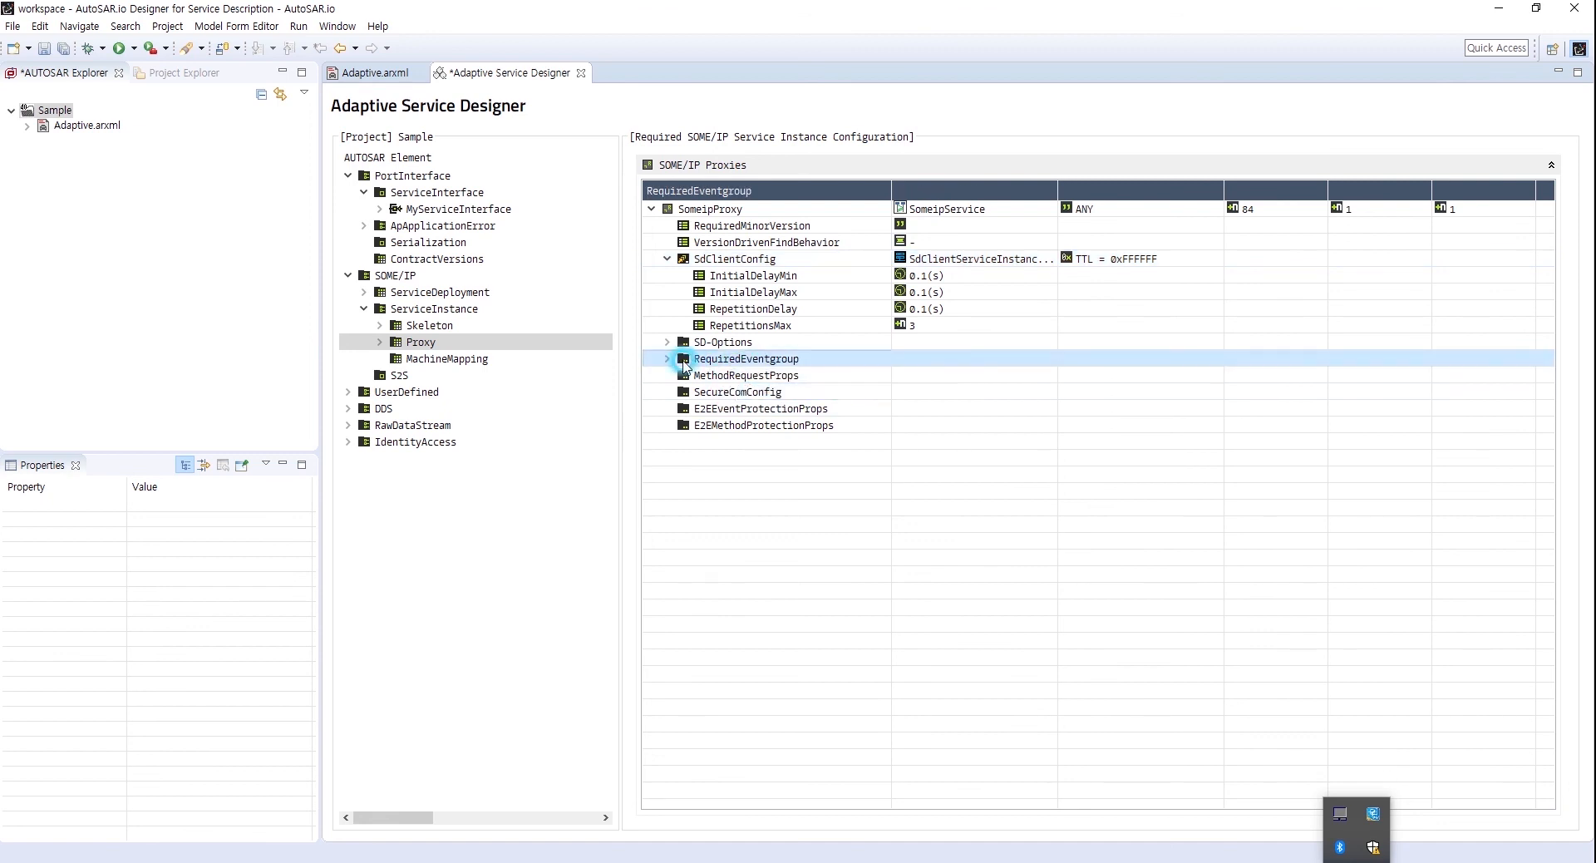
right_click(758, 366)
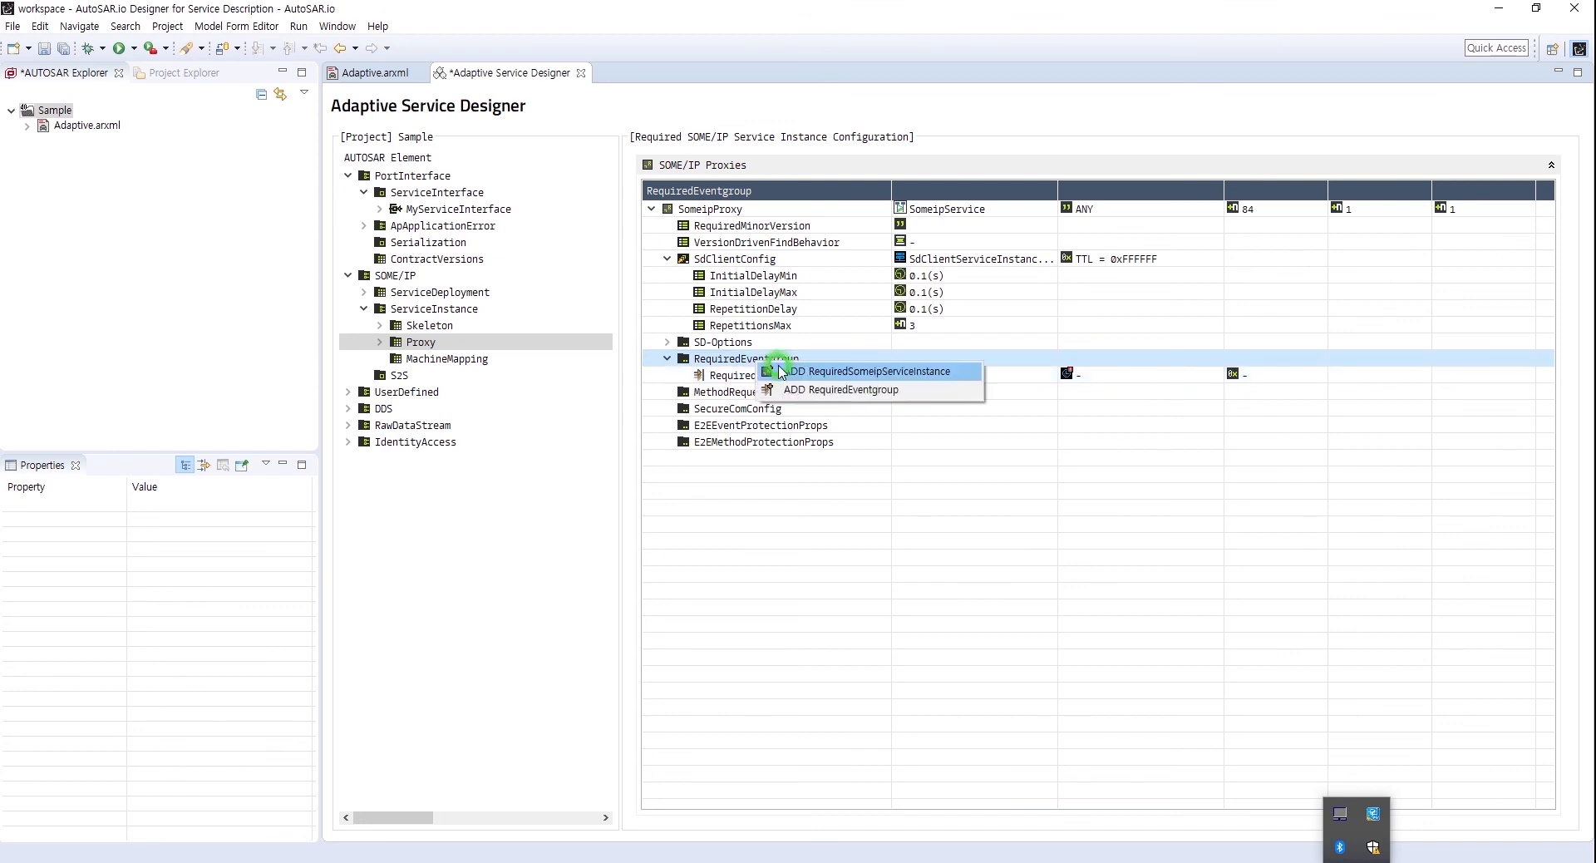
left_click(783, 383)
- Assign Eventgroup1 to the first required event group and Eventgroup2 to the second
left_click(964, 375)
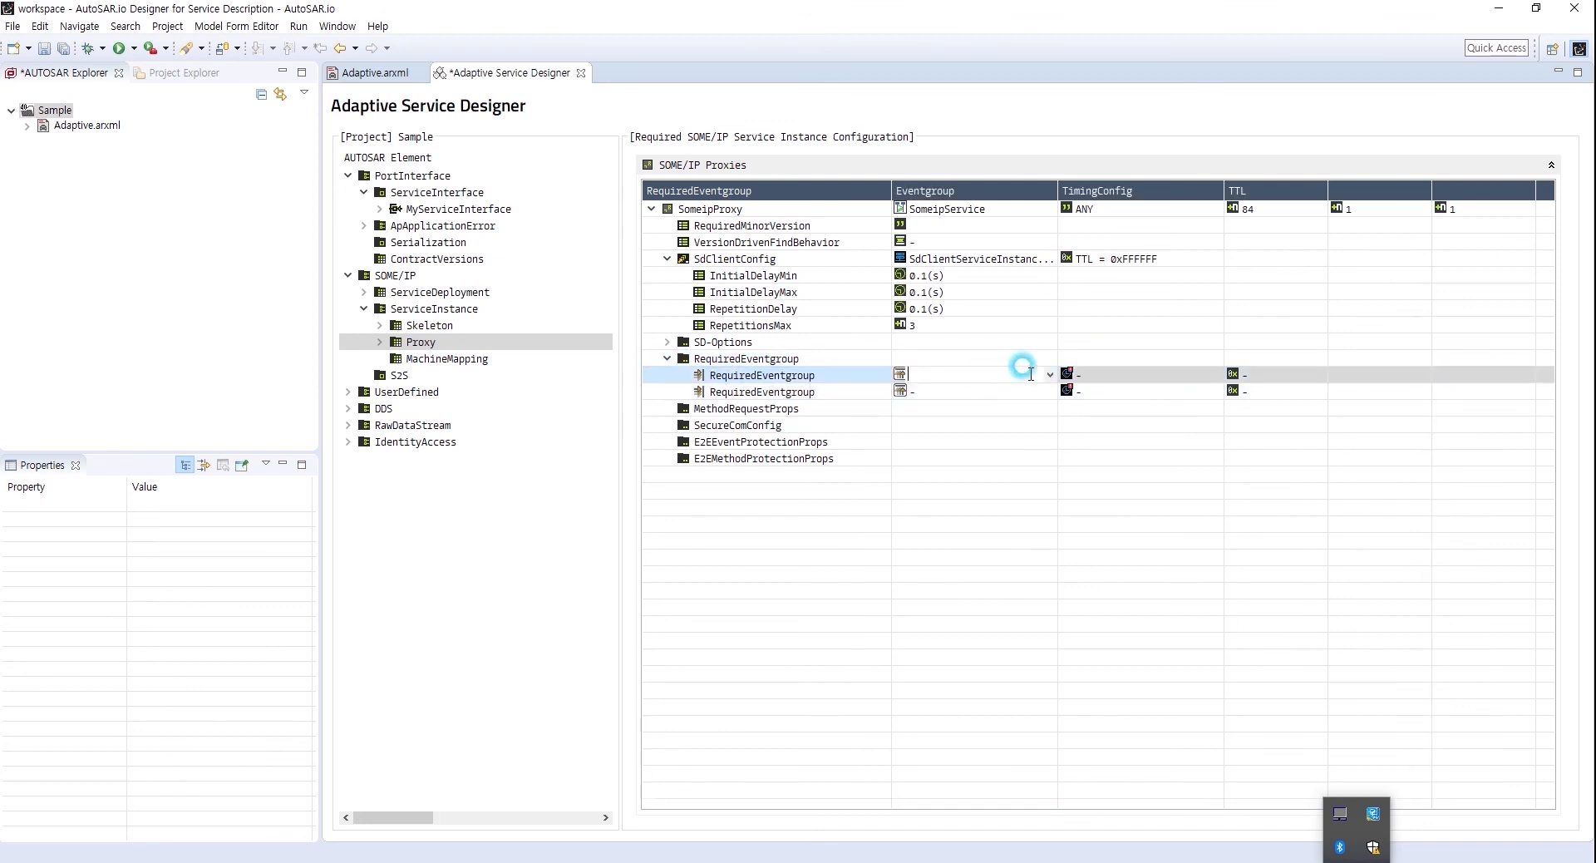
left_click(1050, 374)
left_click(976, 406)
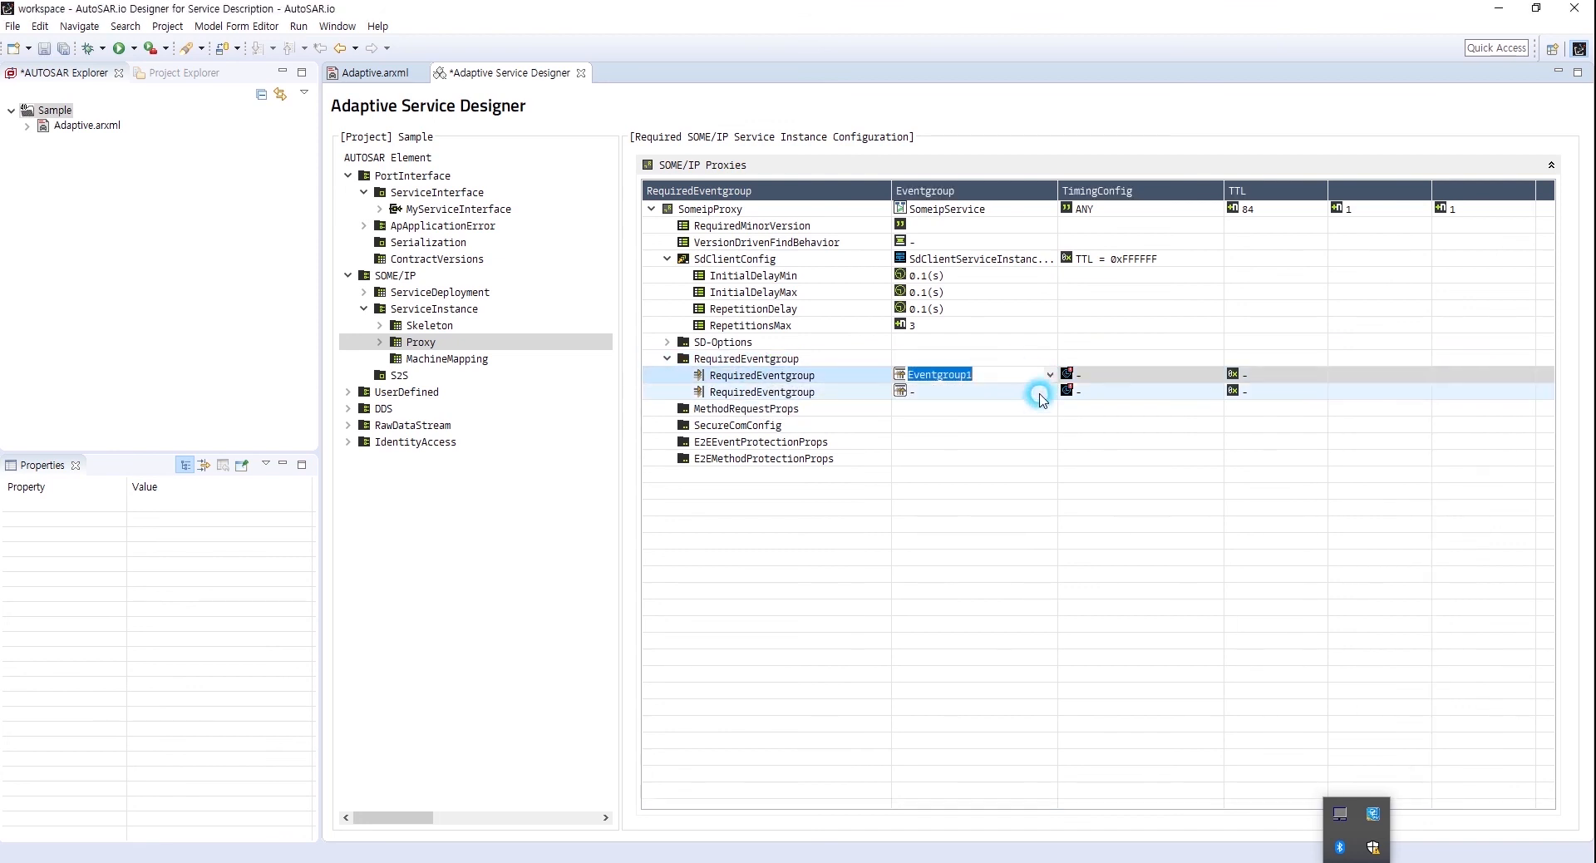
left_click(1049, 390)
left_click(1049, 390)
left_click(939, 435)
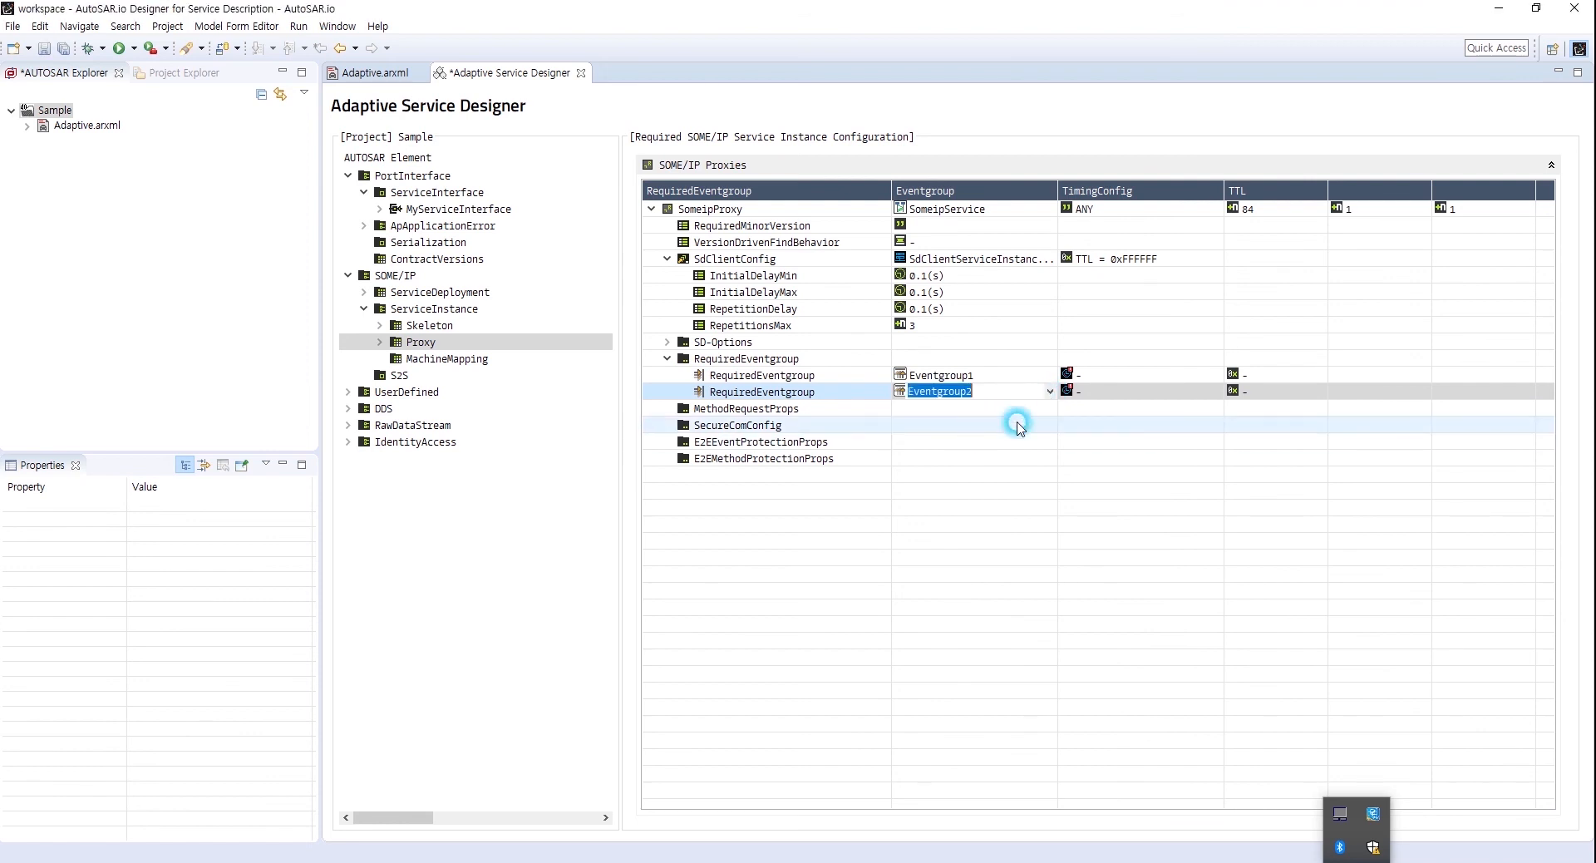
left_click(1139, 577)
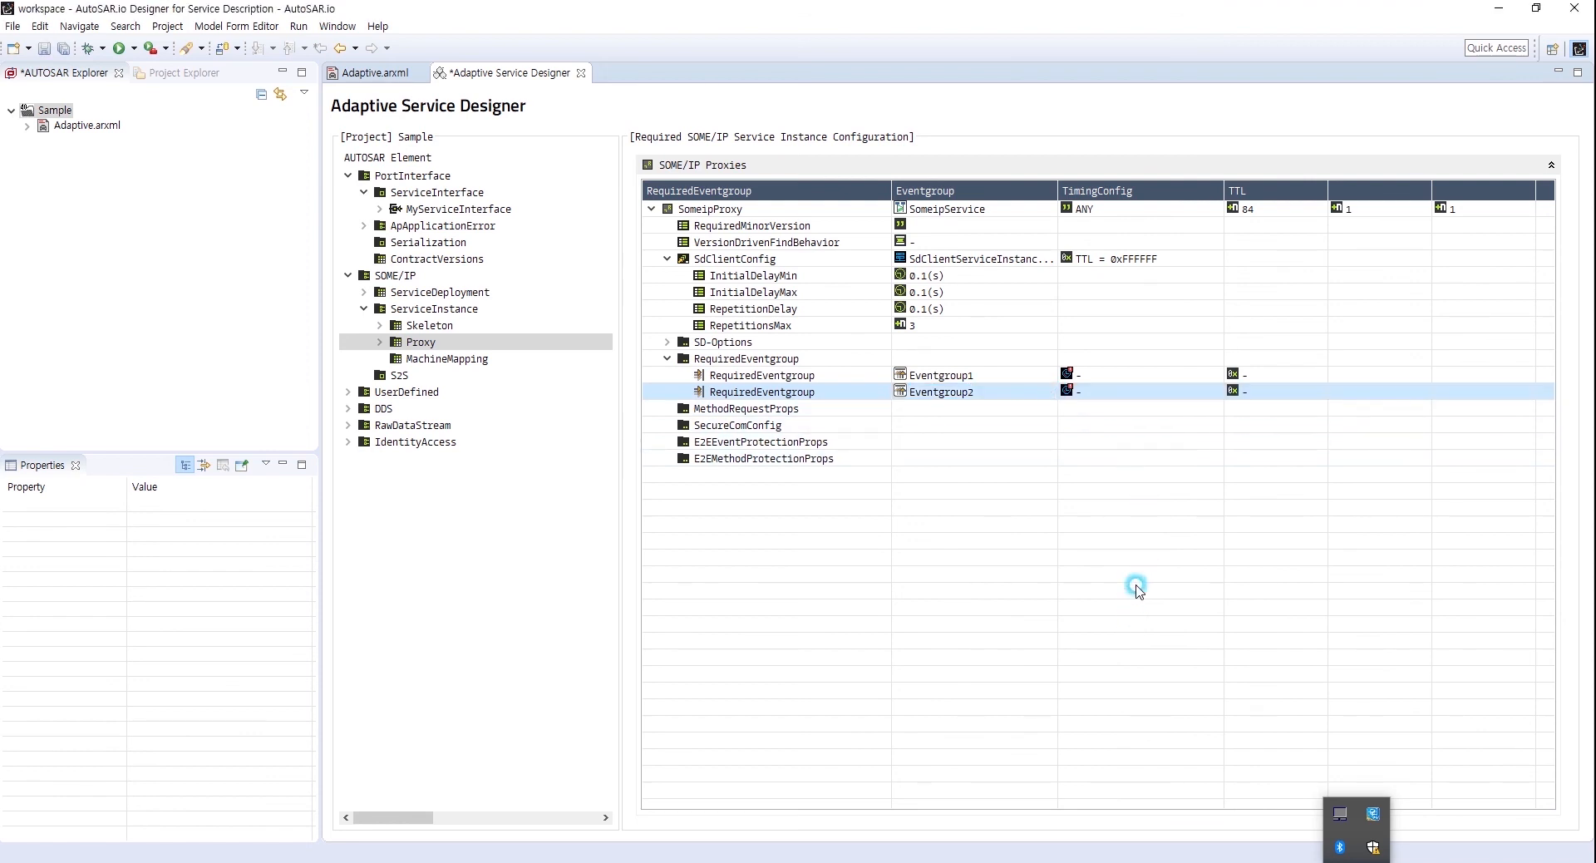
- Set the timing configuration of both required event groups to SdClientEventGroupTimingConfig
left_click(1115, 375)
left_click(1210, 372)
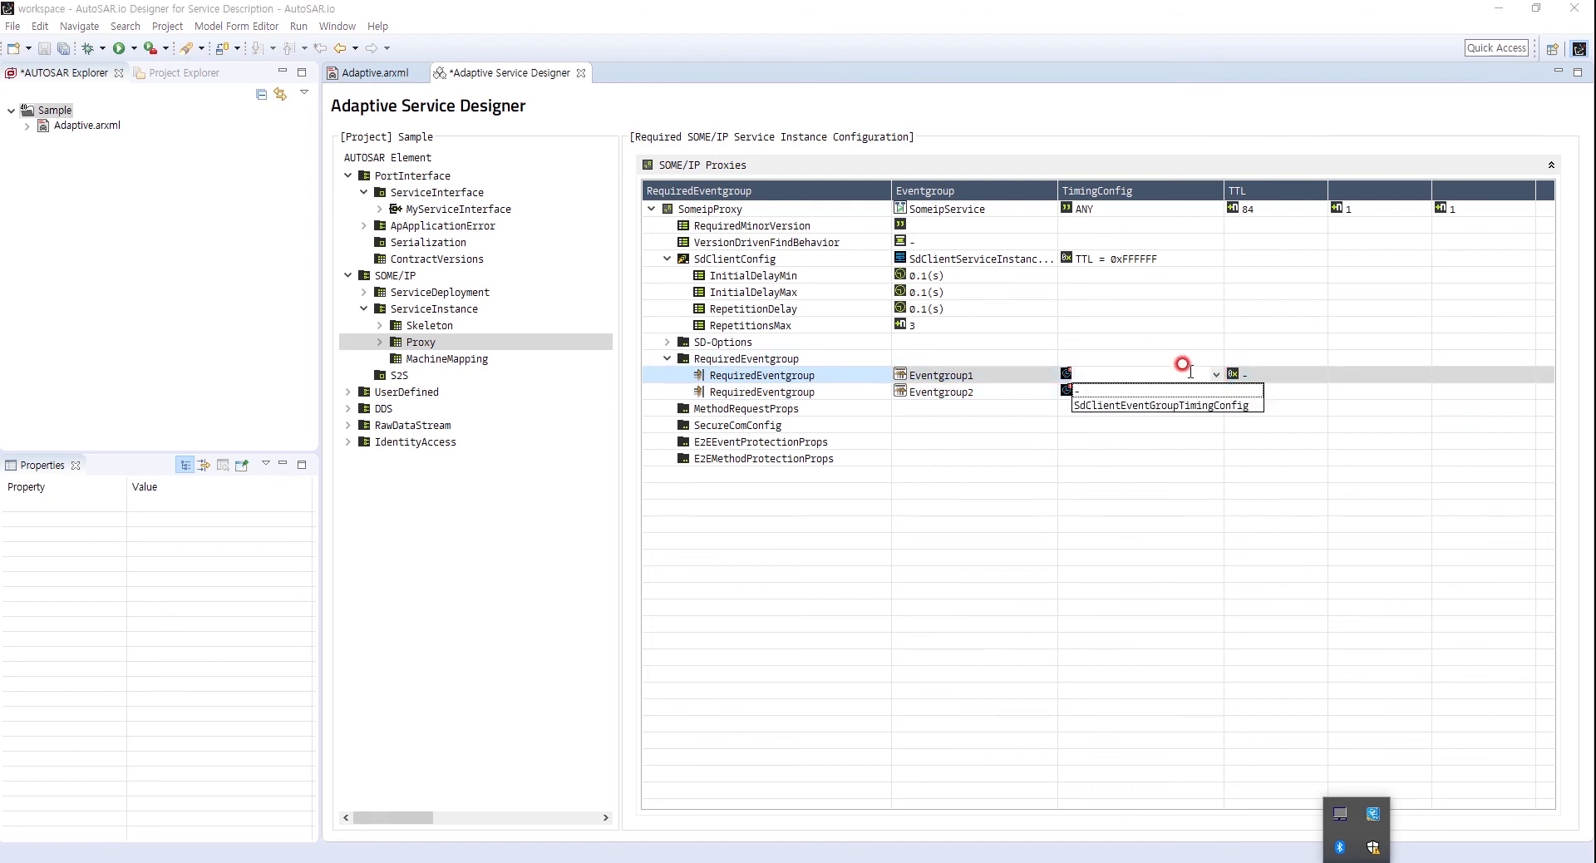
left_click(1179, 408)
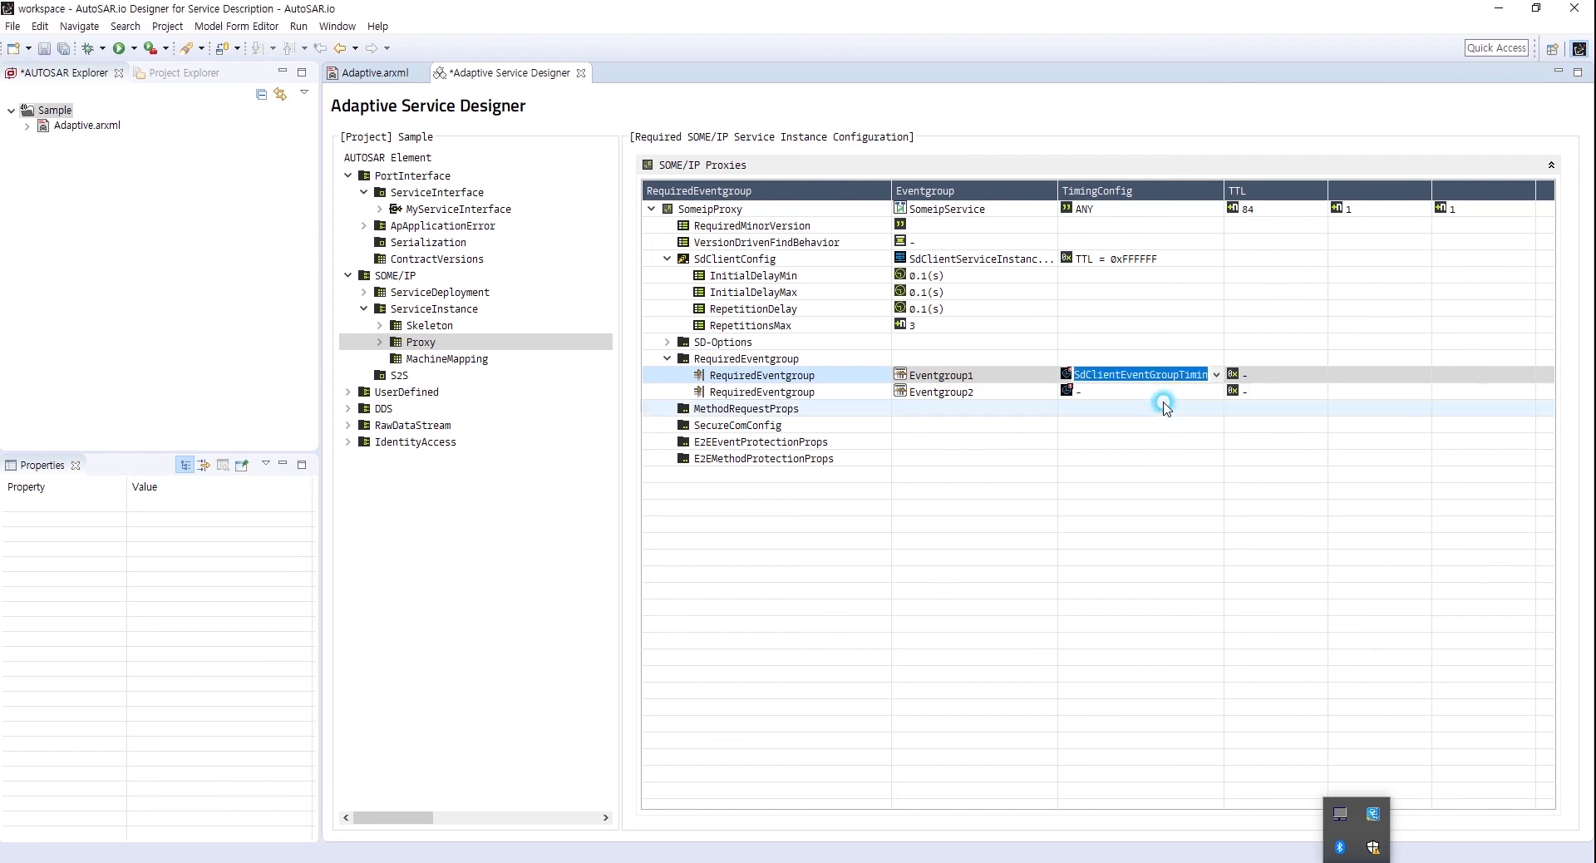
left_click(1164, 392)
left_click(1213, 391)
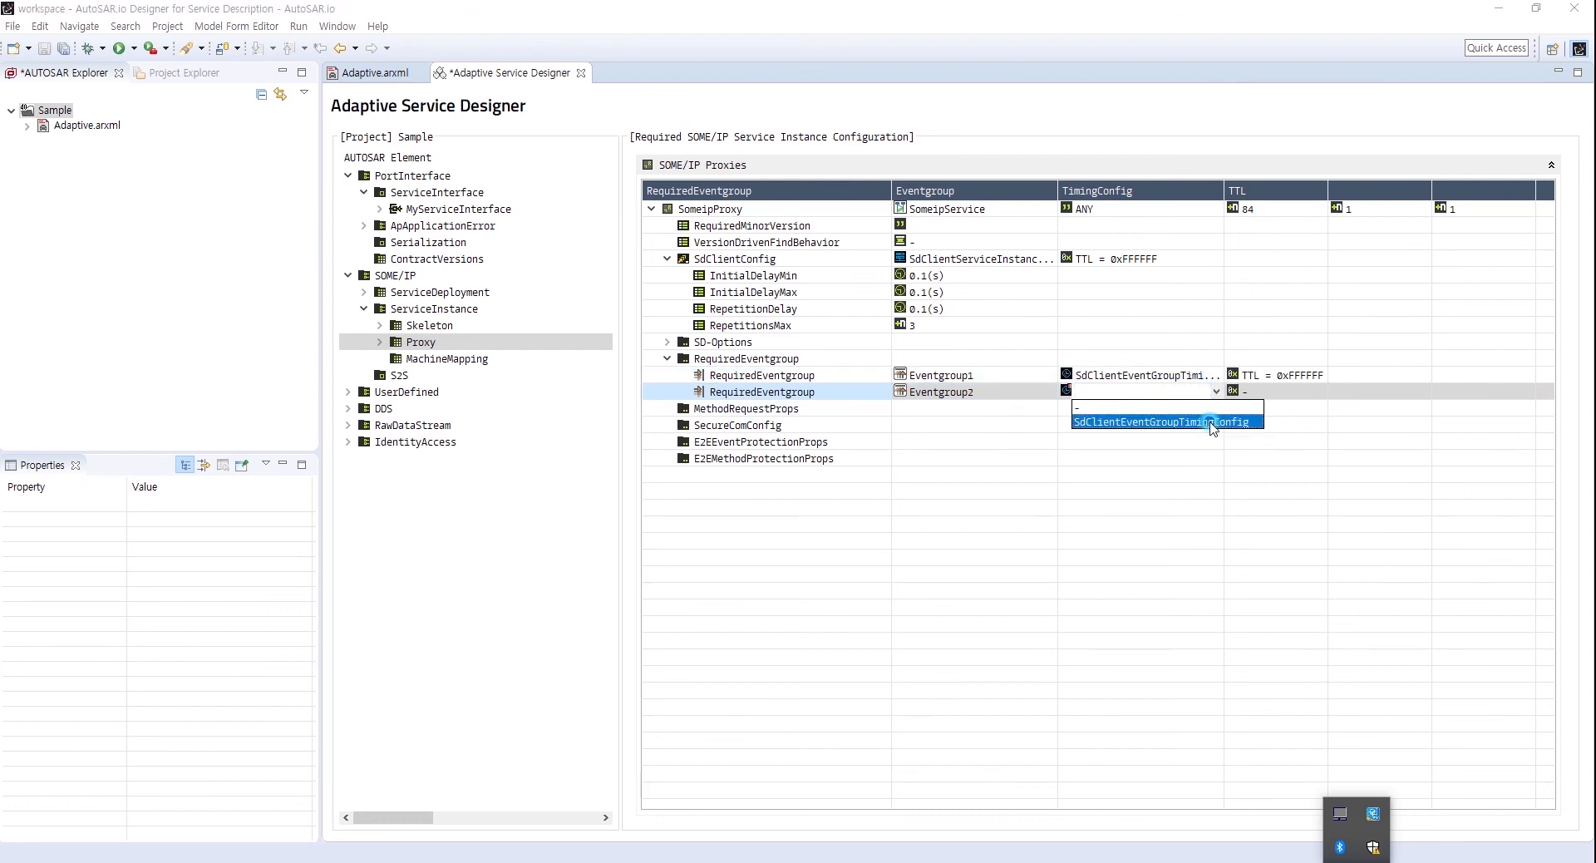
left_click(1180, 421)
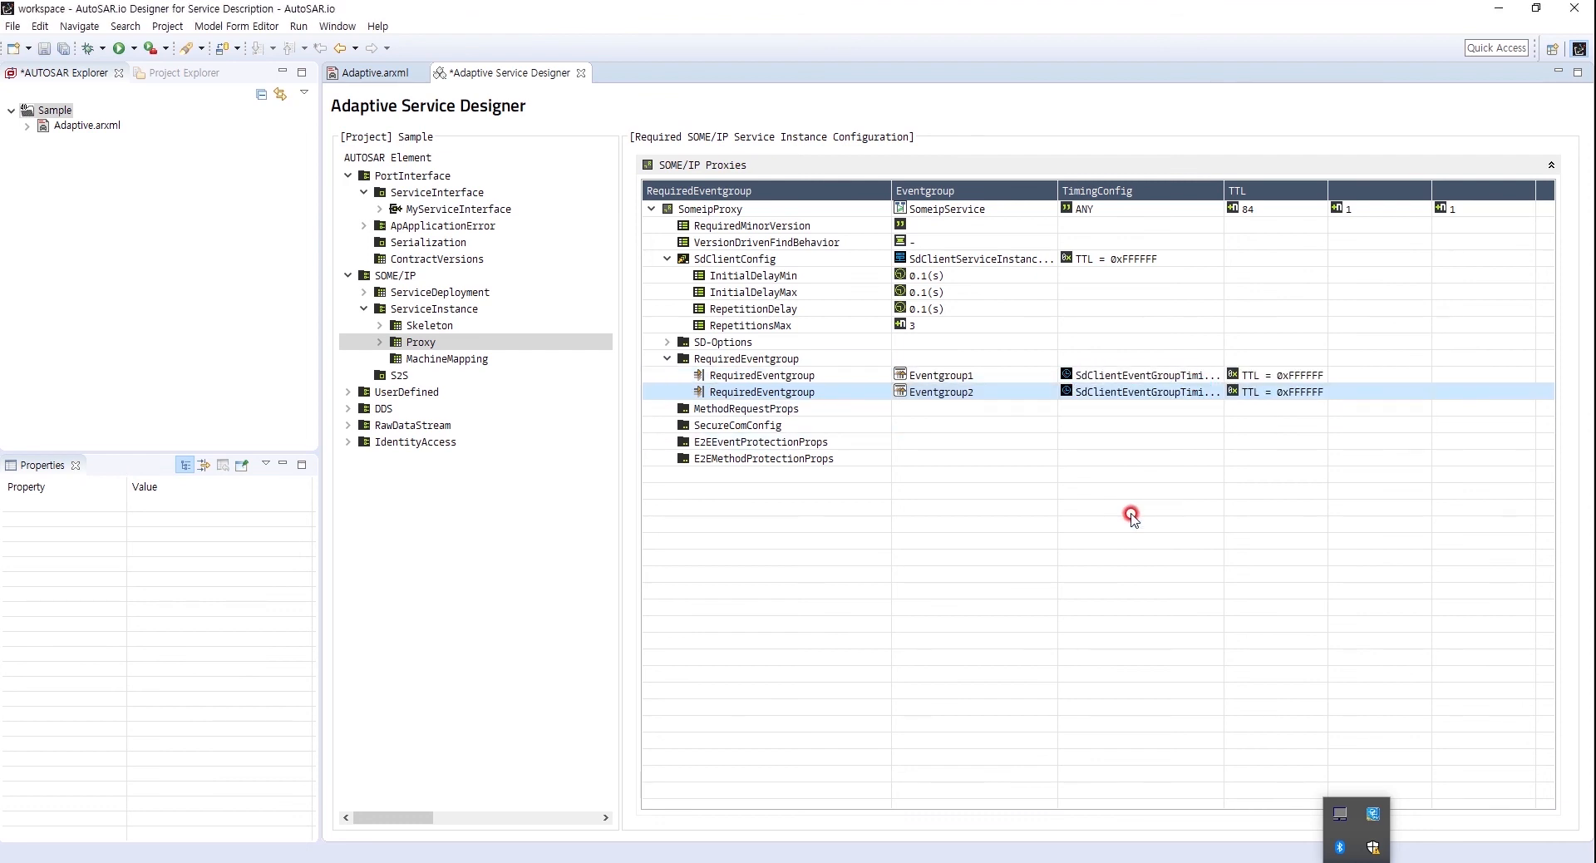
- Add two MethodRequestProps entries to the proxy and expand their list
right_click(744, 412)
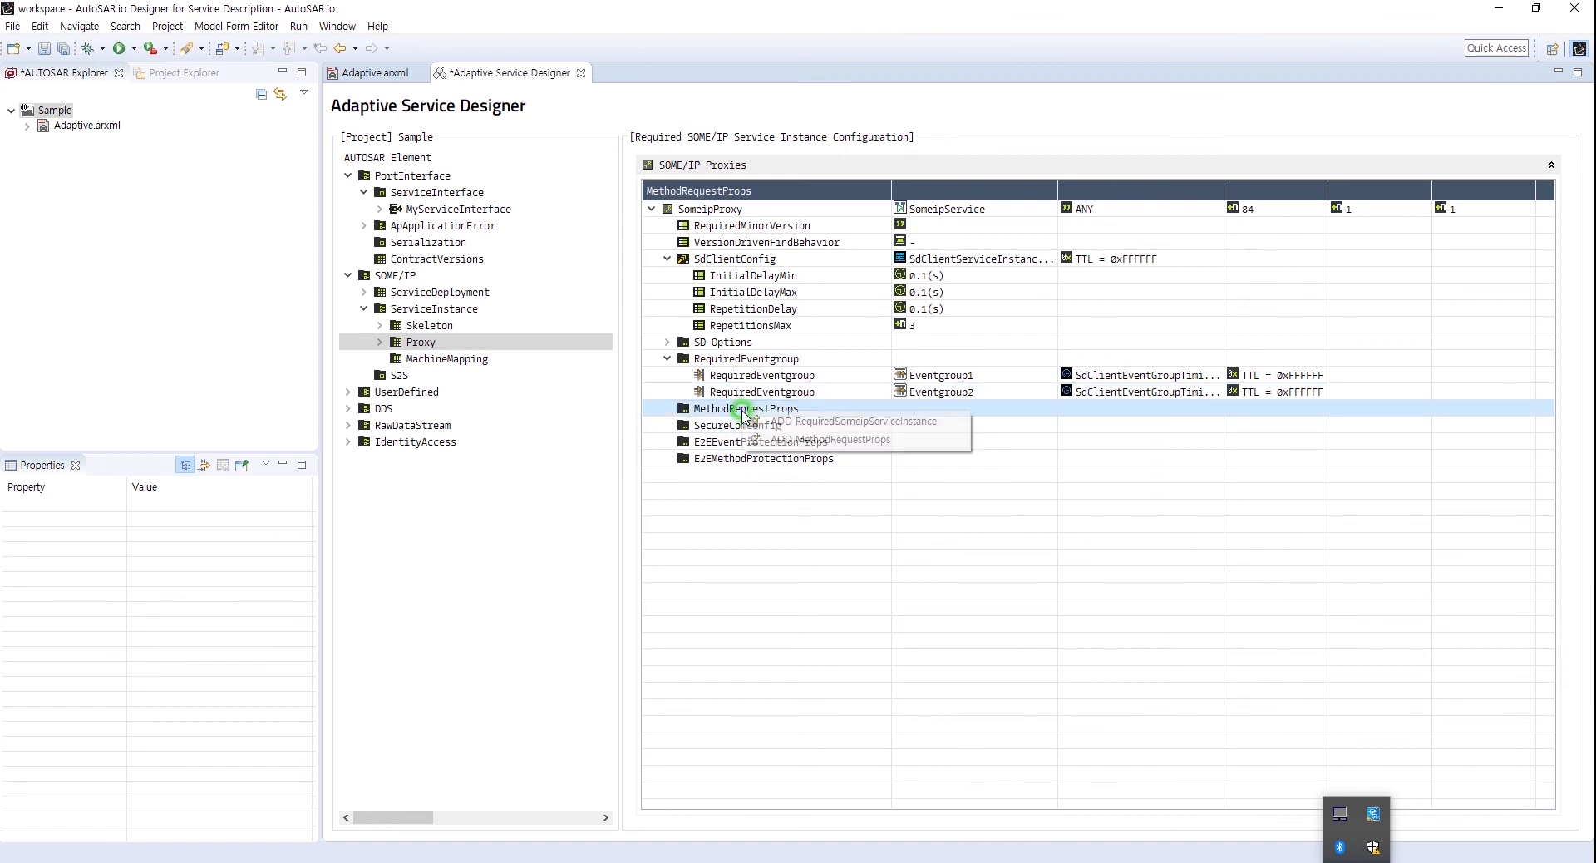
left_click(760, 426)
right_click(748, 407)
left_click(793, 437)
left_click(666, 409)
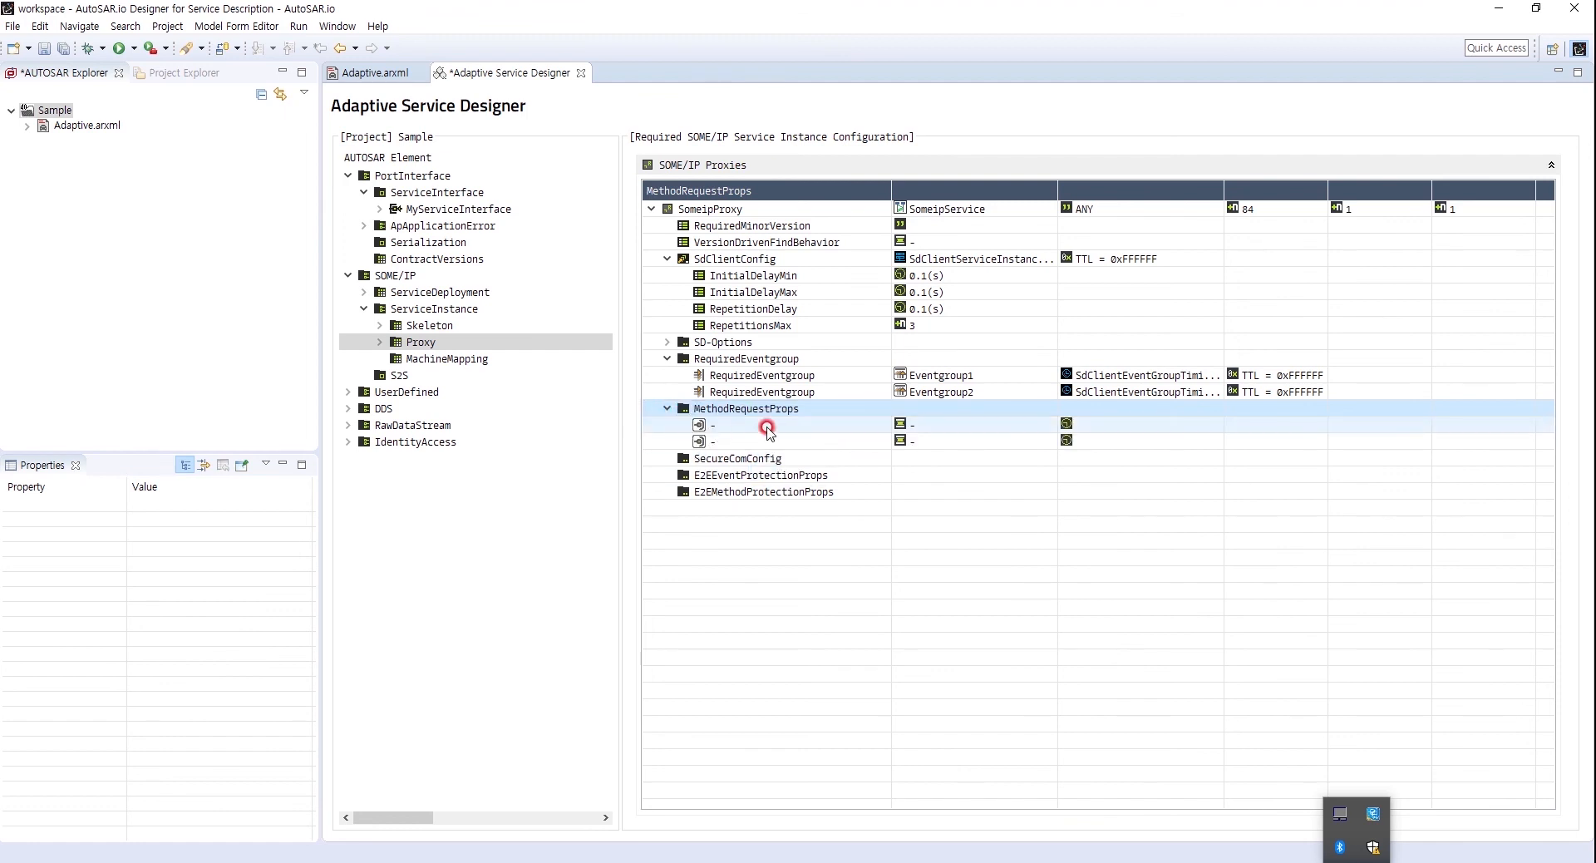
- Set the methods of the two MethodRequestProps entries to FFMethodDeployment and RRMethodDeployment
left_click(790, 424)
left_click(881, 425)
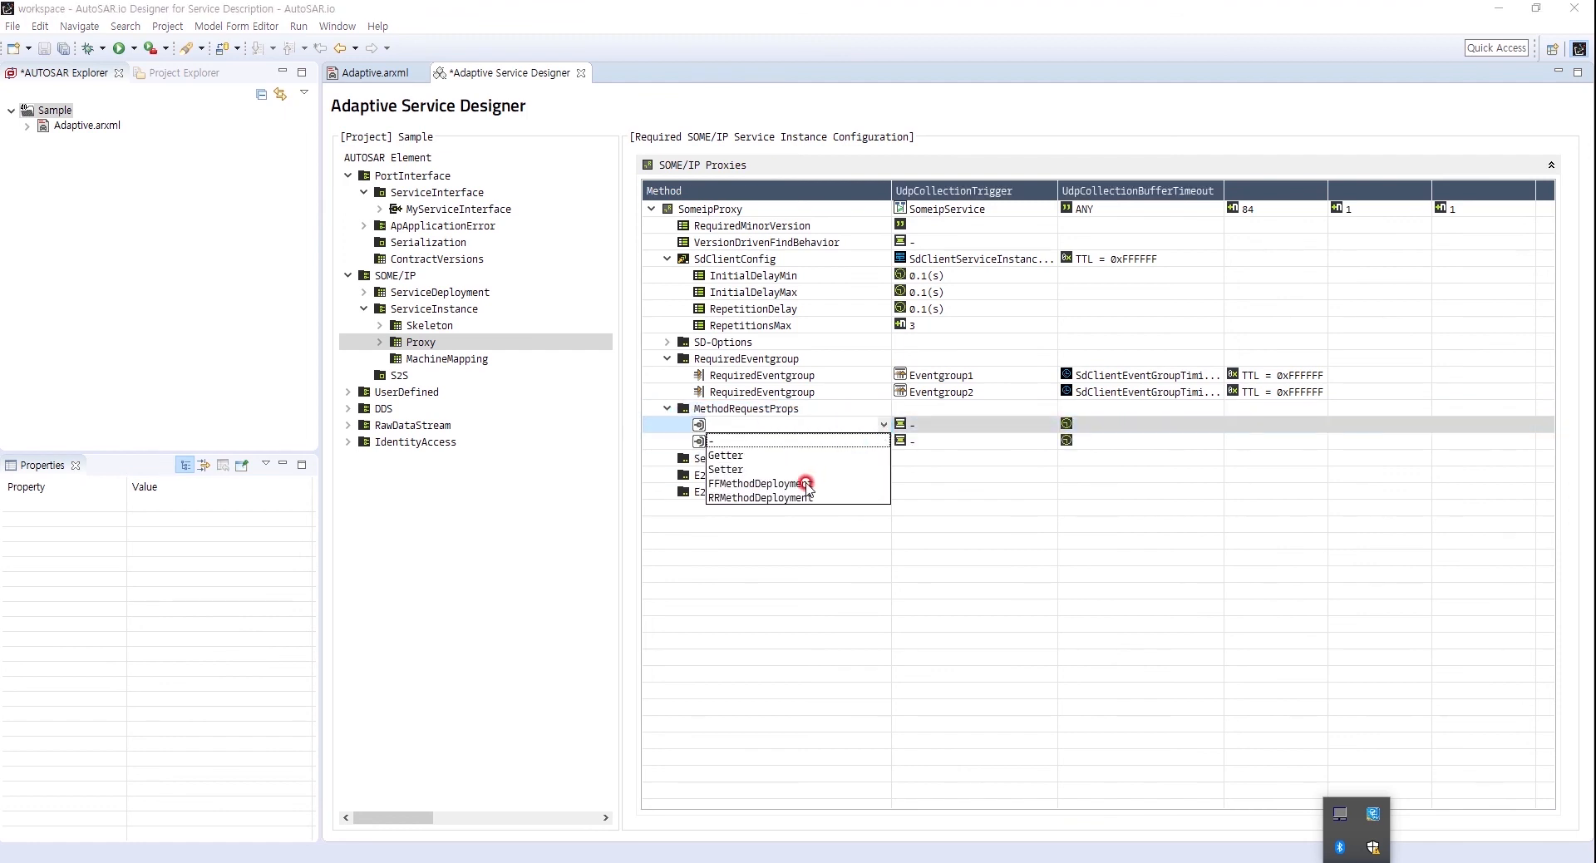
left_click(760, 483)
left_click(881, 441)
left_click(882, 443)
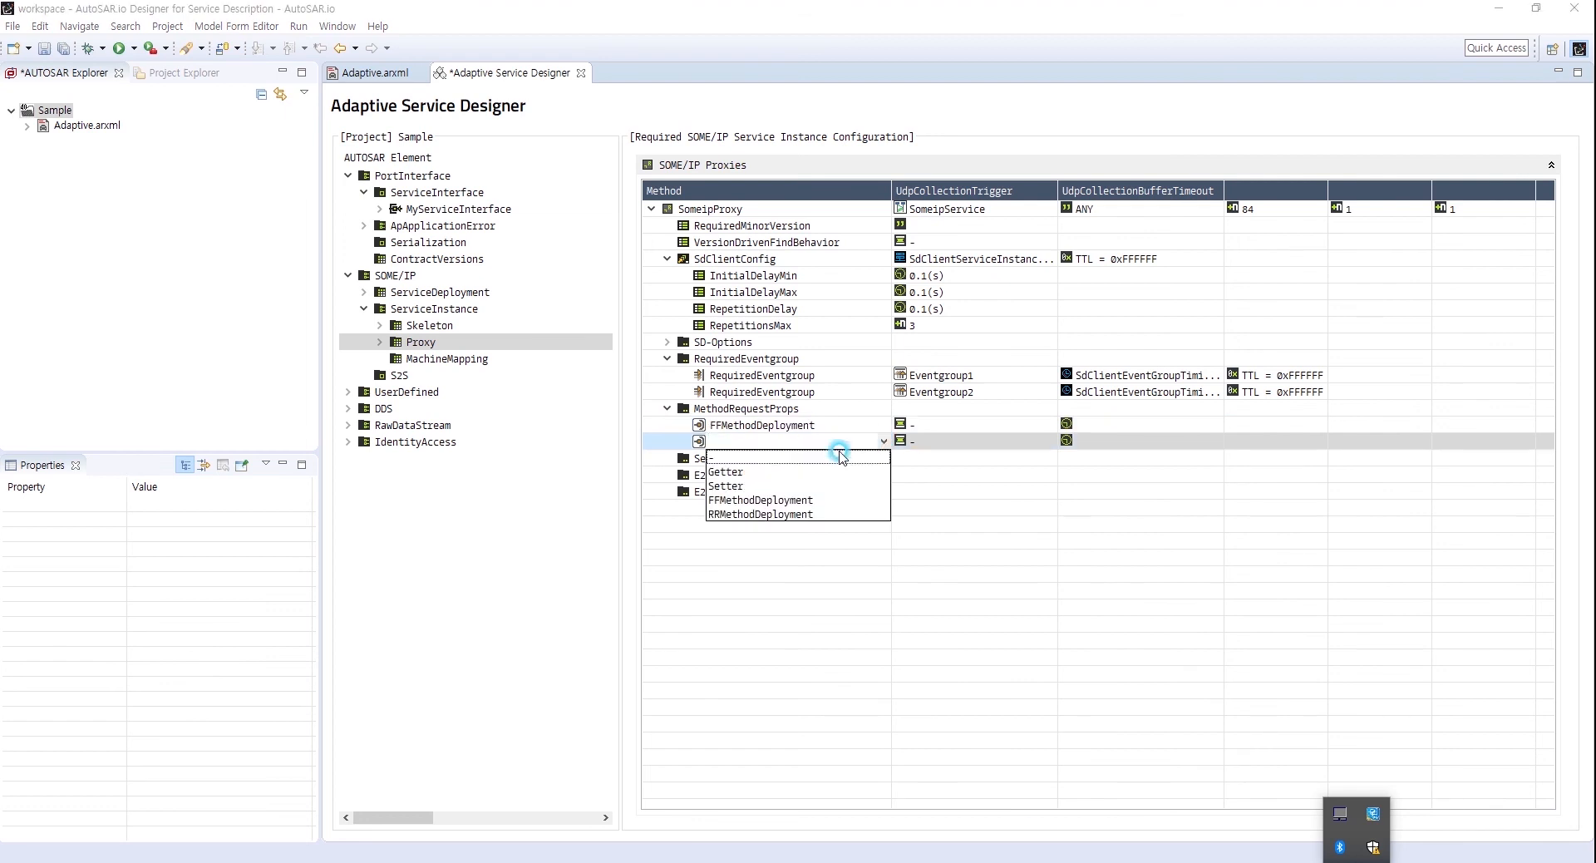
left_click(759, 510)
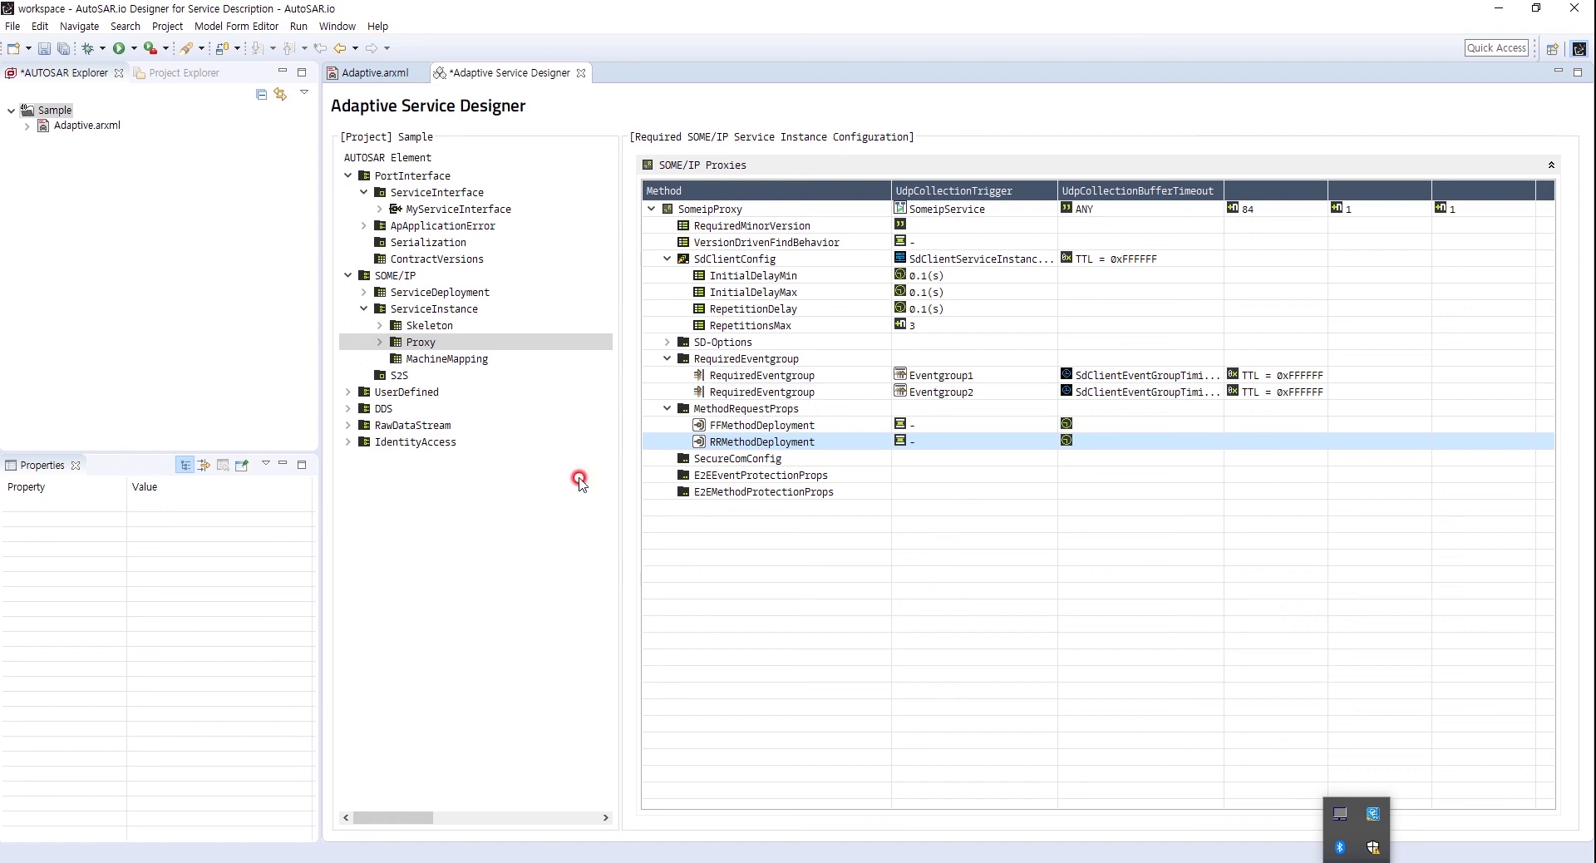
- Add a SomeipServiceInstanceToMachineMapping to the SOME/IP machine mappings, stored in the Service package
left_click(447, 360)
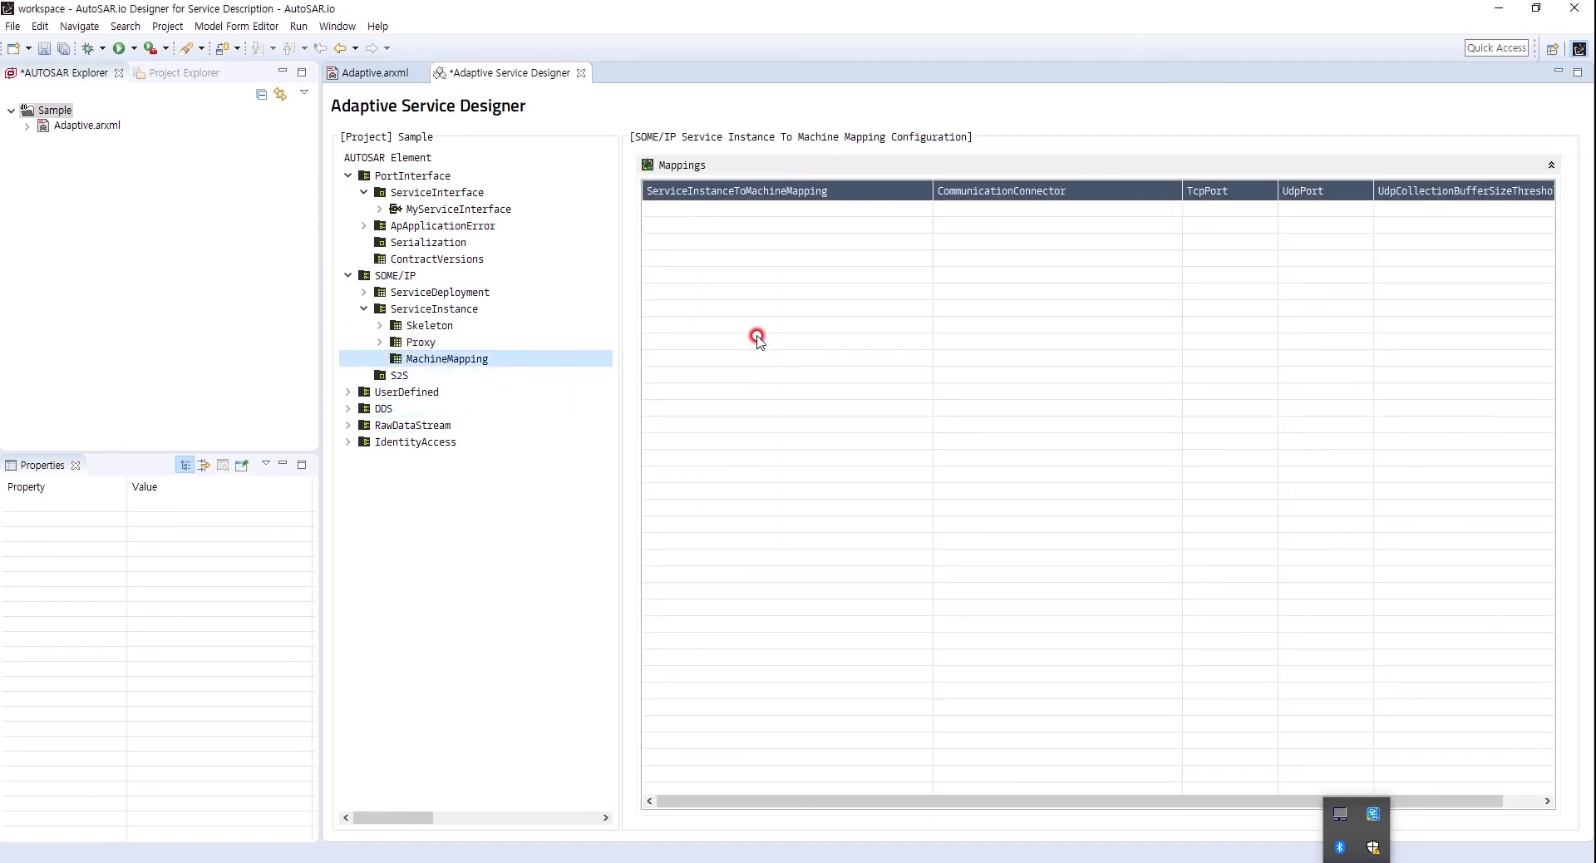
right_click(736, 252)
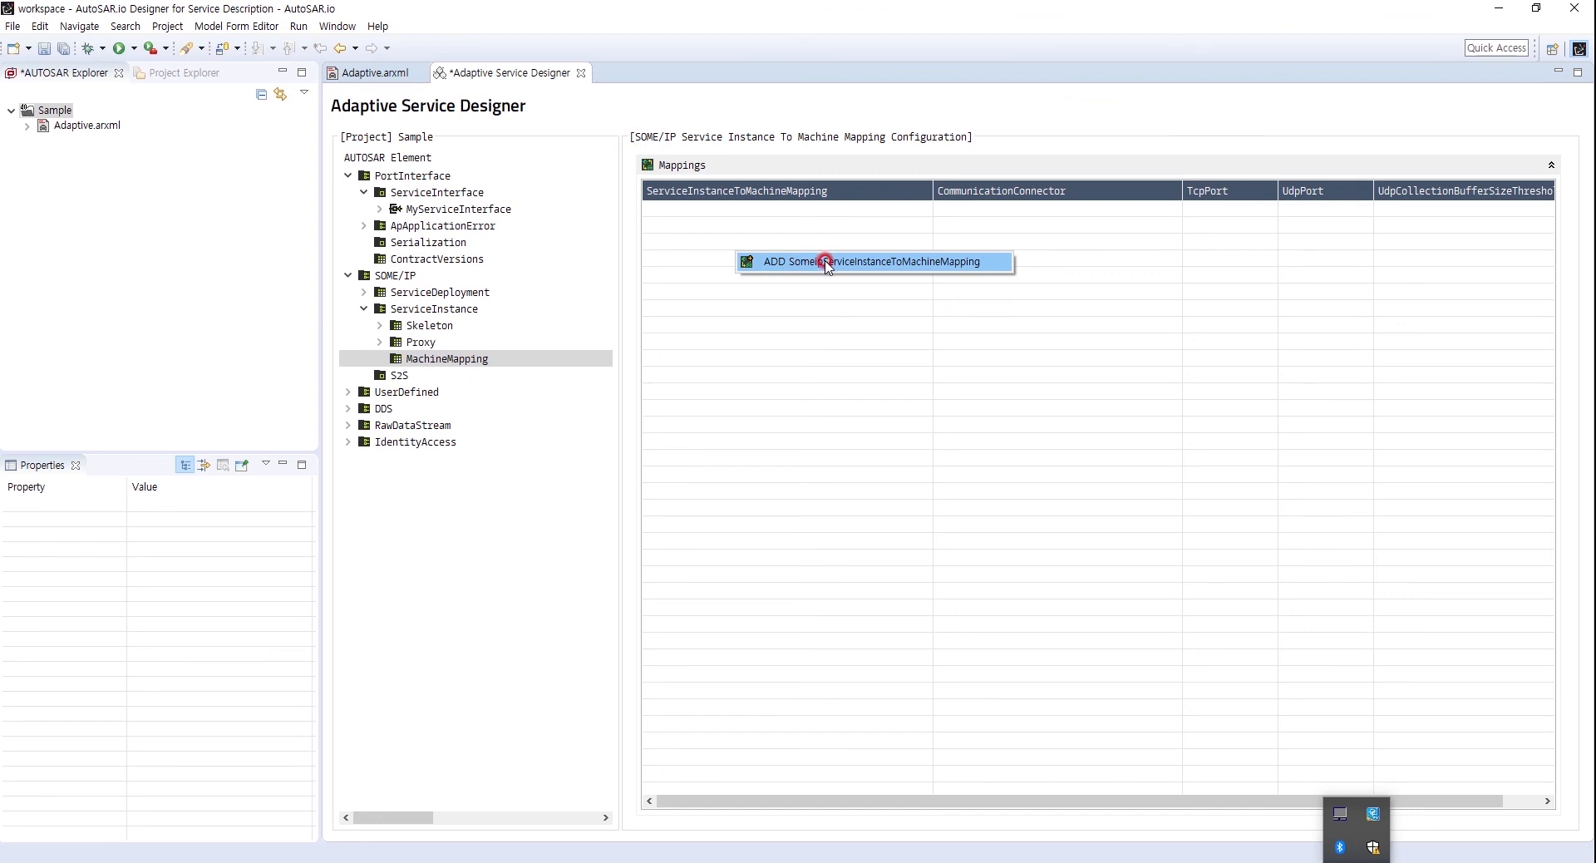
left_click(827, 264)
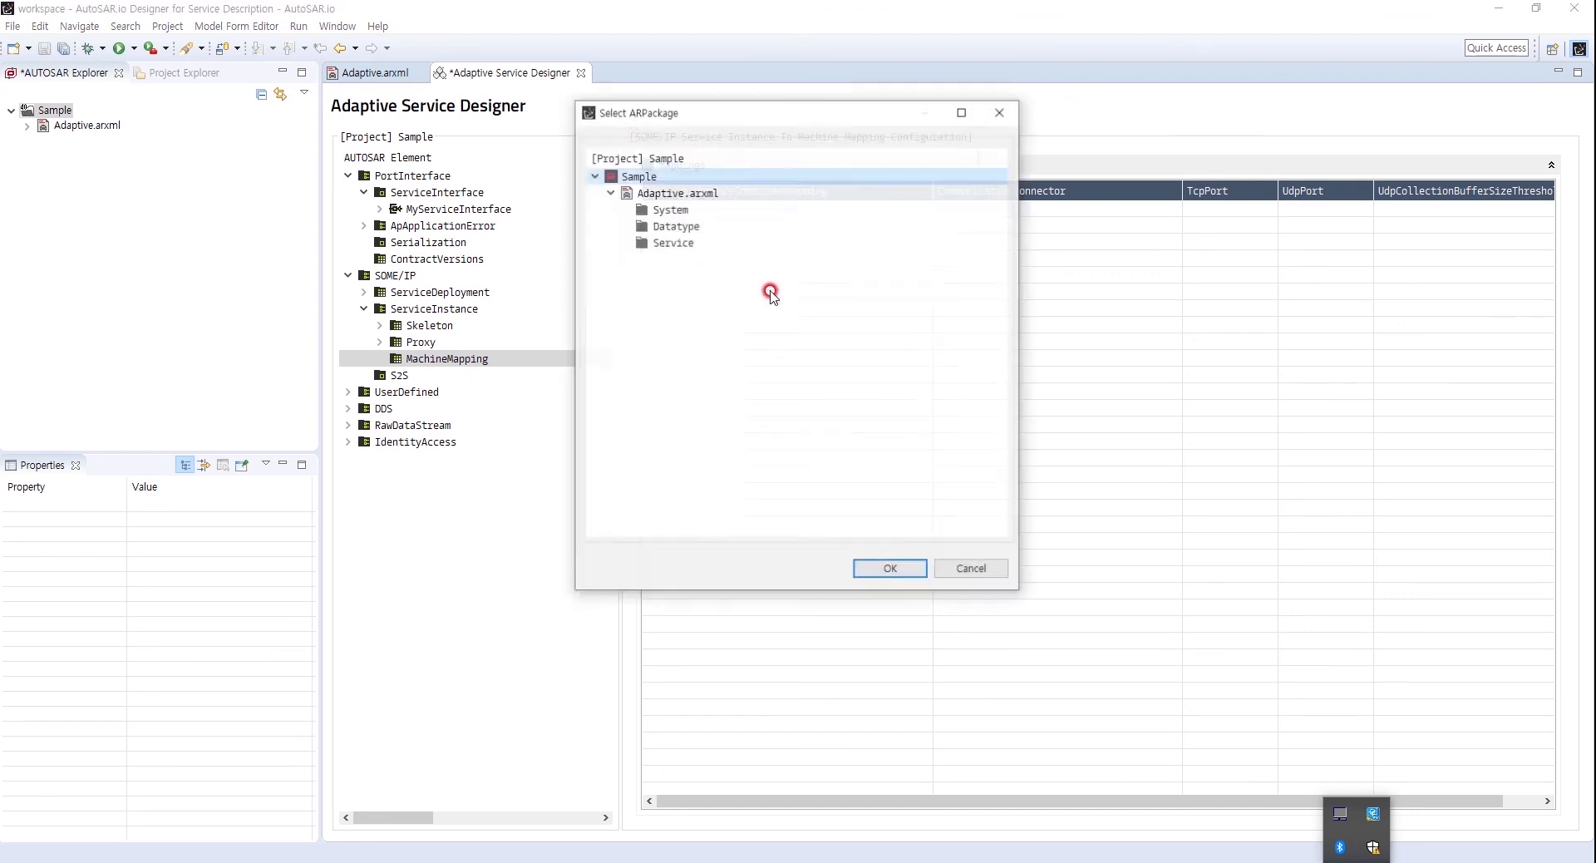
left_click(609, 246)
left_click(881, 569)
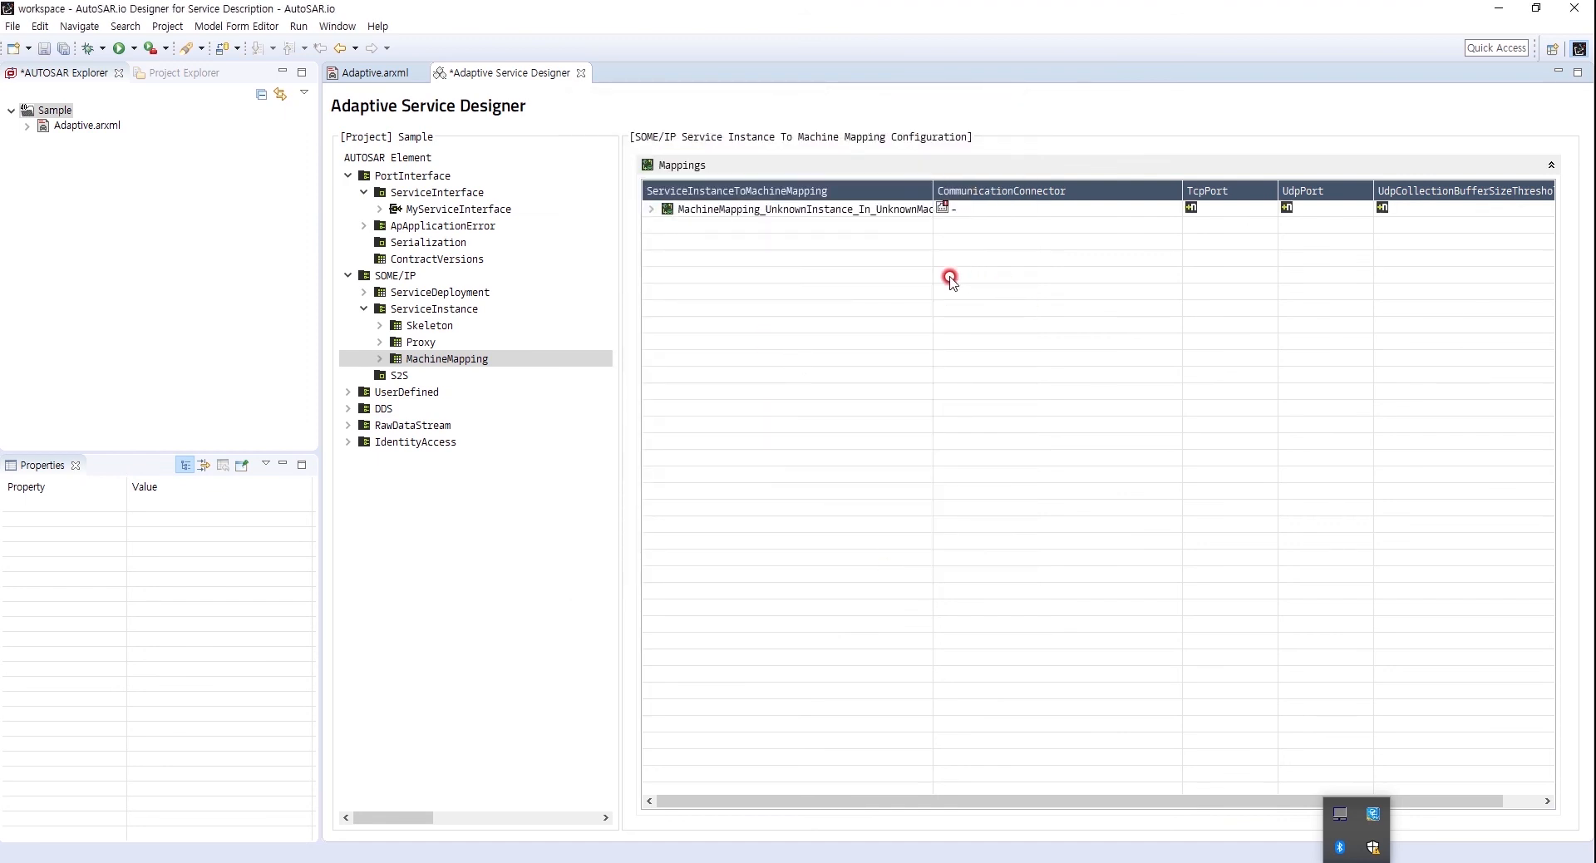
- Set the machine mapping's communication connector to [MACHINE]Machine::Endpoint with address 192.168.0.5
left_click(1000, 208)
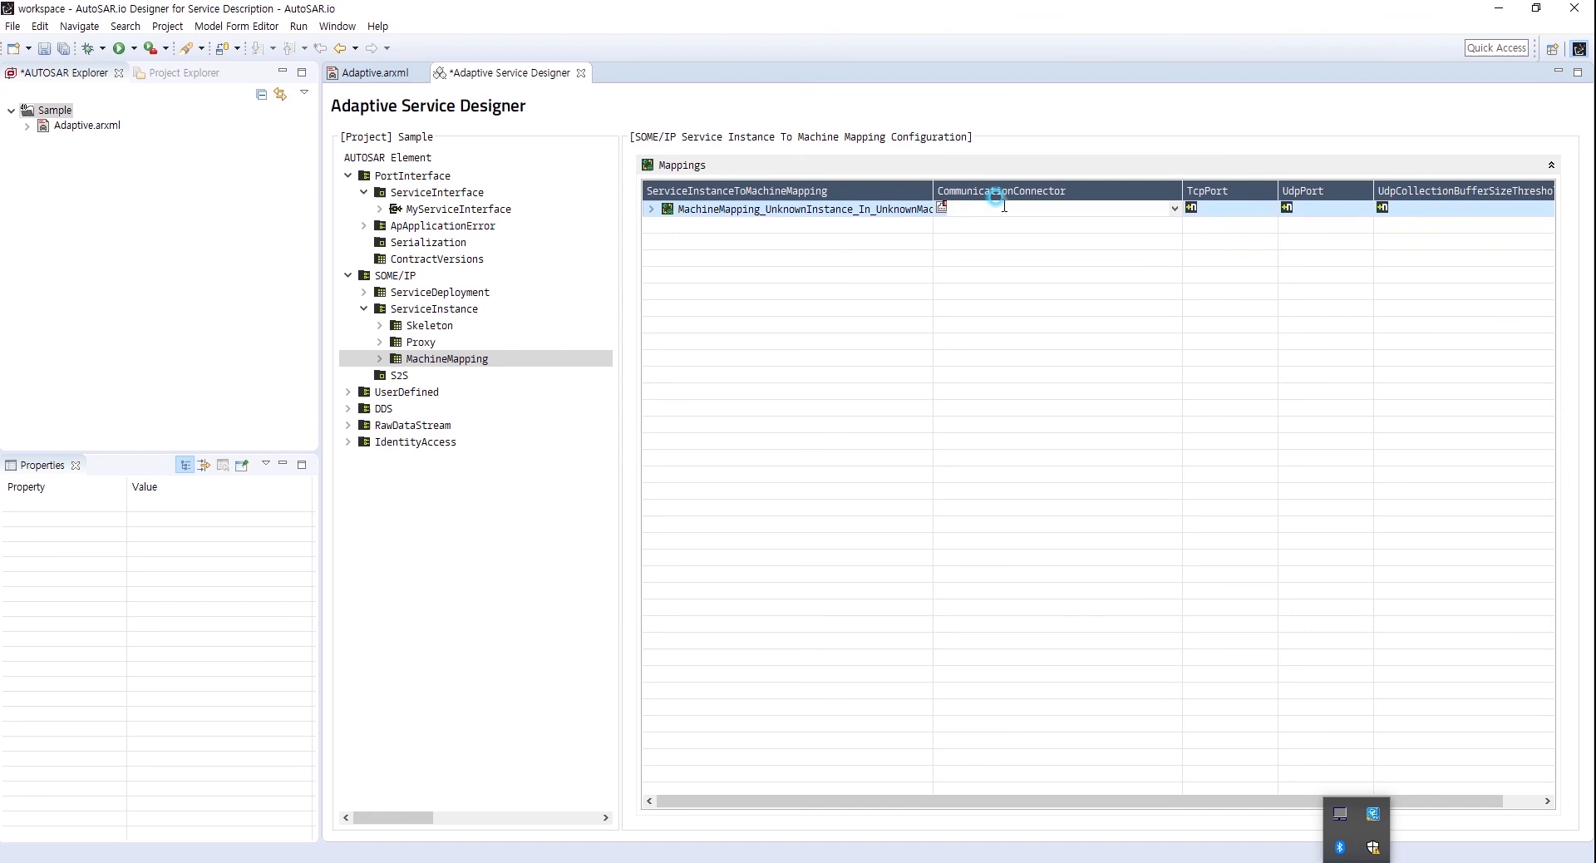
left_click(1175, 210)
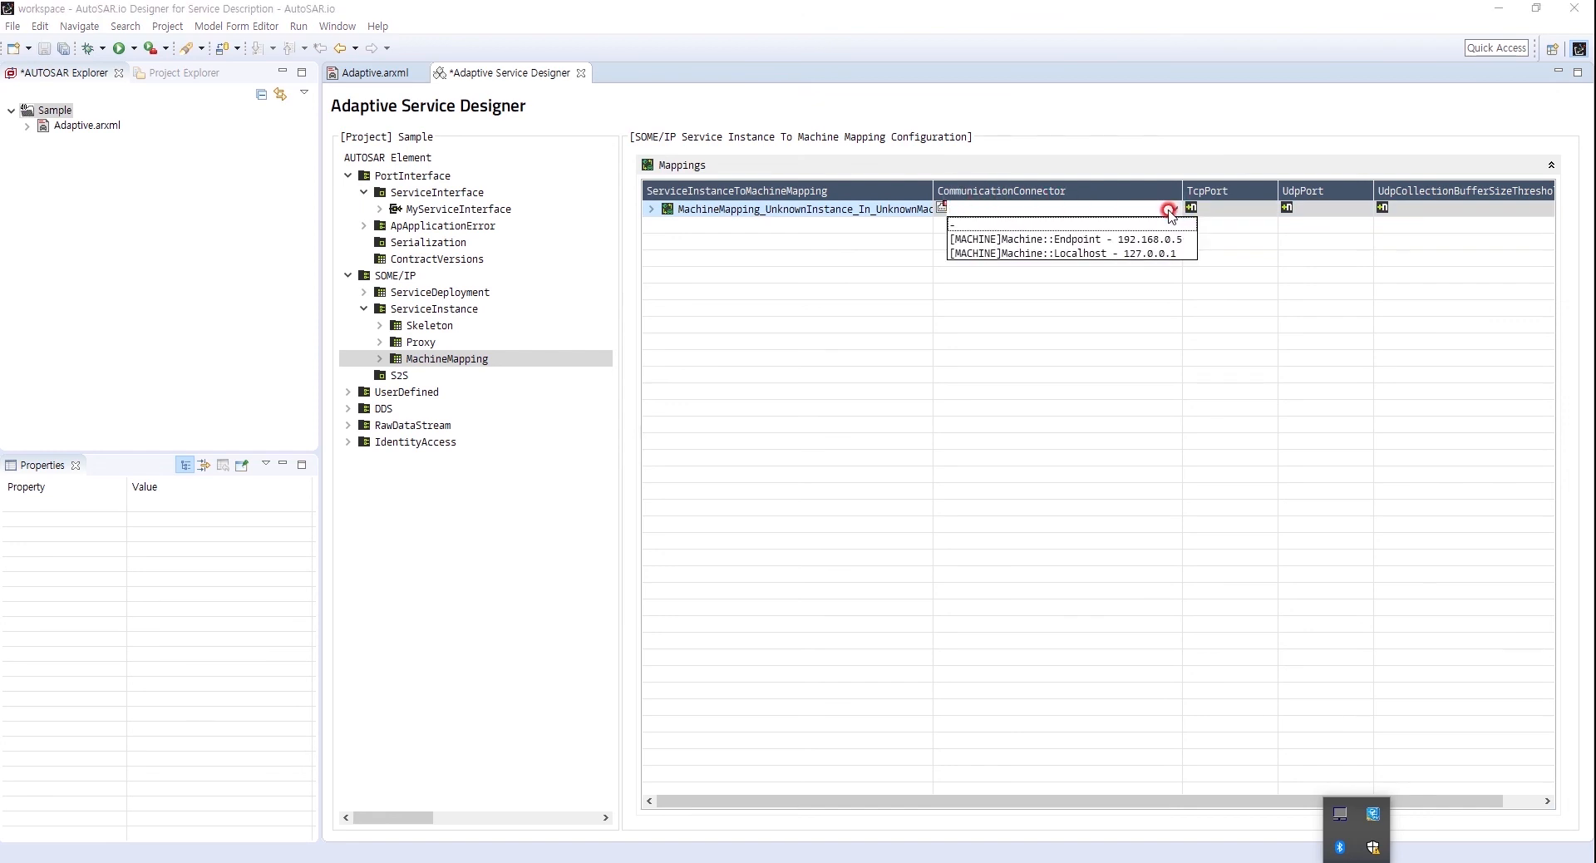
left_click(1077, 239)
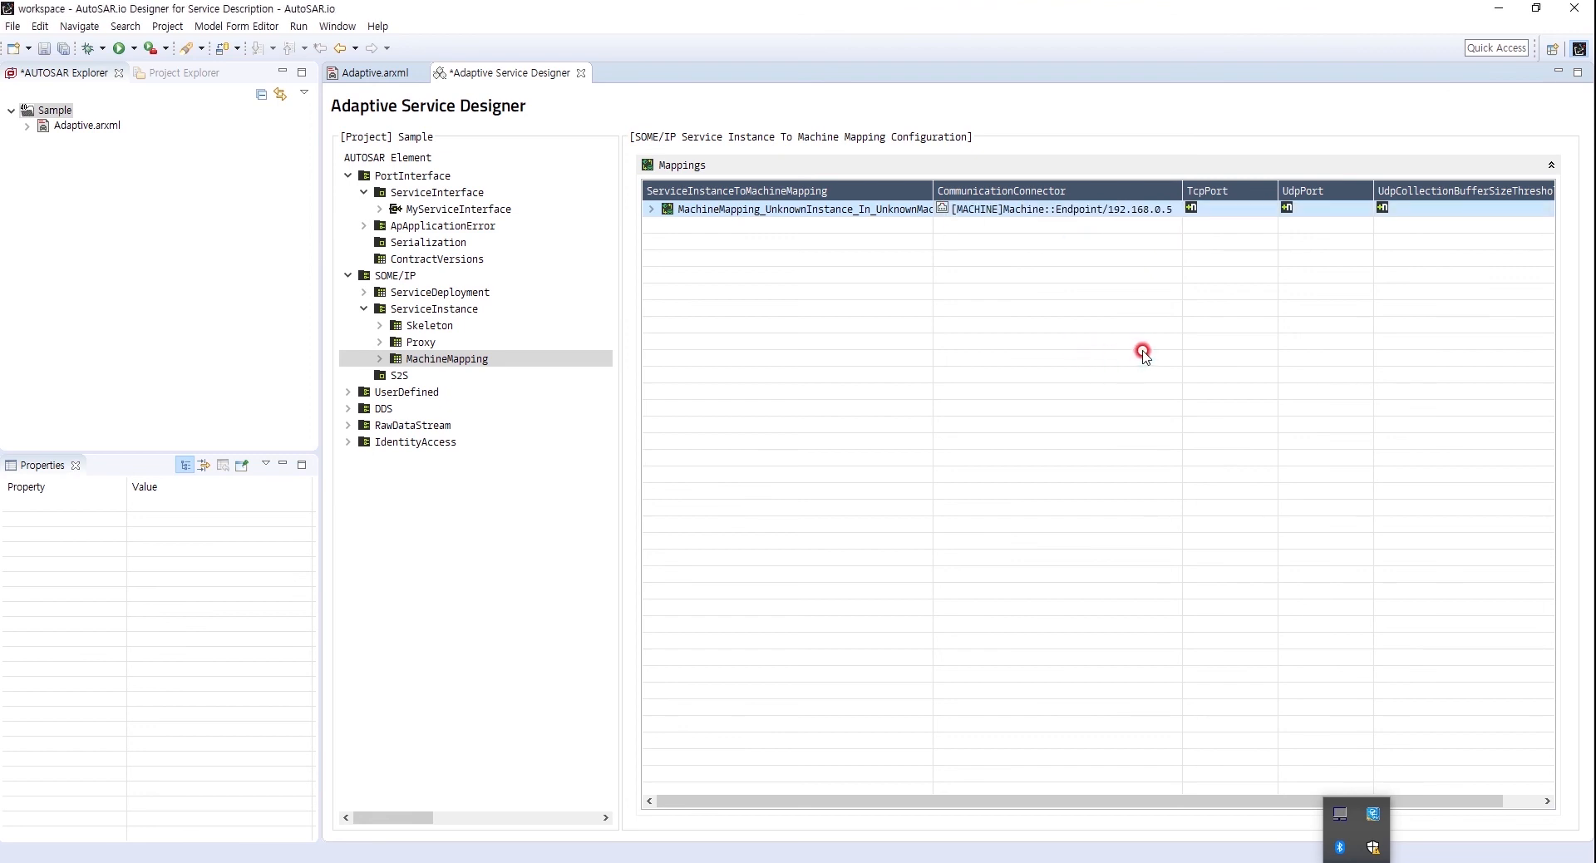
- Set both the TCP port and the UDP port of the machine mapping to 8080
left_click(1220, 207)
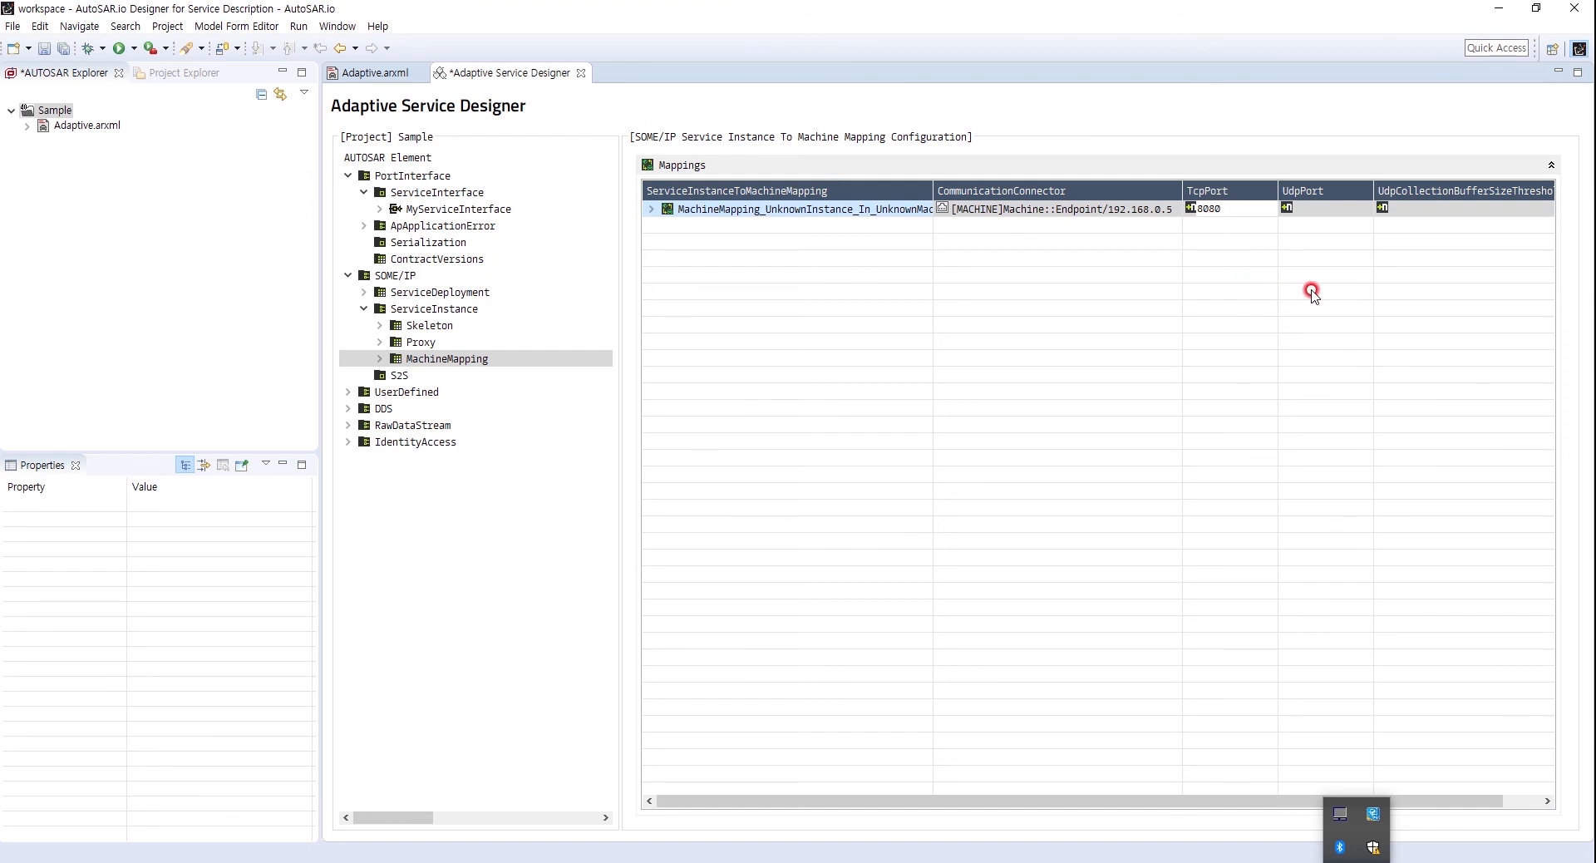
left_click(1324, 208)
left_click(1318, 210)
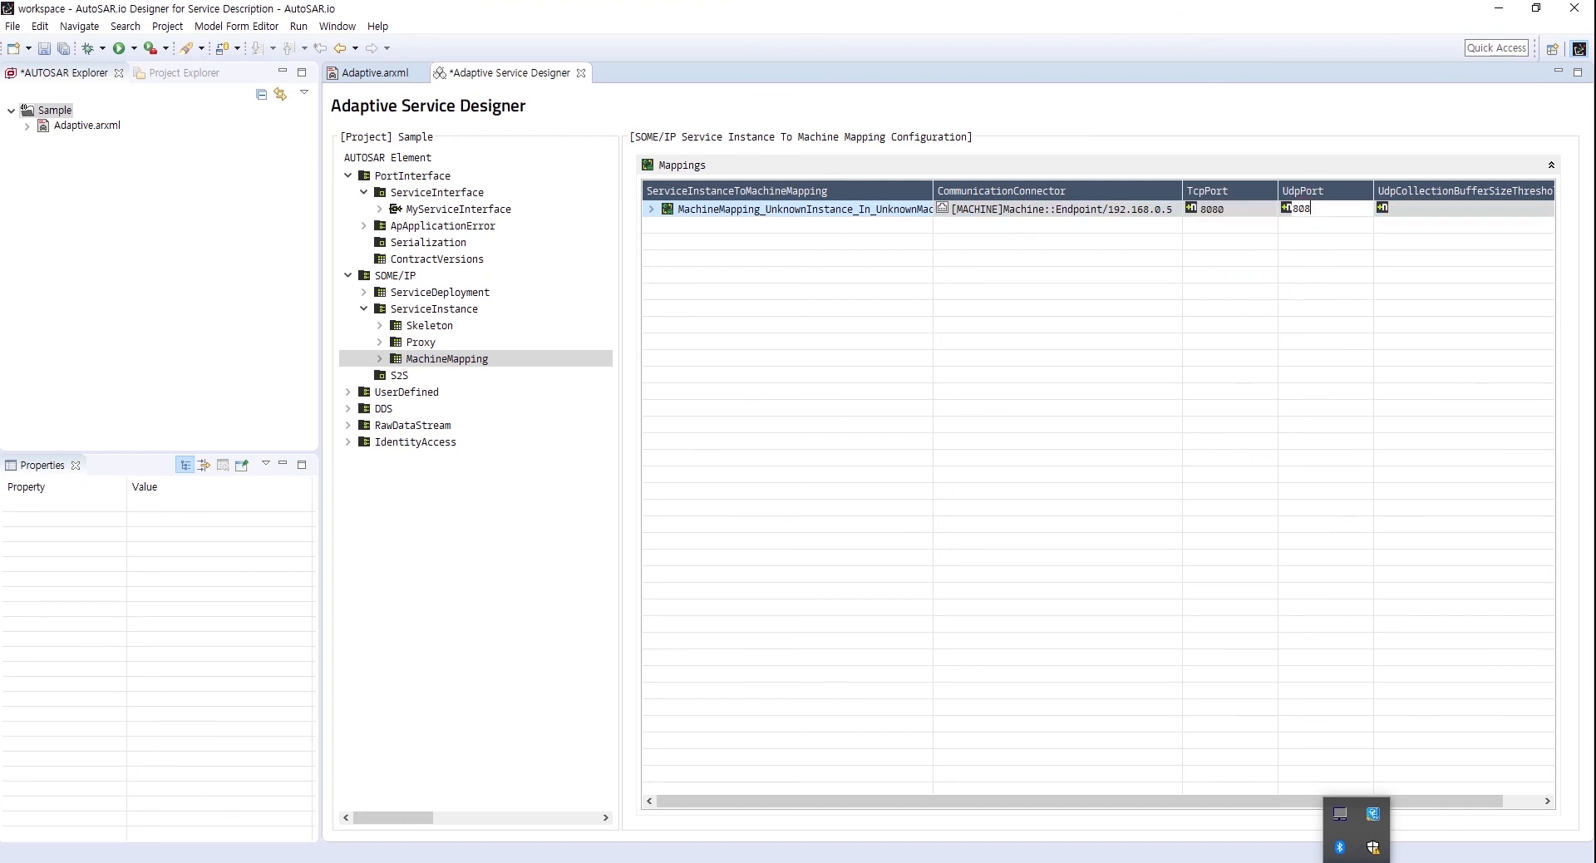
type("8080")
left_click(1324, 346)
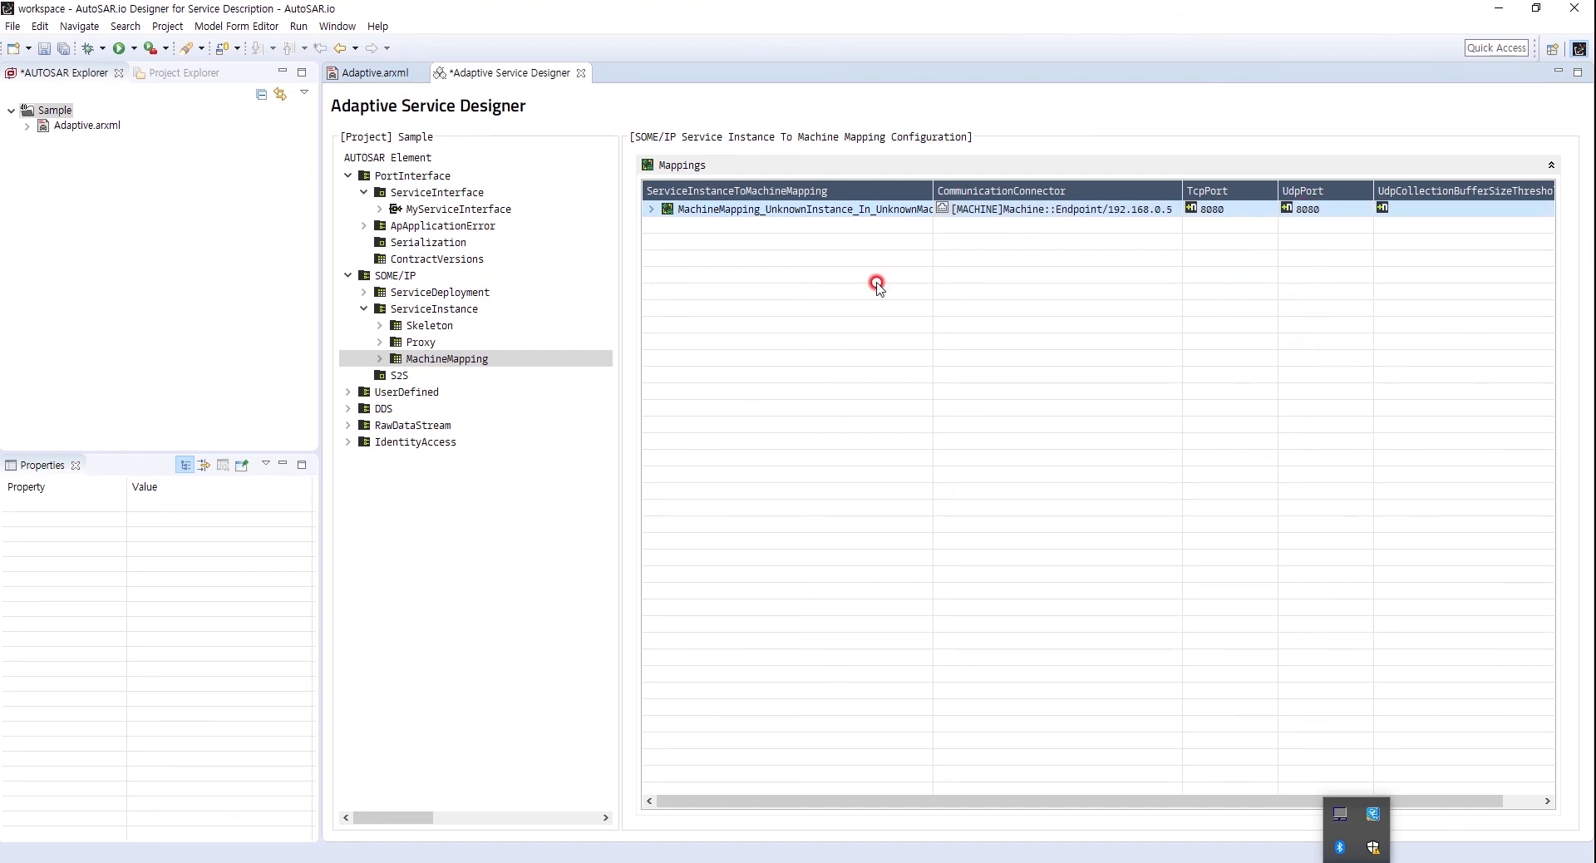
- Expand the machine mapping and assign SomeipProxy as its service instance reference
left_click(650, 209)
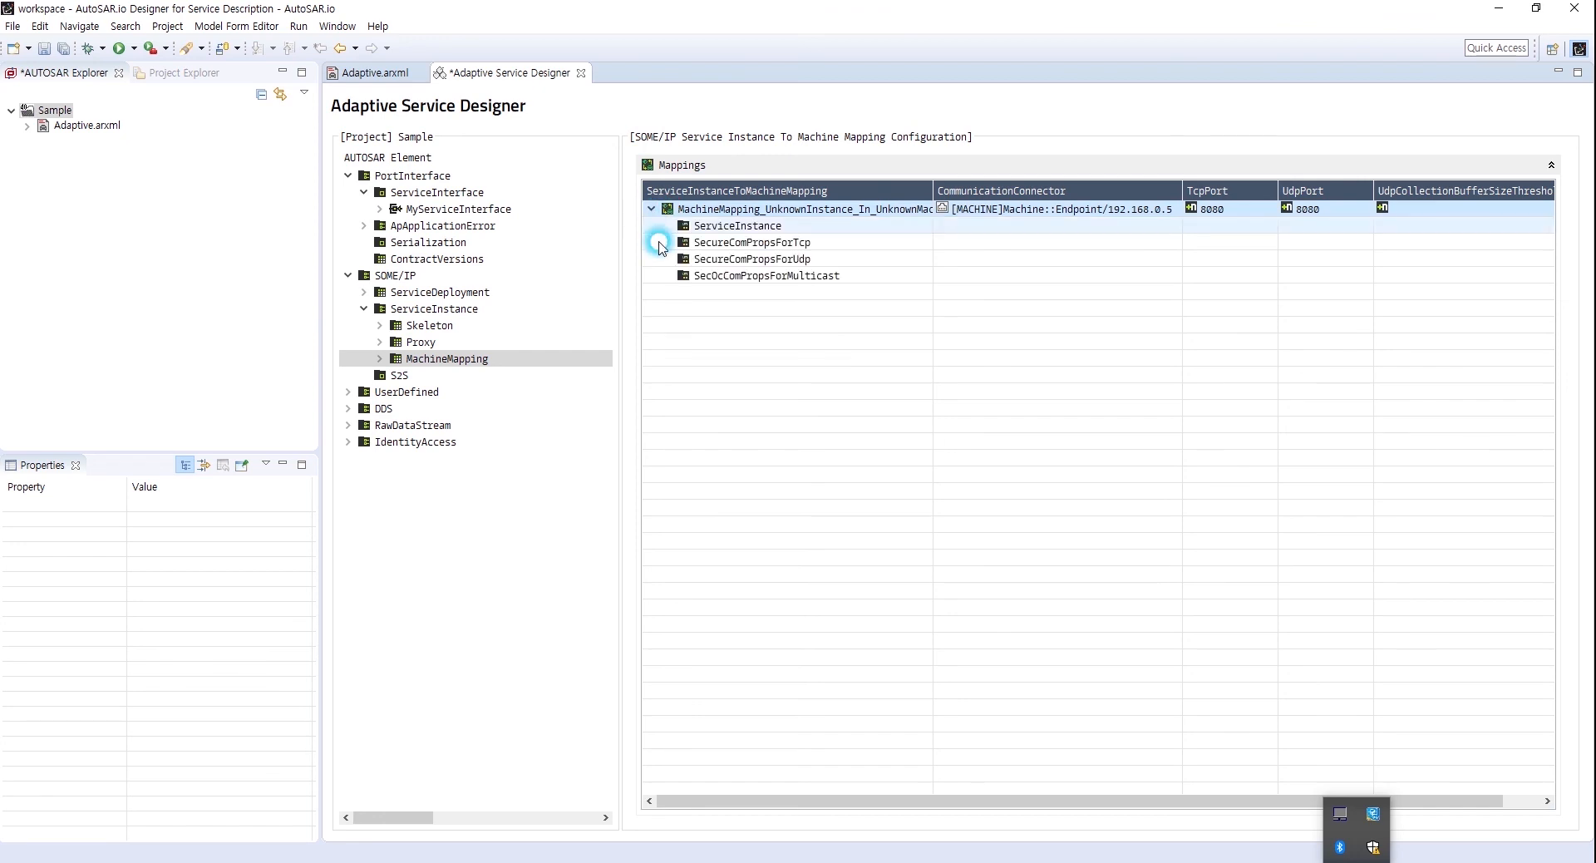
left_click(742, 227)
left_click(742, 227)
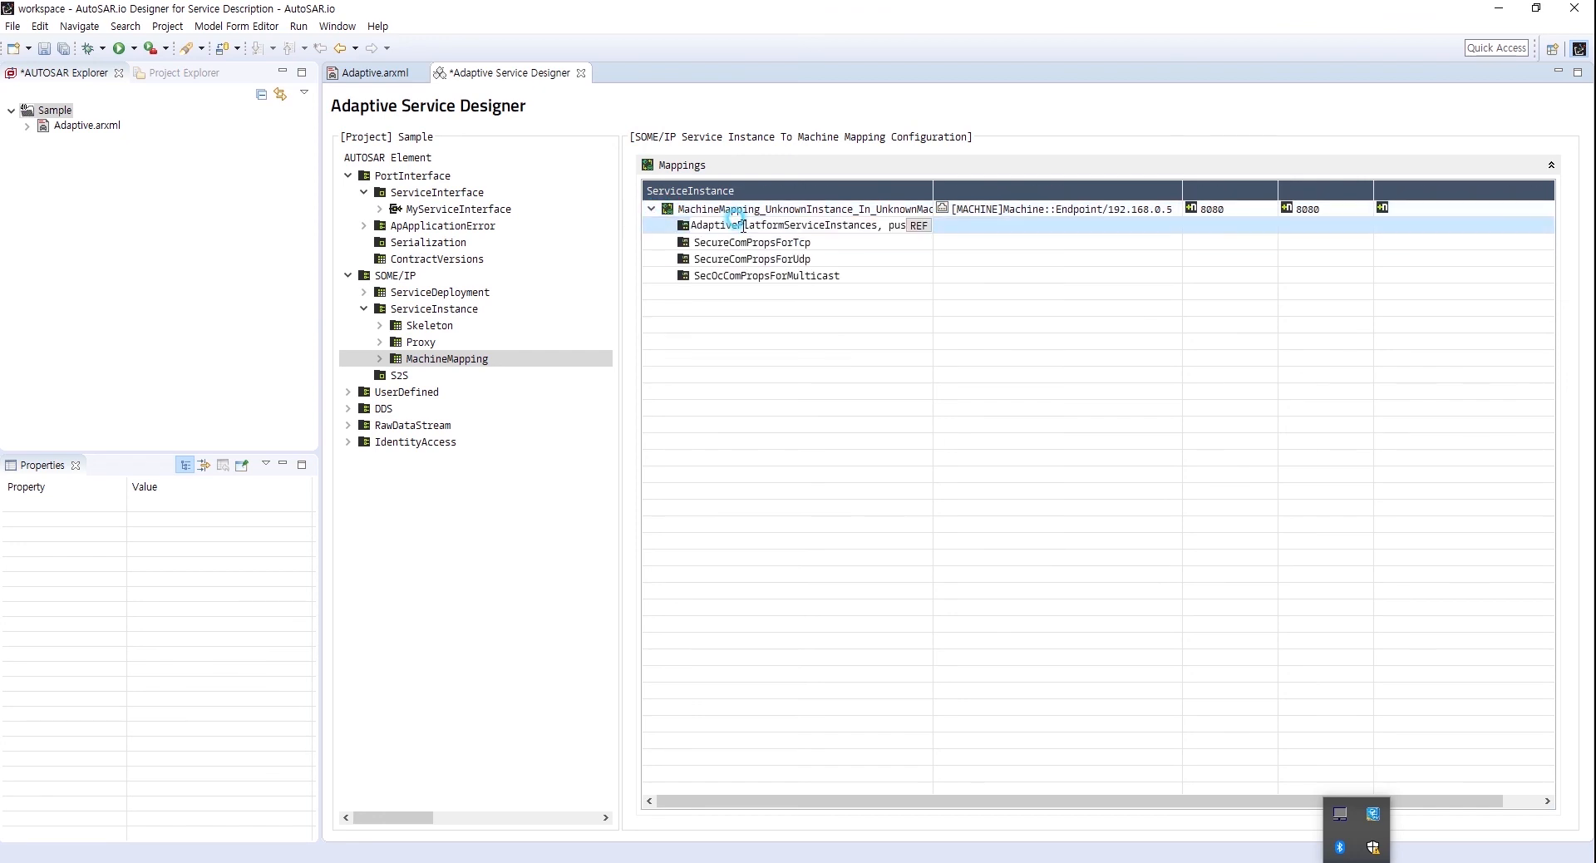
right_click(742, 227)
left_click(919, 223)
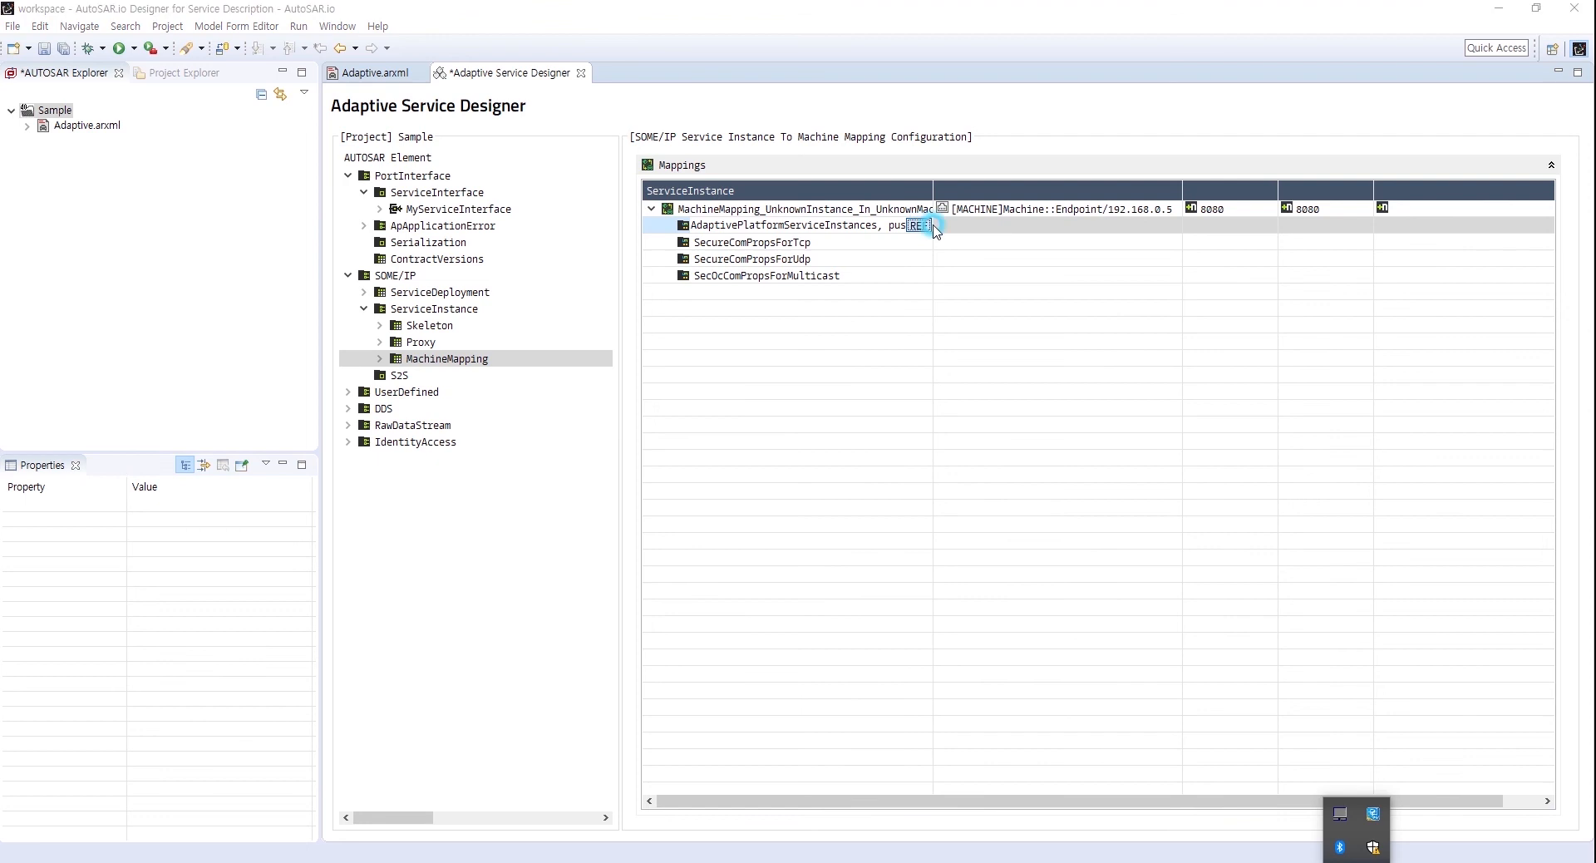
left_click(918, 226)
left_click_drag(605, 172, 646, 293)
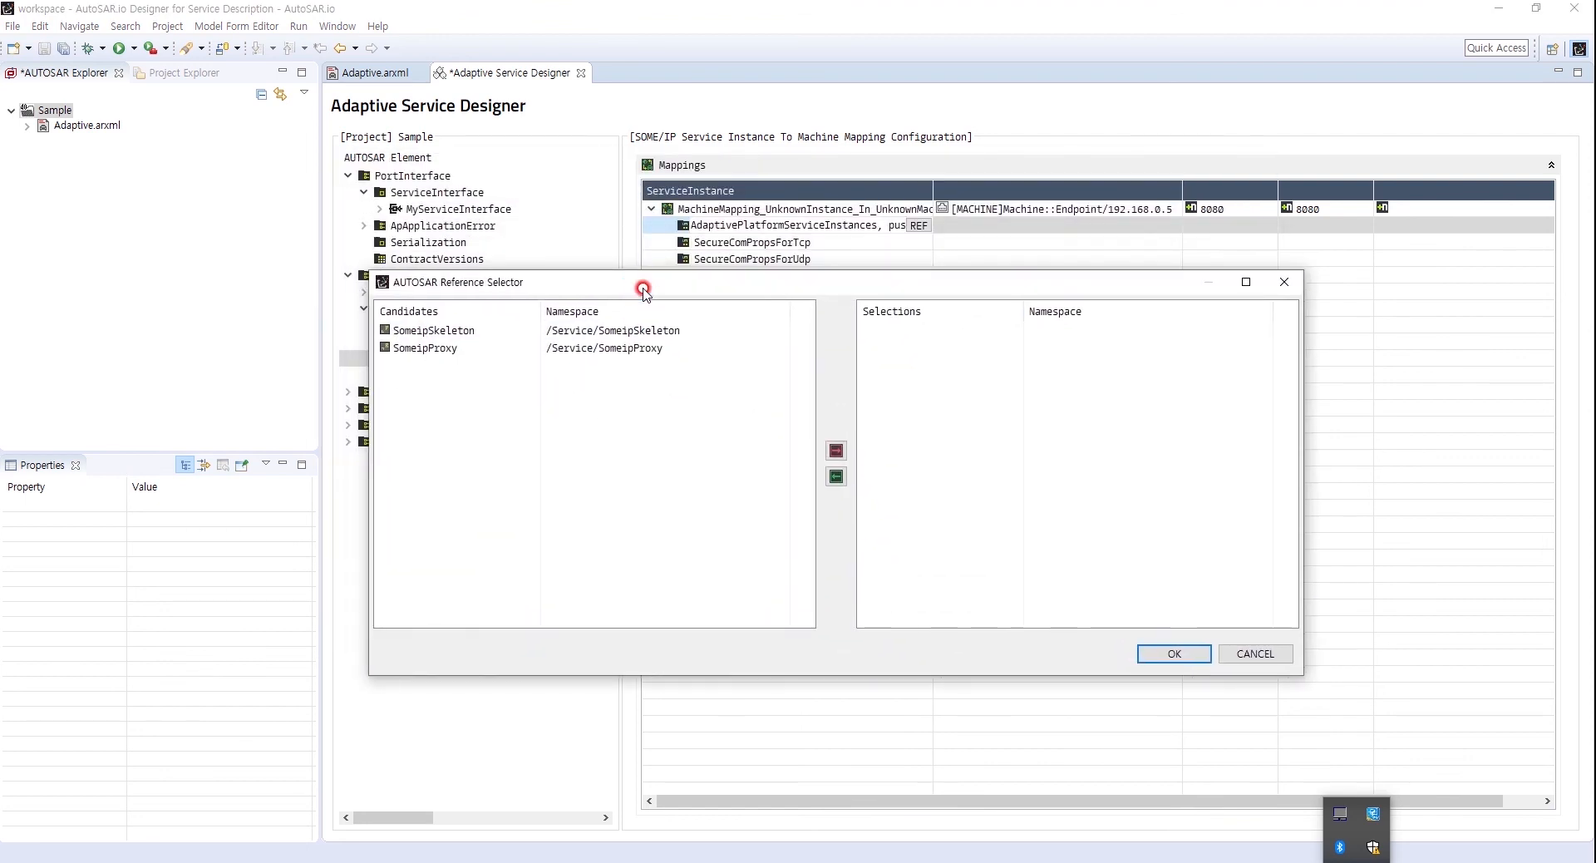
left_click(480, 353)
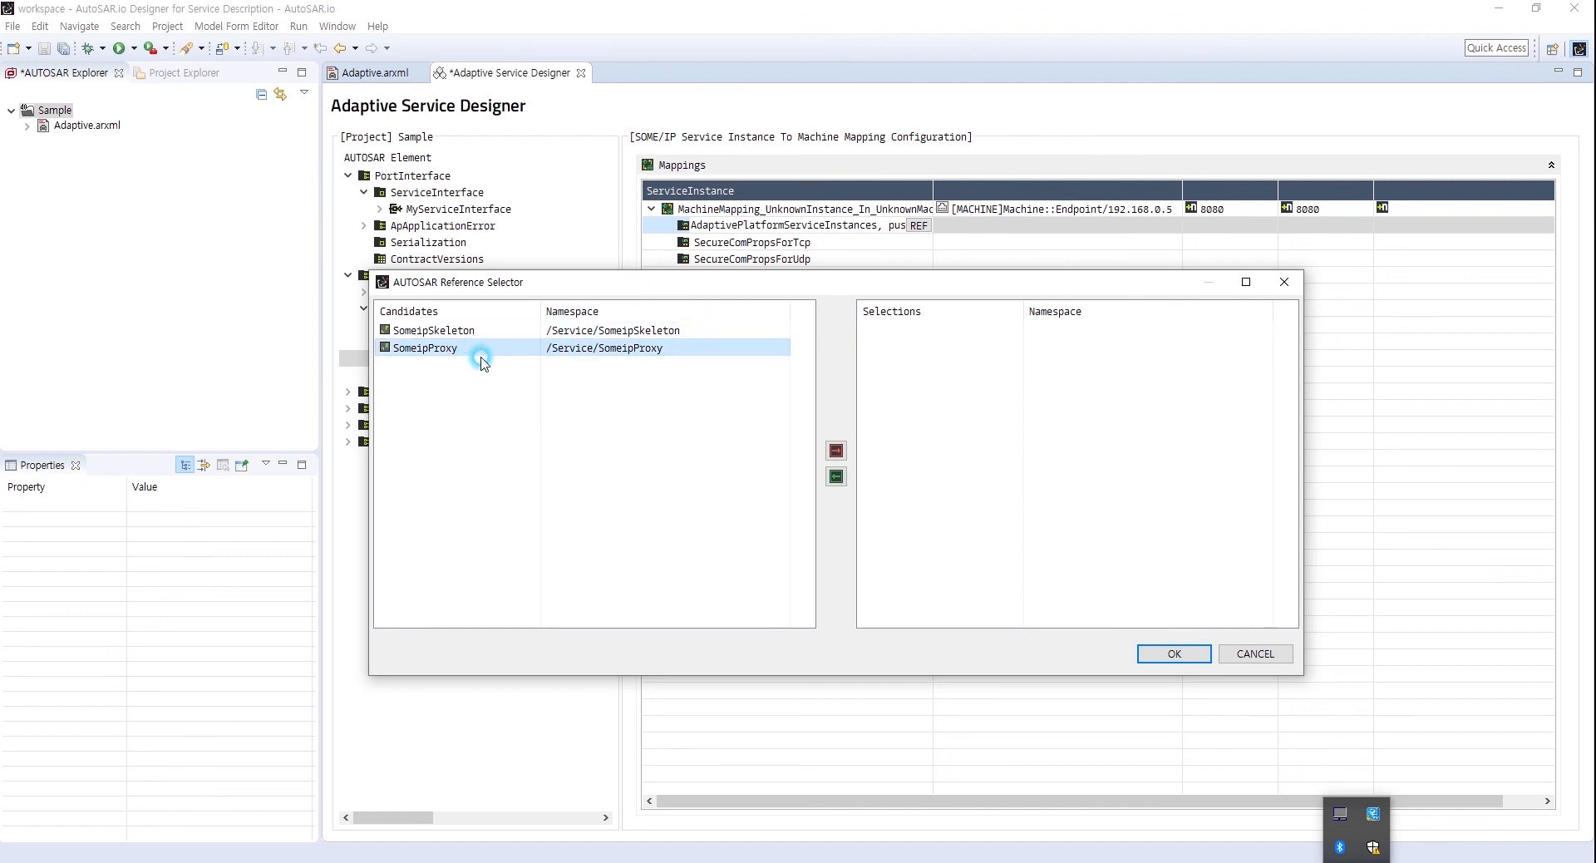
left_click(836, 451)
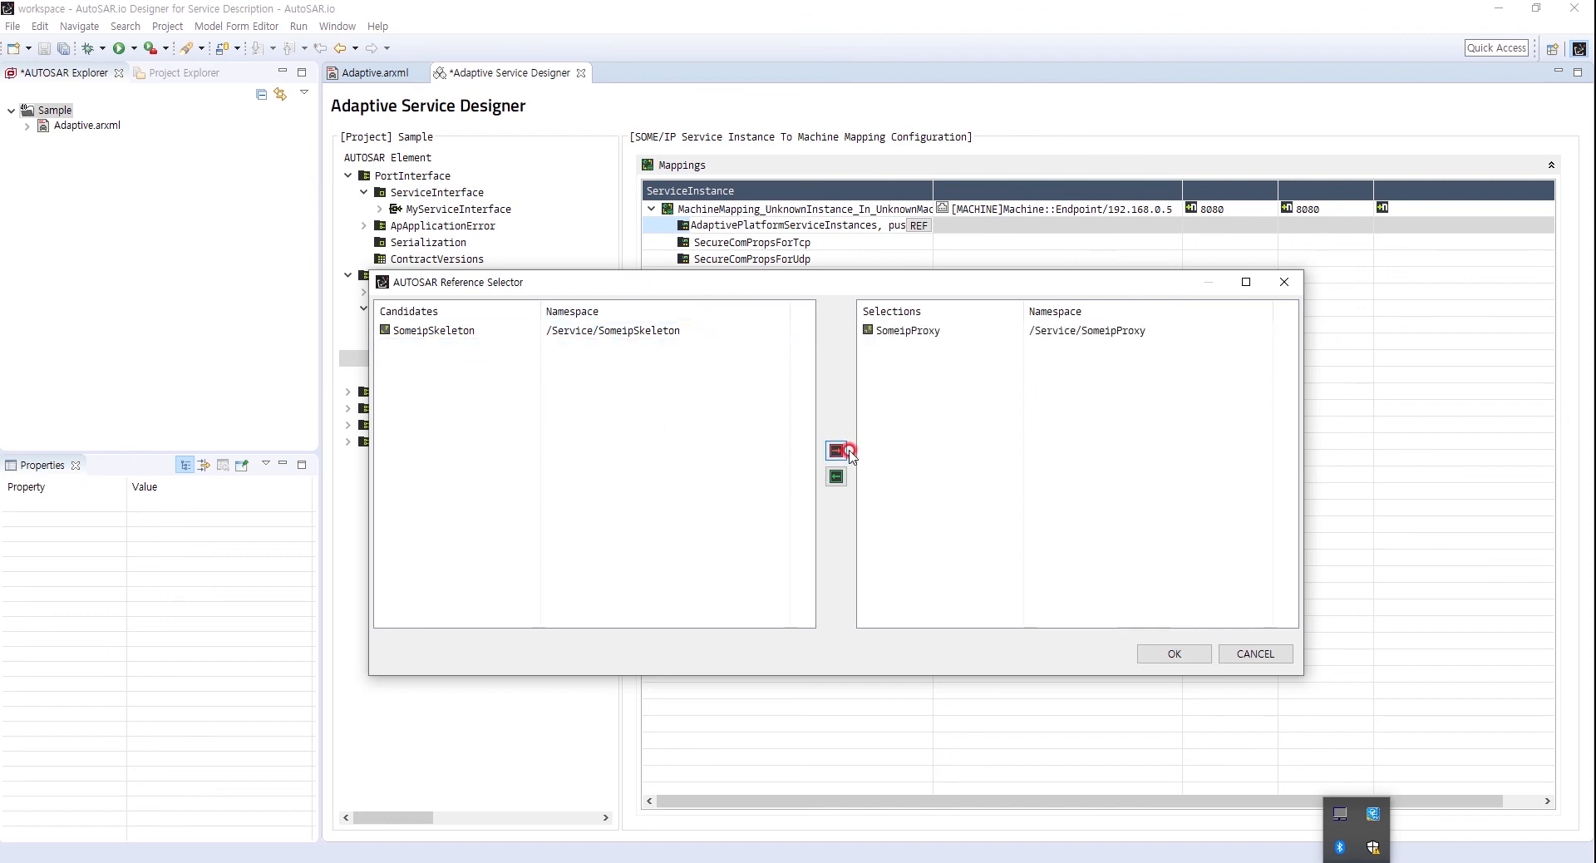
left_click(1175, 653)
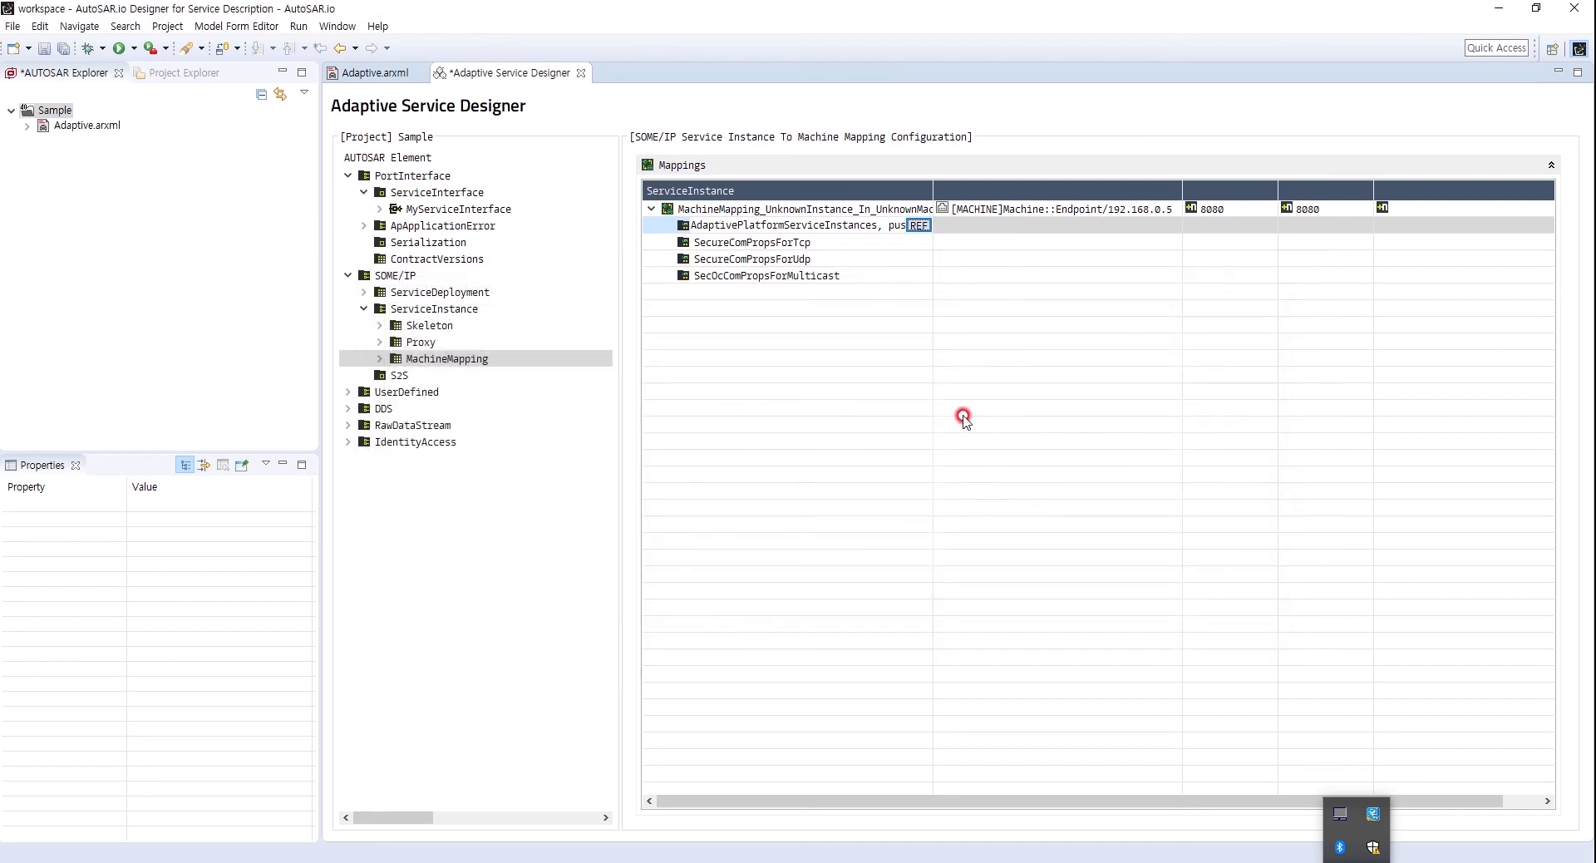
- Rename the machine mapping as ProxyToMachineMapping and expand its ServiceInstance entry
left_click(806, 212)
left_click(792, 216)
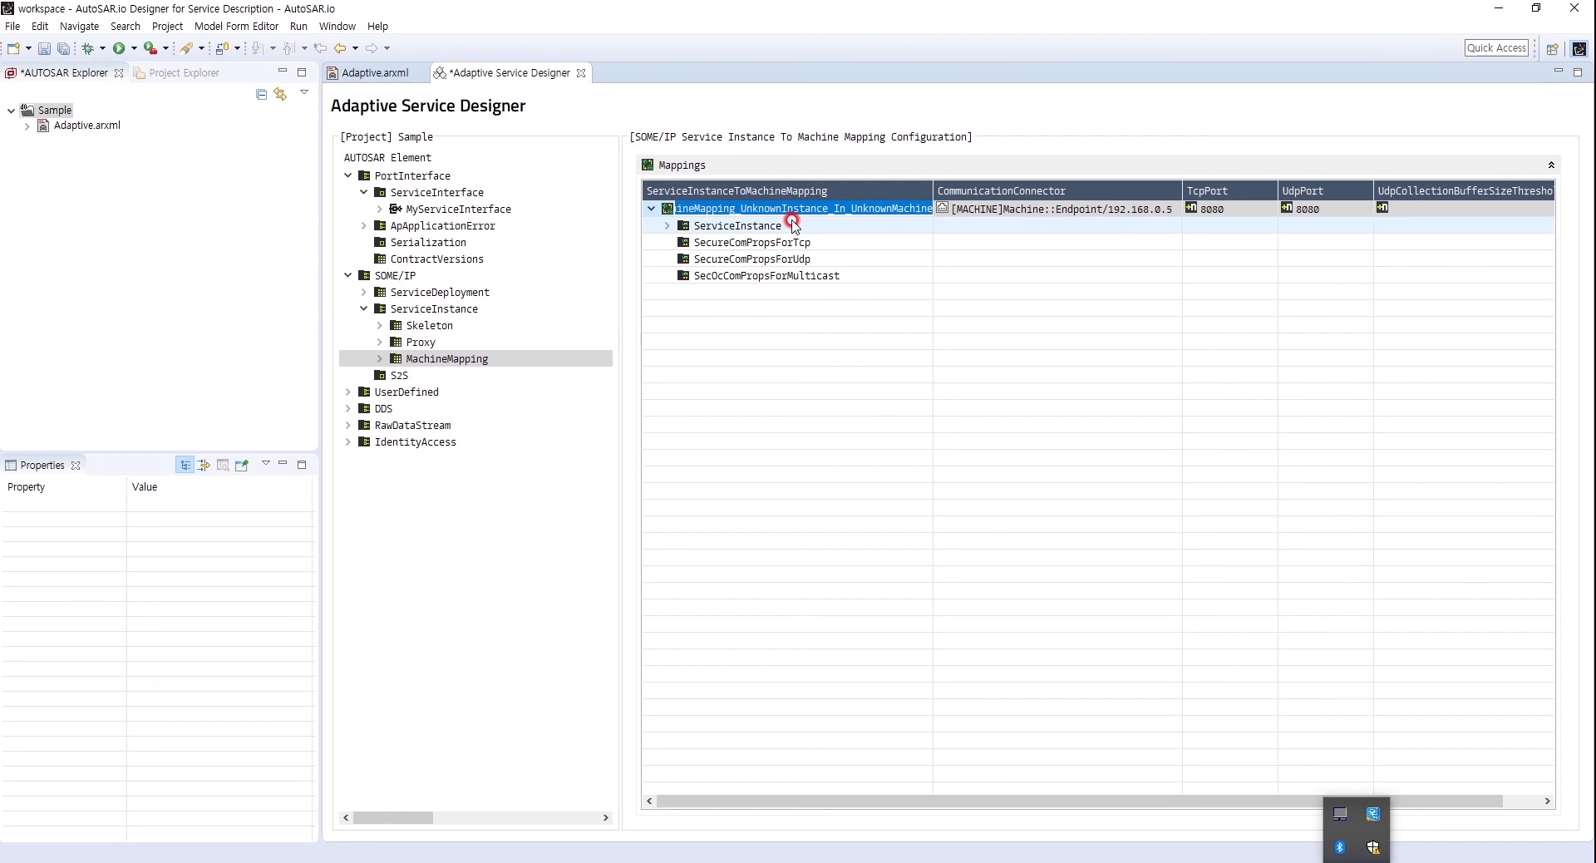
type("ProxyToMachineMapping")
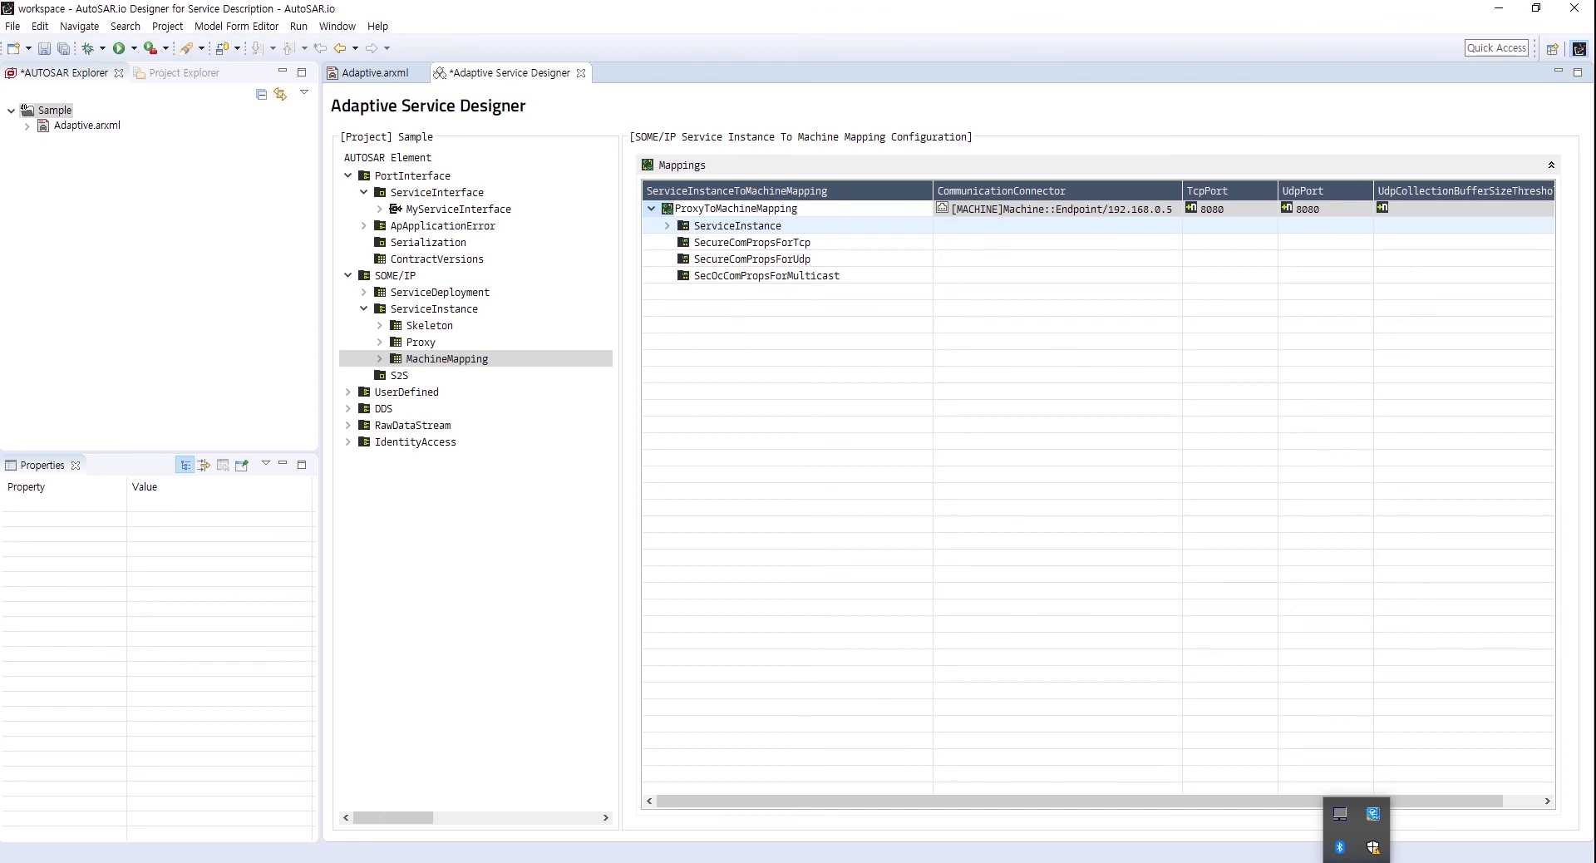
left_click(791, 222)
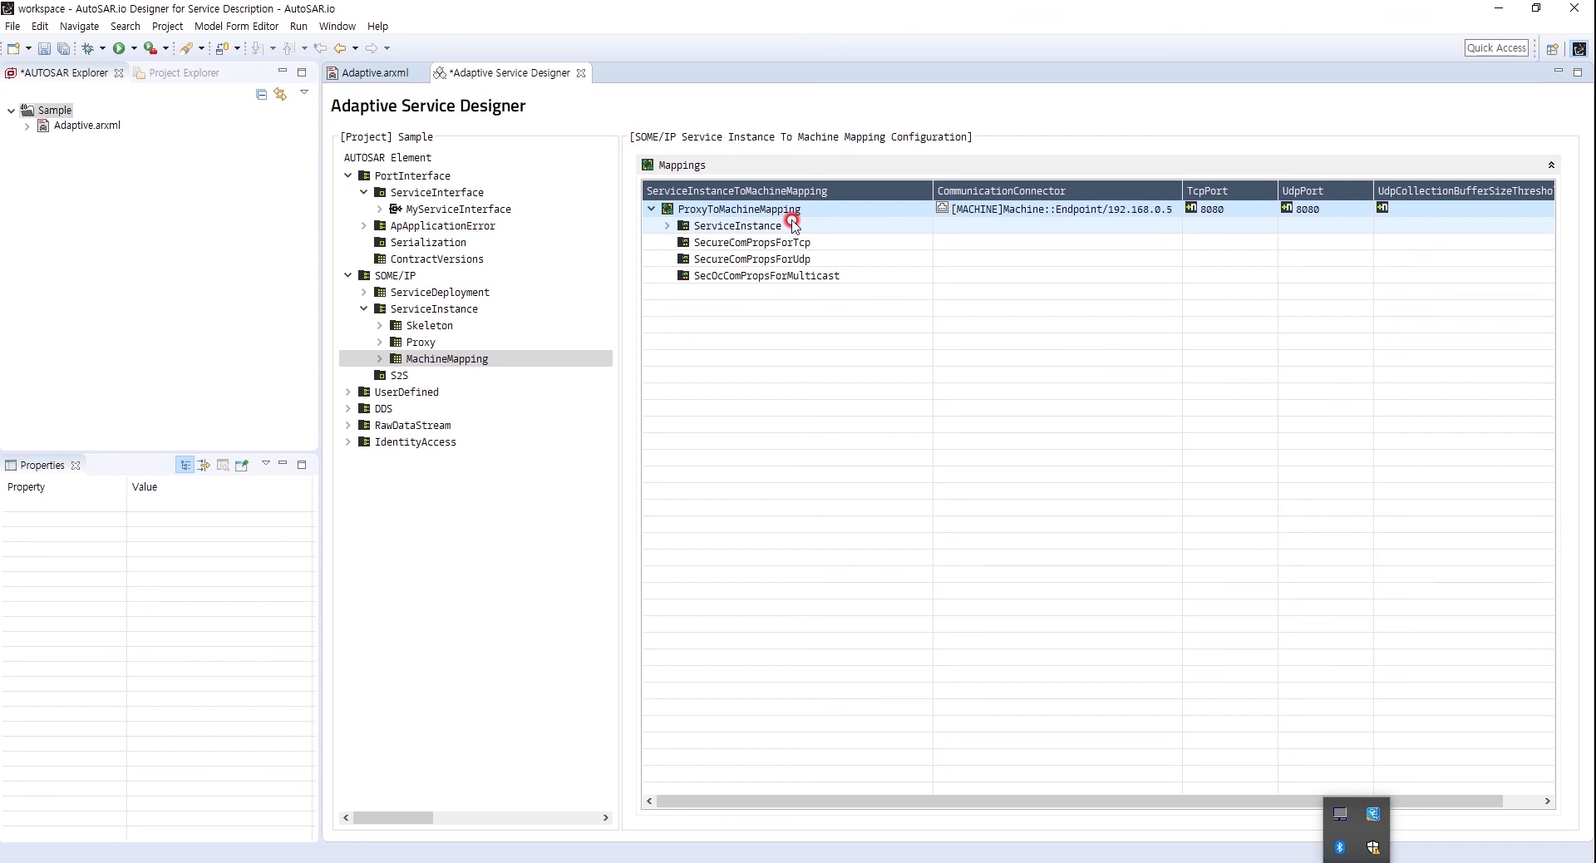
left_click(667, 225)
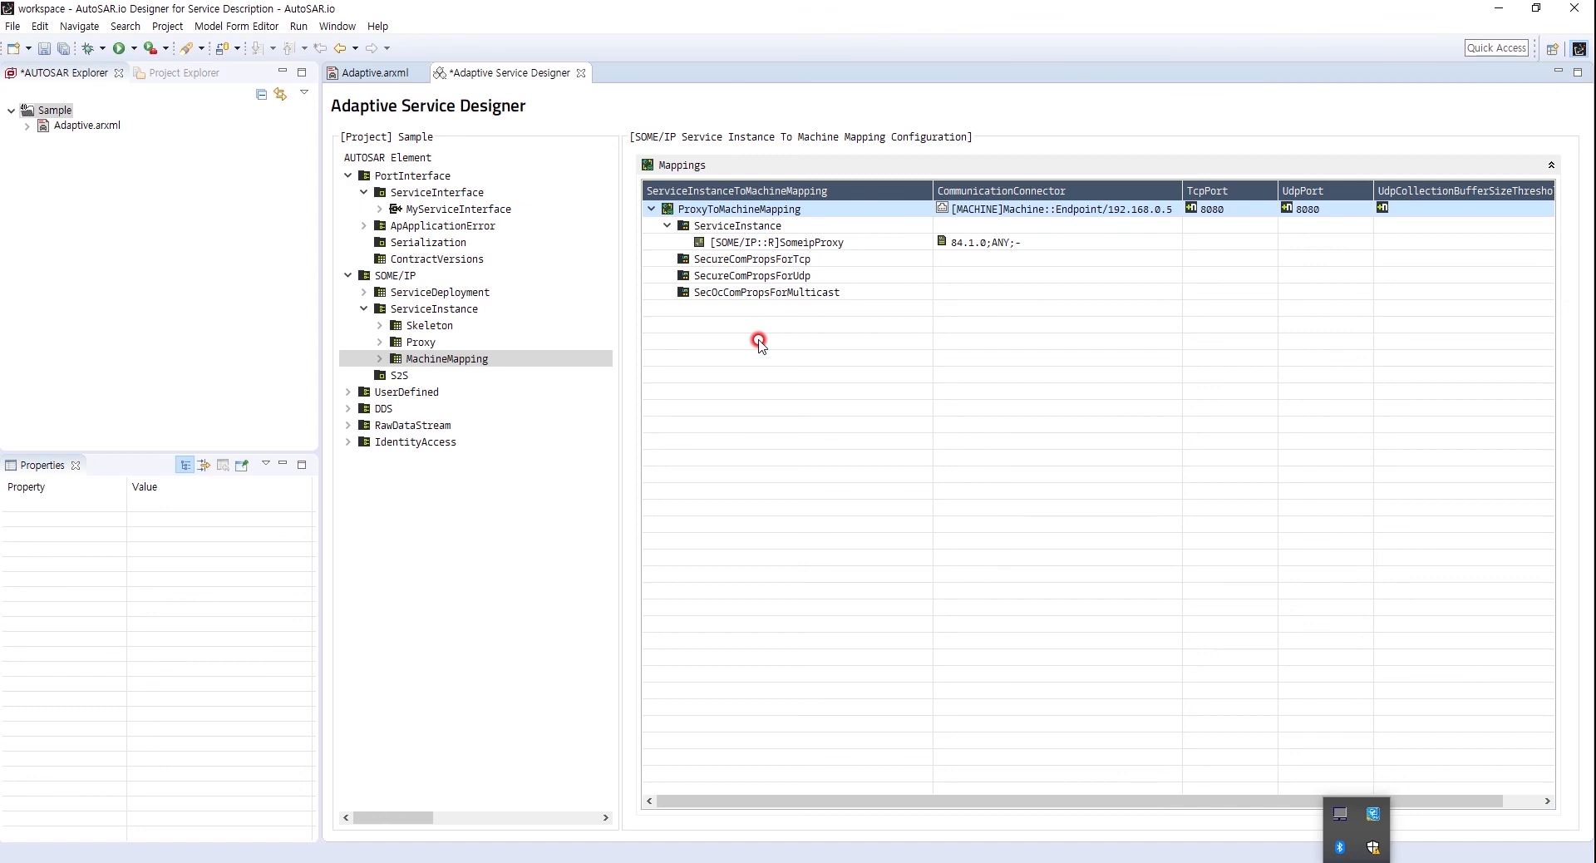
- Add a second SomeipServiceInstanceToMachineMapping, stored in the Service package
right_click(713, 351)
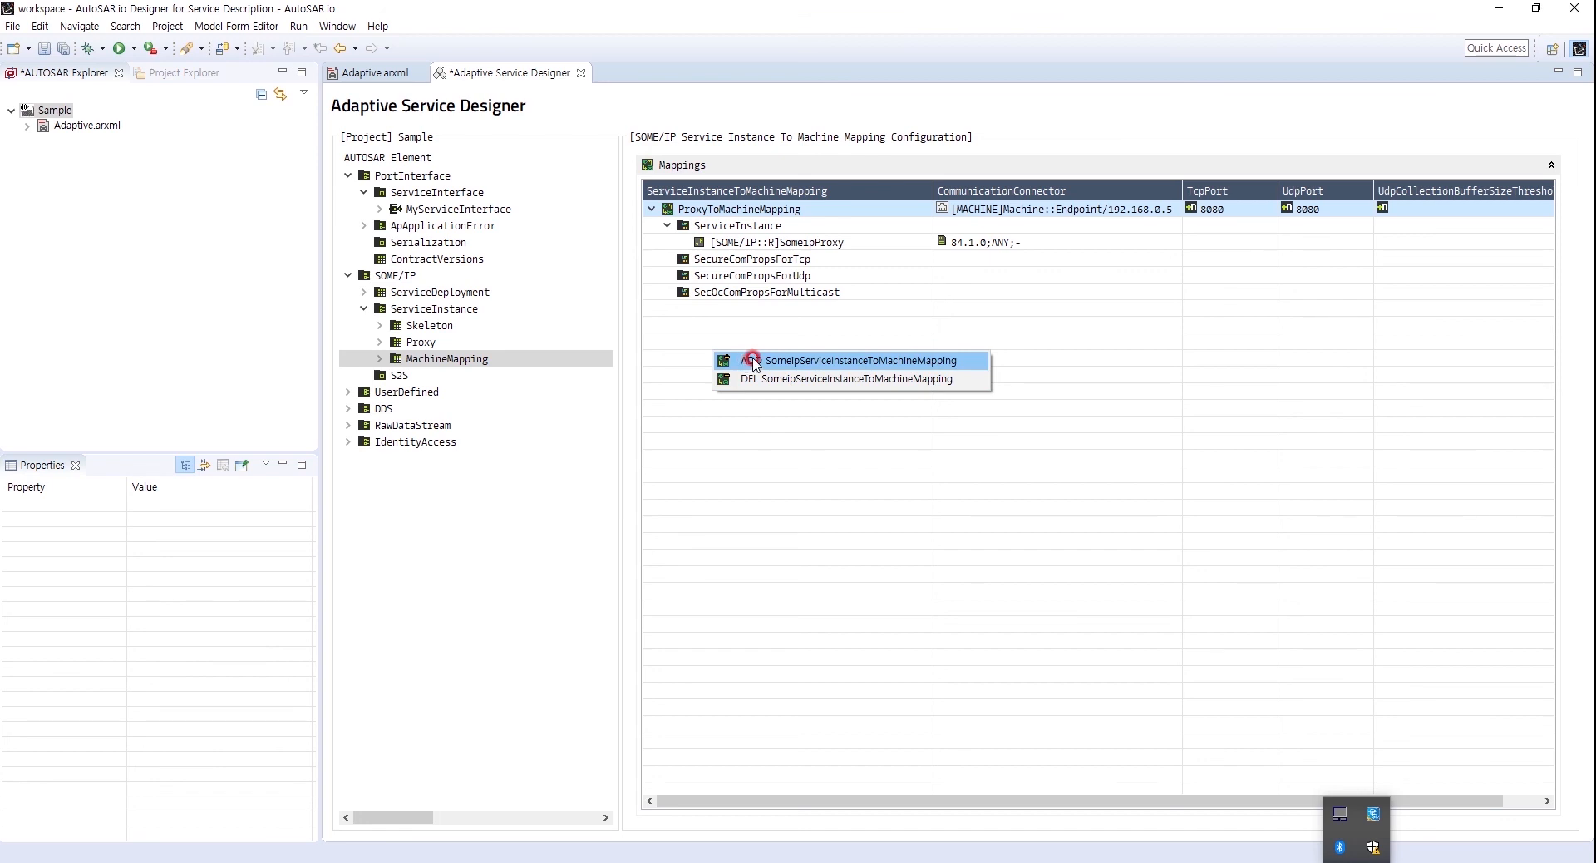
left_click(754, 362)
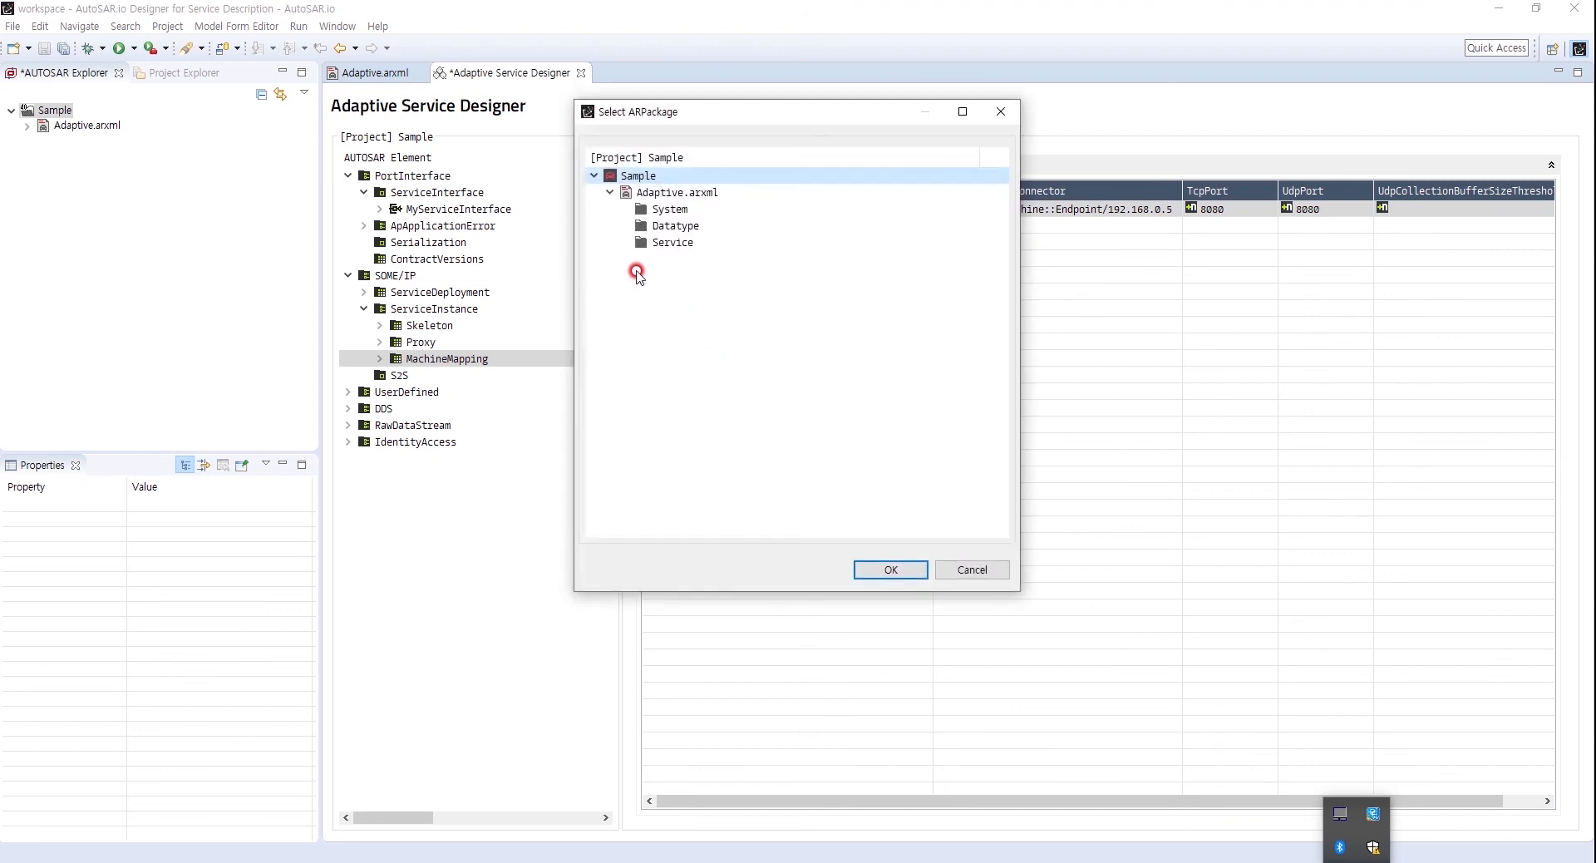
left_click(616, 243)
left_click(883, 570)
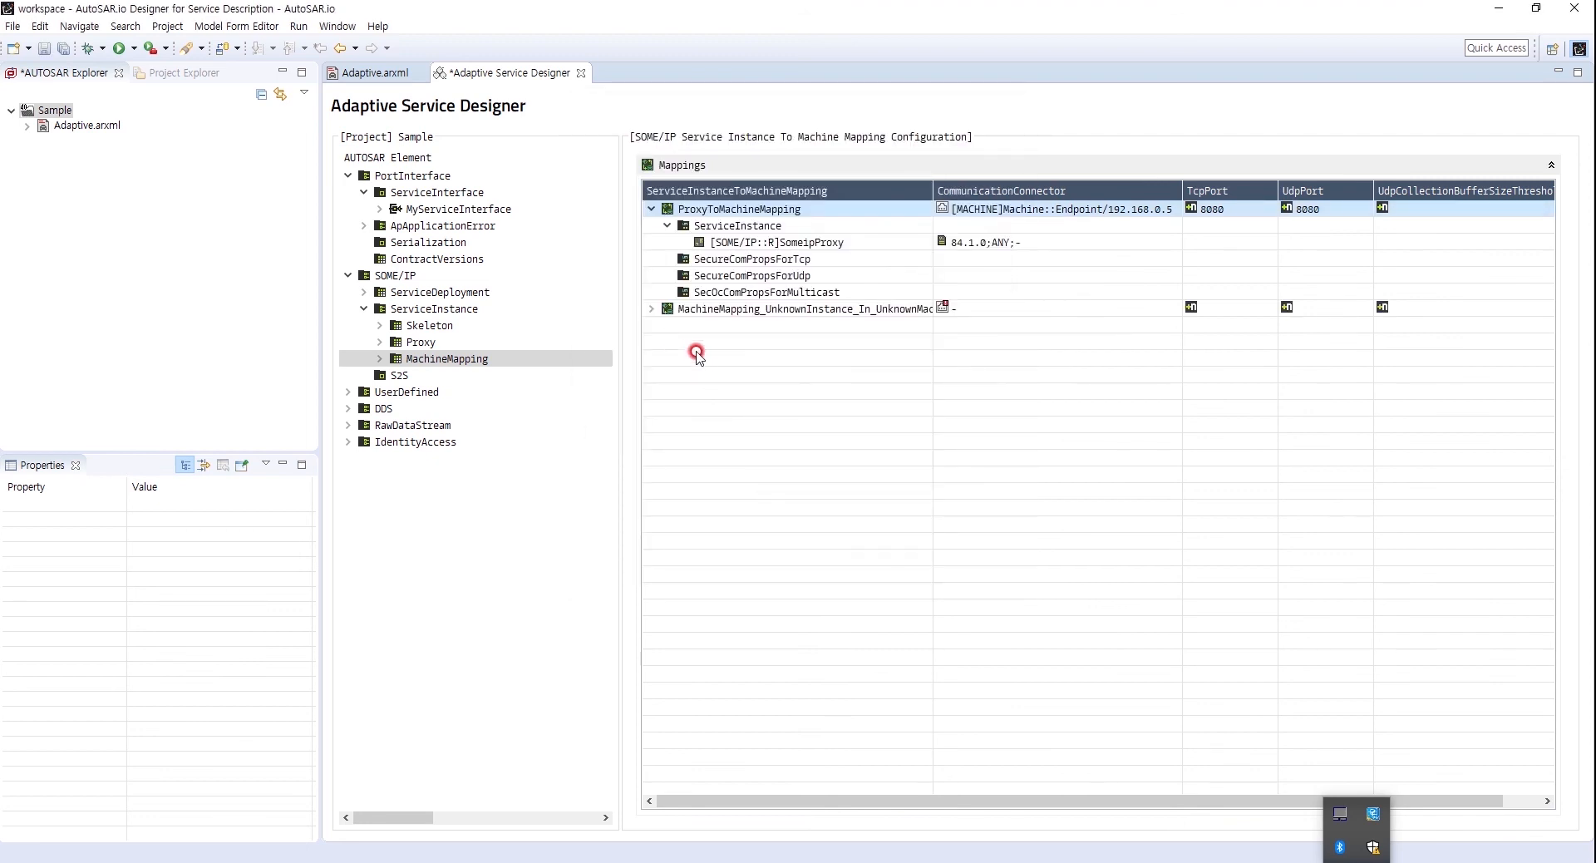
- Set the second mapping's communication connector to [MACHINE]Machine::Endpoint with address 192.168.0.5, and its TCP and UDP ports to 9090
left_click(1084, 309)
left_click(1173, 308)
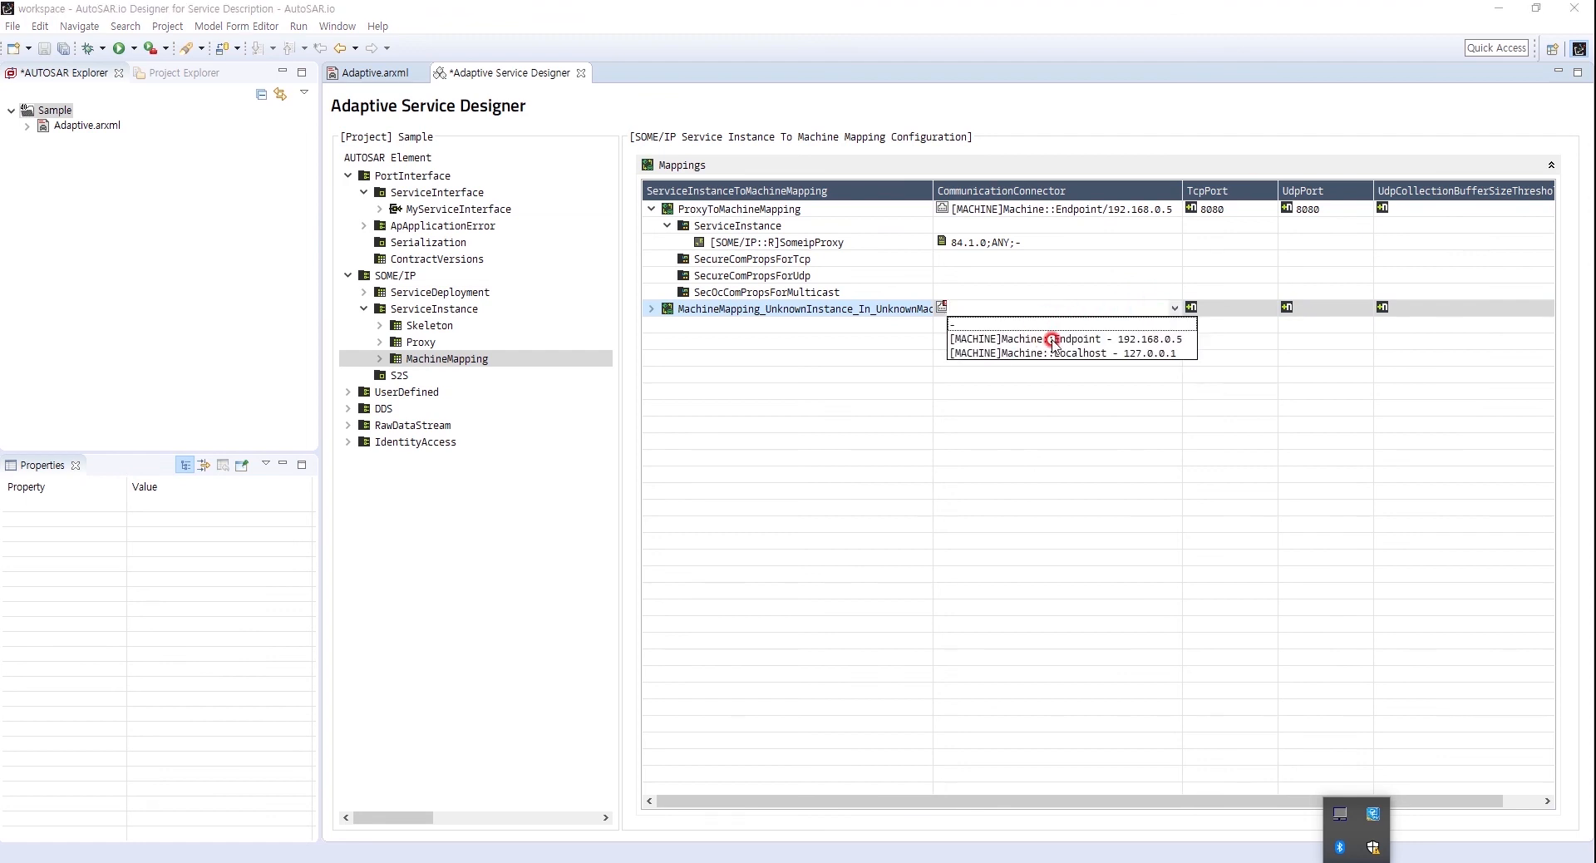
left_click(1043, 337)
left_click(1195, 319)
type("9090")
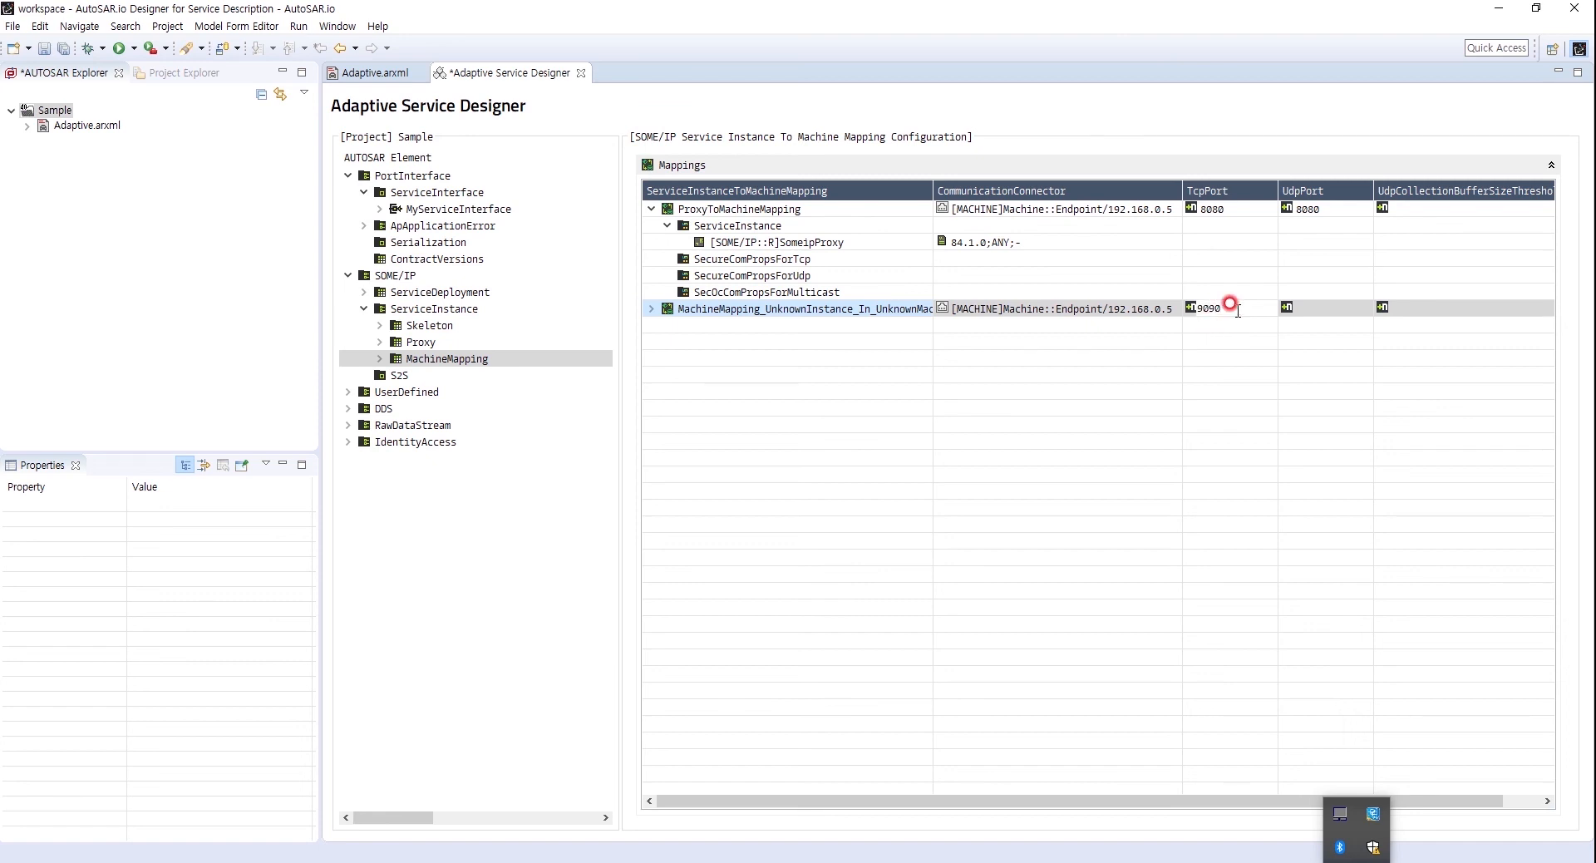
left_click(1301, 307)
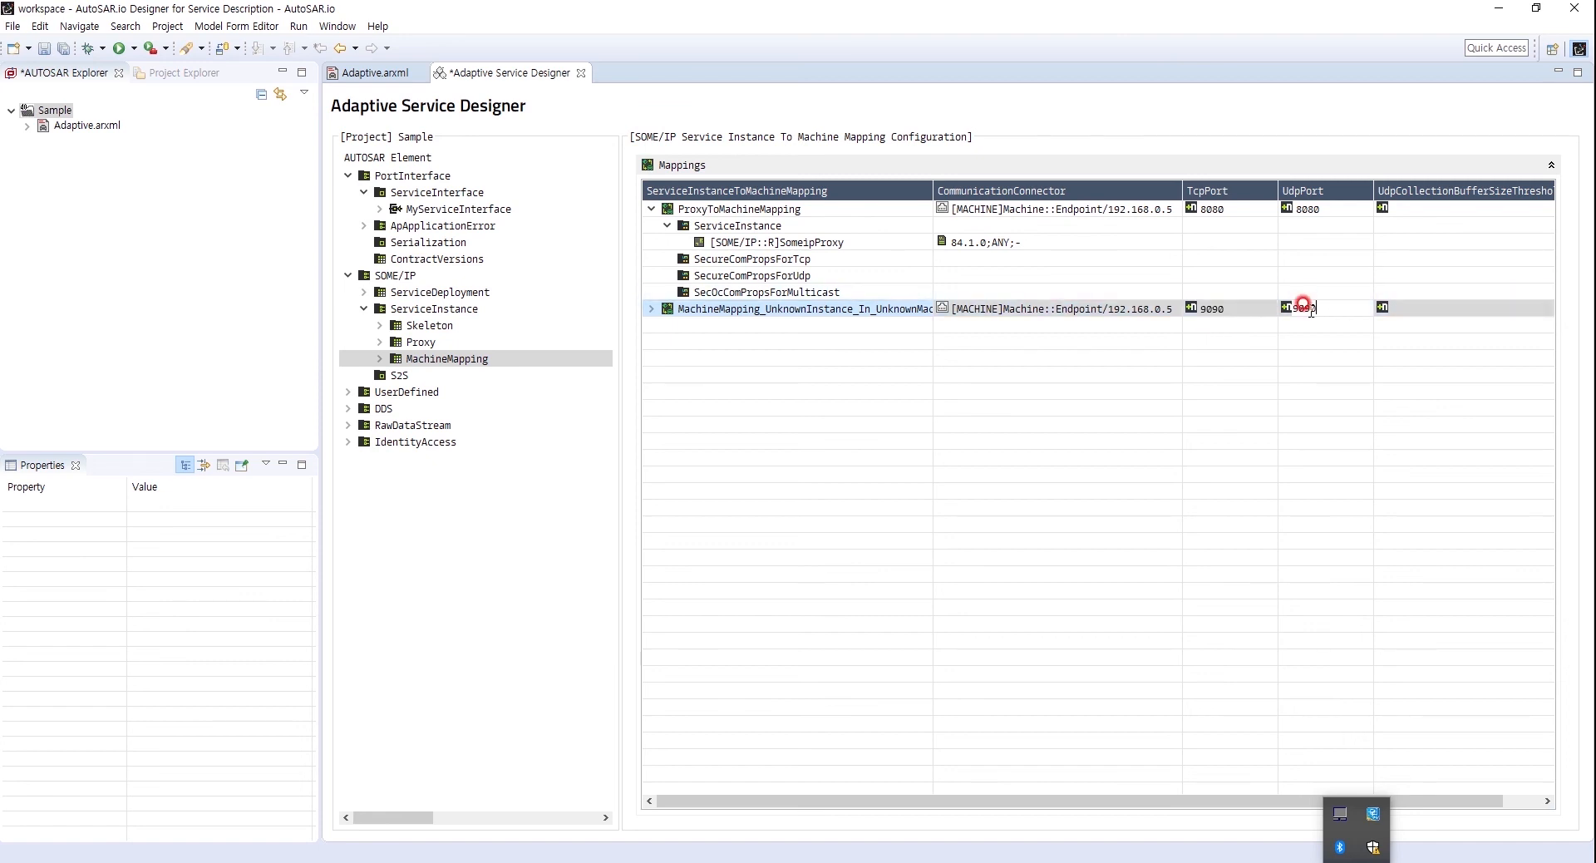
type("9090")
key("Return")
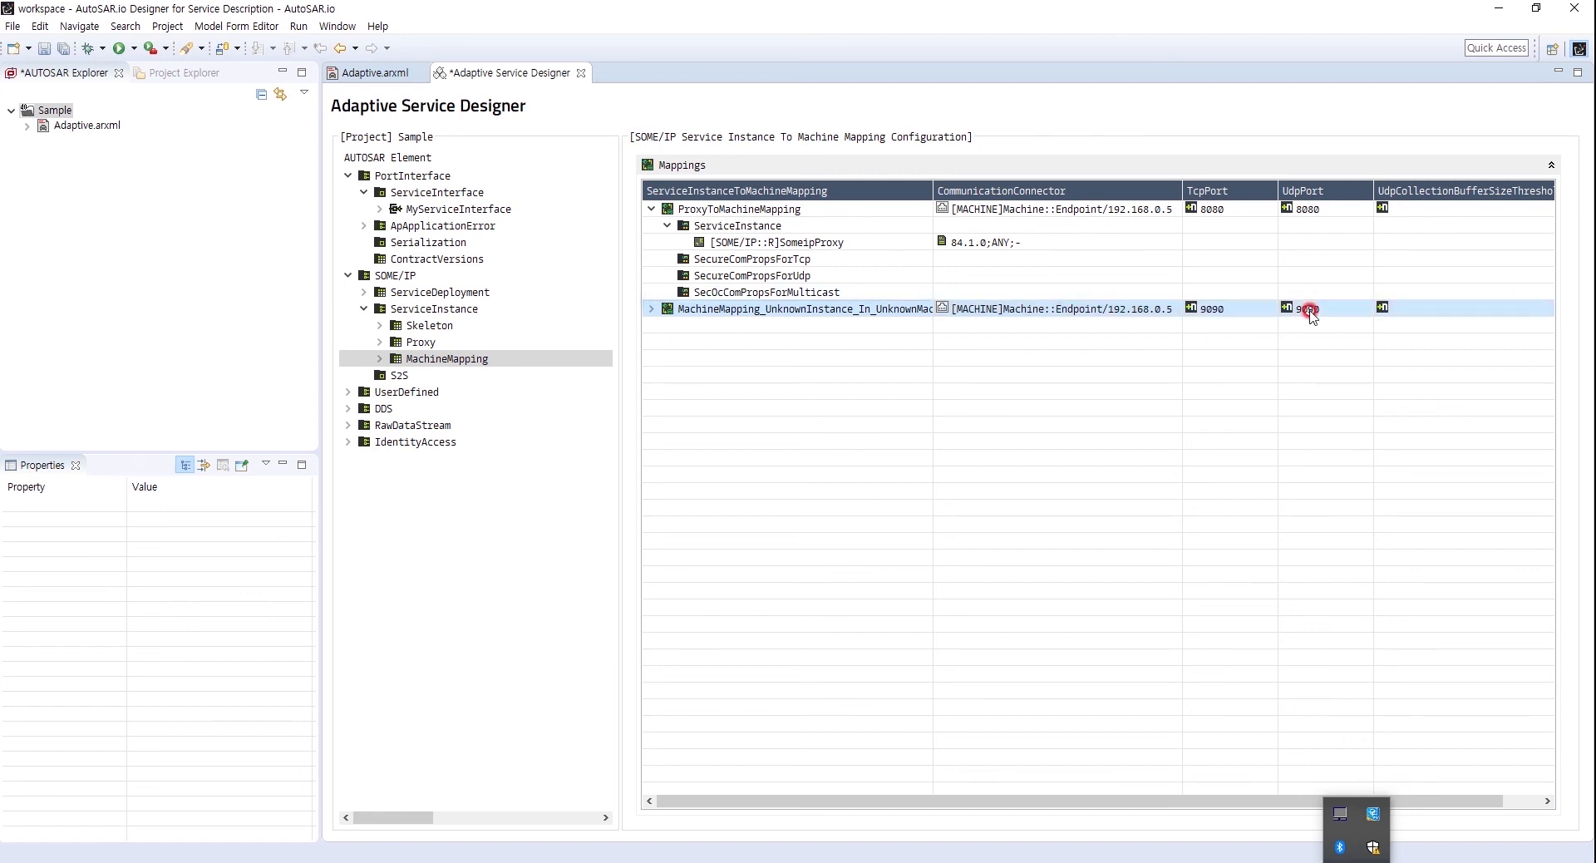
- Assign SomeipSkeleton as the second mapping's service instance reference and expand its ServiceInstance entry
left_click(650, 314)
right_click(718, 327)
left_click(717, 325)
left_click(918, 325)
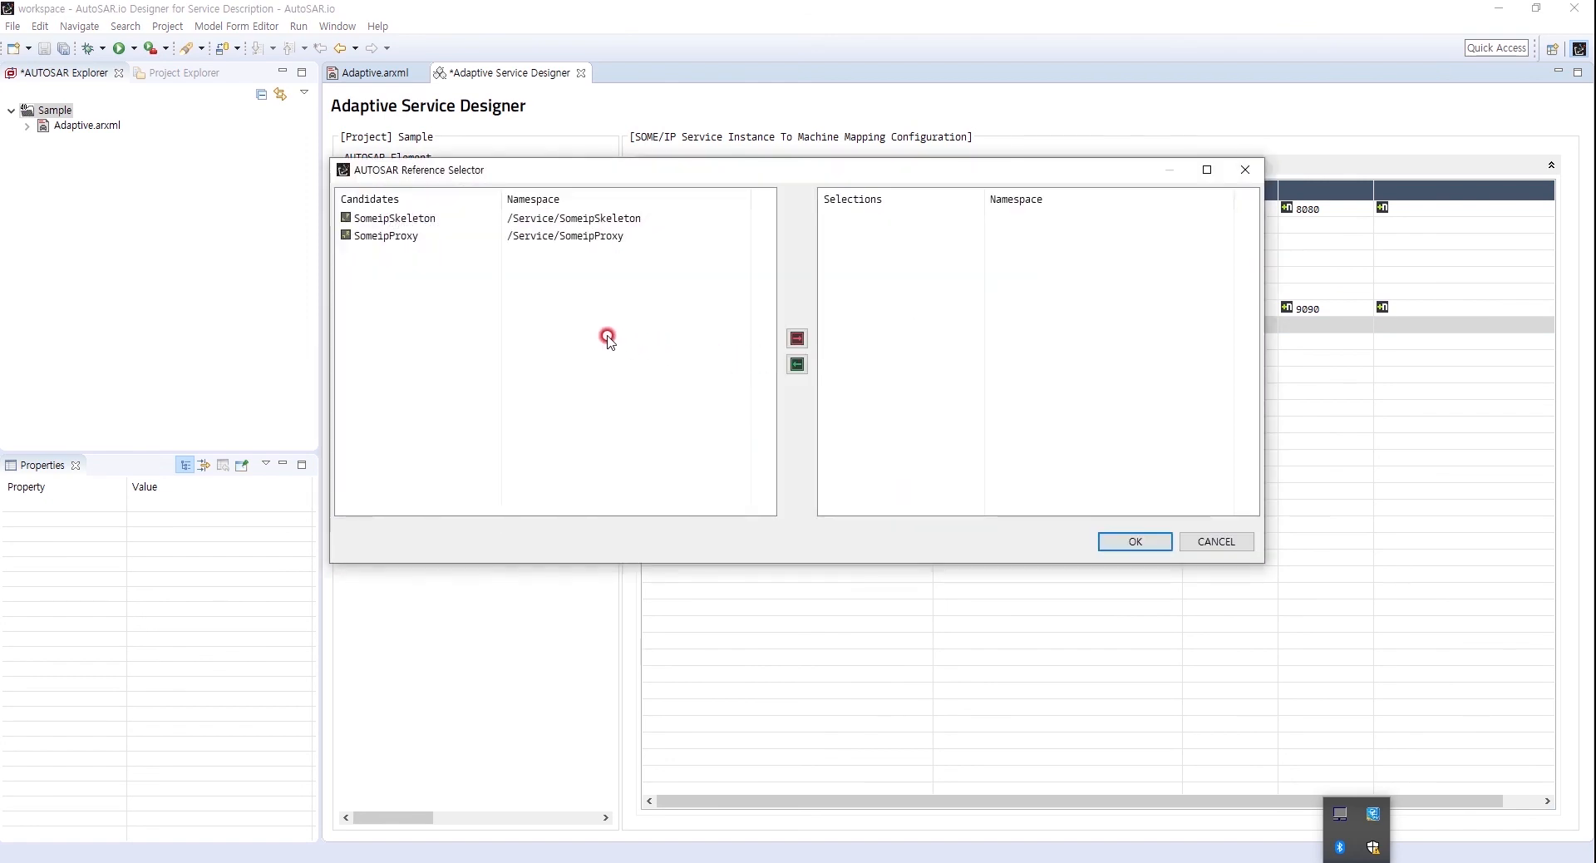
left_click(395, 218)
left_click(797, 339)
left_click(1135, 541)
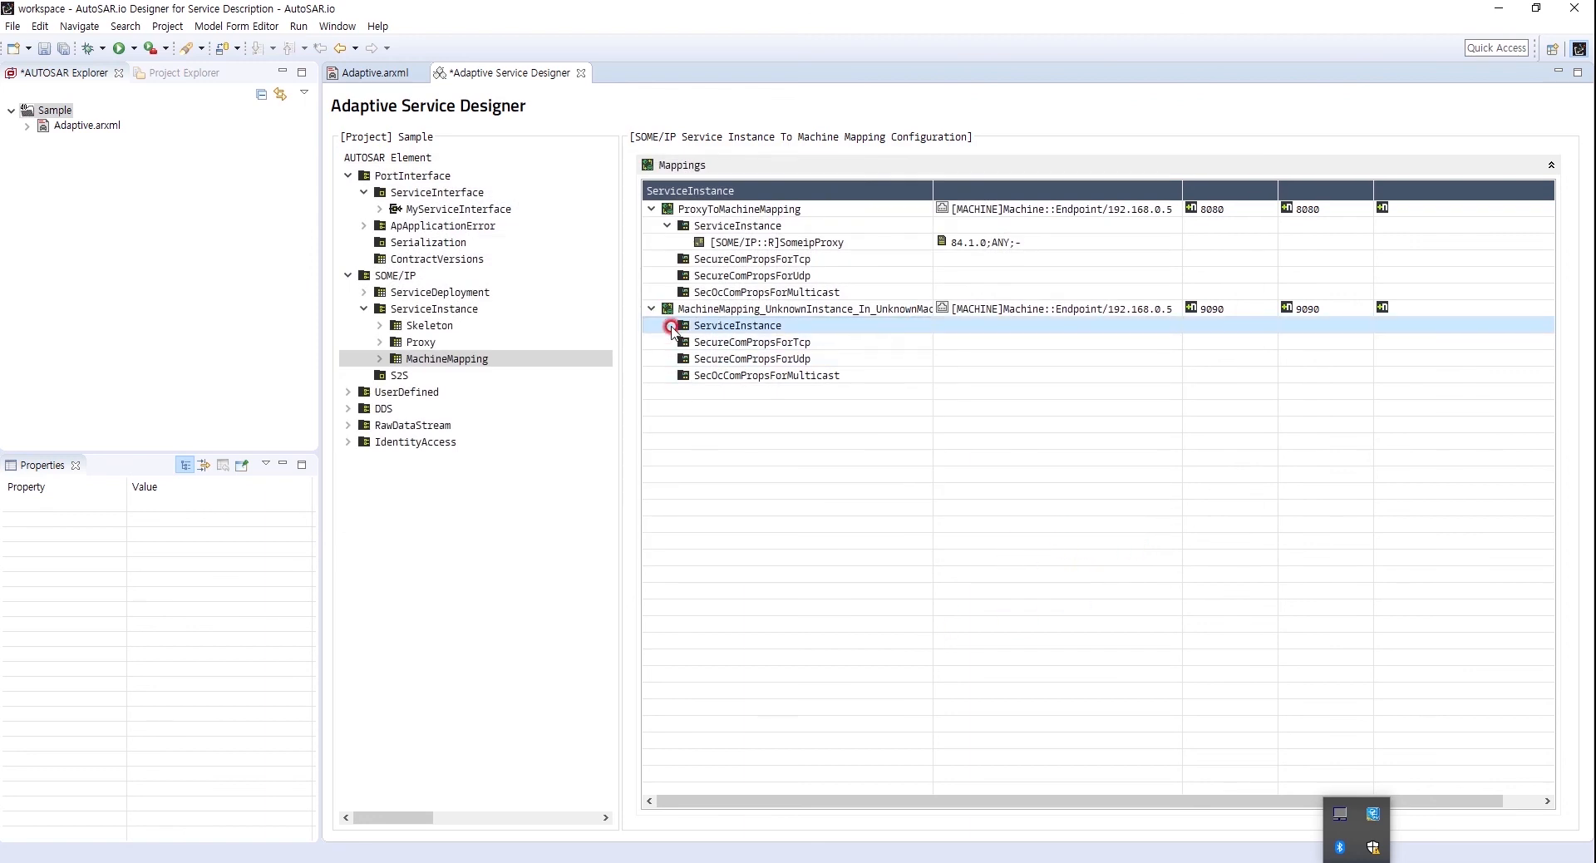
left_click(668, 326)
left_click(800, 430)
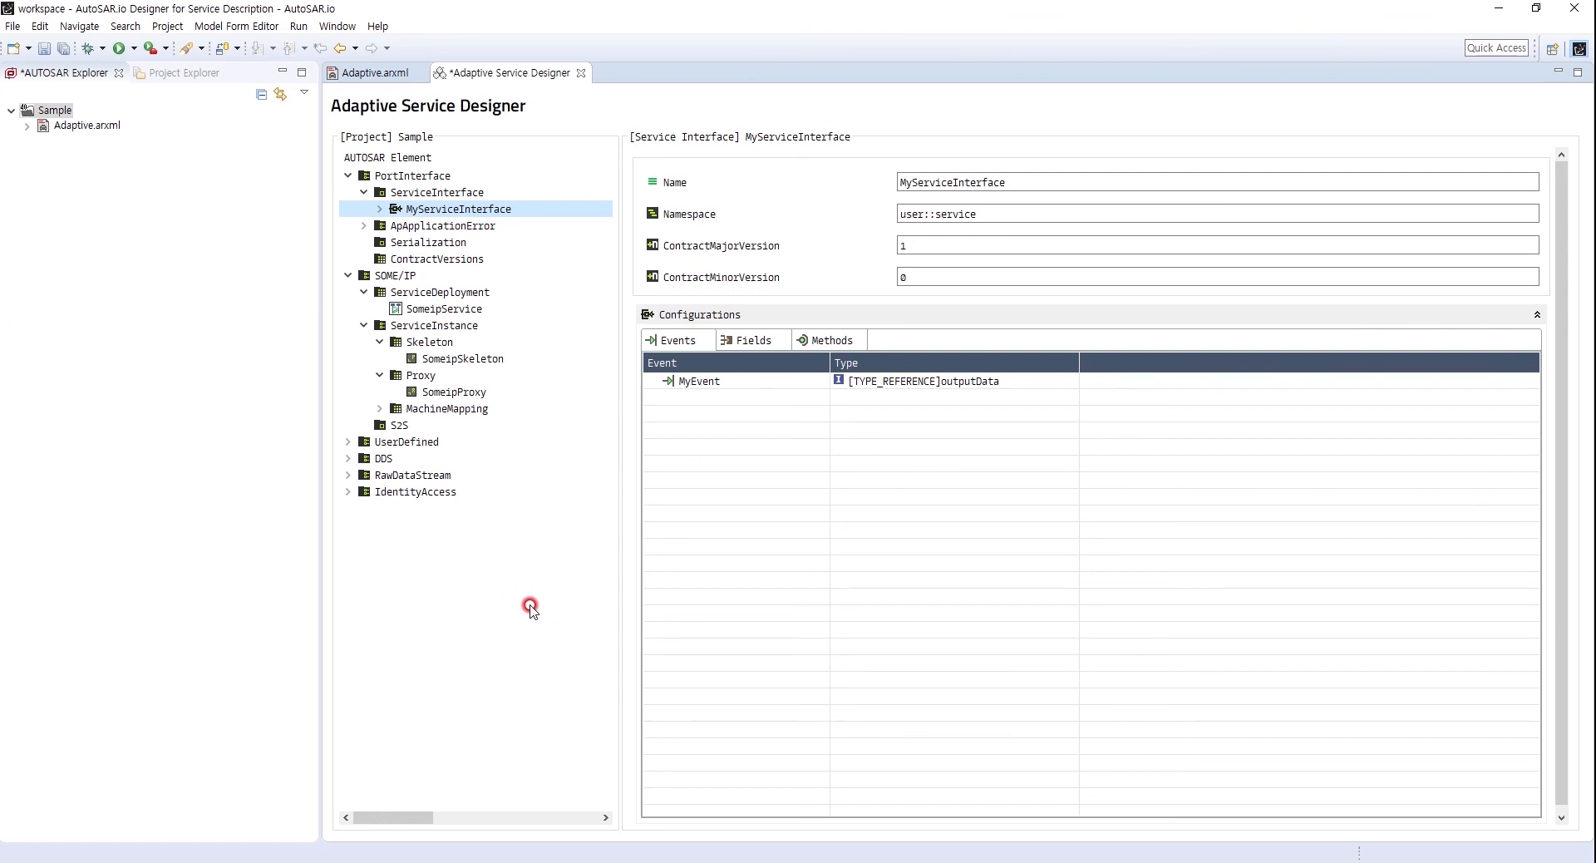
- Look at the generation commands offered for MyServiceInterface and for the SomeipService deployment
left_click(484, 210)
right_click(482, 213)
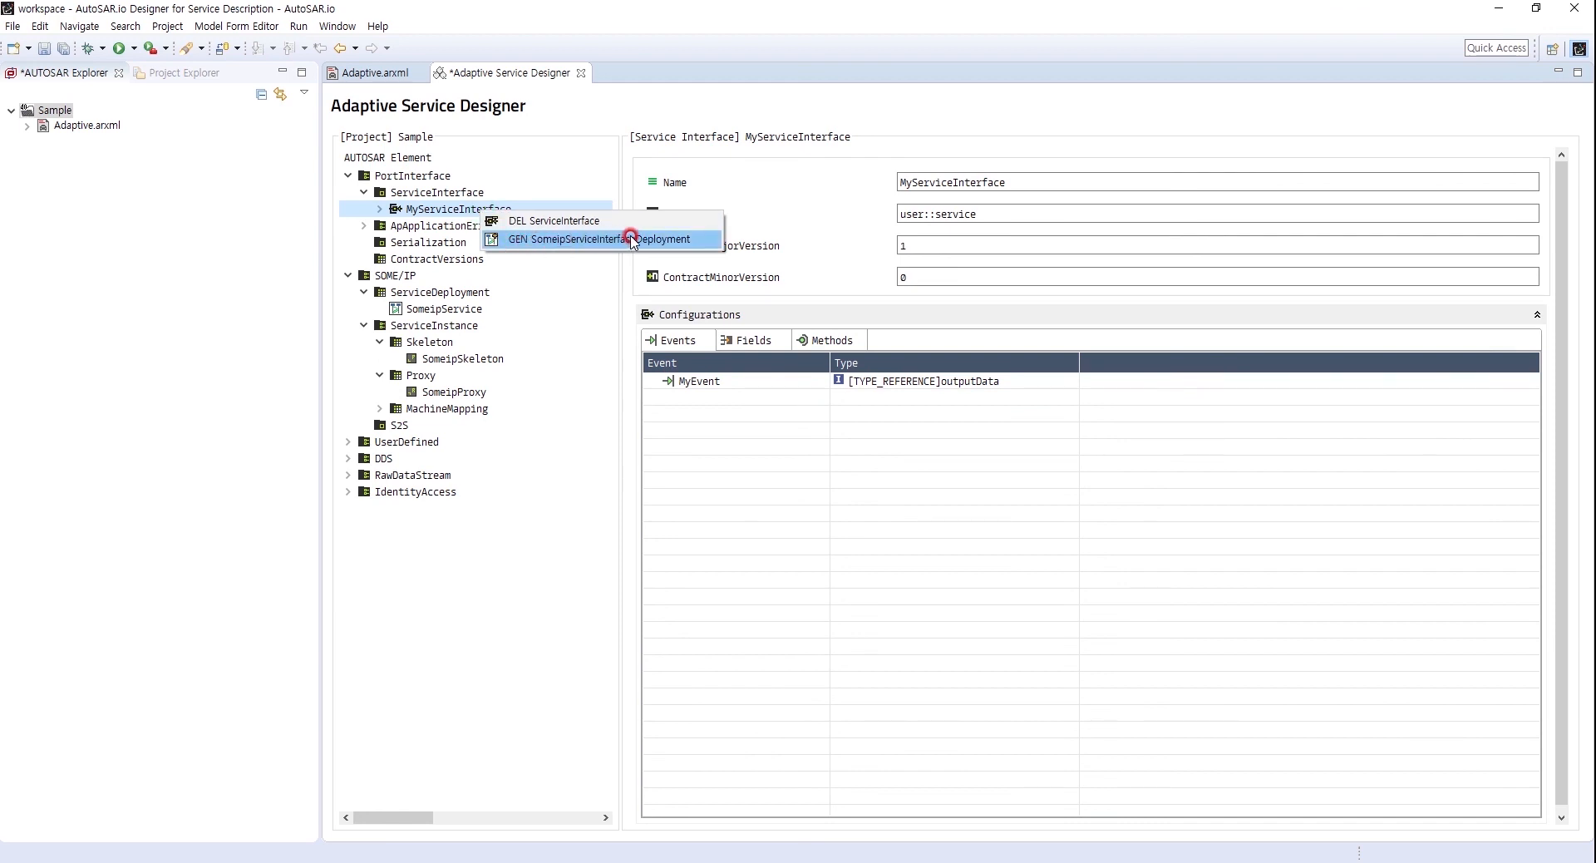
left_click(435, 295)
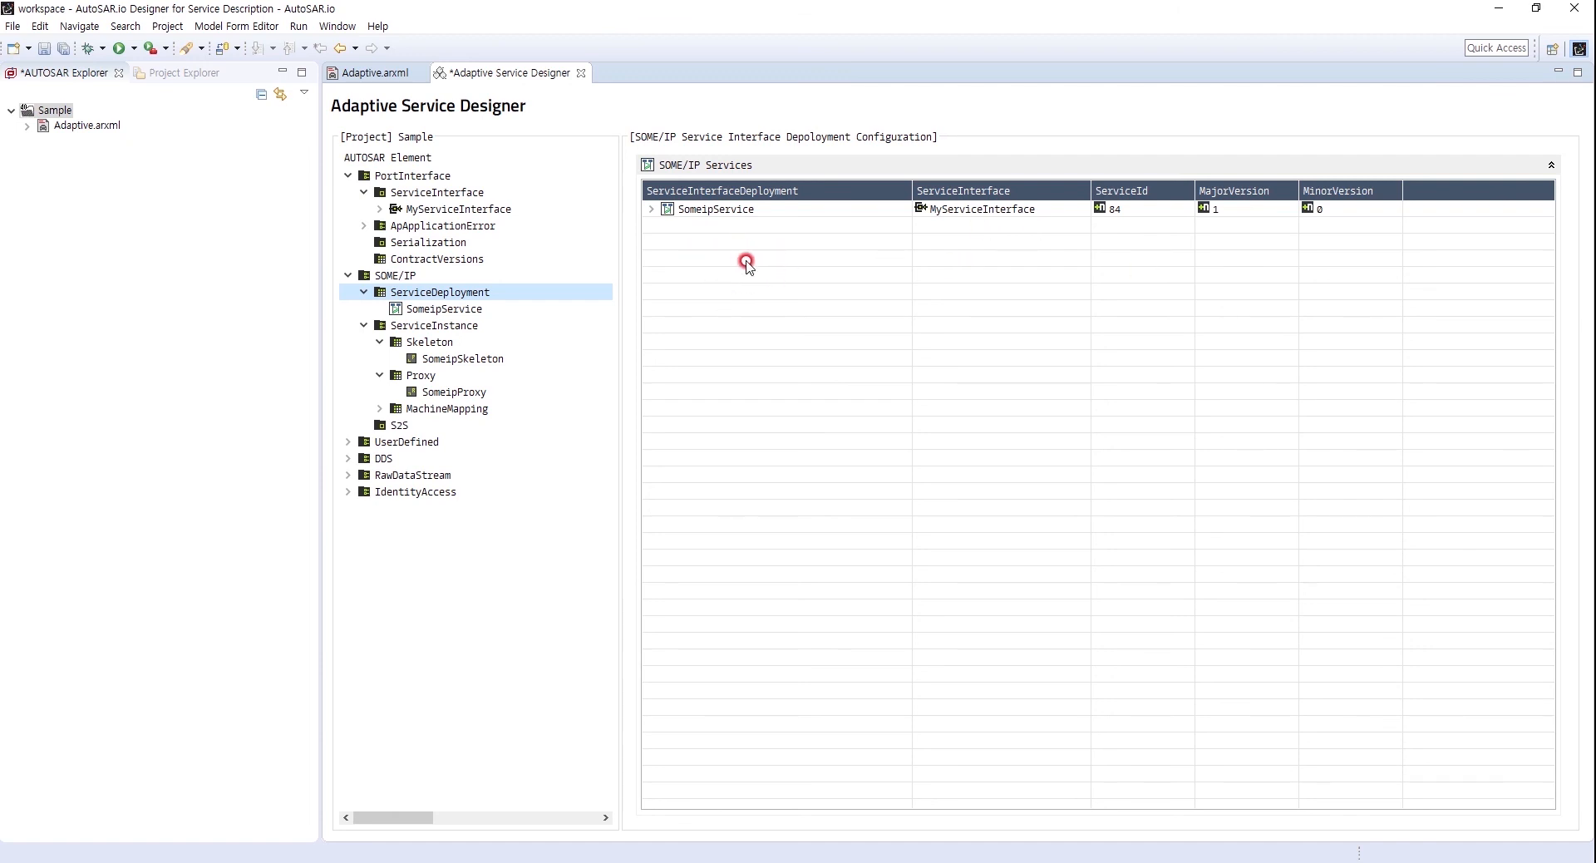
left_click(712, 211)
right_click(712, 210)
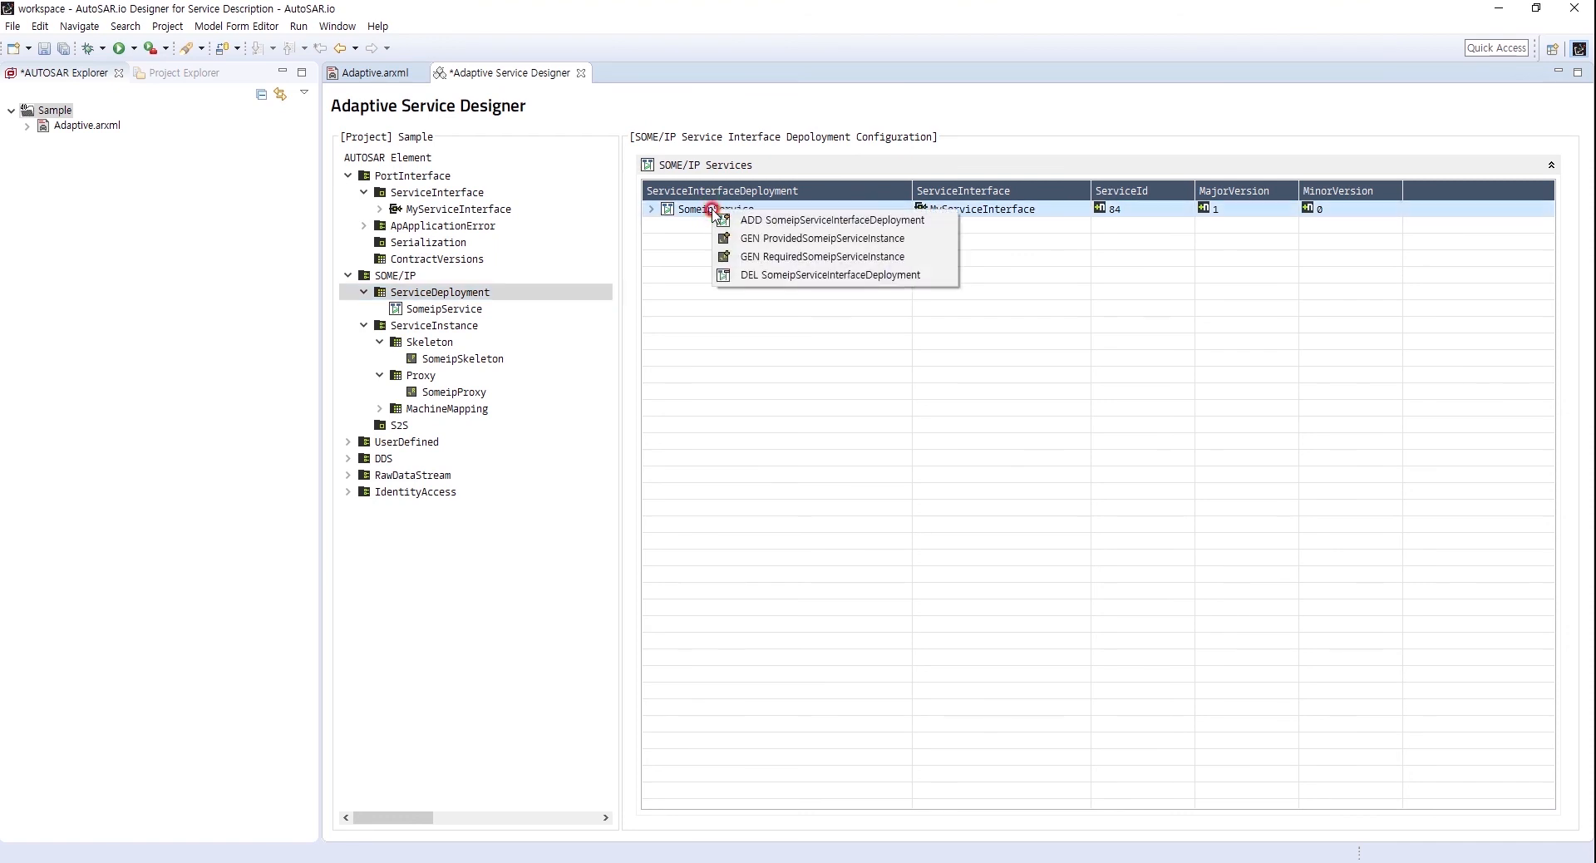